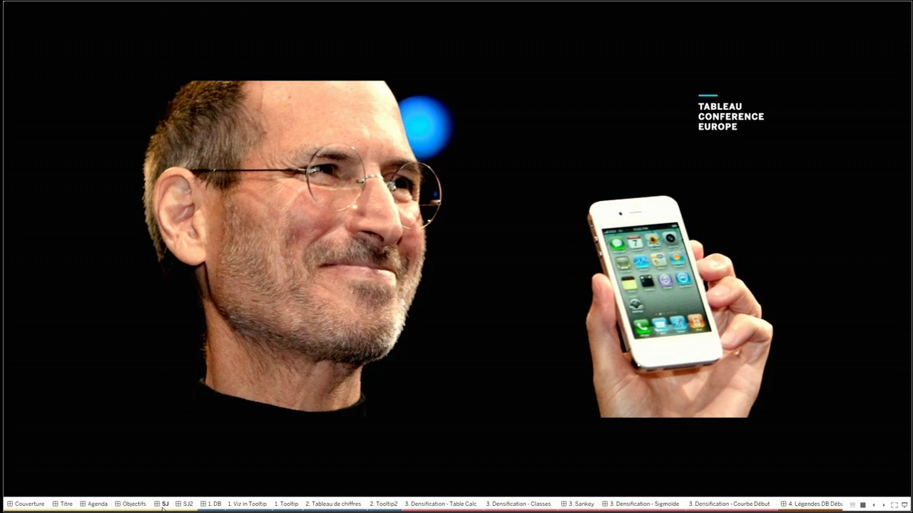
# - Advance the presentation to the 1. DB dashboard and leave presentation mode
pyautogui.press('Right')
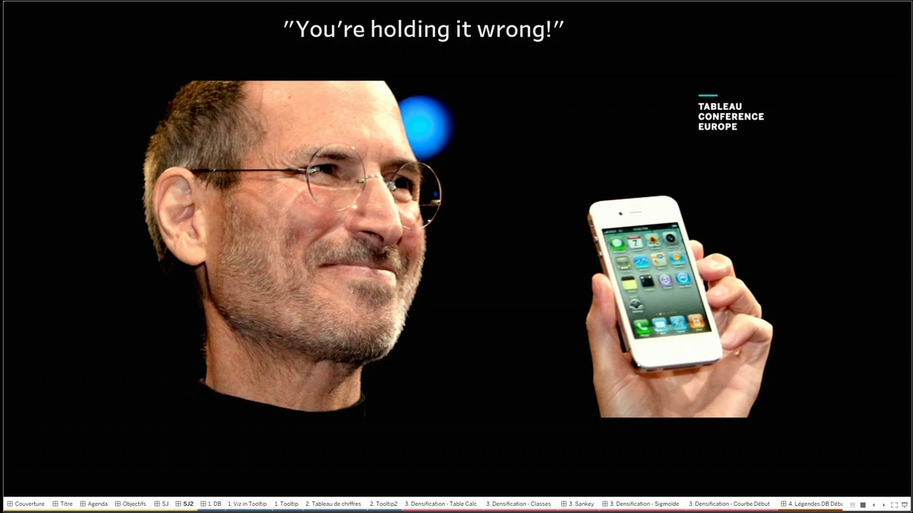
pyautogui.click(205, 503)
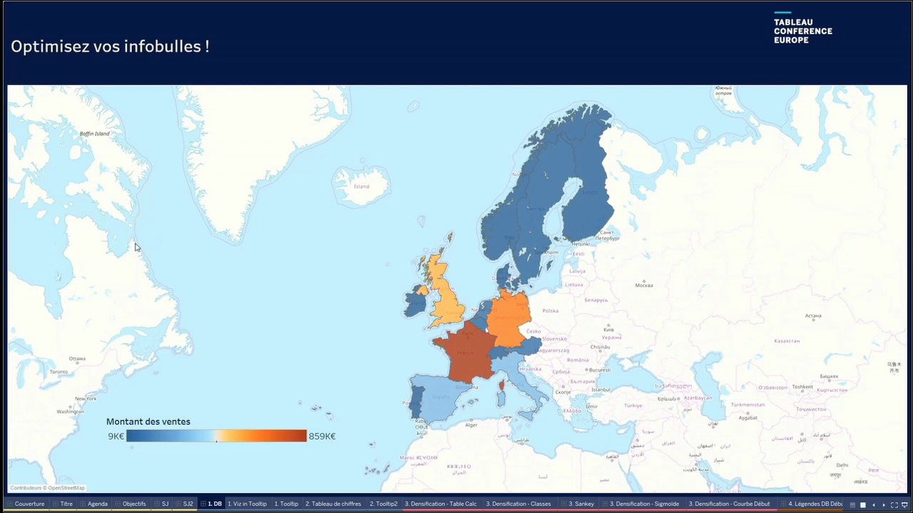
pyautogui.press('Escape')
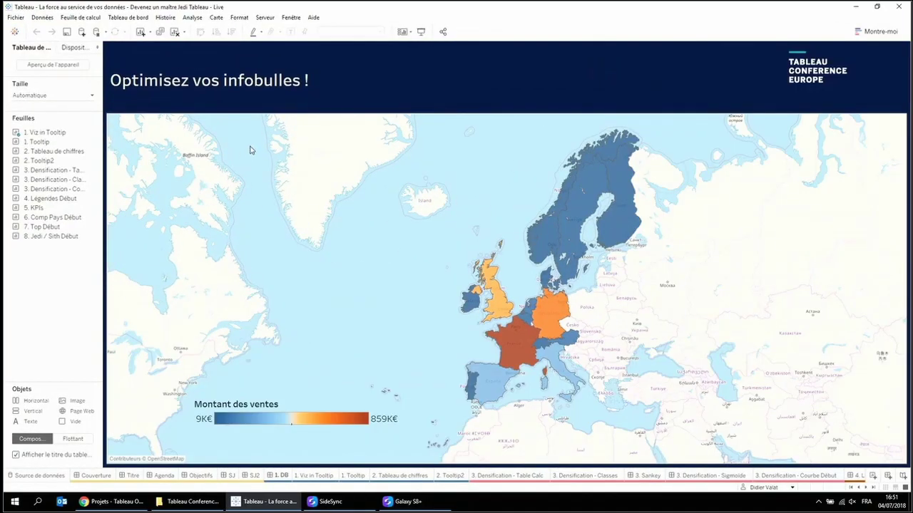
# - Start a performance recording for the workbook
pyautogui.click(290, 19)
pyautogui.moveTo(318, 19)
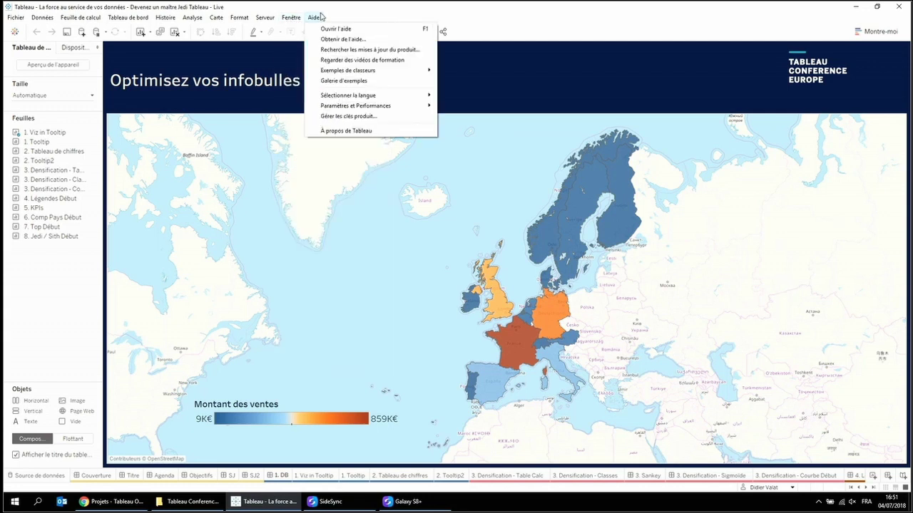
pyautogui.moveTo(373, 108)
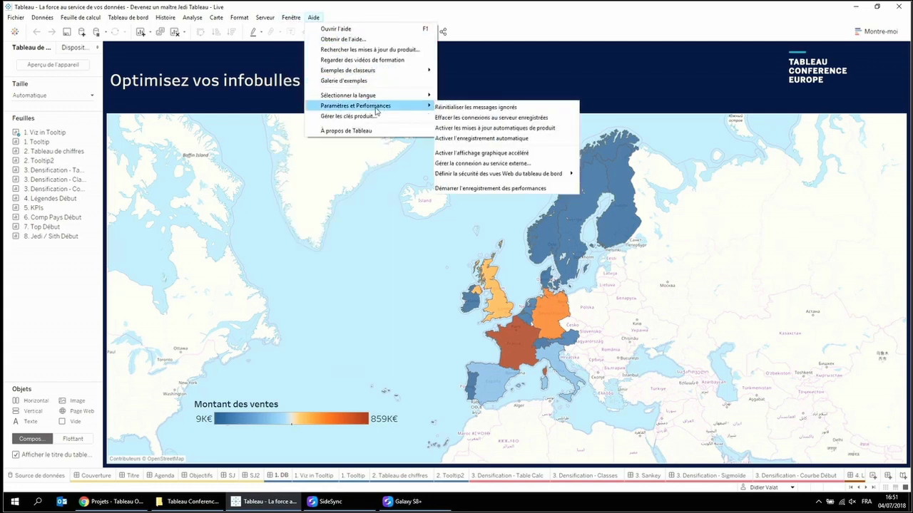
pyautogui.click(504, 188)
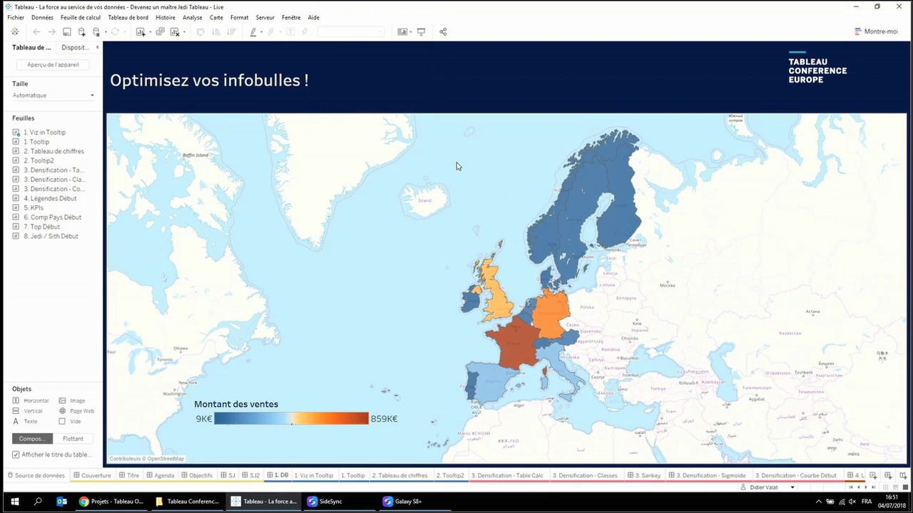
# - Examine the Norvège and Suède tooltips on the sales map, magnifying one and underlining its notice about the embedded view
pyautogui.moveTo(541, 242)
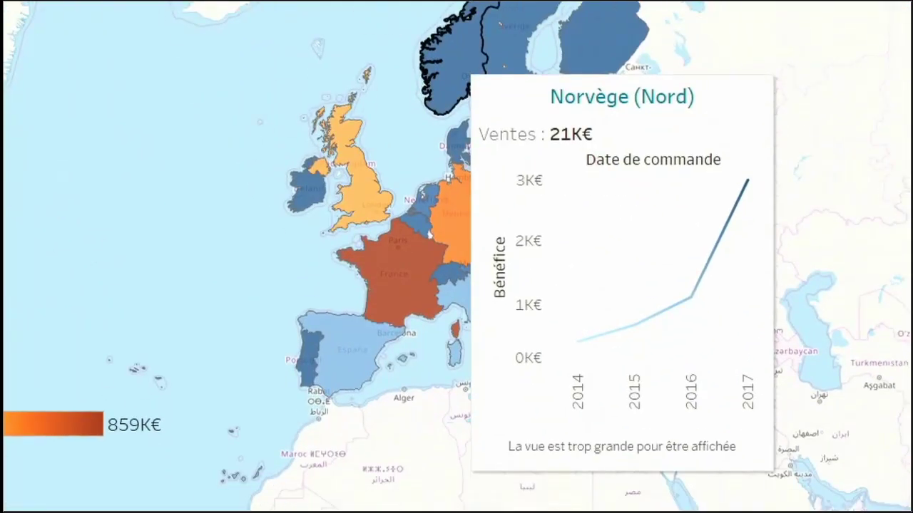
pyautogui.moveTo(541, 468); pyautogui.dragTo(647, 478)
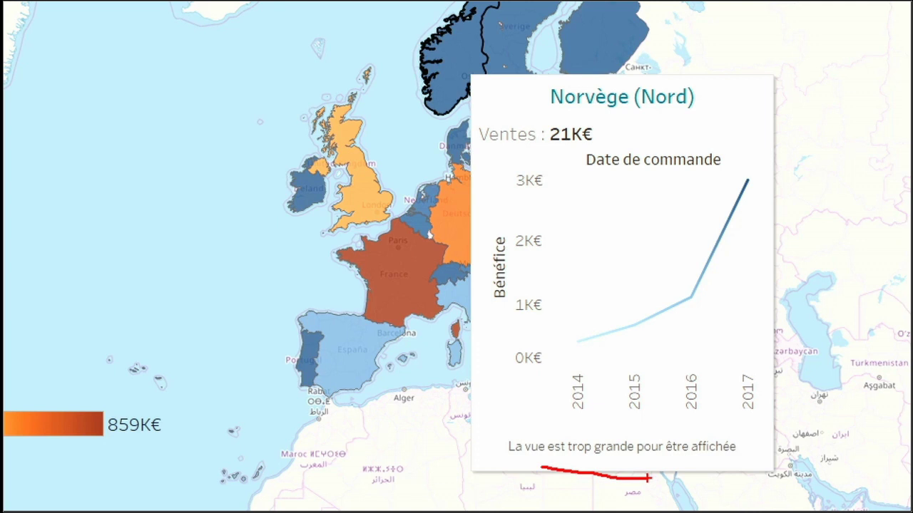
pyautogui.press('Escape')
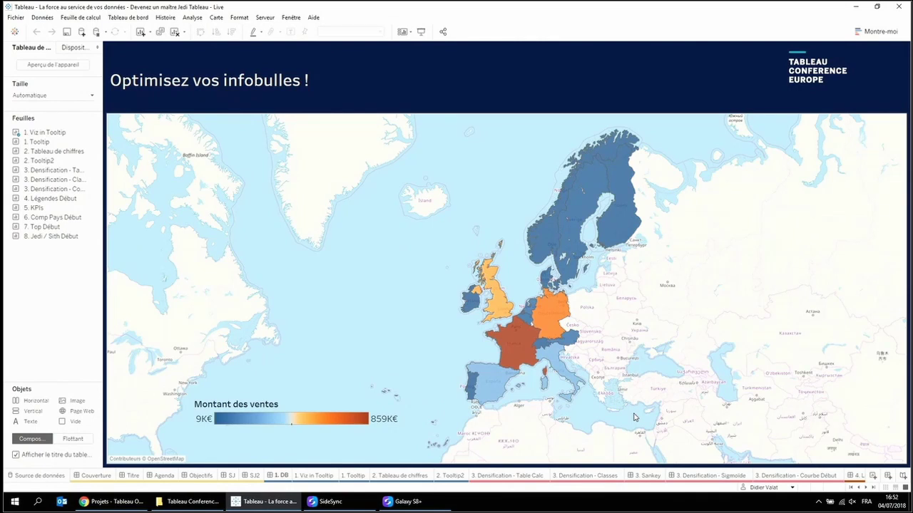
pyautogui.moveTo(583, 214)
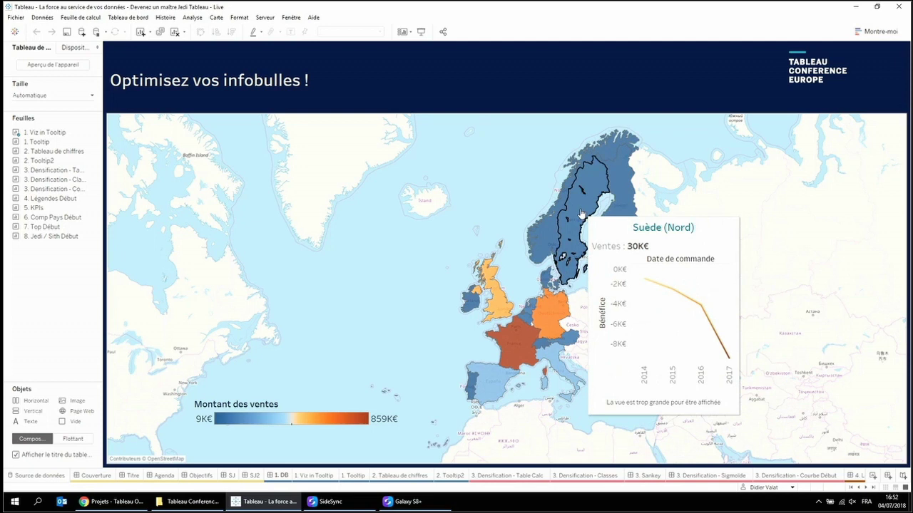
pyautogui.moveTo(555, 235)
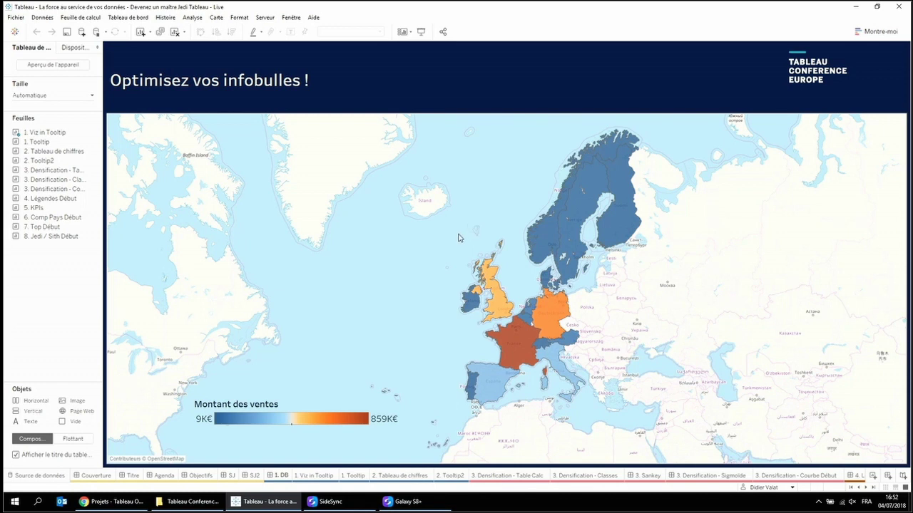
# - Try a maxwidth of 400 for the sheet embedded in the 1. Viz in Tooltip map's tooltip, and undo the change
pyautogui.click(330, 479)
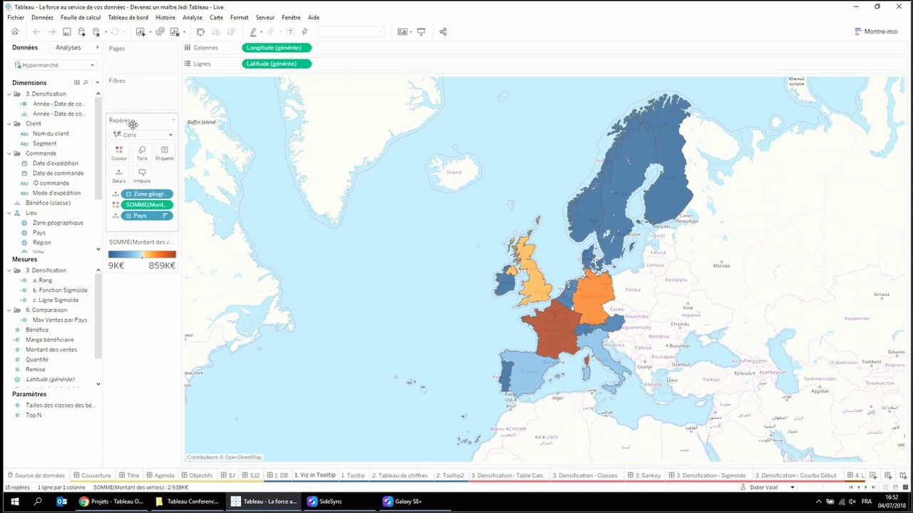
pyautogui.click(143, 176)
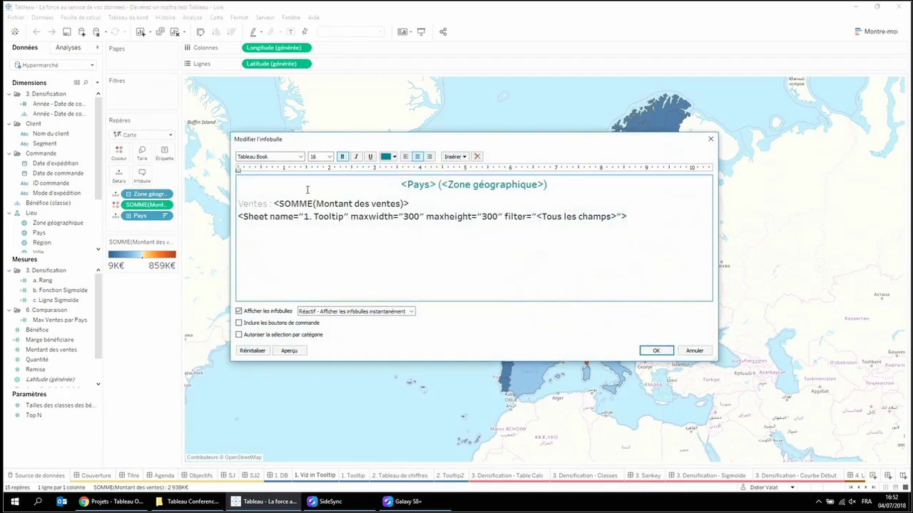
pyautogui.tripleClick(385, 217)
pyautogui.hotkey('shift', 'Left')
pyautogui.write('4')
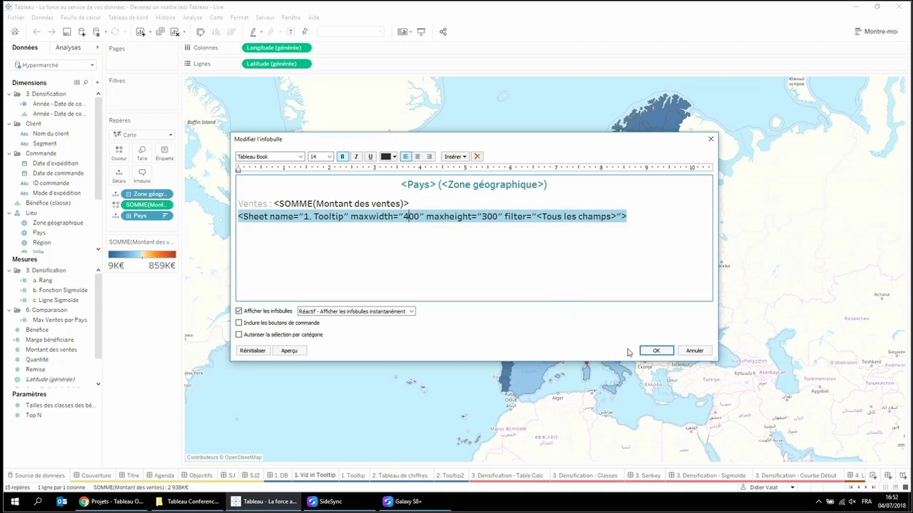
pyautogui.click(656, 350)
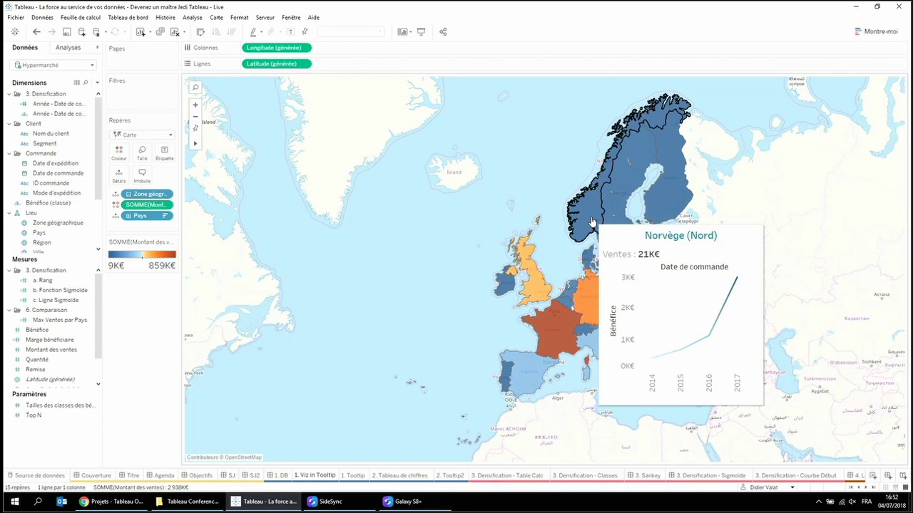
pyautogui.moveTo(628, 201)
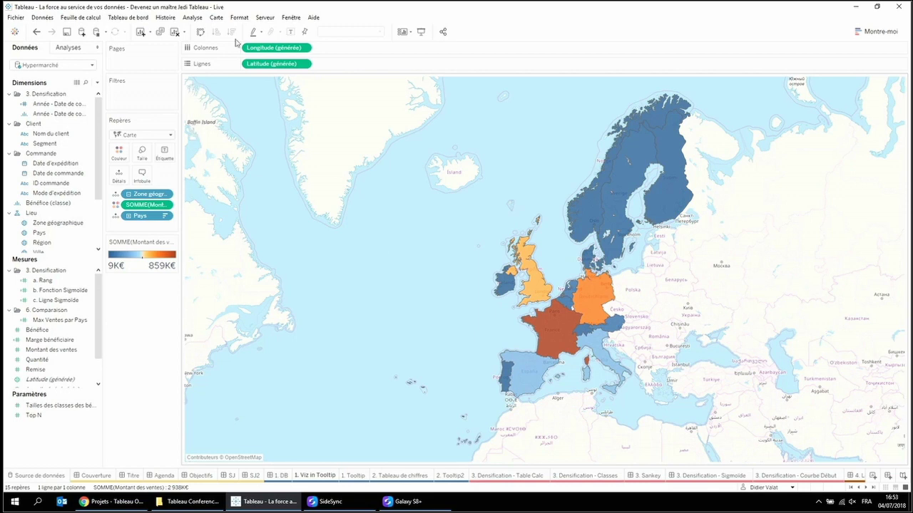
pyautogui.click(37, 31)
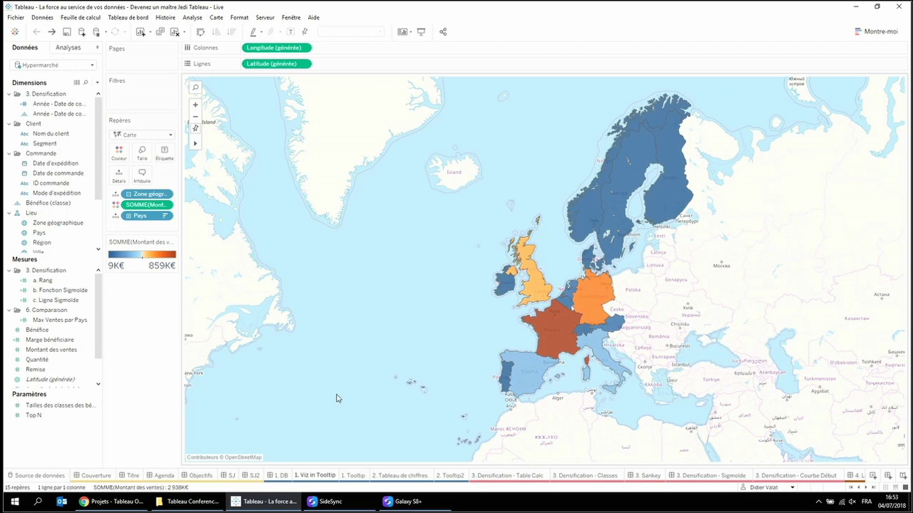
# - Set the 1. Tooltip sheet to "Ajuster la largeur" and check the result in the 1. Viz in Tooltip map's tooltips
pyautogui.click(356, 478)
pyautogui.click(379, 31)
pyautogui.click(370, 52)
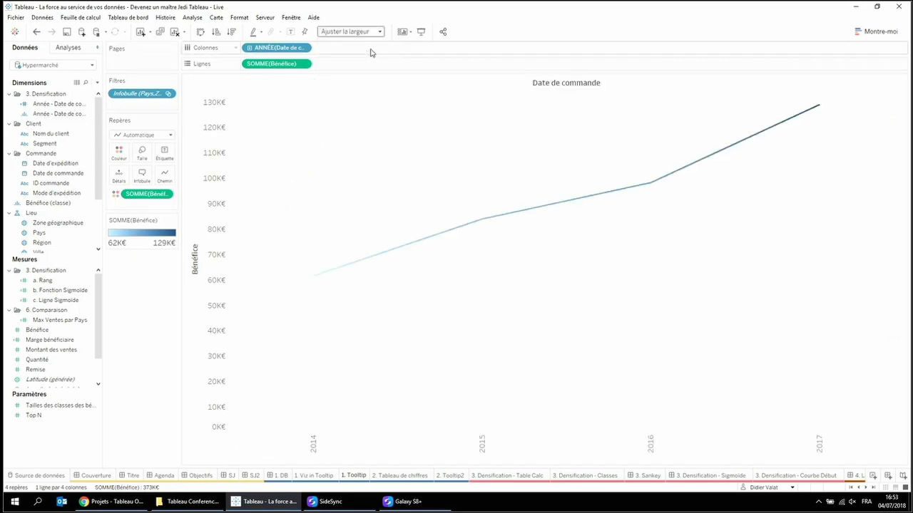
pyautogui.click(314, 475)
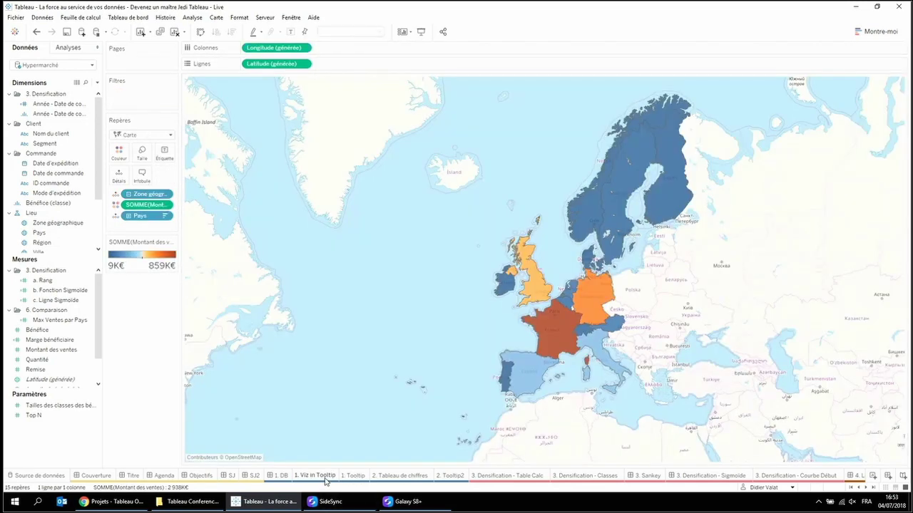
pyautogui.moveTo(545, 289)
# - Stop the performance recording and display its Performance Summary maximized in presentation mode
pyautogui.click(314, 20)
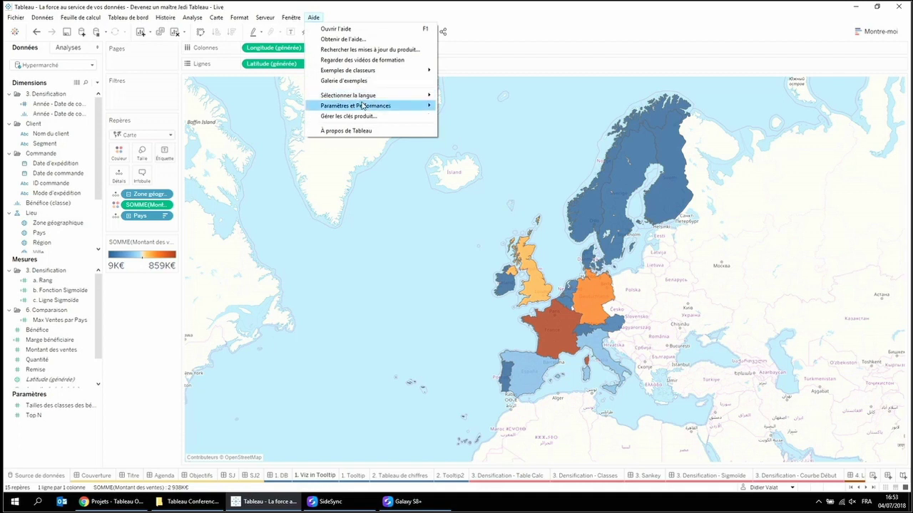
pyautogui.moveTo(362, 106)
pyautogui.click(466, 191)
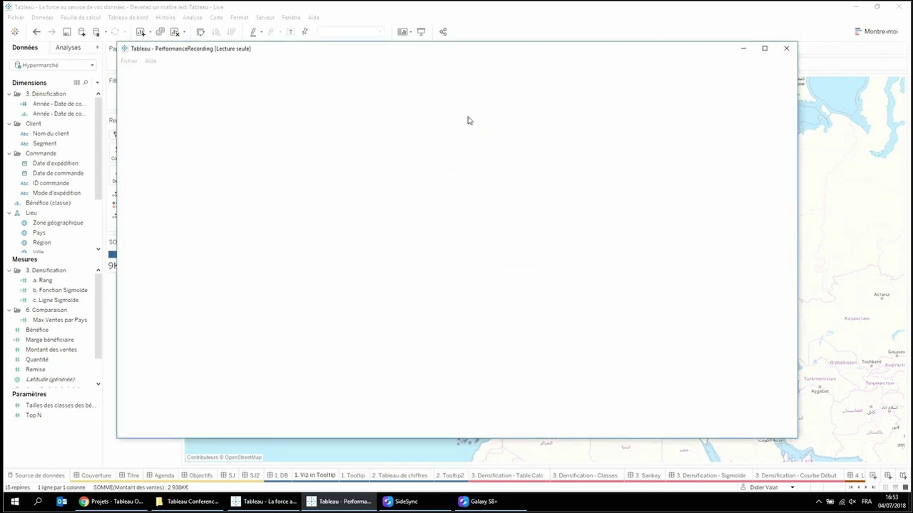
pyautogui.doubleClick(482, 49)
pyautogui.click(421, 32)
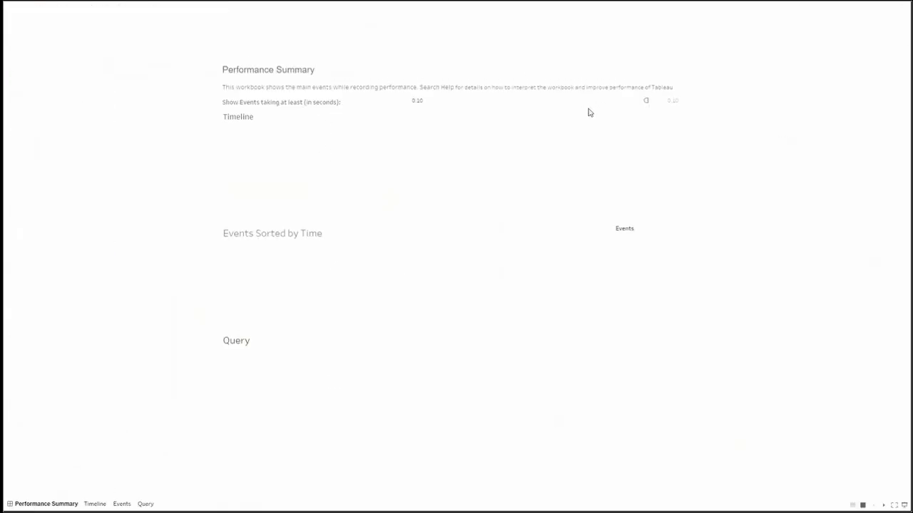
# - Lower the minimum event duration to 0.00 seconds and examine the SQL of the first four Executing Query events in the timeline
pyautogui.moveTo(646, 100); pyautogui.dragTo(440, 113)
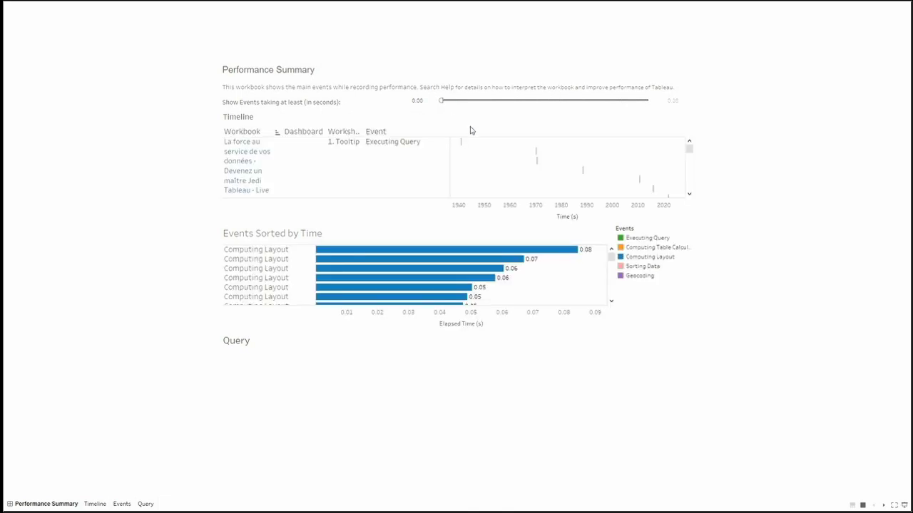
pyautogui.click(460, 142)
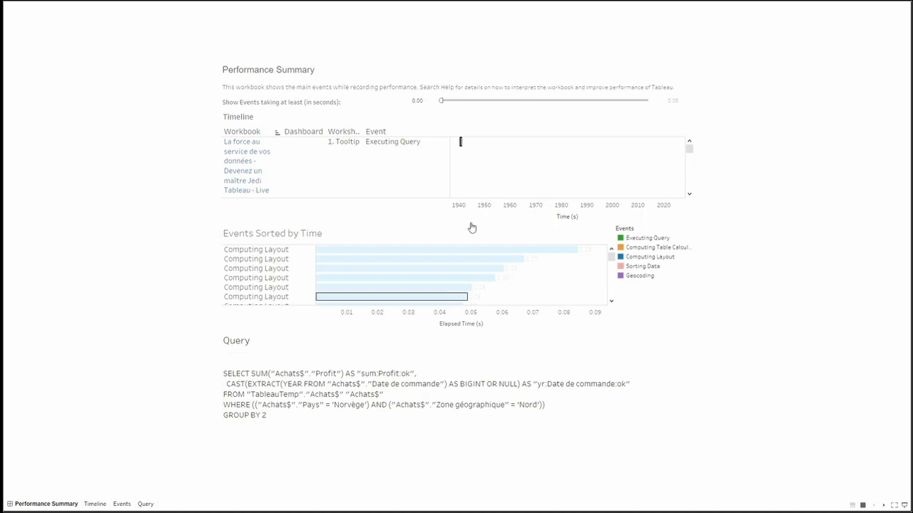
pyautogui.click(537, 154)
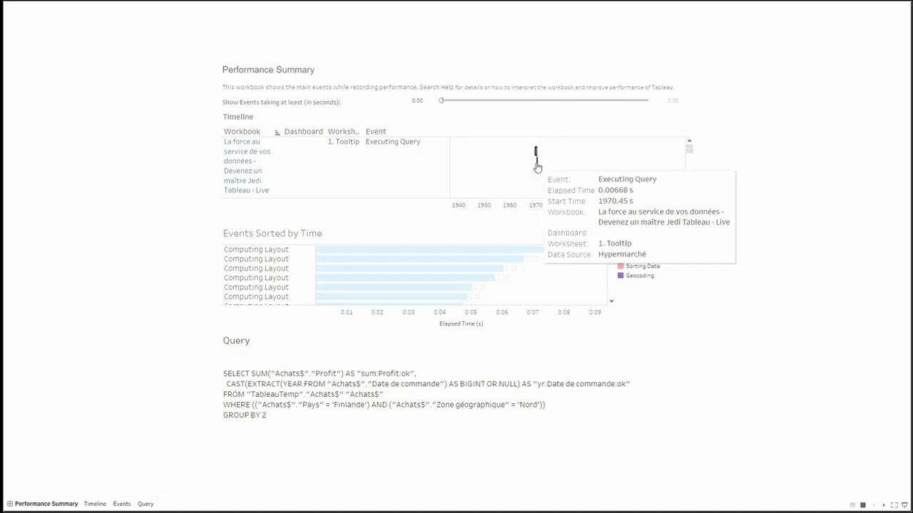
pyautogui.click(536, 162)
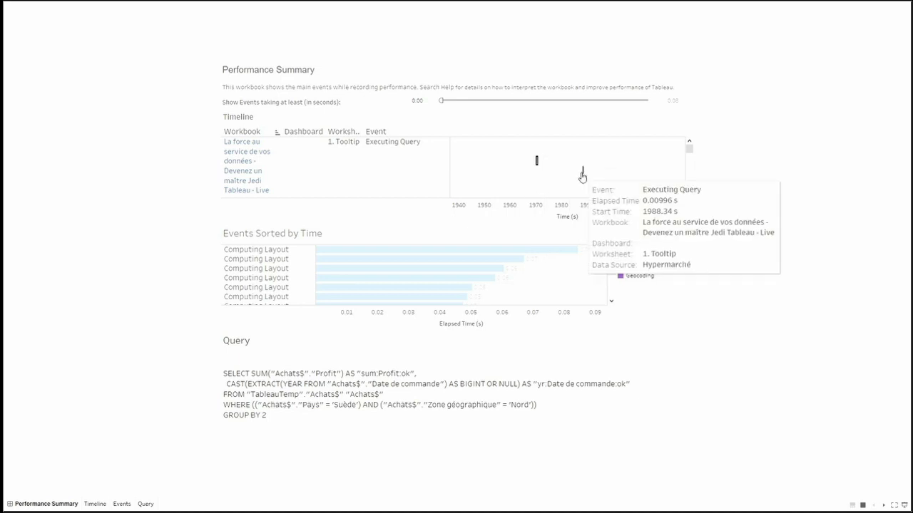
pyautogui.click(581, 172)
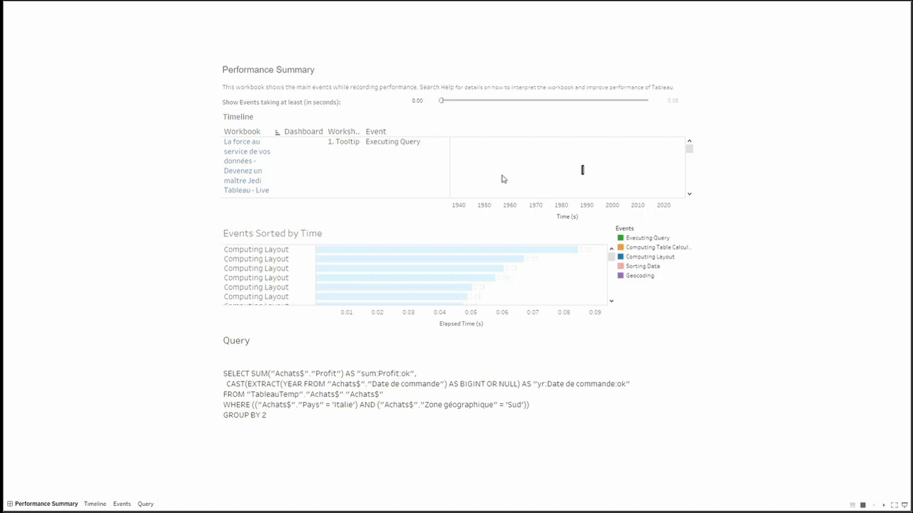
# - Leave presentation mode and close the PerformanceRecording workbook
pyautogui.press('Escape')
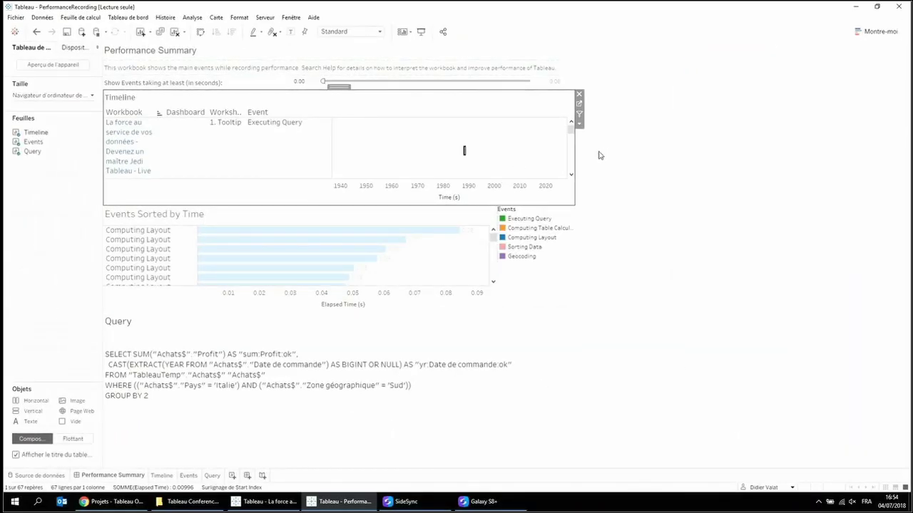
pyautogui.click(899, 7)
pyautogui.click(496, 266)
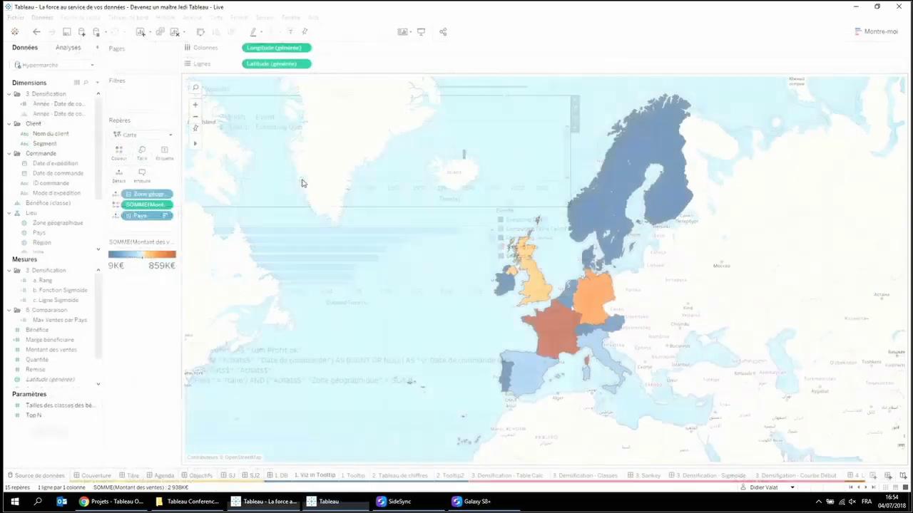
# - Start a new performance recording from the 1. Viz in Tooltip sheet
pyautogui.click(313, 17)
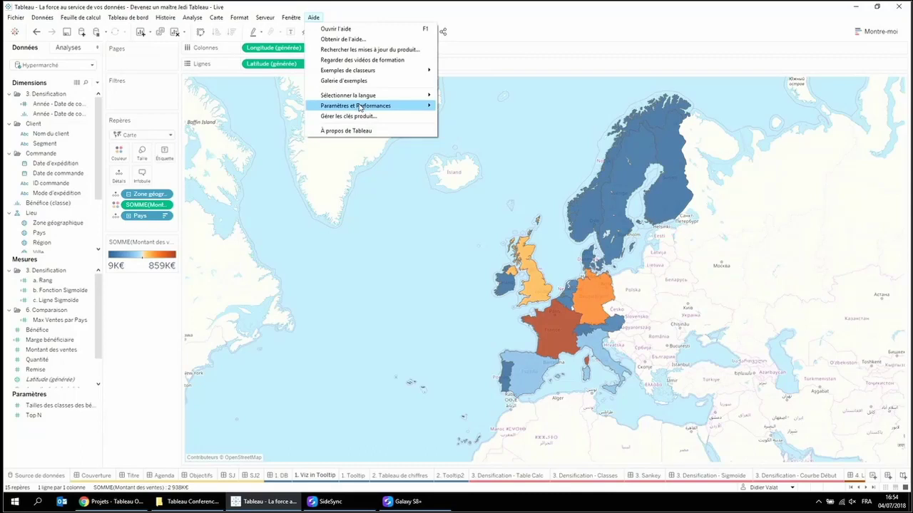
pyautogui.moveTo(365, 108)
pyautogui.click(473, 188)
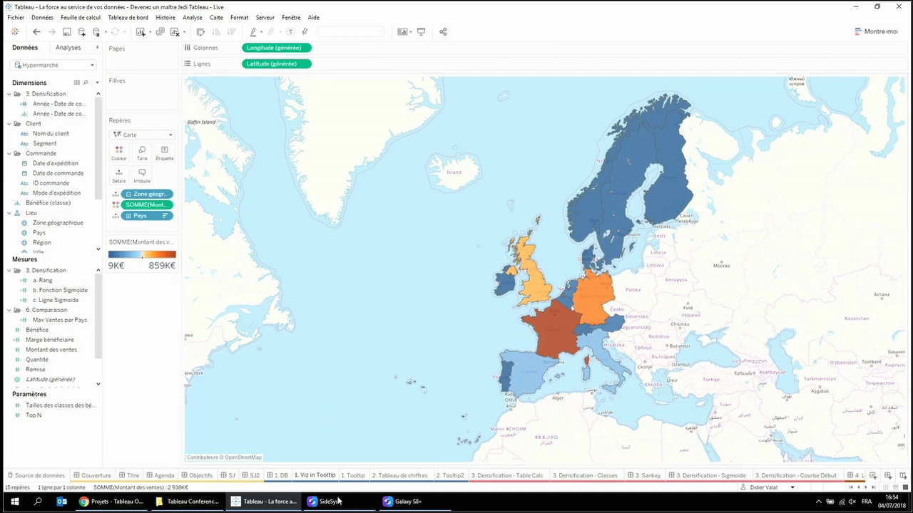
# - Add the Lieu hierarchy to the 1. Tooltip sheet's details, expand it from Zone géographique to Pays, and return to the map sheet
pyautogui.click(354, 475)
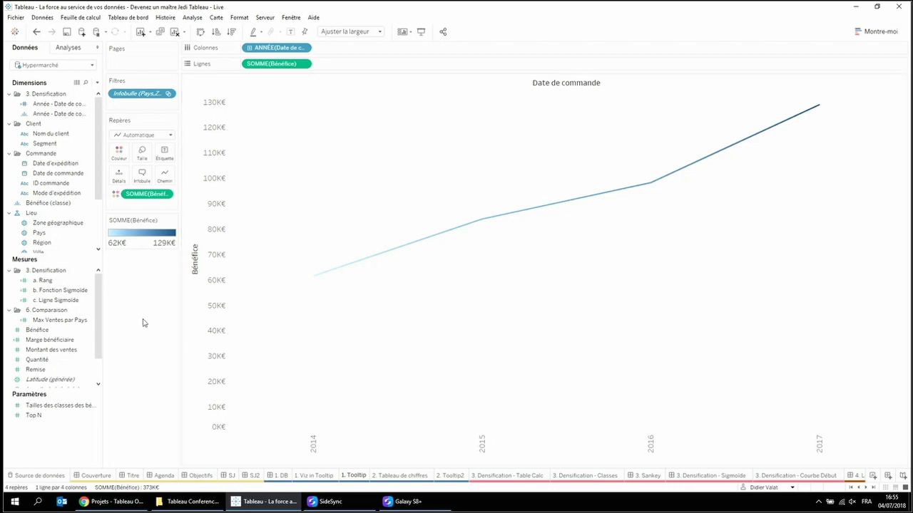
pyautogui.click(39, 216)
pyautogui.moveTo(39, 218); pyautogui.dragTo(116, 178)
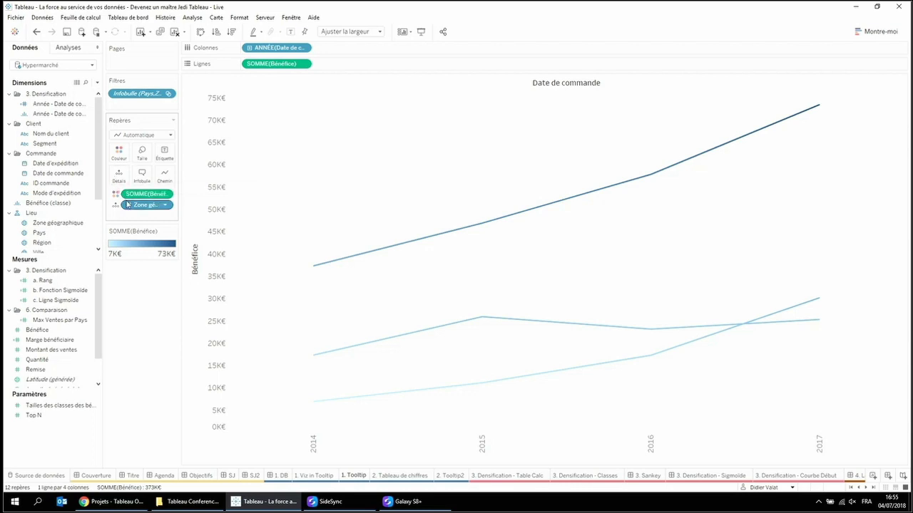
pyautogui.click(130, 205)
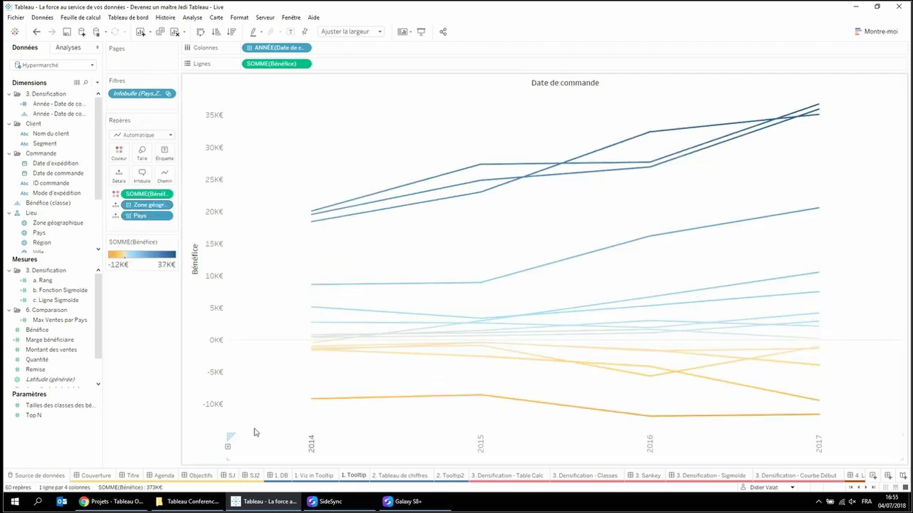
pyautogui.click(314, 475)
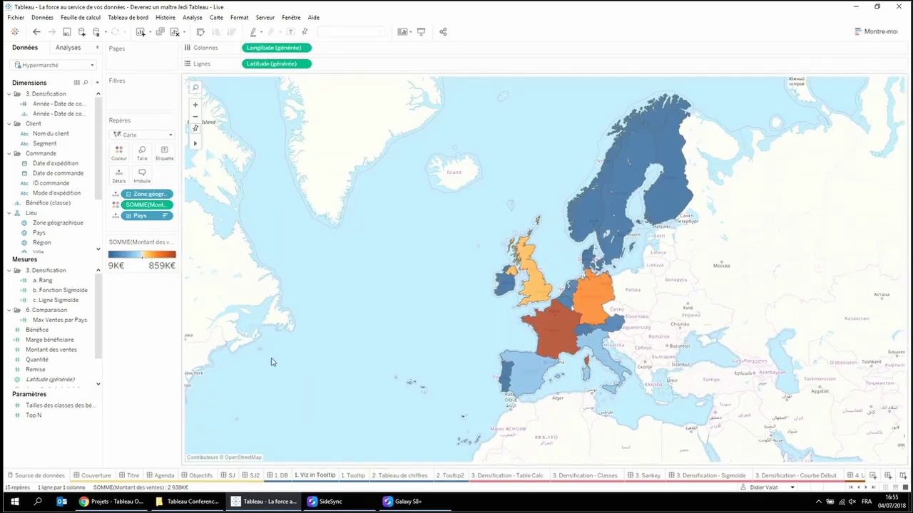
# - Review the line chart on the 1. Tooltip sheet, return to the map, and preview the embedded tooltip charts of several countries
pyautogui.click(346, 477)
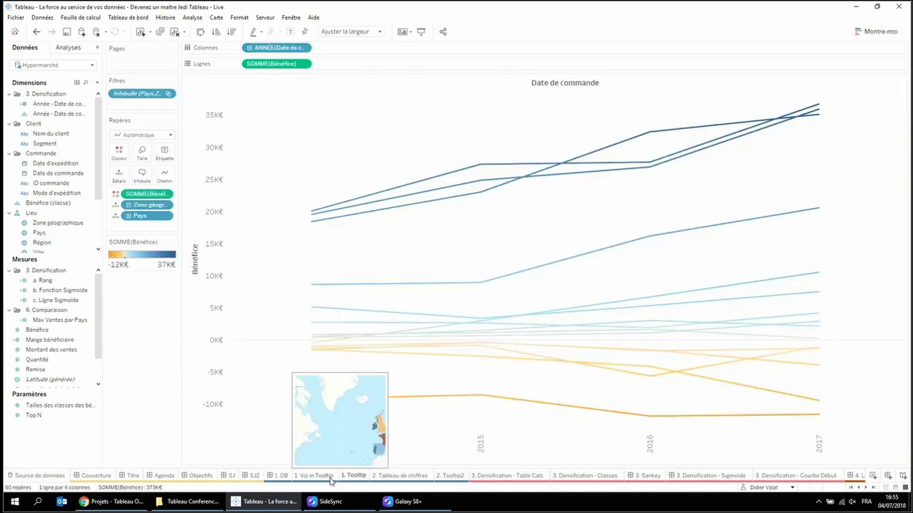
pyautogui.click(333, 479)
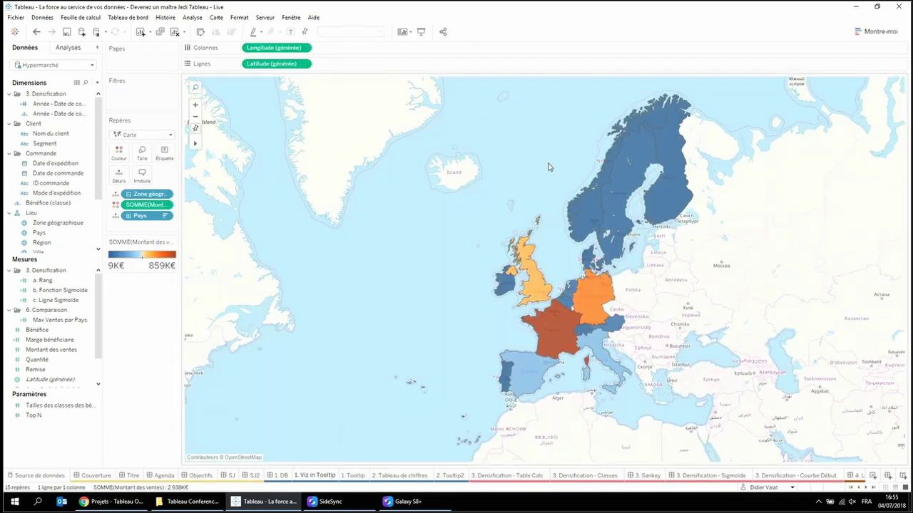
pyautogui.moveTo(579, 208)
pyautogui.moveTo(619, 207)
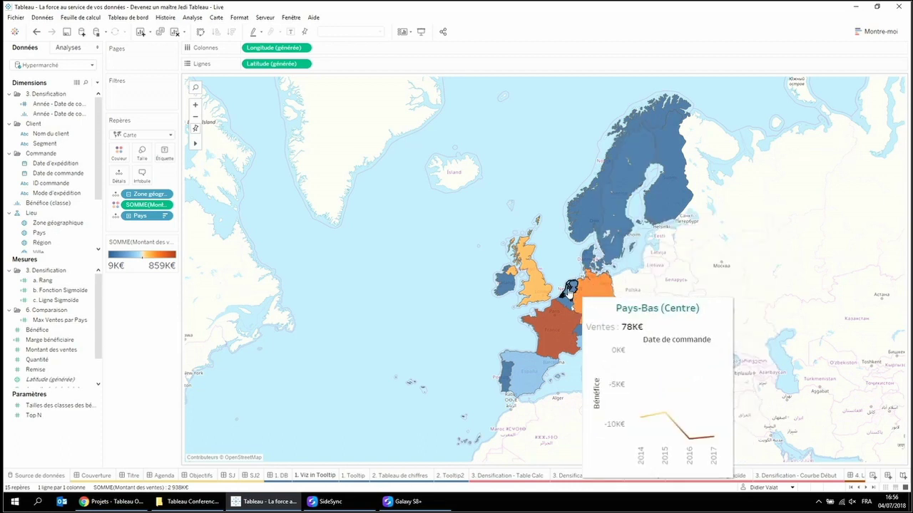
pyautogui.click(314, 18)
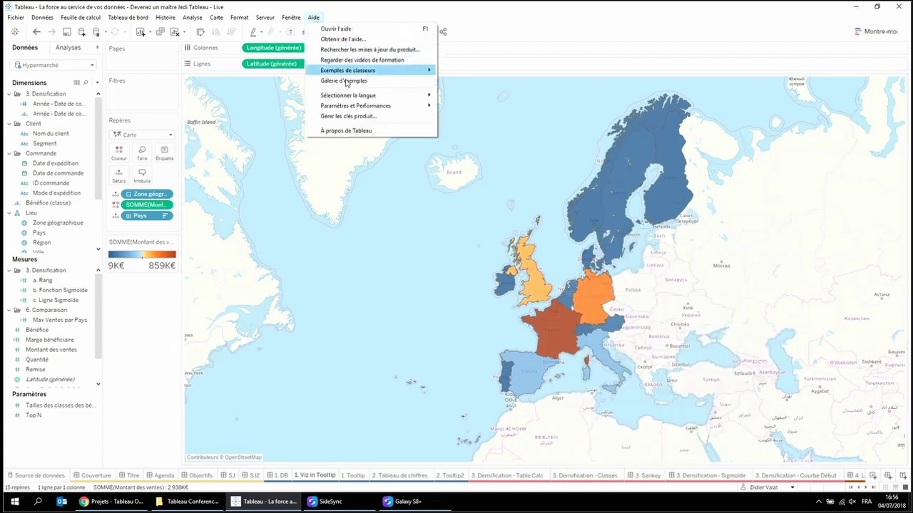
pyautogui.click(504, 328)
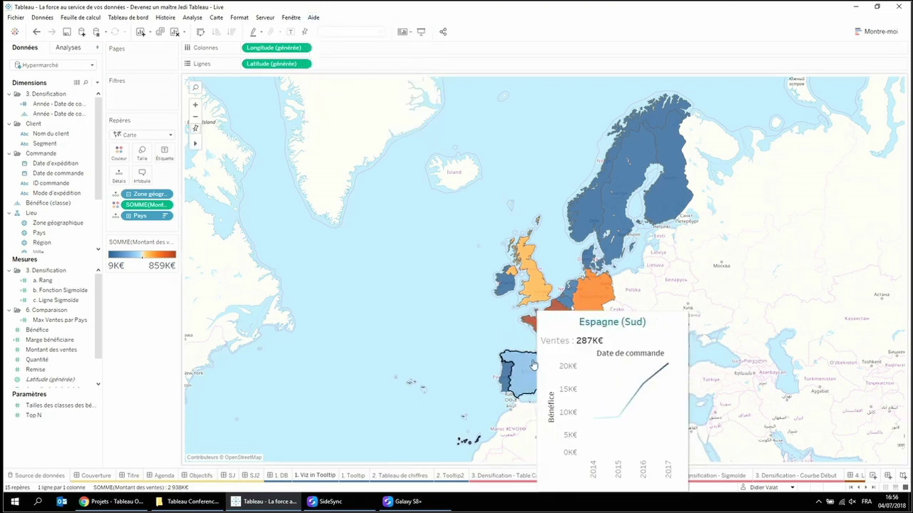
# - Stop the performance recording and show the resulting Performance Summary in presentation mode
pyautogui.click(313, 18)
pyautogui.moveTo(399, 106)
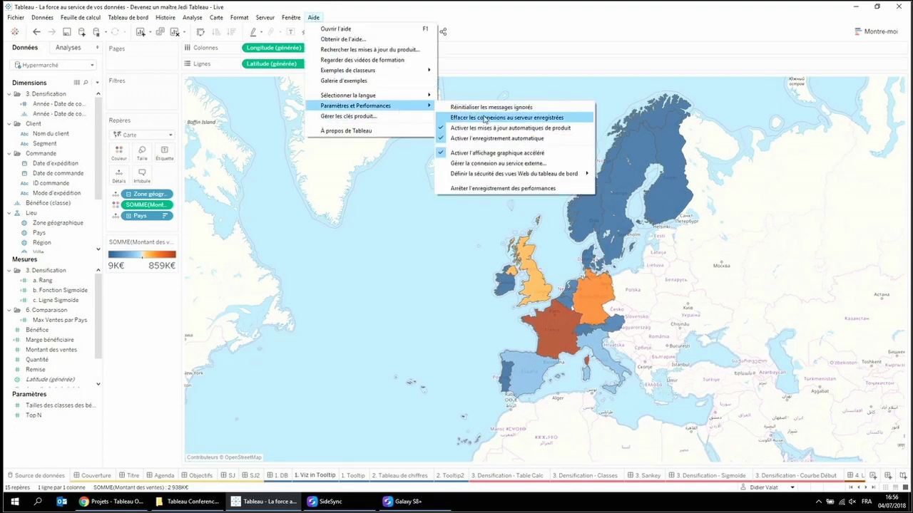
pyautogui.click(485, 189)
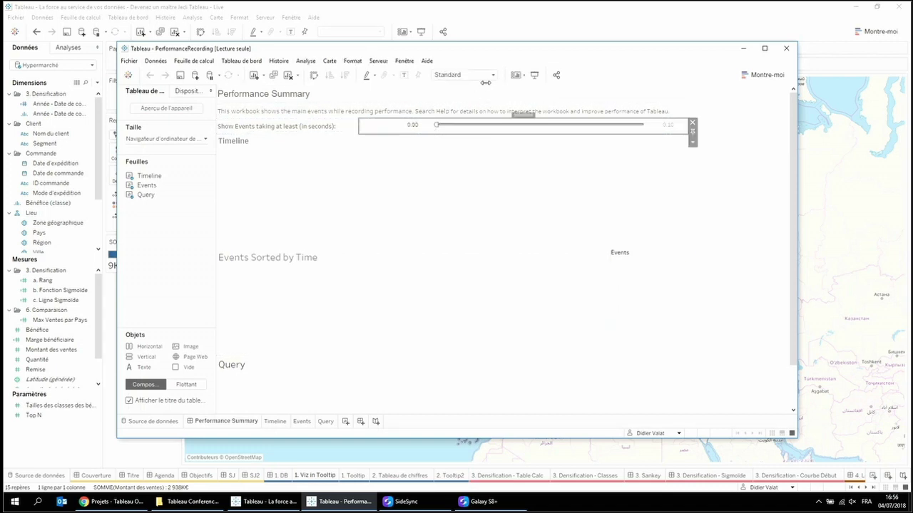
pyautogui.click(534, 76)
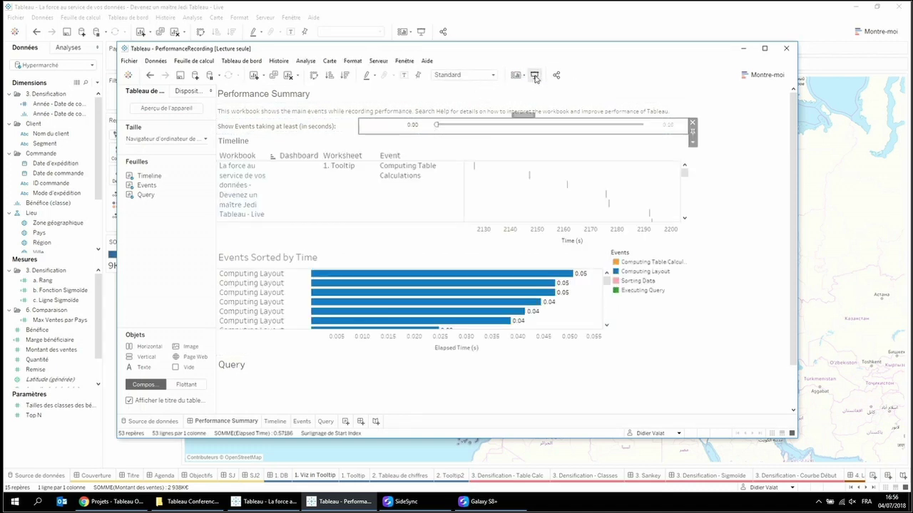
# - Examine the SQL of the two Executing Query events for the 1. Tooltip sheet in the timeline
pyautogui.moveTo(688, 149); pyautogui.dragTo(692, 194)
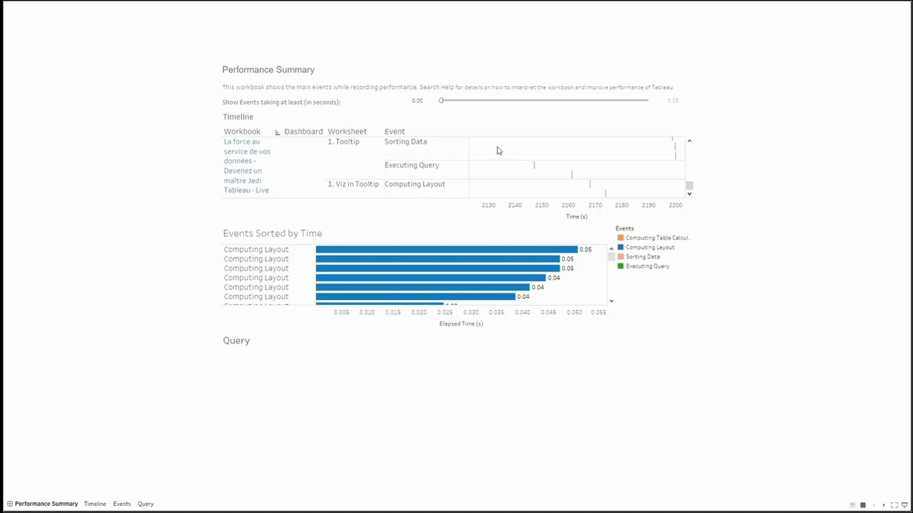
pyautogui.moveTo(534, 167)
pyautogui.click(534, 168)
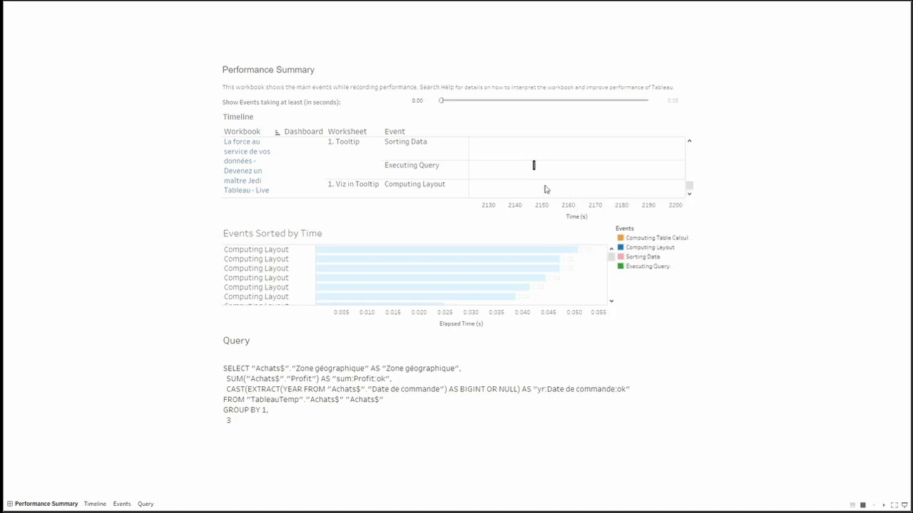
pyautogui.click(571, 177)
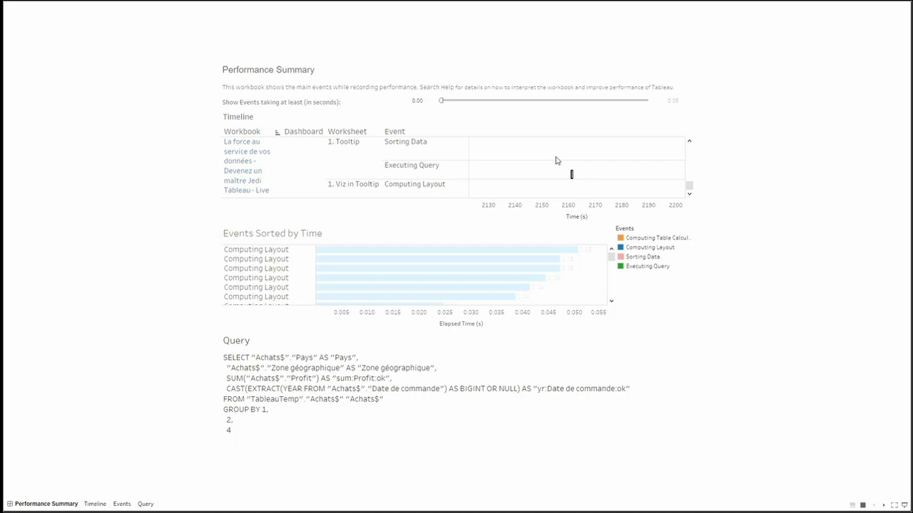
# - Leave presentation mode and close the PerformanceRecording workbook without saving the changes
pyautogui.press('Escape')
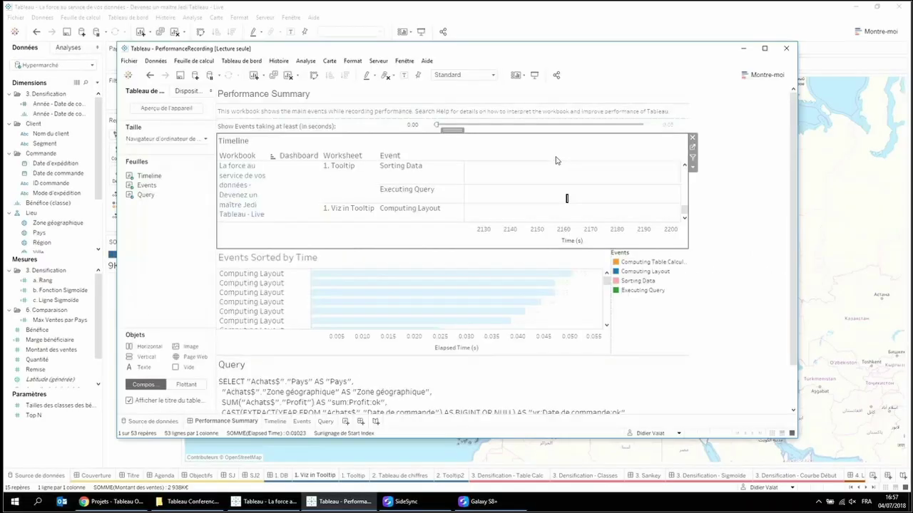
pyautogui.click(784, 50)
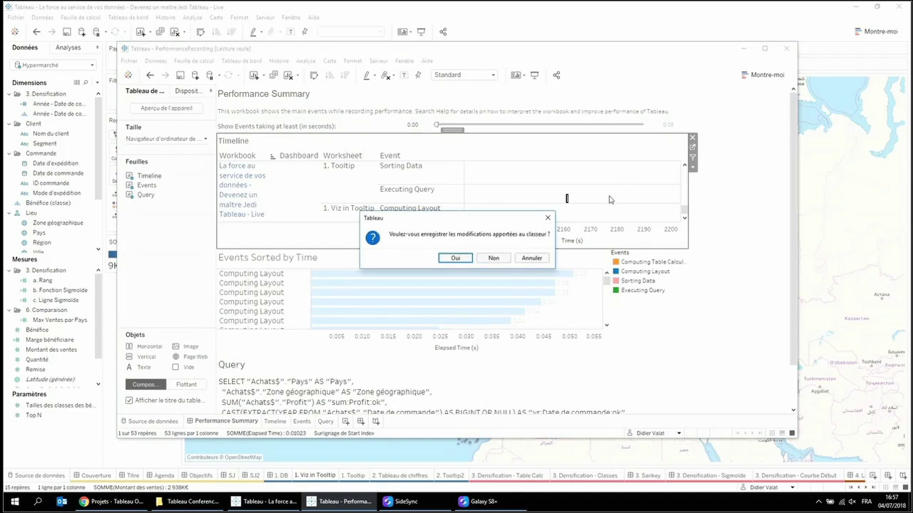
pyautogui.click(500, 258)
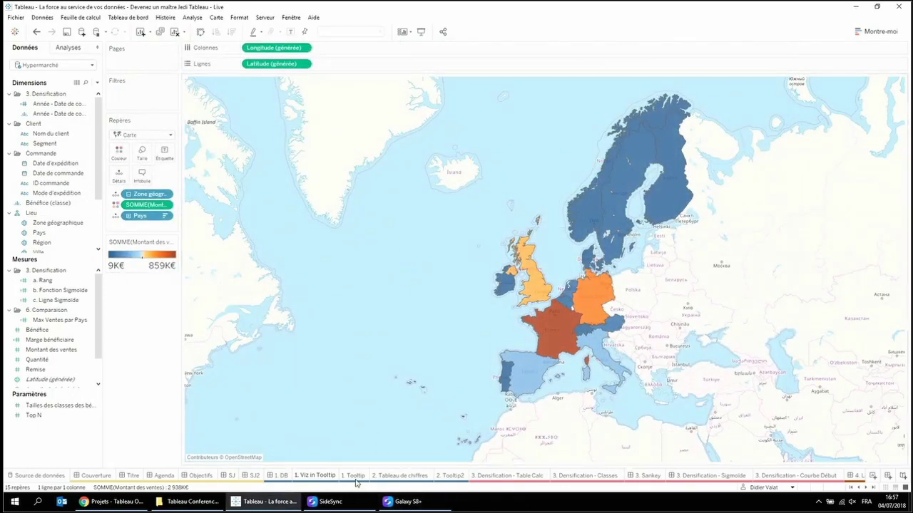
# - On the 2. Tableau de chiffres sheet, color the table by Montant des ventes and set the mark type to Carré
pyautogui.click(394, 476)
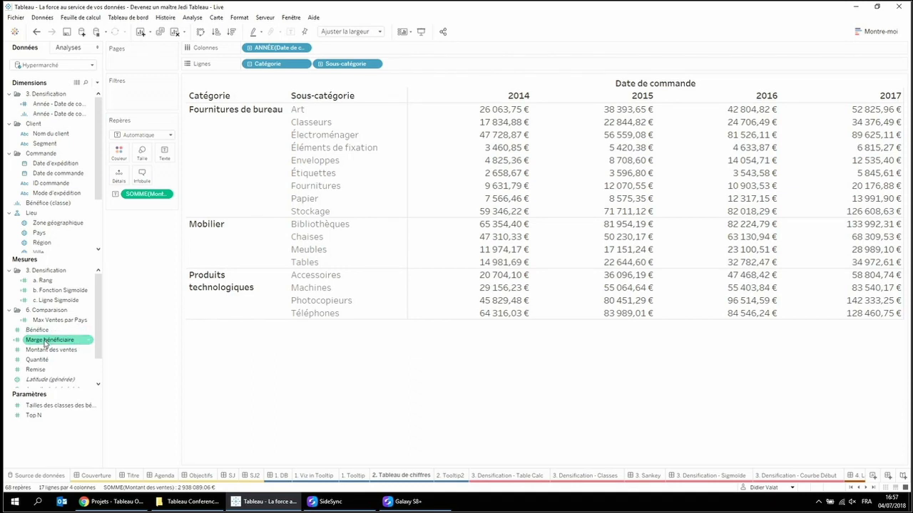
pyautogui.moveTo(45, 349); pyautogui.dragTo(119, 151)
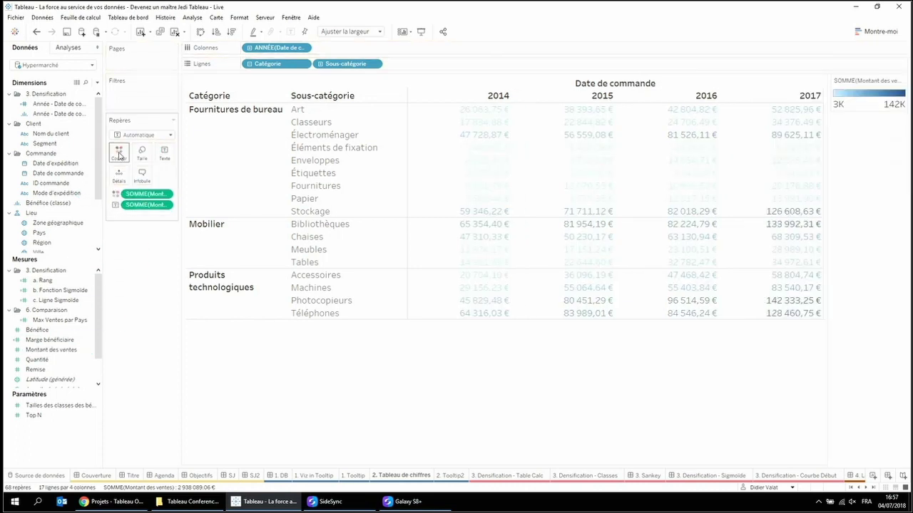
pyautogui.click(143, 135)
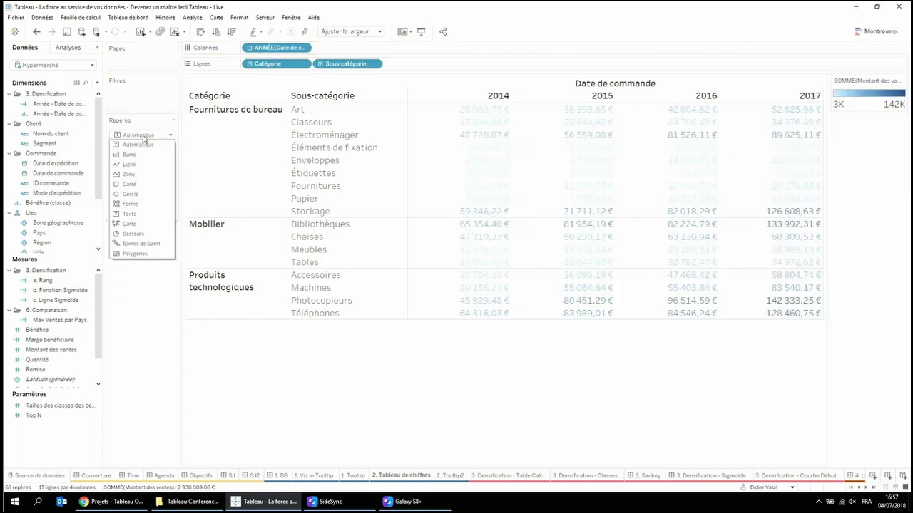
pyautogui.click(141, 191)
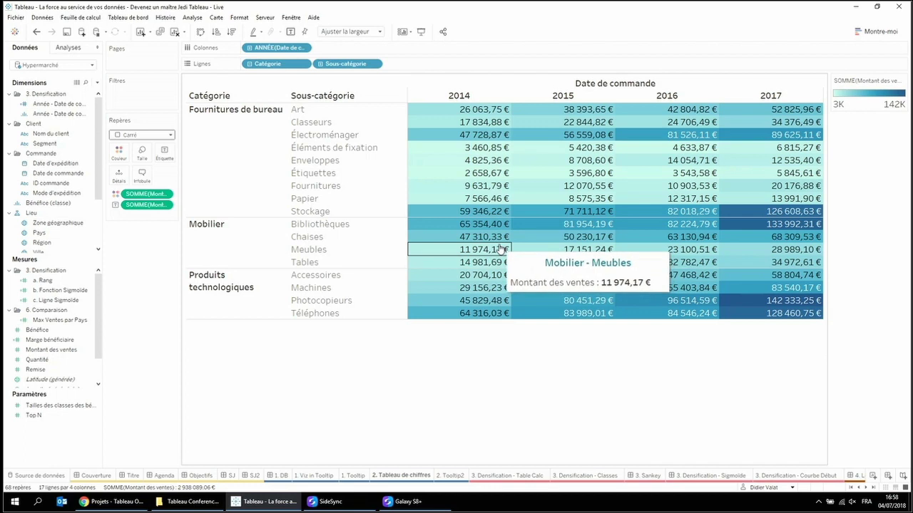
# - Insert the 2. Tooltip2 sheet on a new line below Montant des ventes in the table's tooltip and apply it
pyautogui.click(146, 177)
pyautogui.click(495, 205)
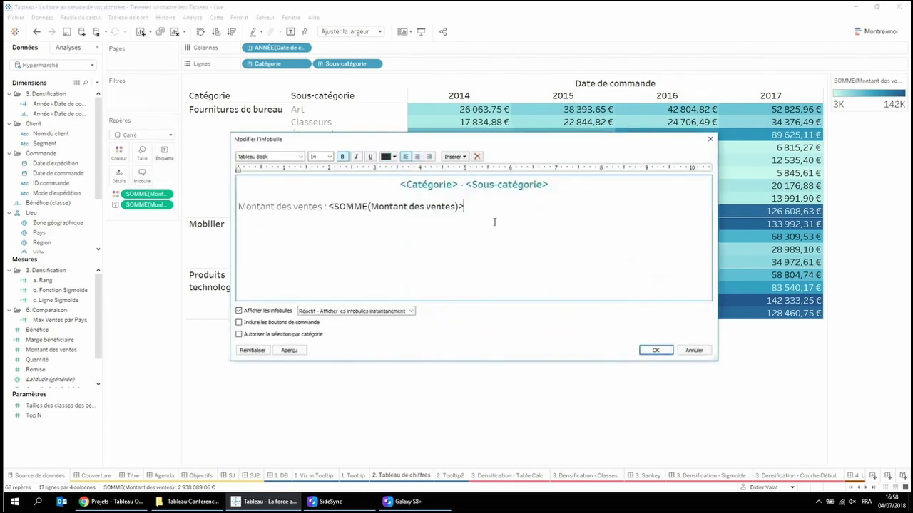
pyautogui.click(454, 156)
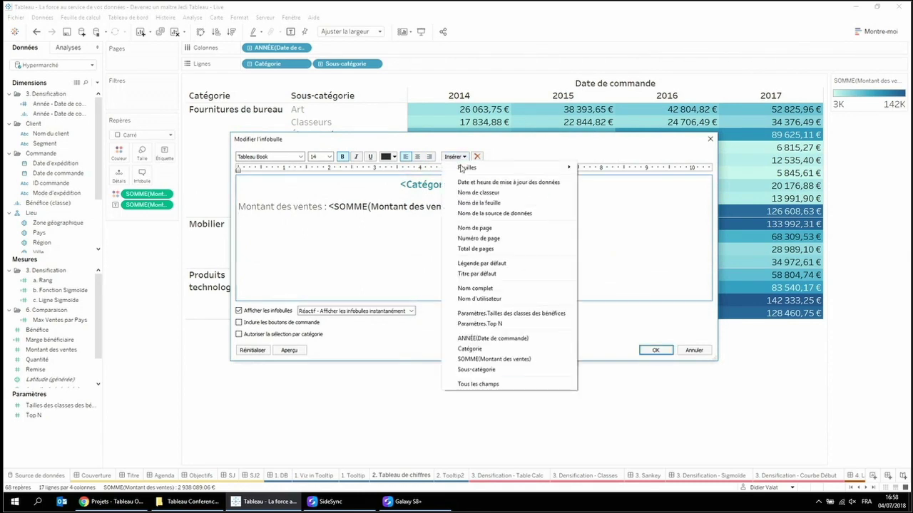
pyautogui.moveTo(480, 172)
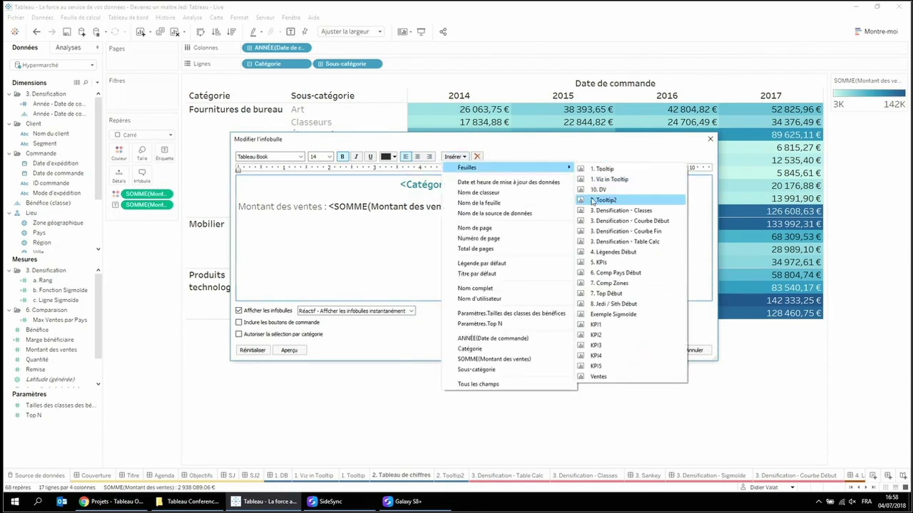
pyautogui.click(599, 203)
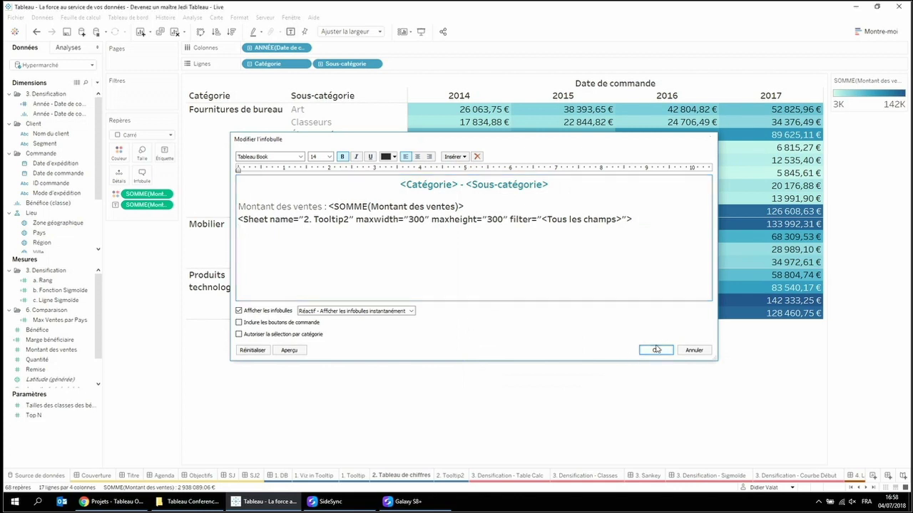
pyautogui.click(652, 350)
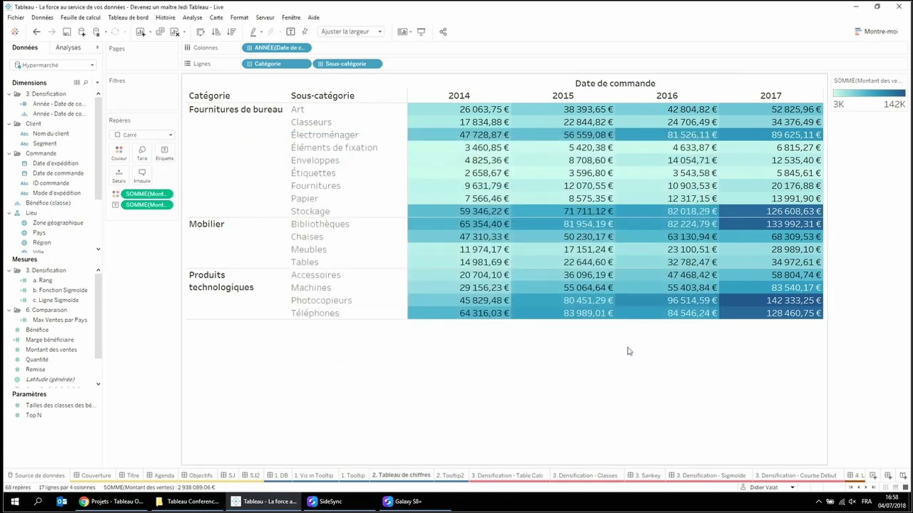
# - Inspect the tooltip chart of the 2015 Bibliothèques cell, focusing on its vertical axis title and month labels
pyautogui.moveTo(597, 227)
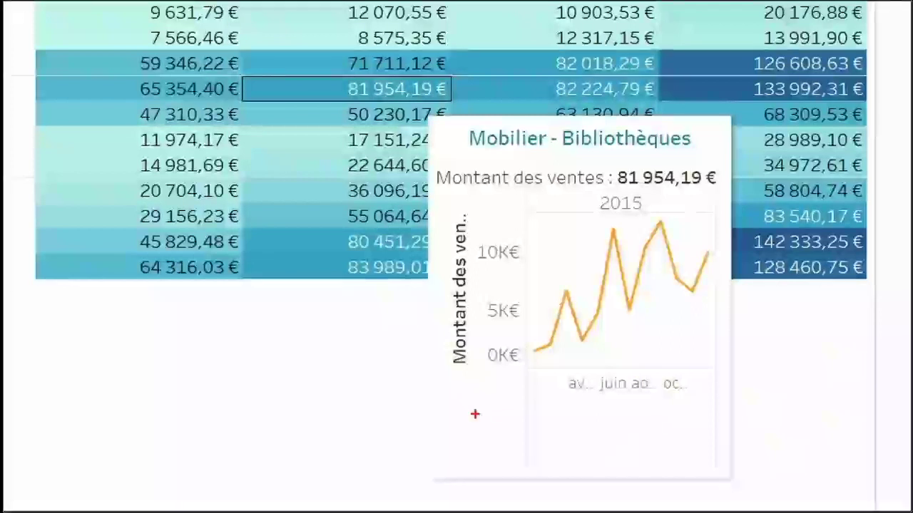
pyautogui.moveTo(445, 370); pyautogui.dragTo(436, 276)
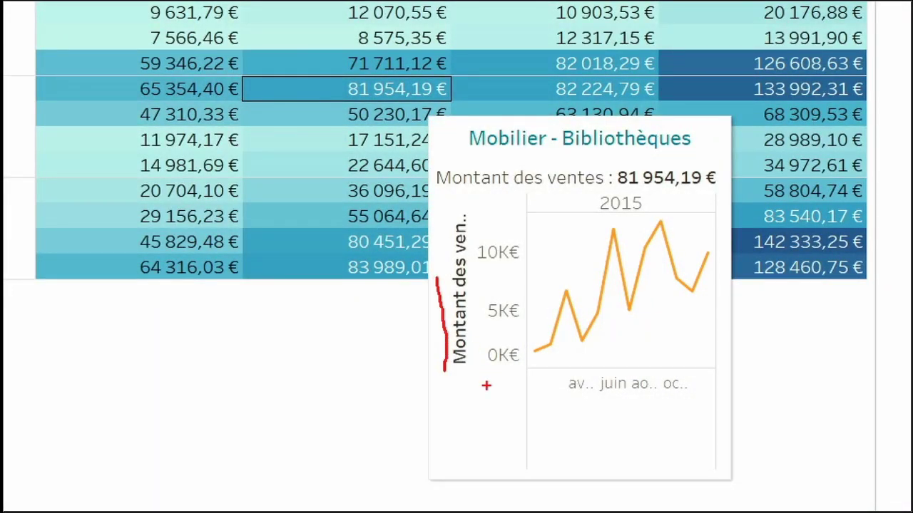
pyautogui.moveTo(574, 405); pyautogui.dragTo(619, 409)
pyautogui.press('Escape')
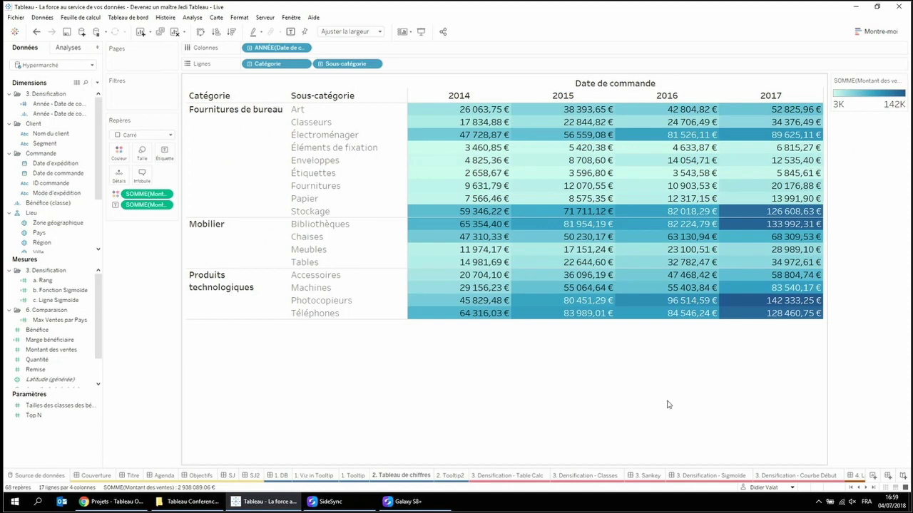
# - Format the month headers of the 2. Tooltip2 sheet as Première lettre, and preview the tooltip in the 2. Tableau de chiffres table
pyautogui.click(455, 475)
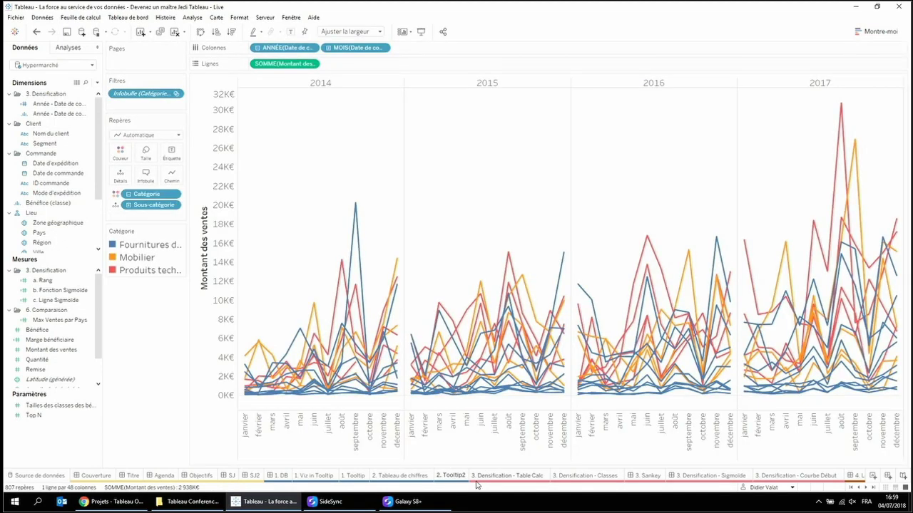
pyautogui.rightClick(355, 426)
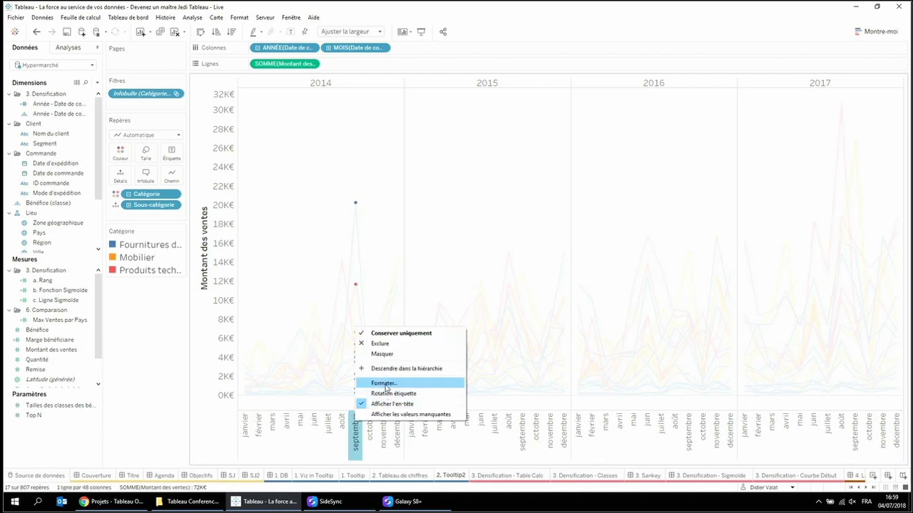
pyautogui.click(386, 388)
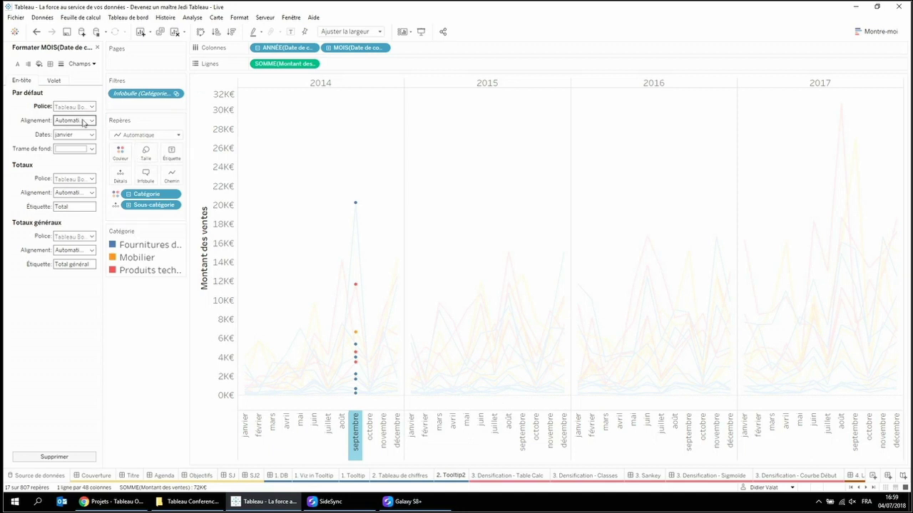
pyautogui.click(79, 134)
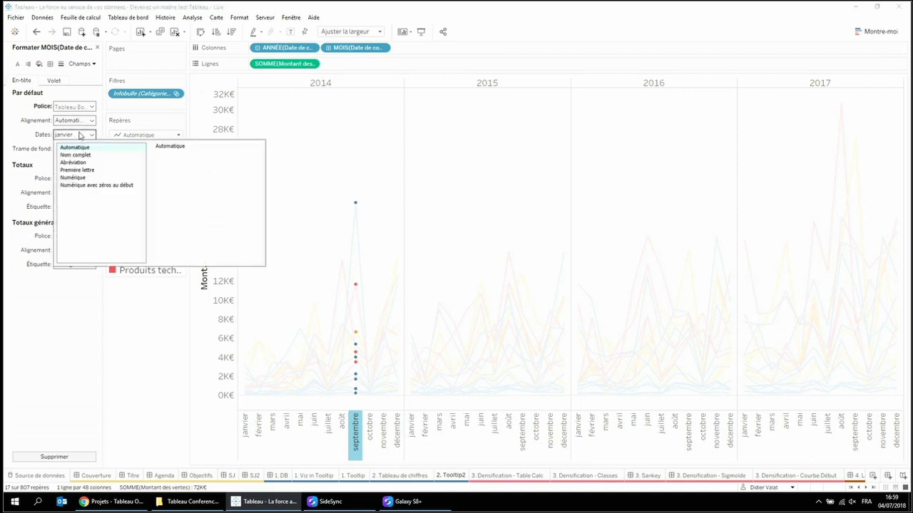
pyautogui.click(91, 170)
pyautogui.click(97, 48)
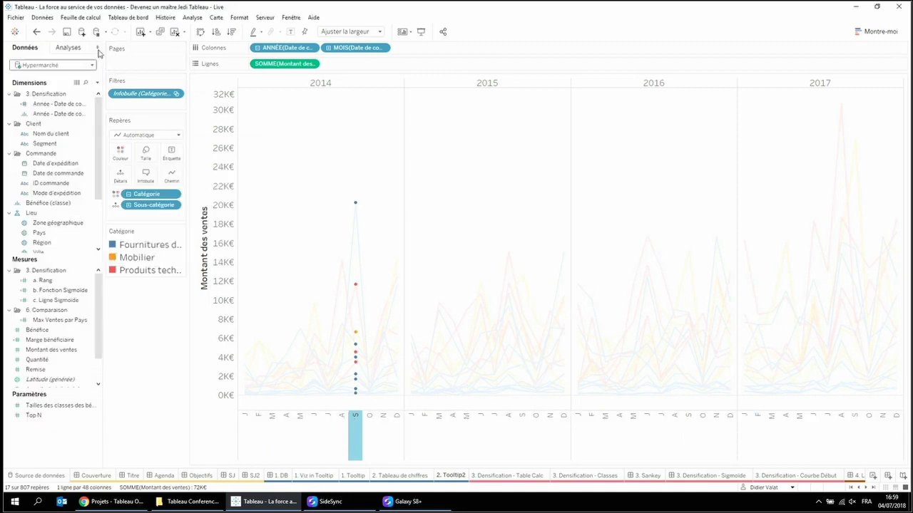
pyautogui.click(404, 476)
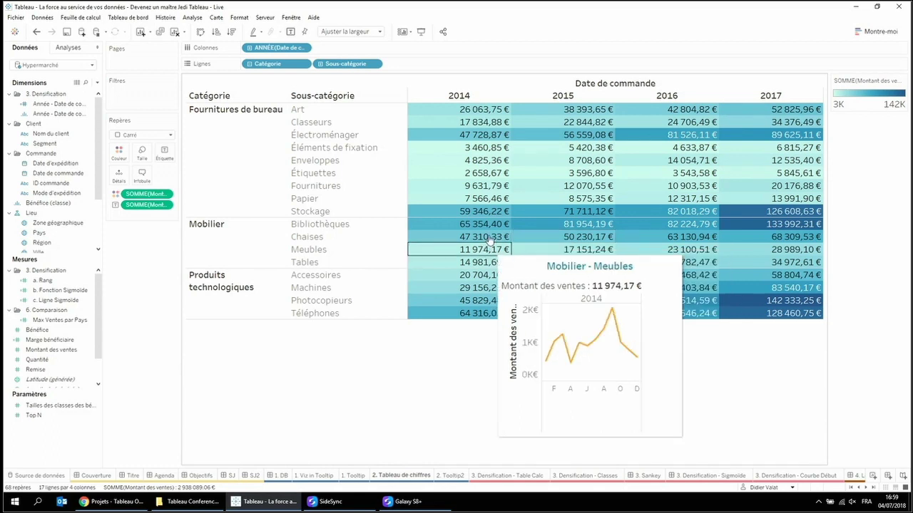
pyautogui.moveTo(485, 256)
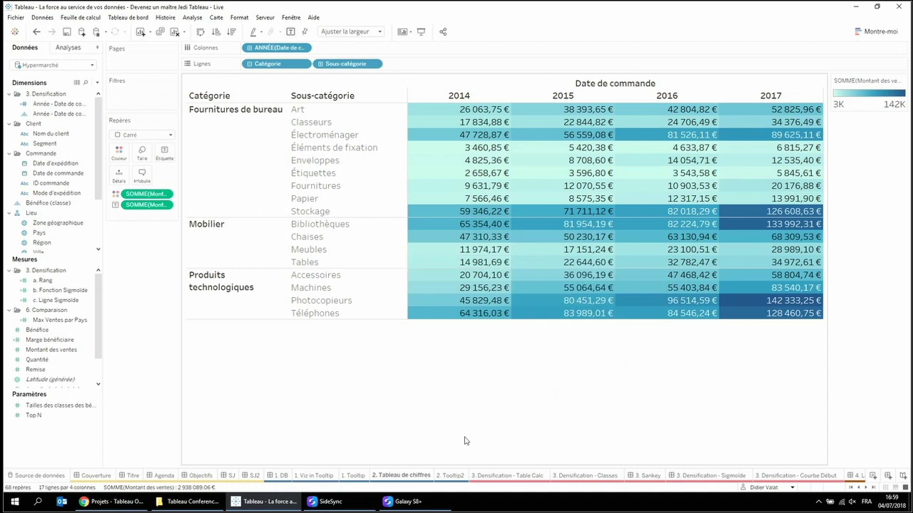
# - In the 2. Tooltip2 sheet's advanced table options, stop showing the innermost level at the bottom of the view, and preview the table's tooltip
pyautogui.click(459, 478)
pyautogui.click(327, 193)
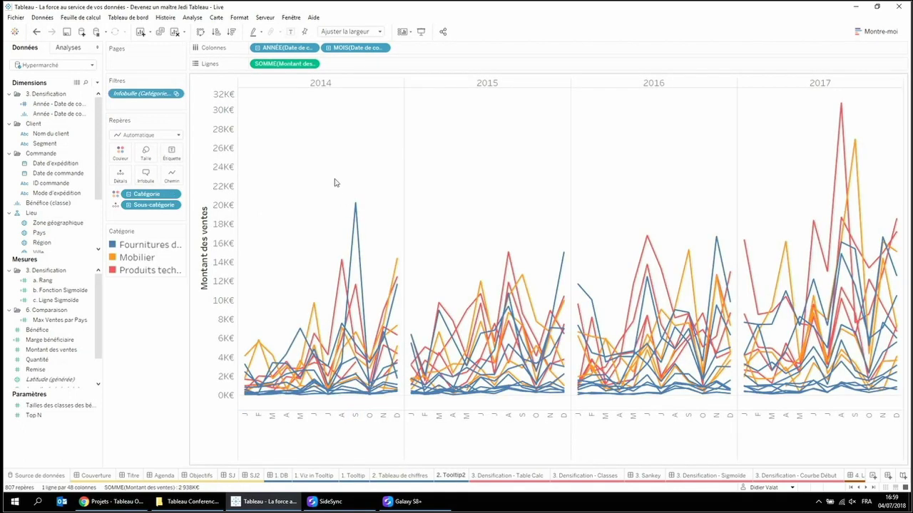
pyautogui.click(200, 21)
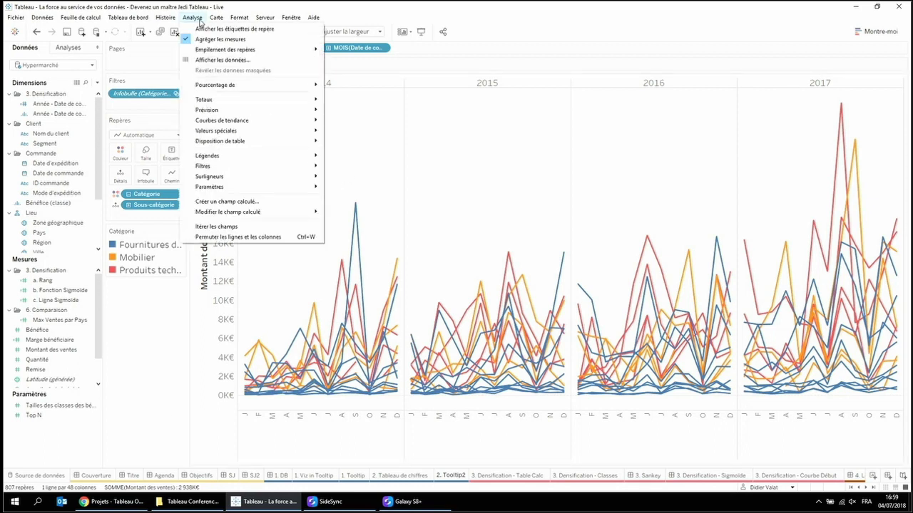
pyautogui.moveTo(318, 142)
pyautogui.click(351, 188)
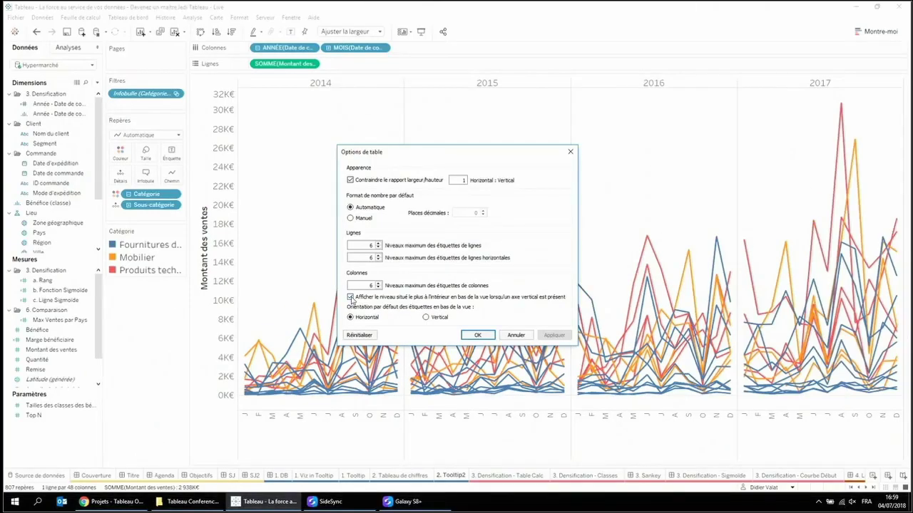
pyautogui.click(350, 296)
pyautogui.click(553, 335)
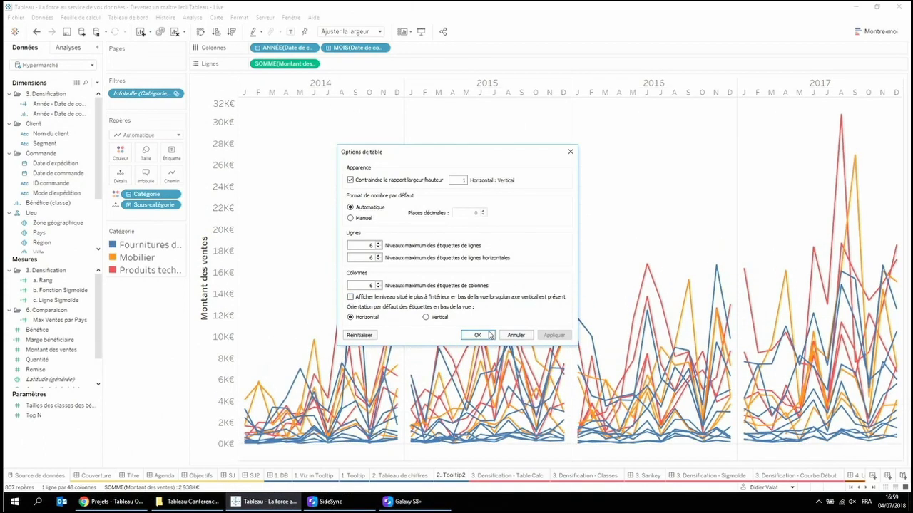
pyautogui.click(491, 335)
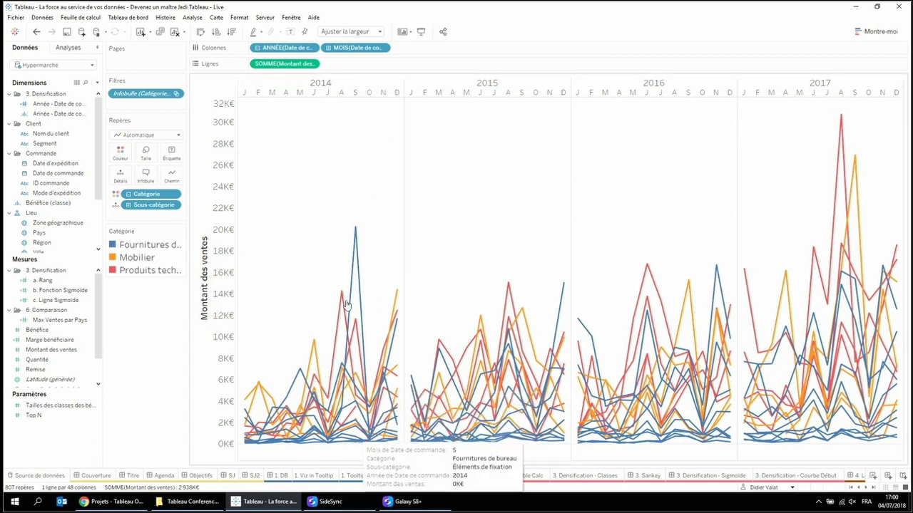
pyautogui.click(407, 475)
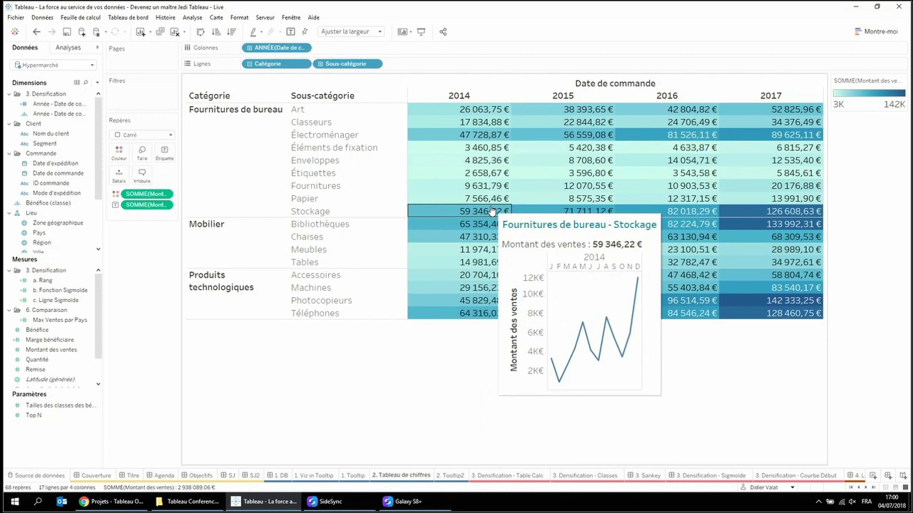
# - Review the column settings in the advanced table options of the 2. Tooltip2 sheet, and close them without changes
pyautogui.click(441, 476)
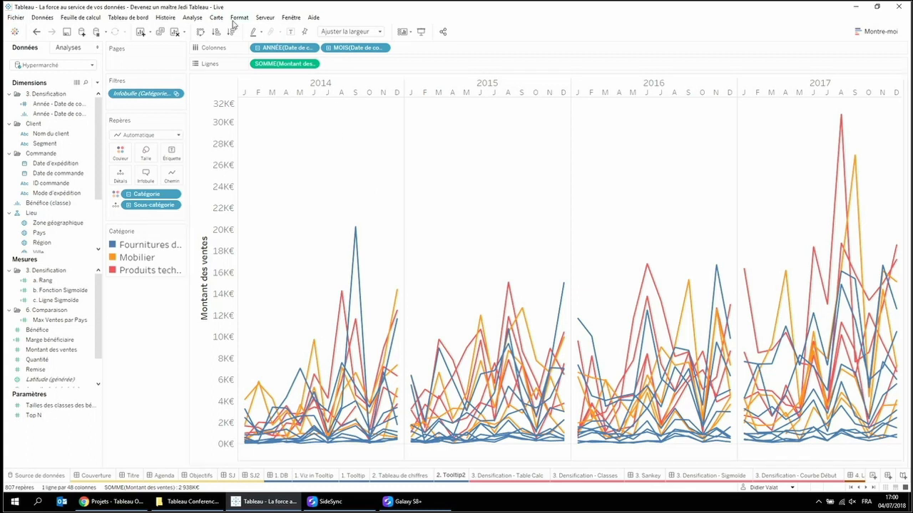
pyautogui.click(202, 17)
pyautogui.moveTo(249, 142)
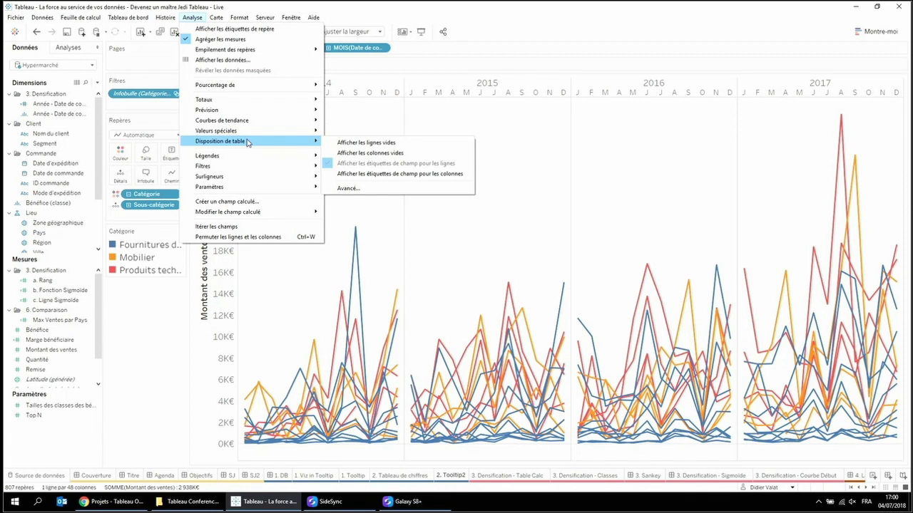
pyautogui.click(348, 188)
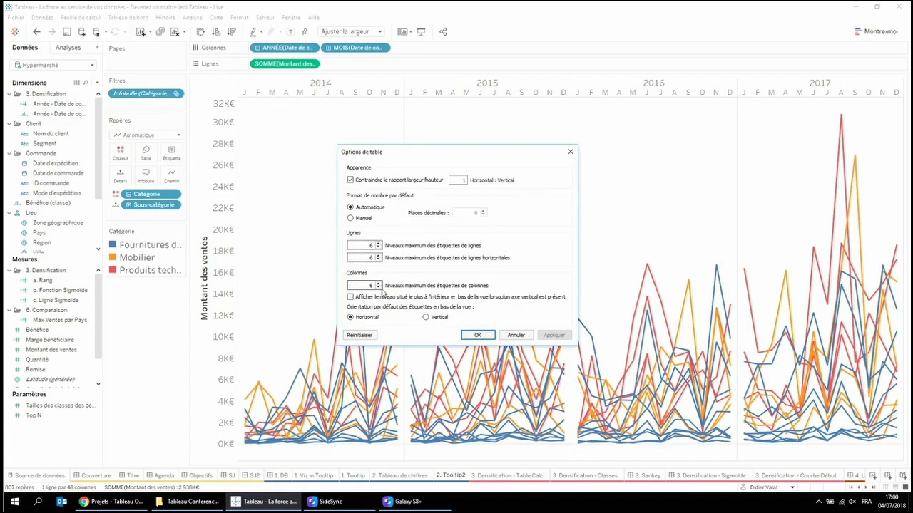
pyautogui.press('Escape')
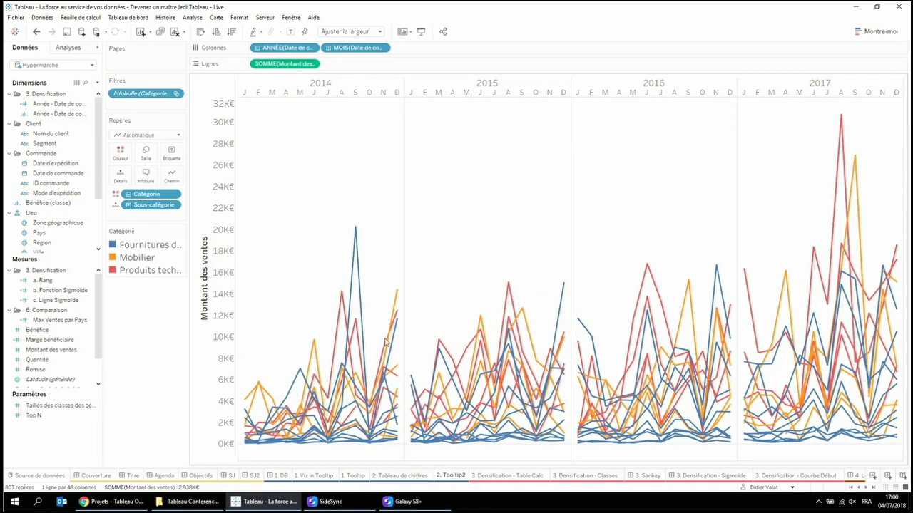
# - Compare the tooltip chart of the 2014 Bibliothèques cell in 2. Tableau de chiffres with the 2. Tooltip2 sheet
pyautogui.click(402, 476)
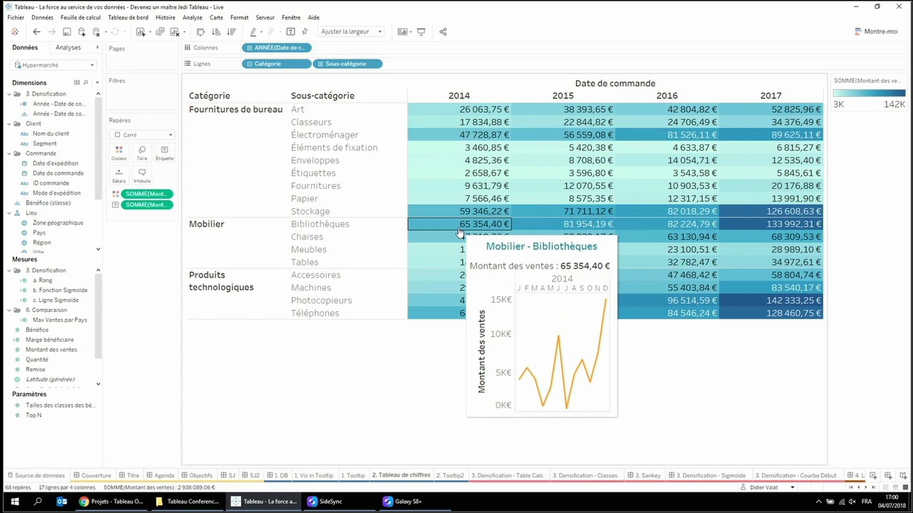
pyautogui.click(460, 476)
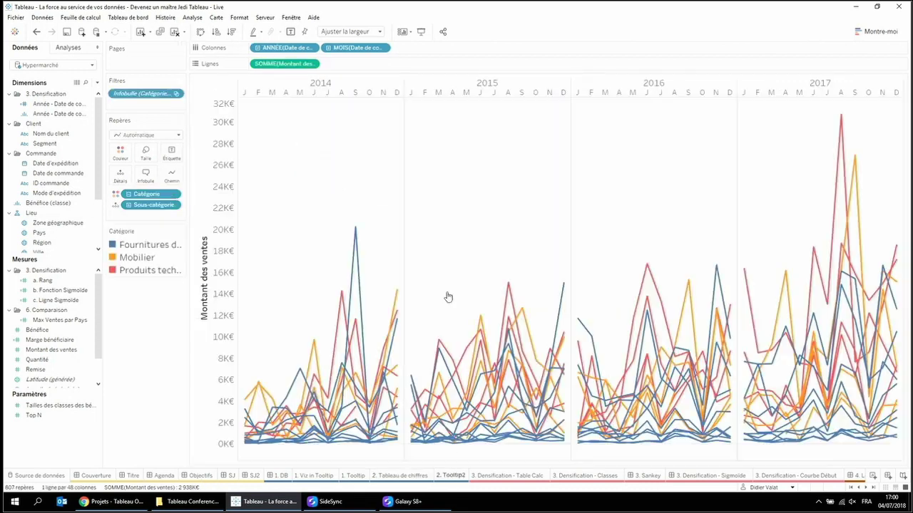
pyautogui.click(422, 475)
pyautogui.moveTo(494, 233)
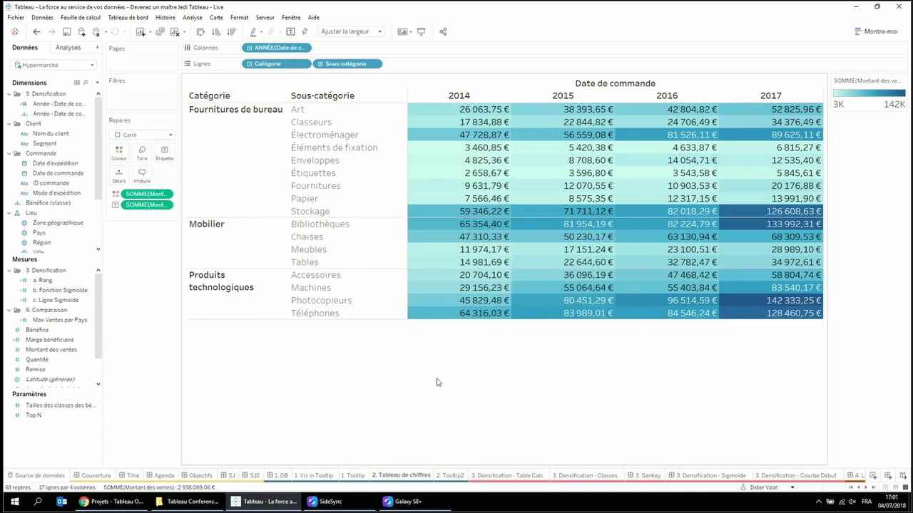
# - On the 3. Densification - Table Calc sheet, examine the chart's underlying data sorted by month for missing month and Zone géographique combinations
pyautogui.click(491, 475)
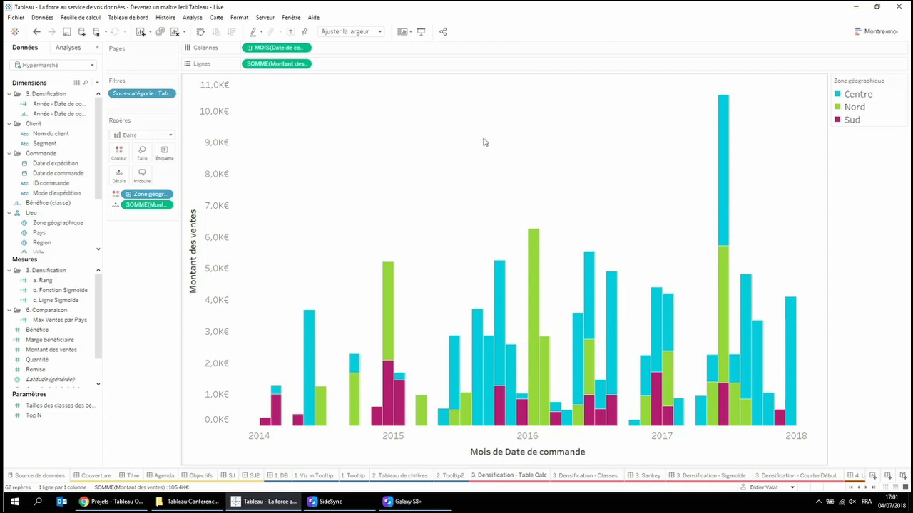
pyautogui.click(853, 101)
pyautogui.rightClick(357, 219)
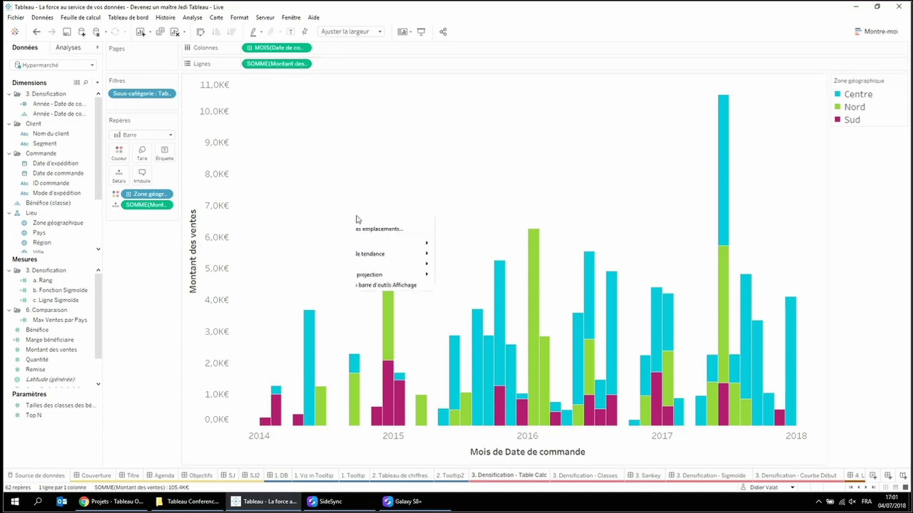
pyautogui.click(392, 242)
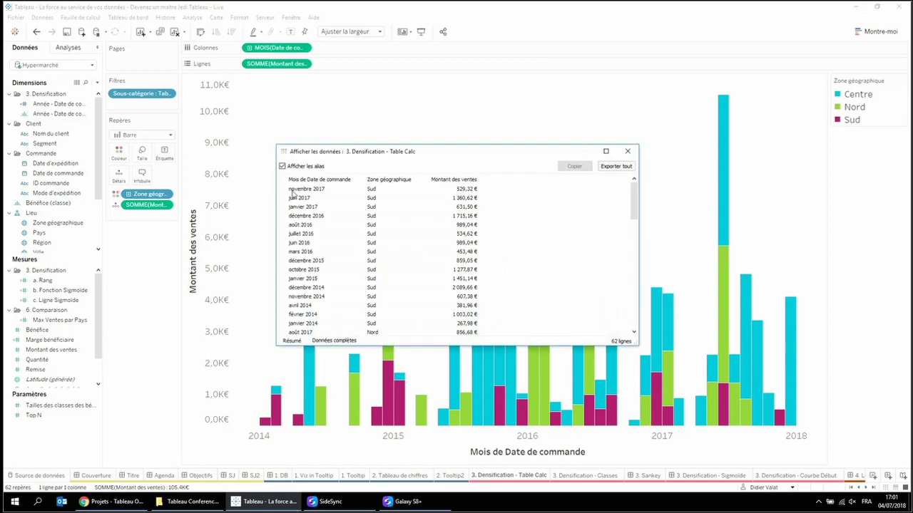
pyautogui.click(326, 180)
pyautogui.click(325, 198)
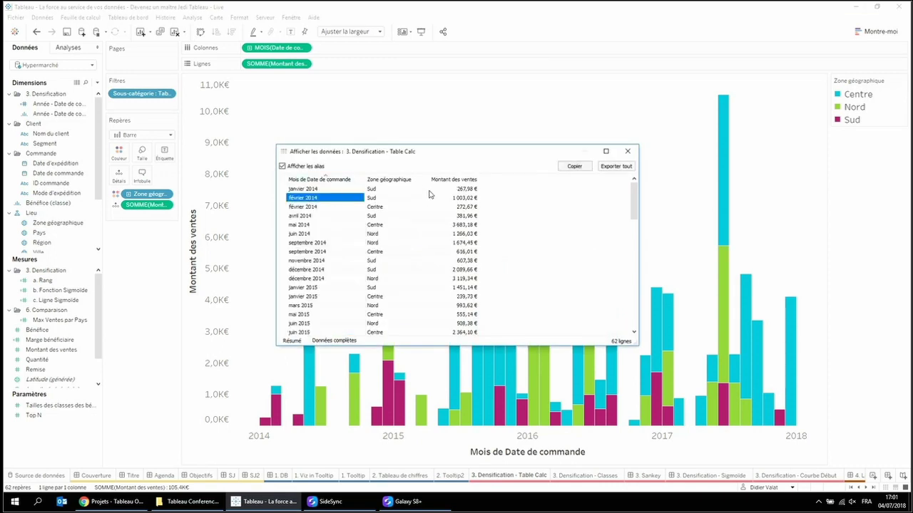
pyautogui.click(388, 188)
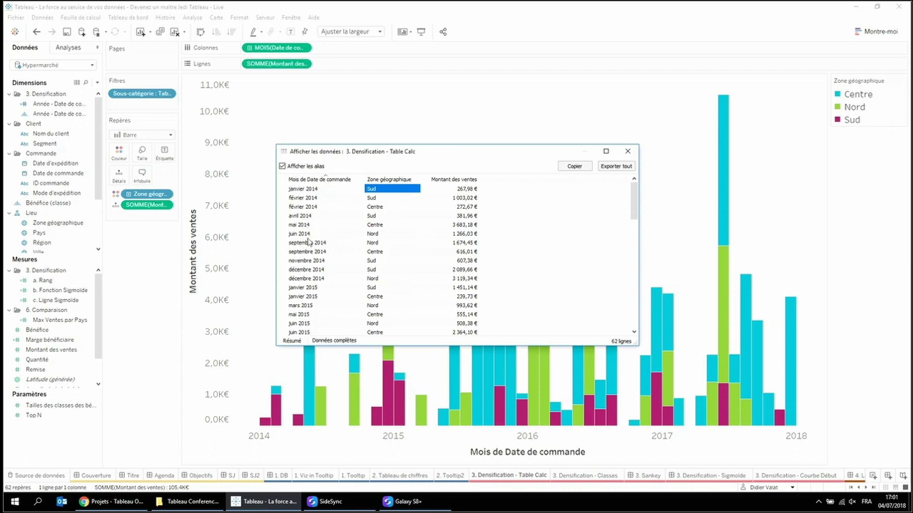
pyautogui.click(305, 243)
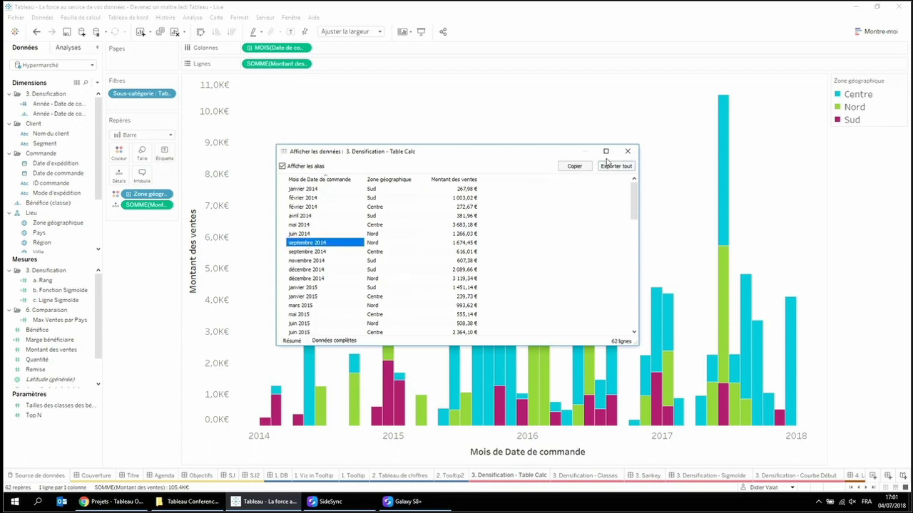
pyautogui.click(628, 151)
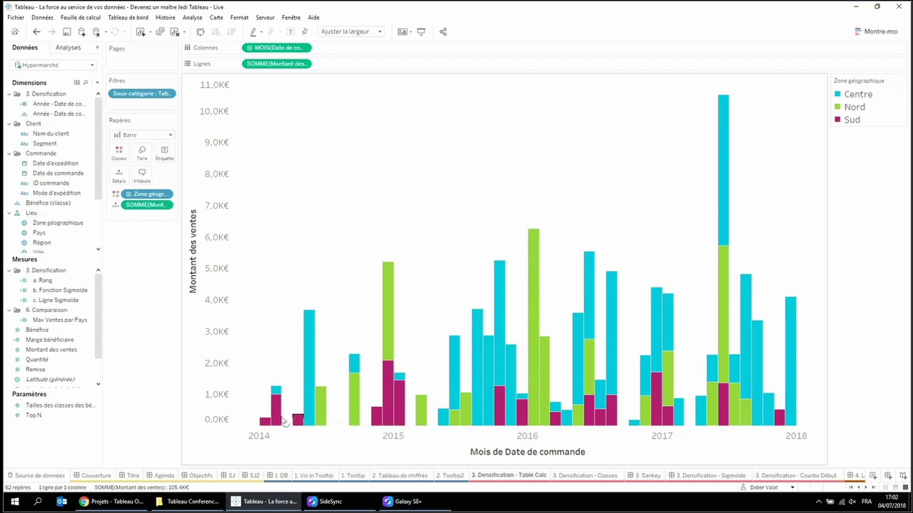
# - Apply the Total cumulé quick table calculation to Montant des ventes on the rows
pyautogui.moveTo(264, 426)
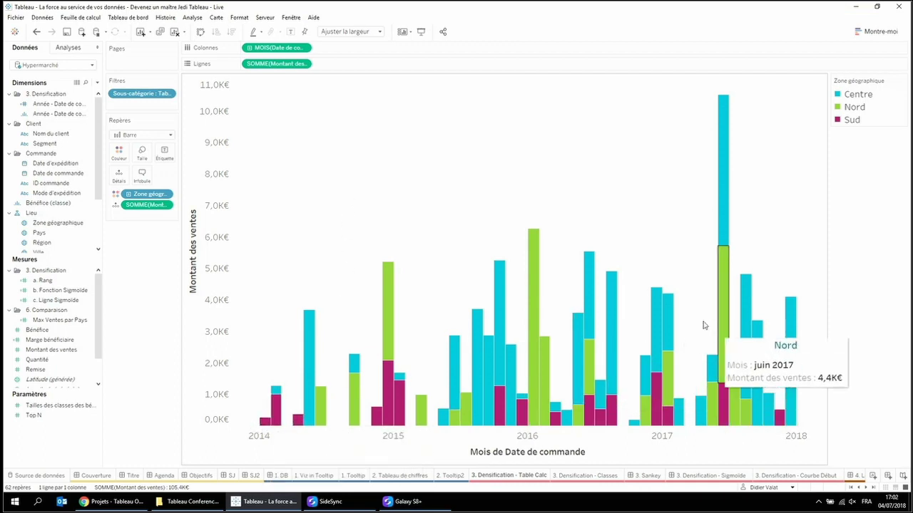
pyautogui.moveTo(789, 394)
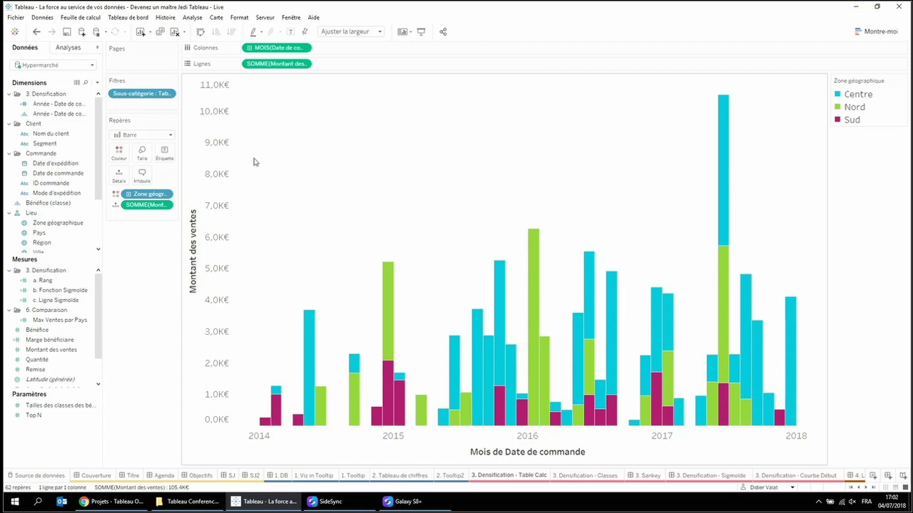
pyautogui.rightClick(284, 67)
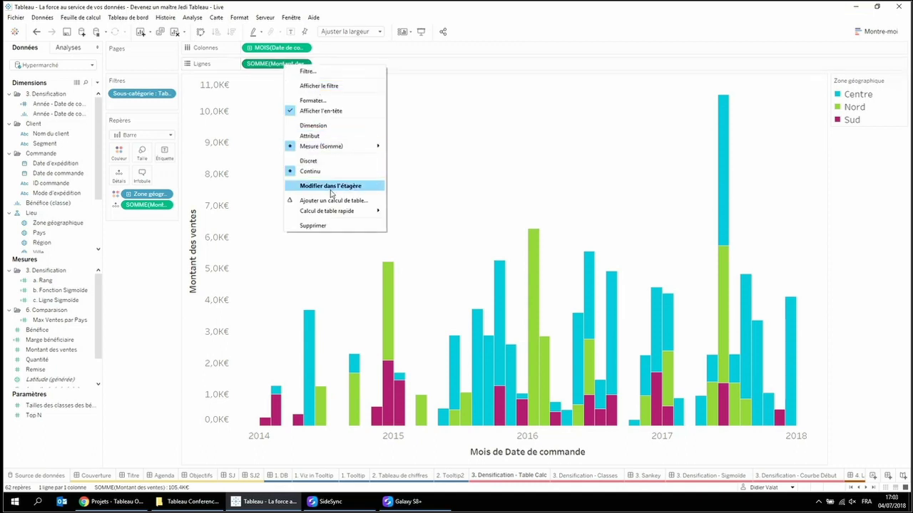
pyautogui.moveTo(346, 211)
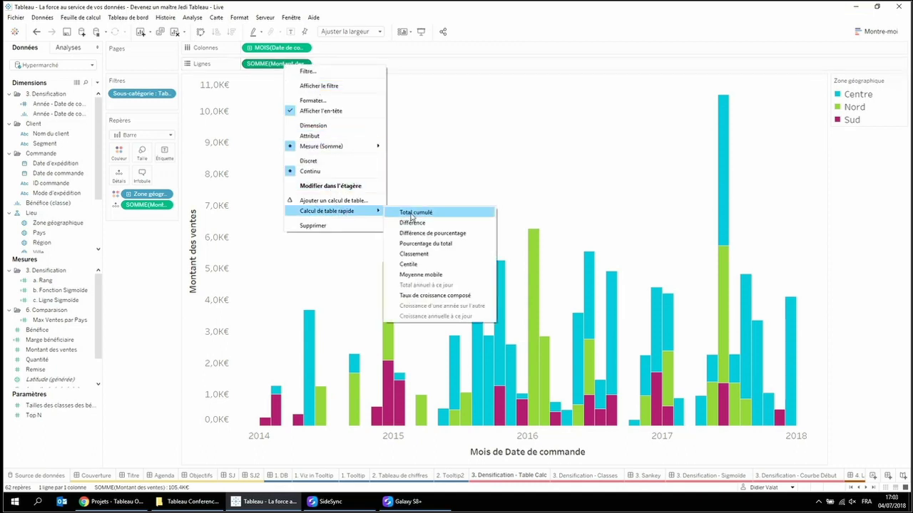
pyautogui.click(411, 213)
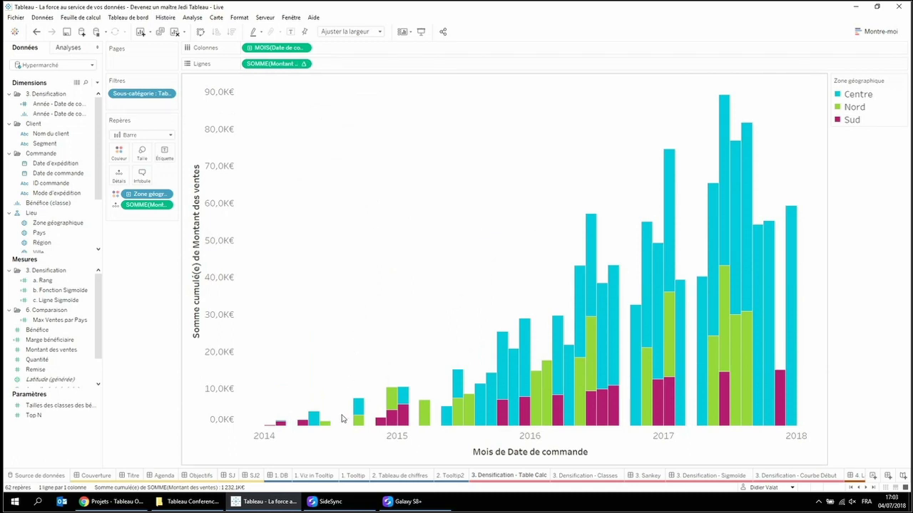
# - Inspect the cumulative Nord bars around September 2014 and the gap before them
pyautogui.moveTo(327, 426)
pyautogui.click(349, 428)
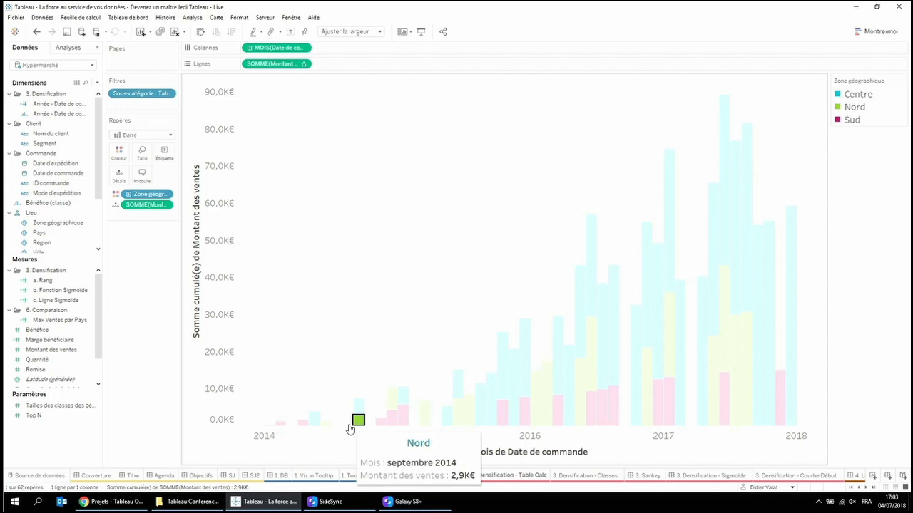
pyautogui.click(340, 362)
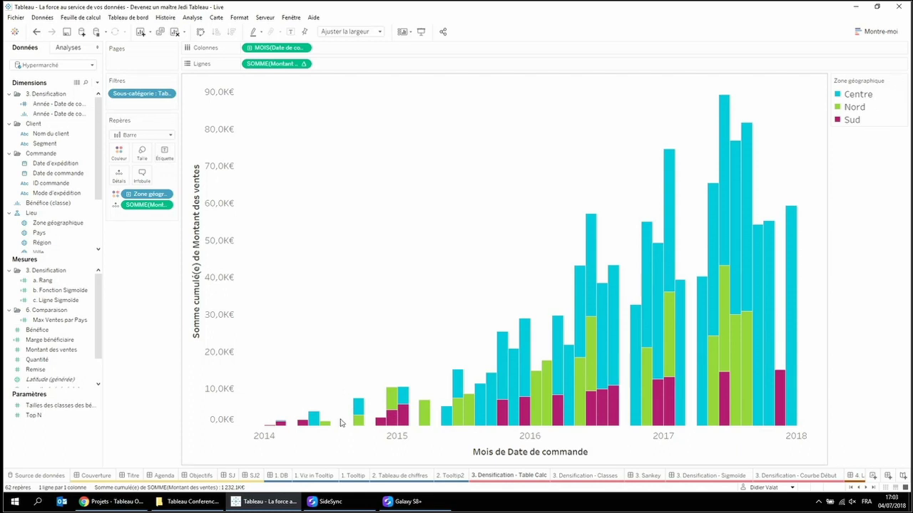
# - Show the missing values of the continuous month of Date de commande, and check the cumulative Nord bars in 2014
pyautogui.rightClick(275, 55)
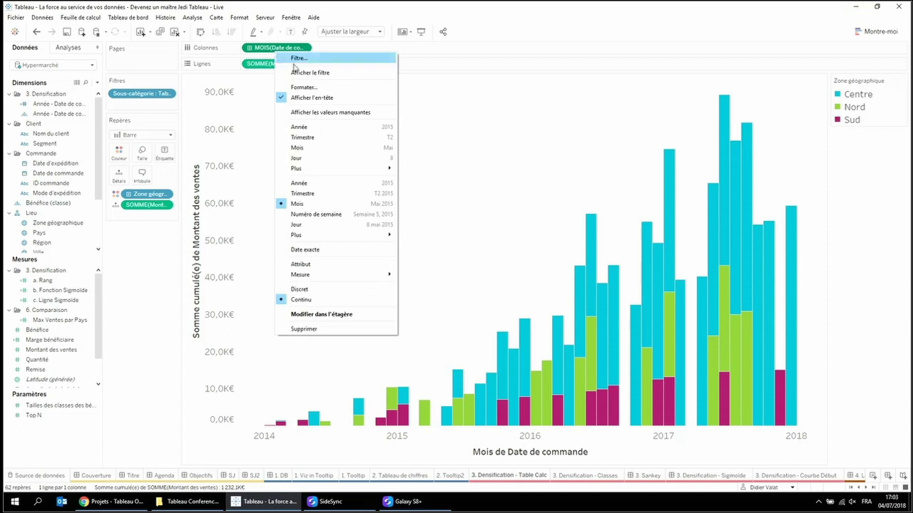
pyautogui.click(318, 112)
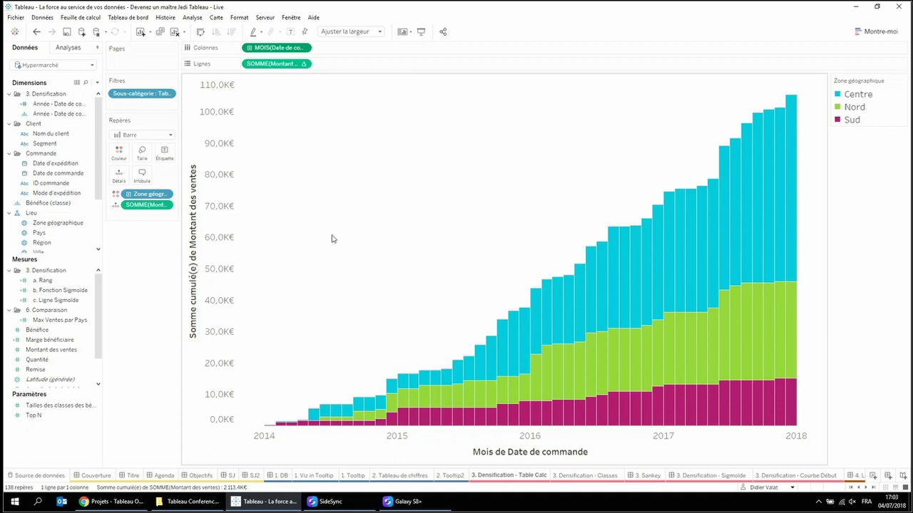
pyautogui.moveTo(328, 422)
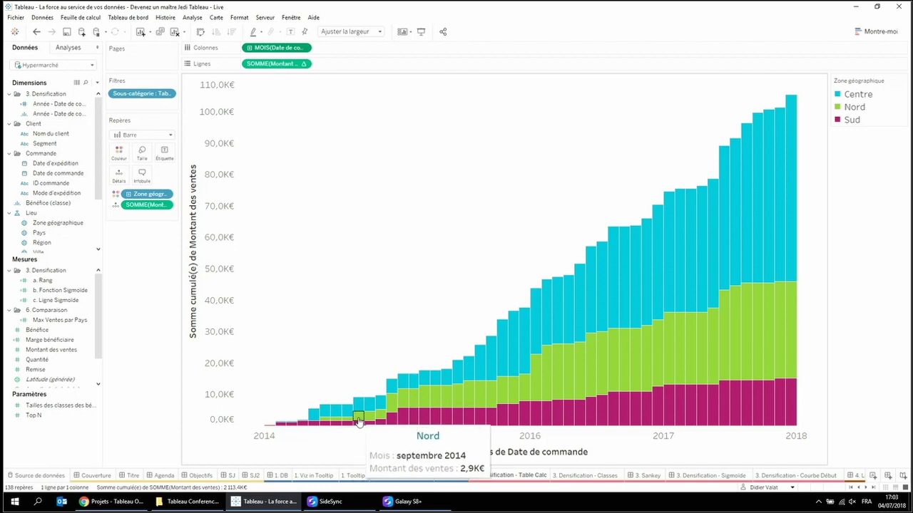
# - Examine the cumulative chart's underlying data sorted by month, looking at the added rows per Zone géographique from janvier to septembre 2014
pyautogui.rightClick(372, 170)
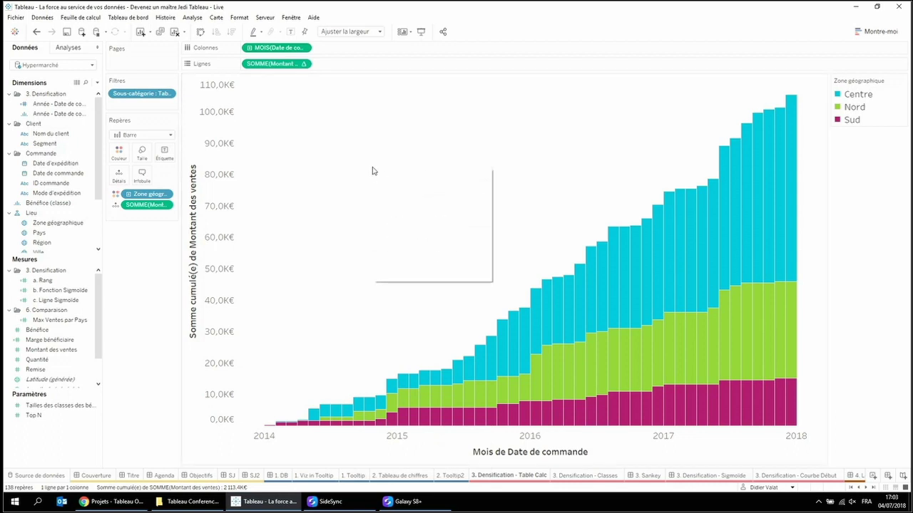
pyautogui.click(421, 194)
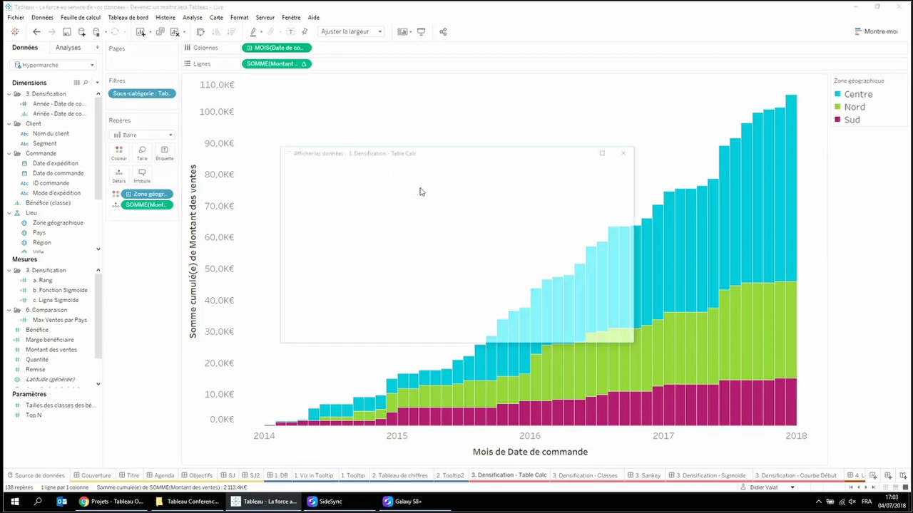
pyautogui.click(346, 179)
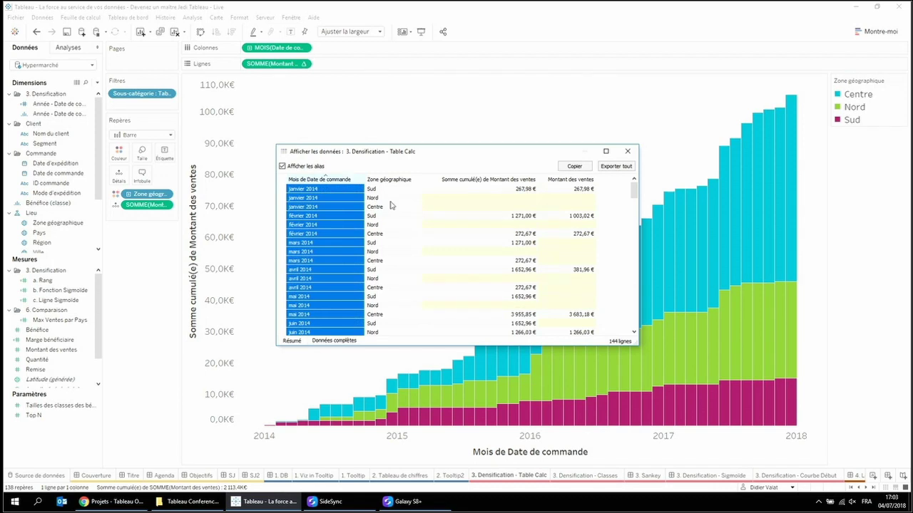
pyautogui.click(411, 202)
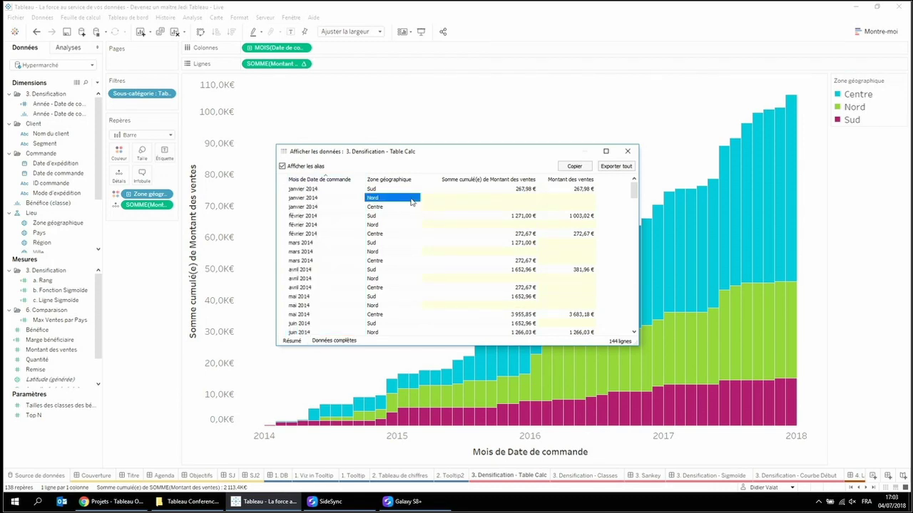
pyautogui.click(327, 198)
pyautogui.scroll(-3, 336, 249)
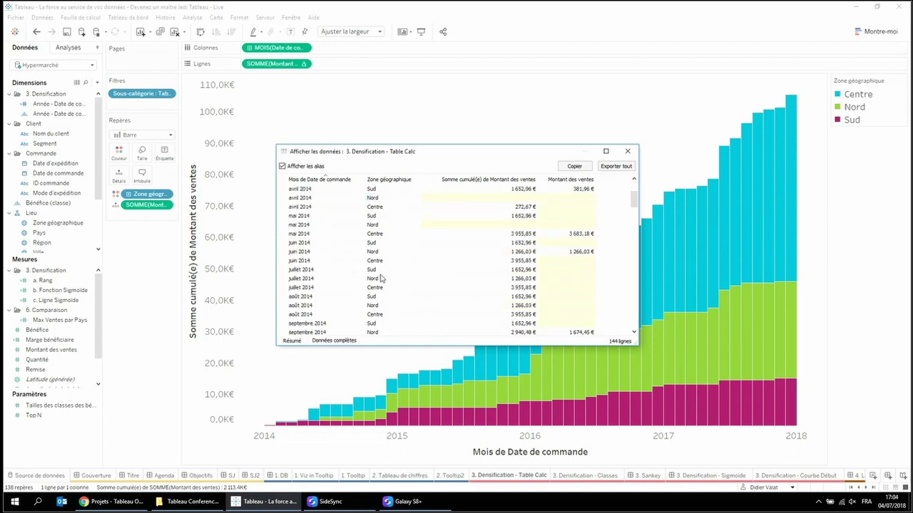
# - Check the juillet 2014 rows in the cumulative chart's underlying data, and close the data view
pyautogui.click(346, 271)
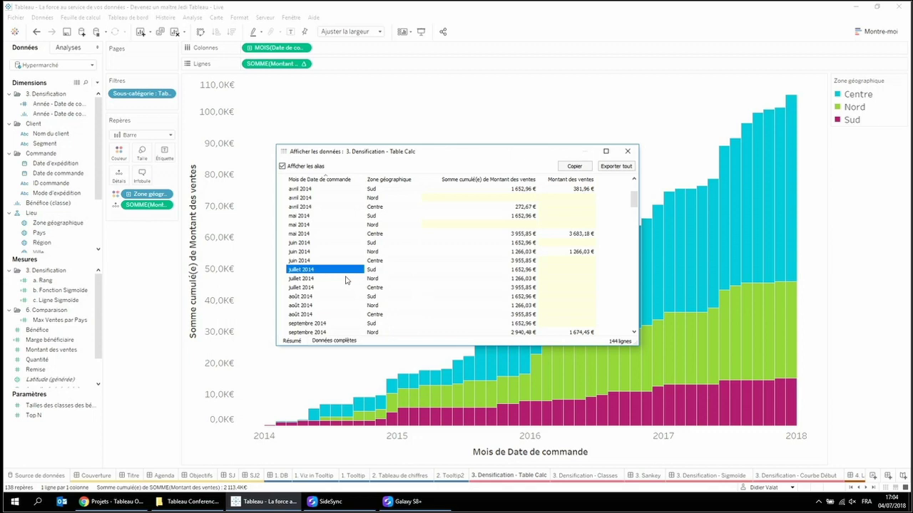
pyautogui.click(625, 152)
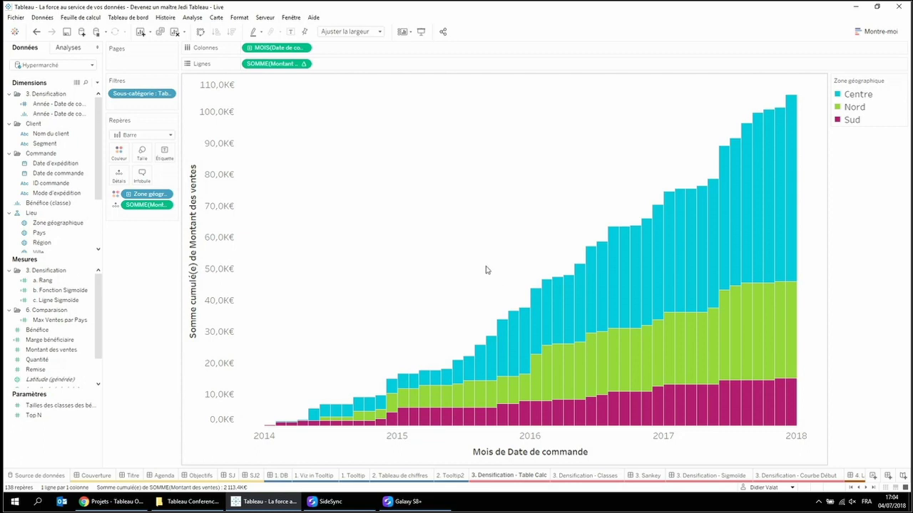
# - On the 3. Densification - Classes sheet, show the missing values of Bénéfice (classe) on the columns
pyautogui.click(576, 476)
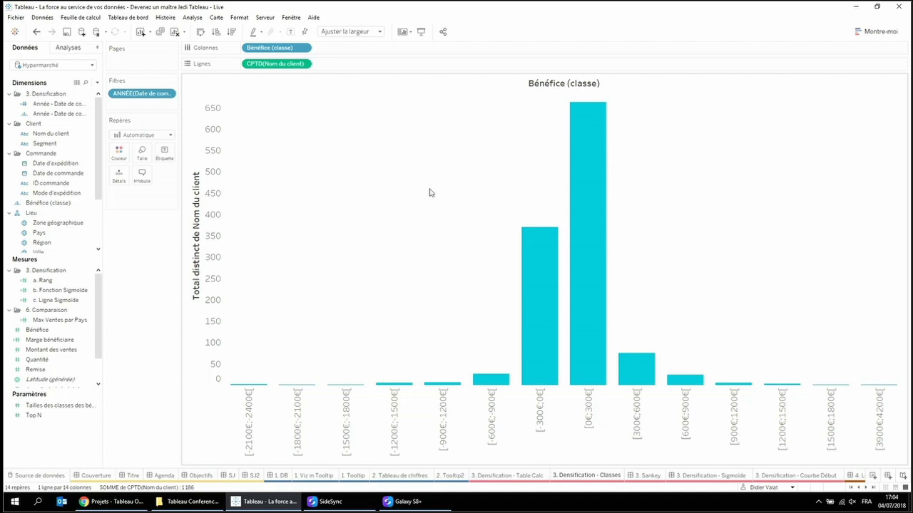
pyautogui.moveTo(581, 153)
pyautogui.rightClick(280, 47)
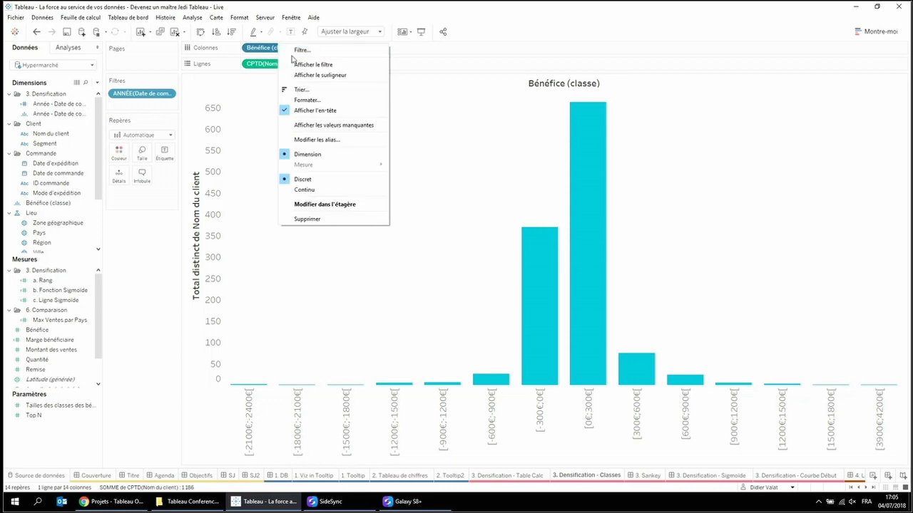
pyautogui.click(323, 125)
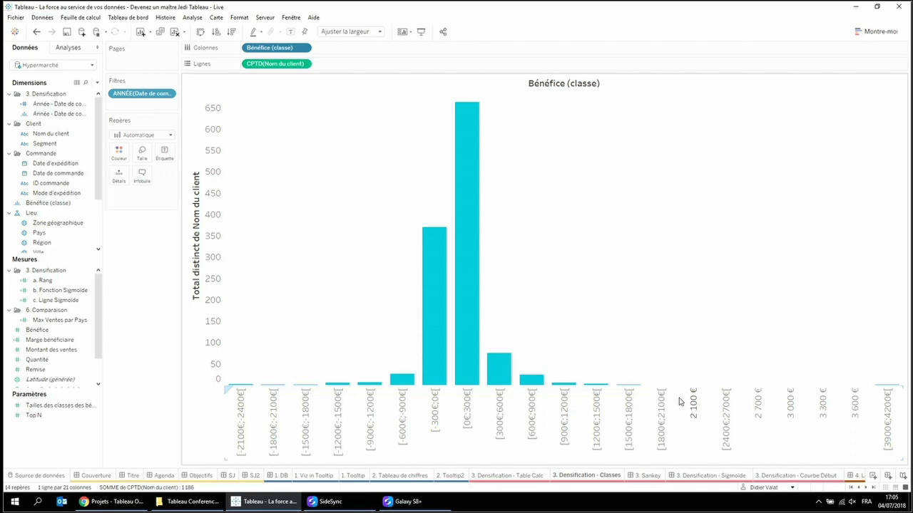
# - Set the alias of the empty 2 100 € profit class to [2100€;2400€[
pyautogui.rightClick(661, 257)
pyautogui.click(678, 282)
pyautogui.moveTo(326, 198); pyautogui.dragTo(385, 236)
pyautogui.click(649, 377)
pyautogui.rightClick(696, 392)
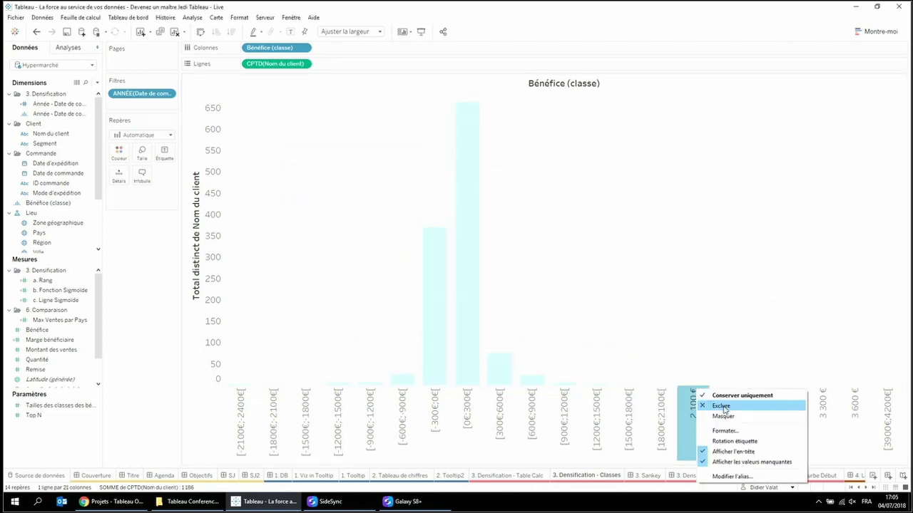
pyautogui.click(731, 477)
pyautogui.write('[')
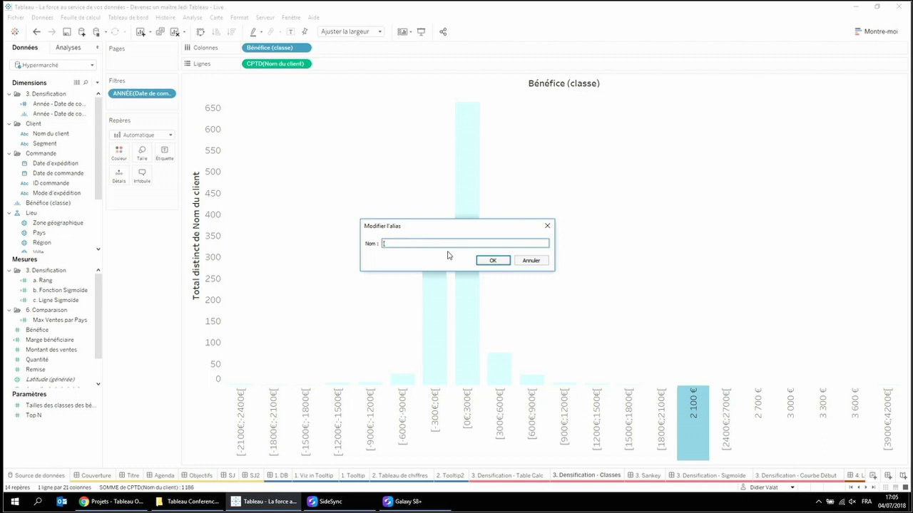
pyautogui.write('2100€[;2400€[')
pyautogui.click(493, 259)
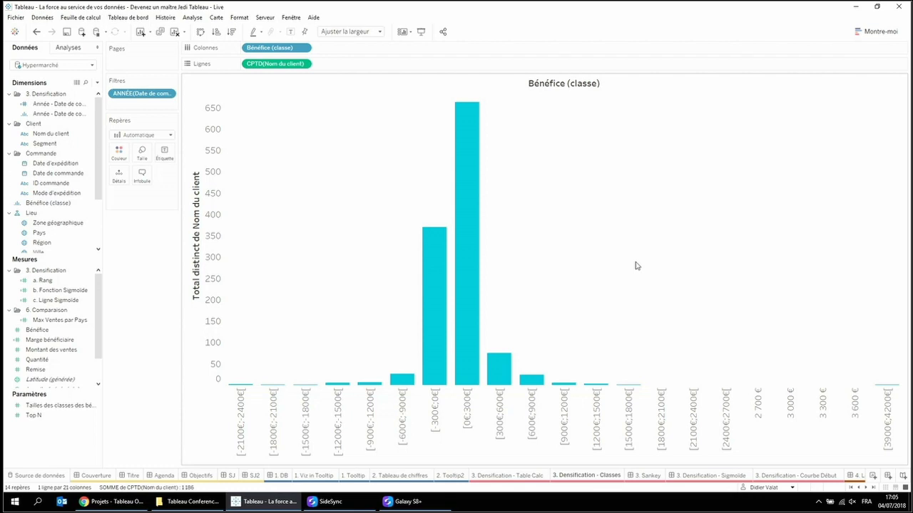
# - On the 3. Sankey dashboard, highlight Chaises and examine its curve between the 2016 and 2017 ranks
pyautogui.click(649, 482)
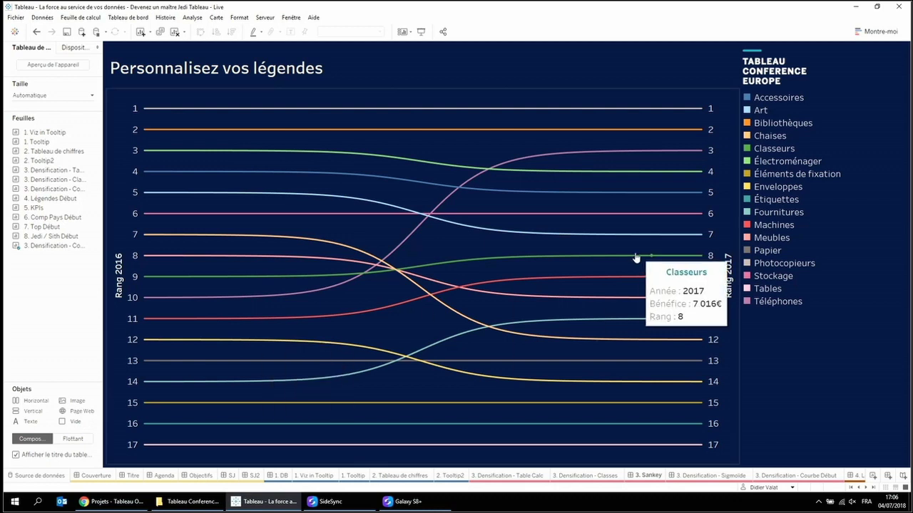
pyautogui.click(782, 137)
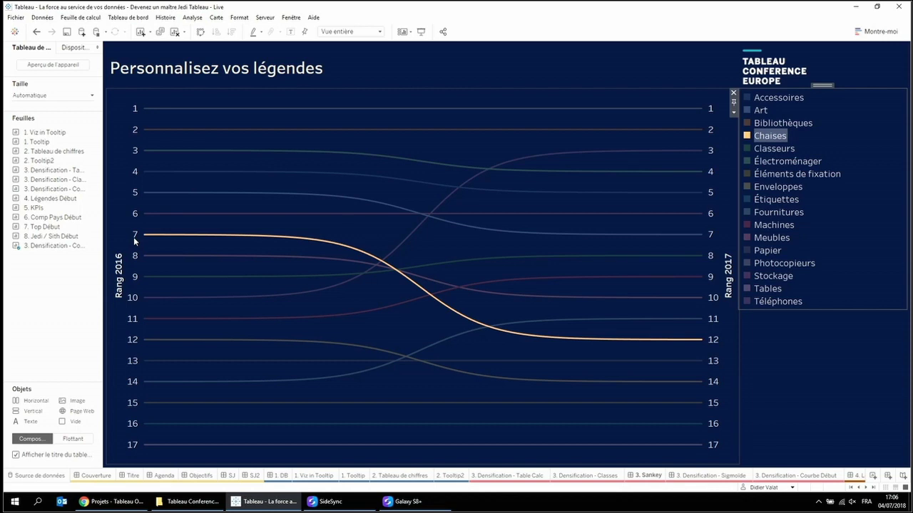
pyautogui.moveTo(146, 240)
pyautogui.moveTo(702, 340)
# - Examine the sigmoid formulas and the S-shaped curve on the 3. Densification - Sigmoide dashboard
pyautogui.click(717, 477)
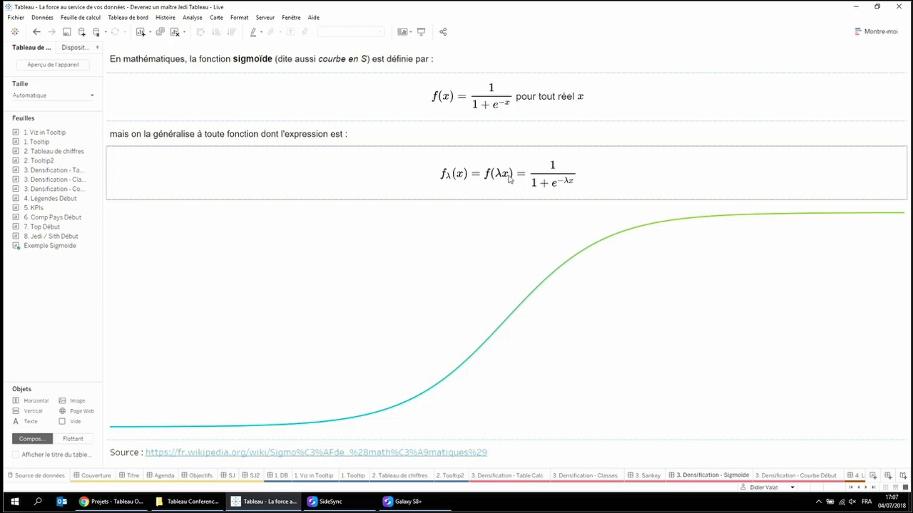
pyautogui.moveTo(496, 338)
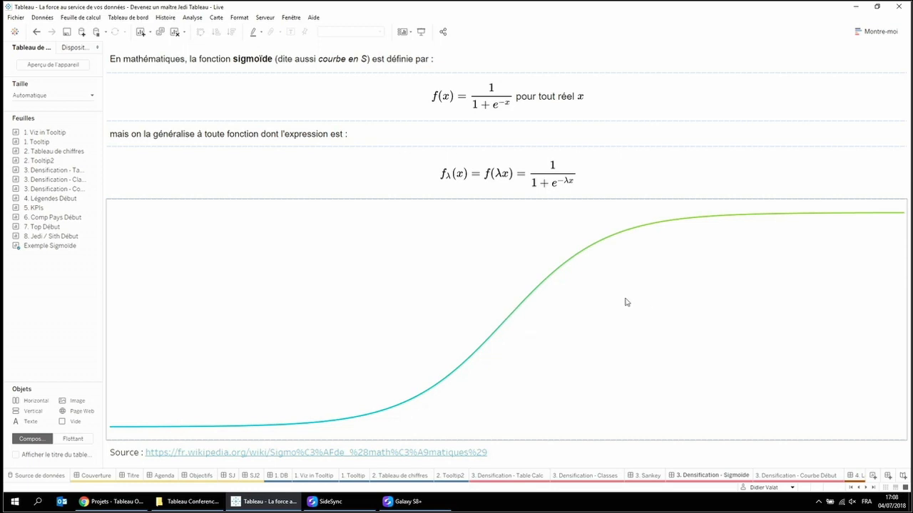
# - Switch to the empty 3. Densification - Courbe Début sheet and choose Hypermarché as its data source
pyautogui.click(768, 478)
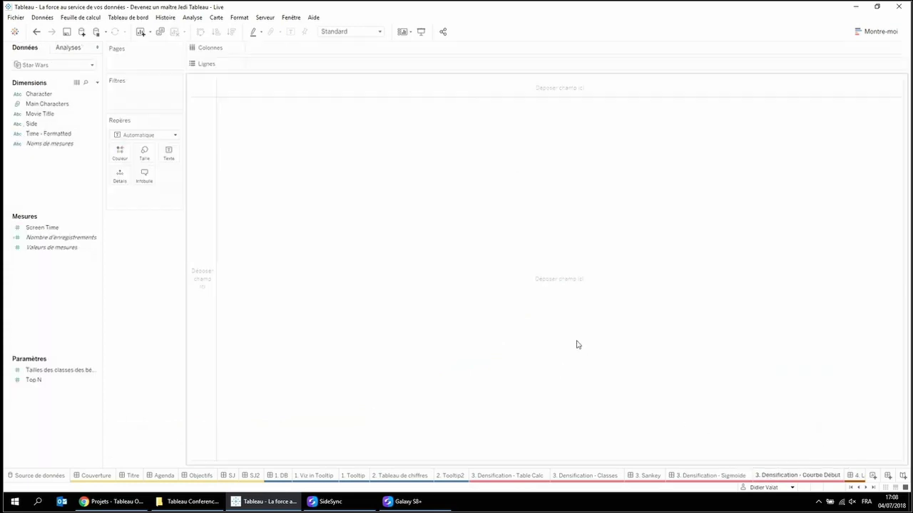
pyautogui.click(69, 66)
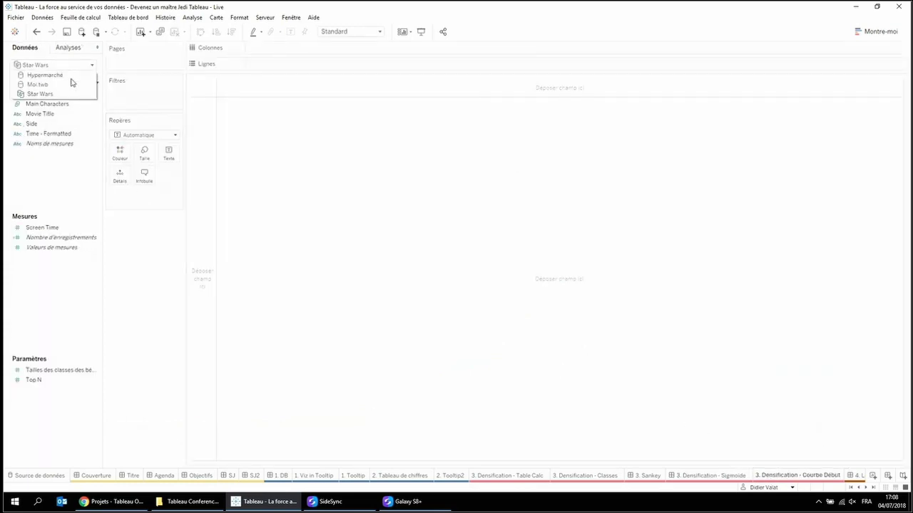
pyautogui.click(70, 76)
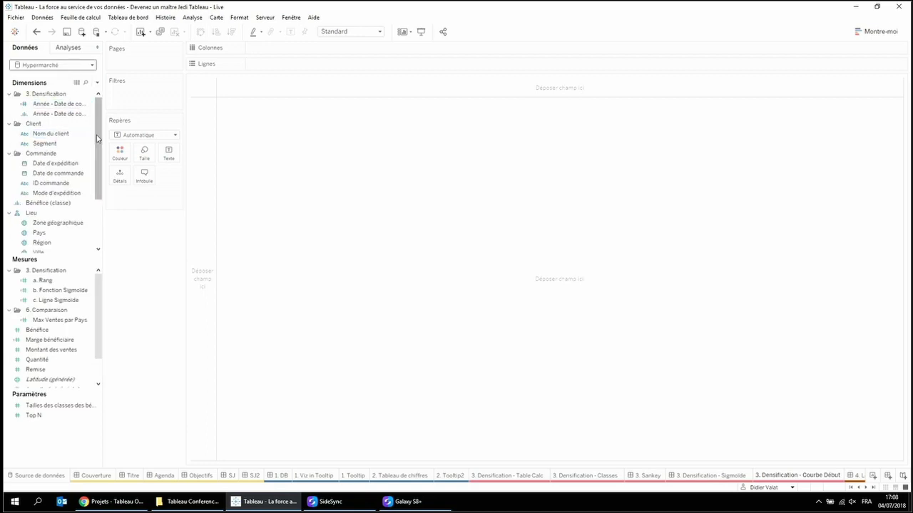
# - Color the marks by the Sous-catégorie dimension
pyautogui.moveTo(99, 159); pyautogui.dragTo(100, 205)
pyautogui.click(57, 213)
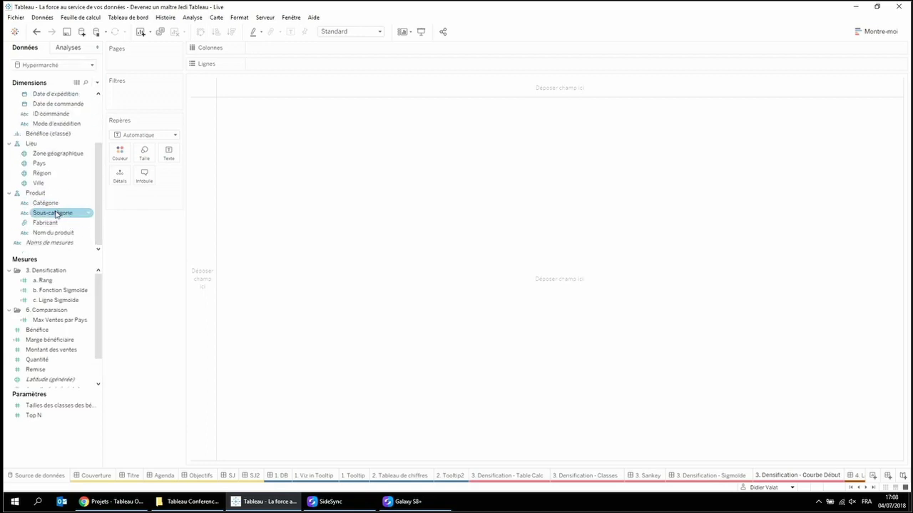
pyautogui.click(56, 213)
pyautogui.moveTo(57, 214); pyautogui.dragTo(122, 155)
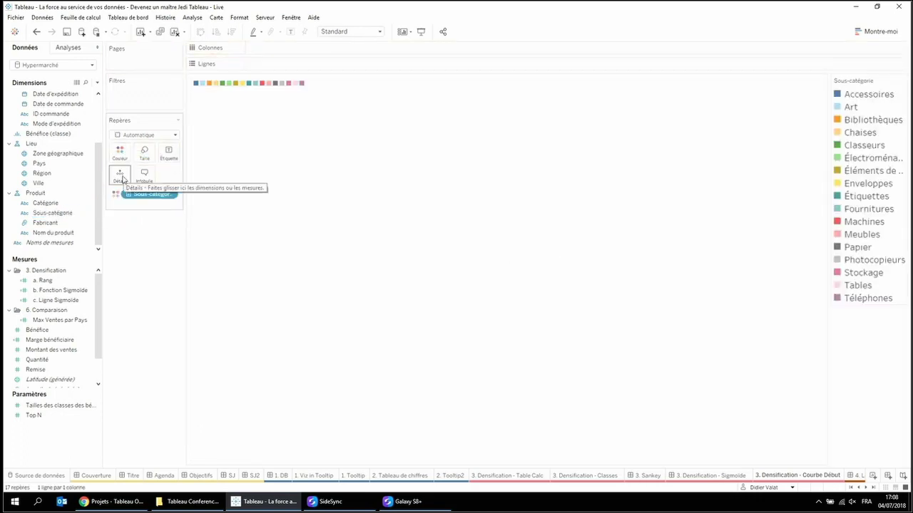
# - Place the year of Date de commande on the columns
pyautogui.scroll(3, 94, 144)
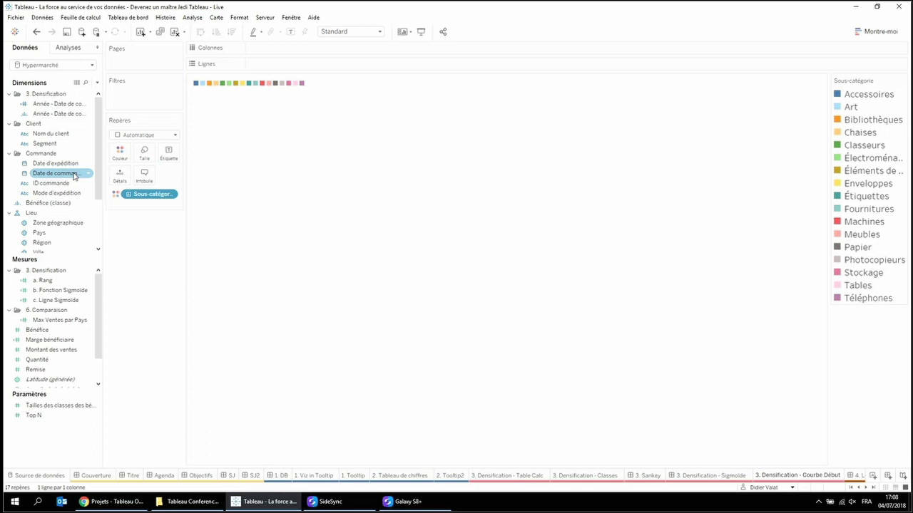
pyautogui.moveTo(73, 175); pyautogui.dragTo(292, 50)
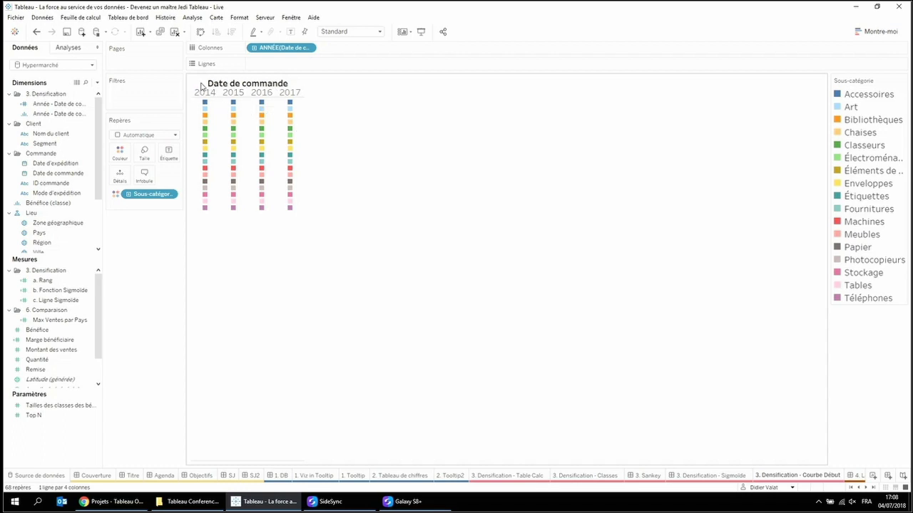
# - Exclude the years 2014 and 2015 from the view, and fit the view to the available width
pyautogui.click(205, 93)
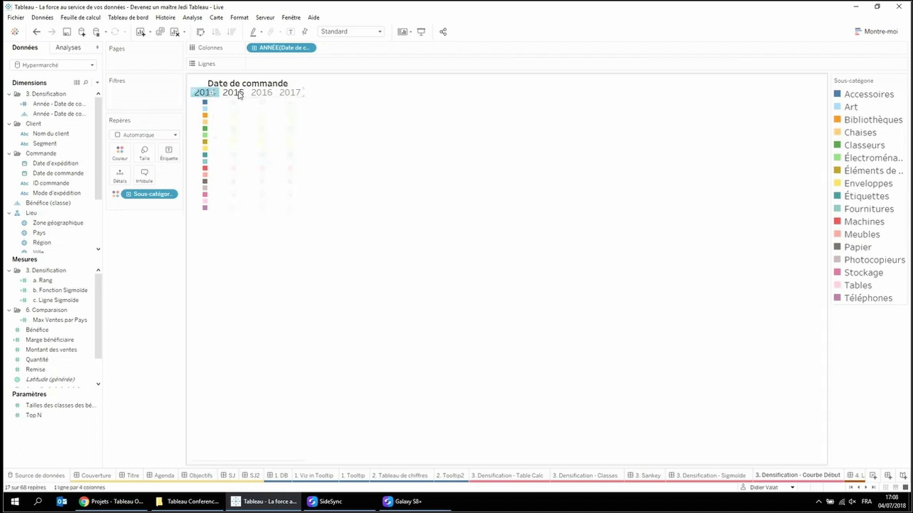
pyautogui.keyDown('ctrl'); pyautogui.click(235, 94); pyautogui.keyUp('ctrl')
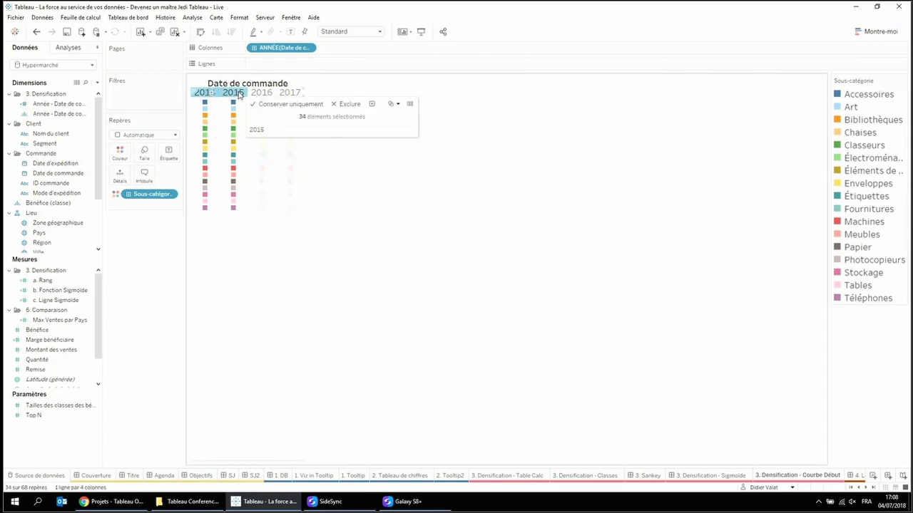
pyautogui.click(358, 106)
pyautogui.click(360, 31)
pyautogui.click(363, 51)
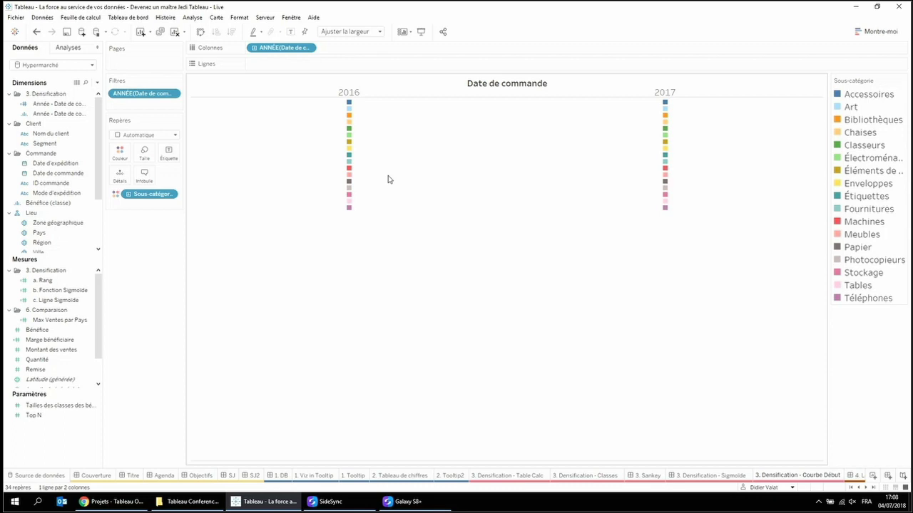
# - Review the formula of the a. Rang calculated field without changing it, and place a. Rang on the rows
pyautogui.click(82, 280)
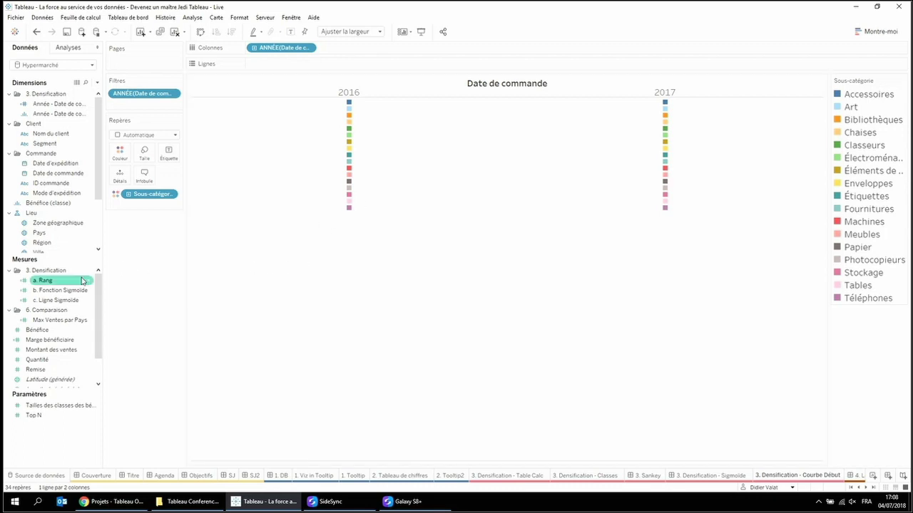
pyautogui.rightClick(79, 281)
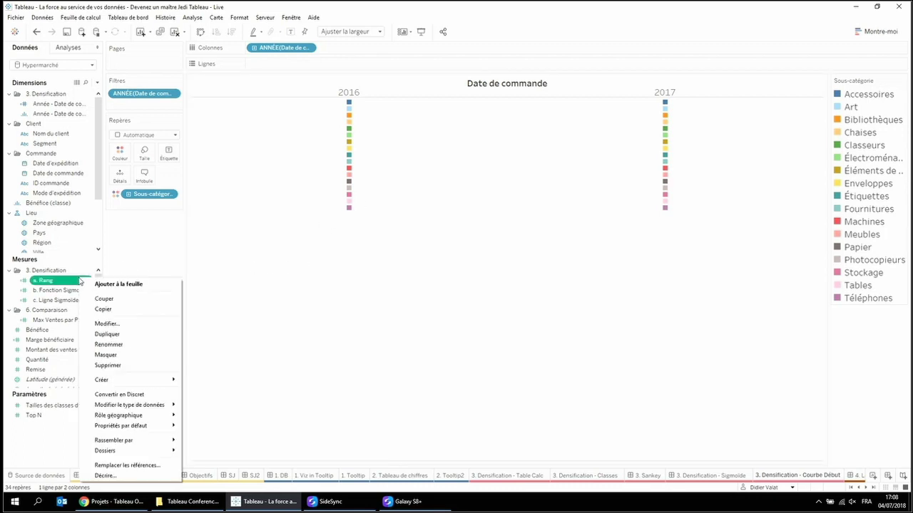
pyautogui.click(123, 325)
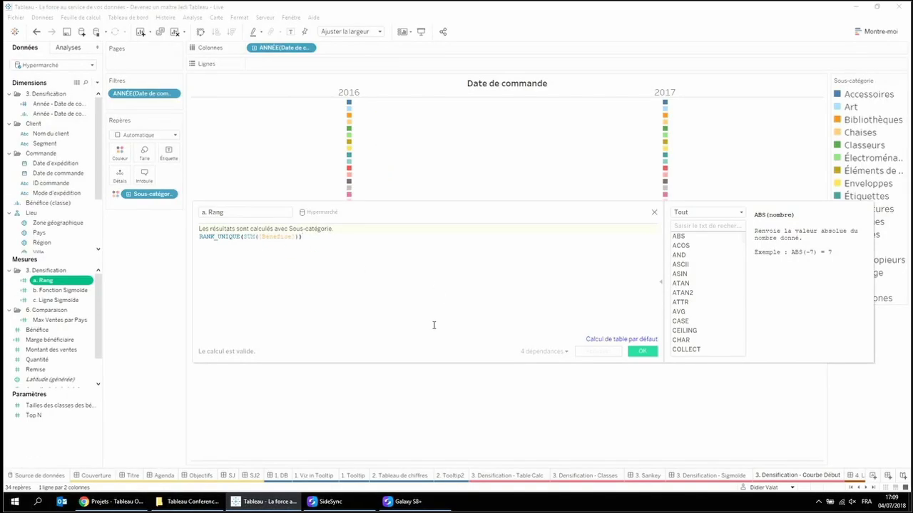
pyautogui.click(636, 353)
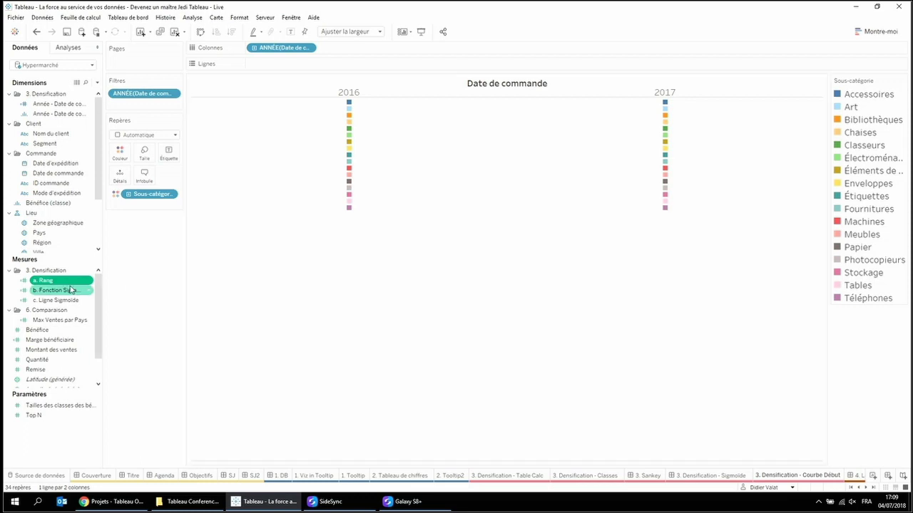
pyautogui.moveTo(63, 283); pyautogui.dragTo(288, 70)
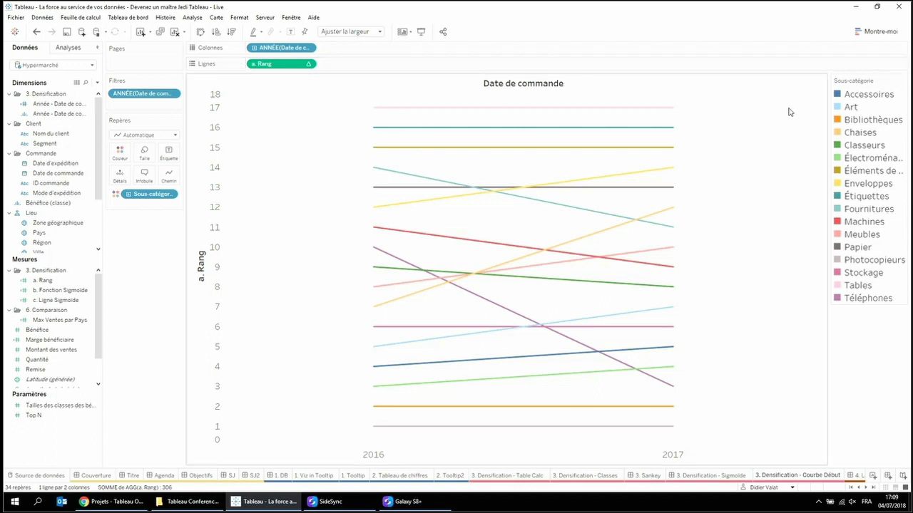
# - Add Bénéfice to the marks' details, and inspect the highlighted Chaises line at its 2016 and 2017 endpoints
pyautogui.click(858, 132)
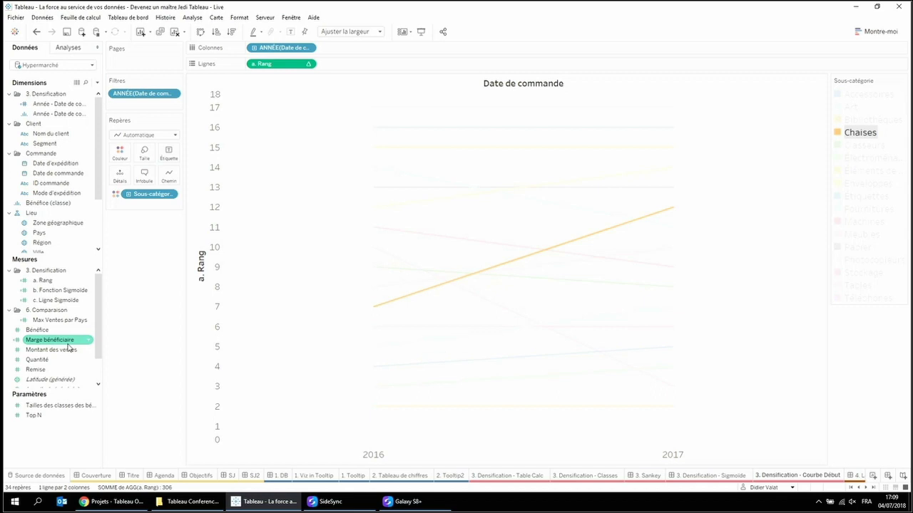
pyautogui.moveTo(58, 334); pyautogui.dragTo(119, 174)
pyautogui.moveTo(376, 308)
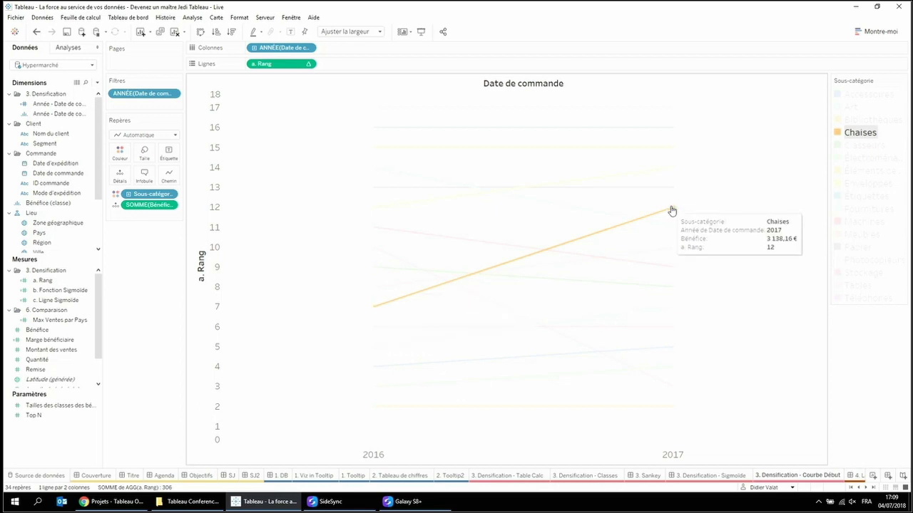
pyautogui.click(264, 274)
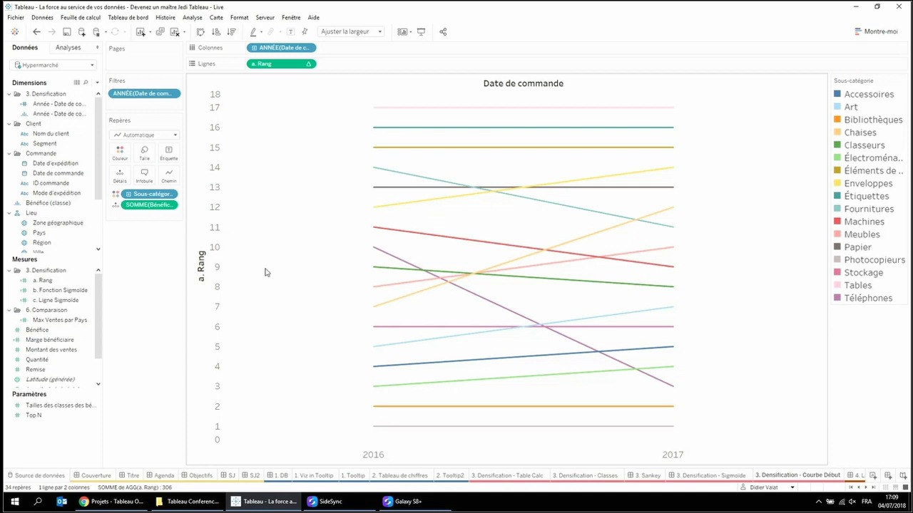
# - Change the mark type of the rank chart to Cercle
pyautogui.click(164, 135)
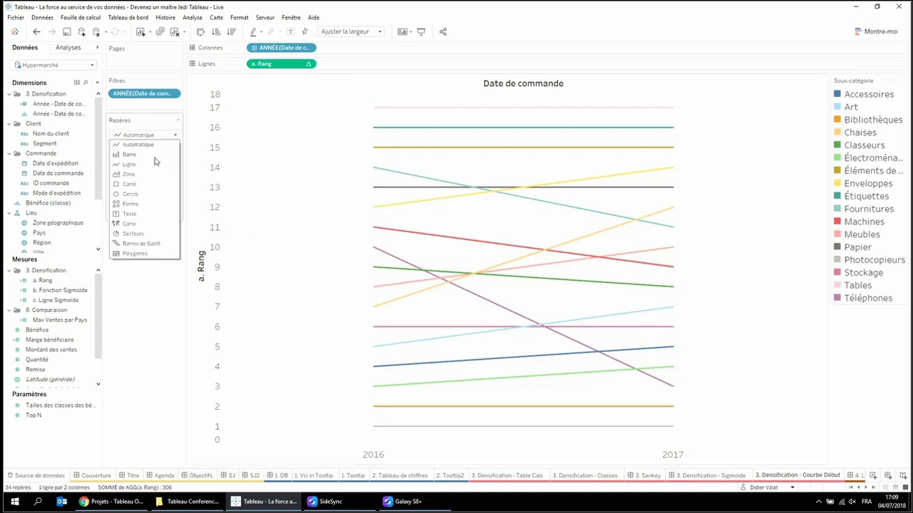
pyautogui.click(131, 194)
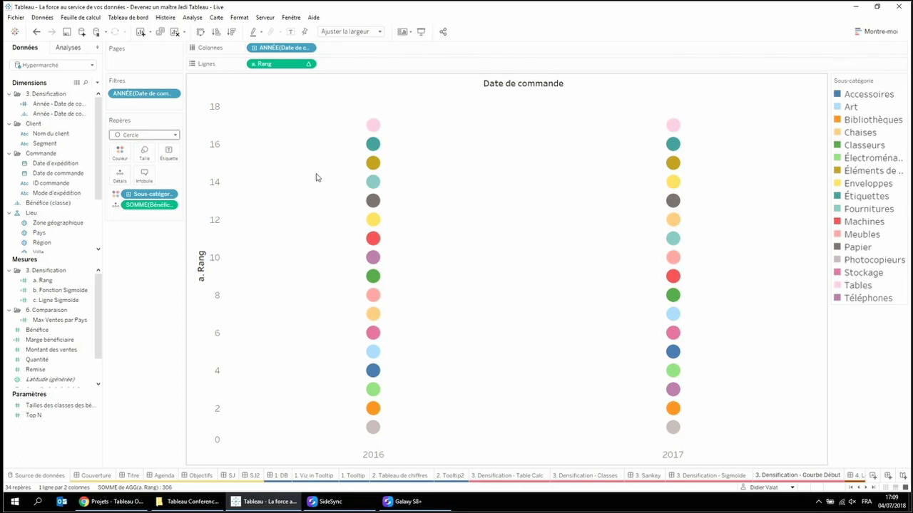
# - Widen the data pane slightly, and look over the creation options available for the Date de commande dimension
pyautogui.moveTo(103, 135); pyautogui.dragTo(117, 140)
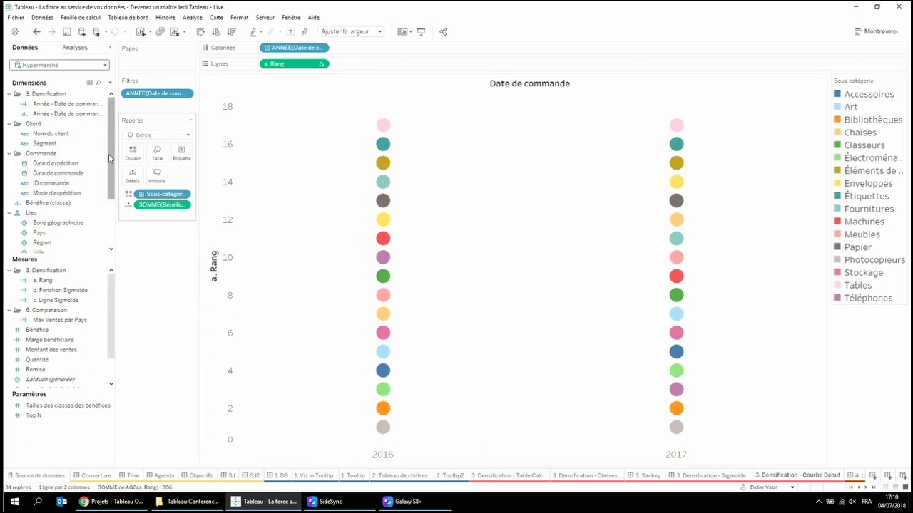
pyautogui.click(70, 175)
pyautogui.rightClick(69, 176)
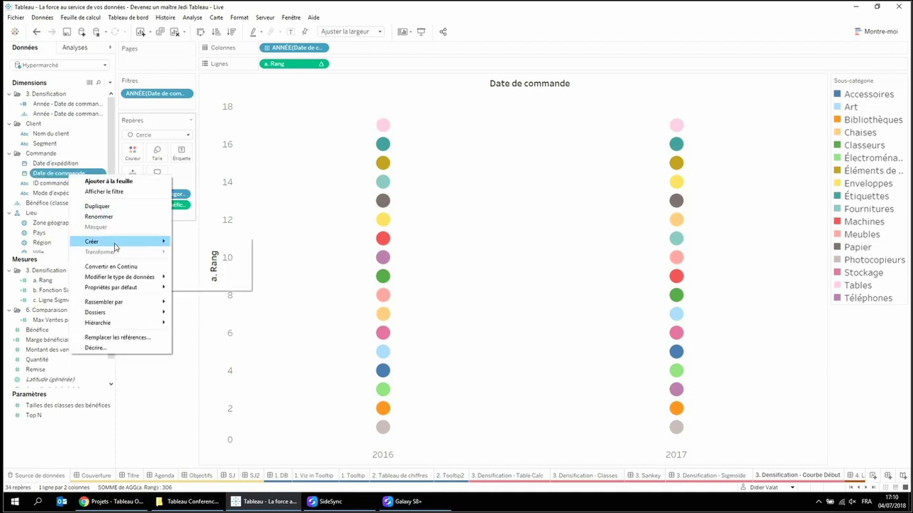
pyautogui.moveTo(163, 242)
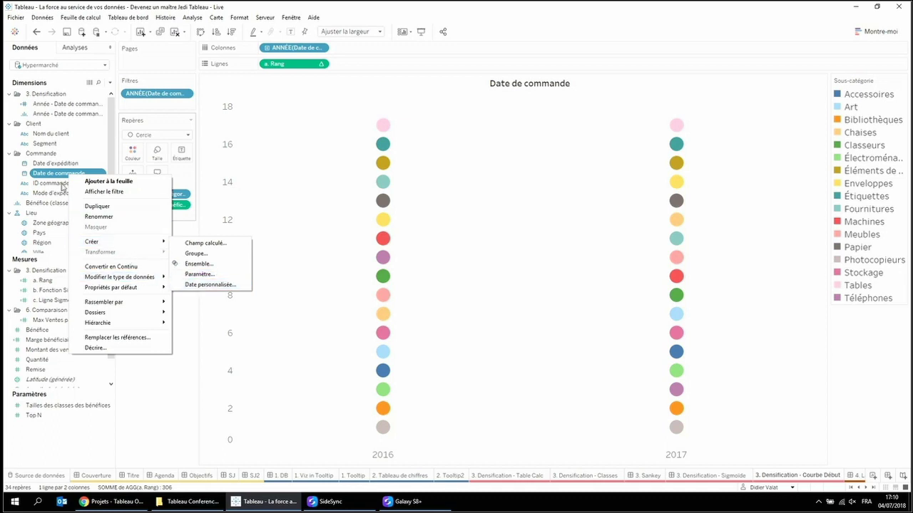
pyautogui.press('Escape')
pyautogui.press('Escape')
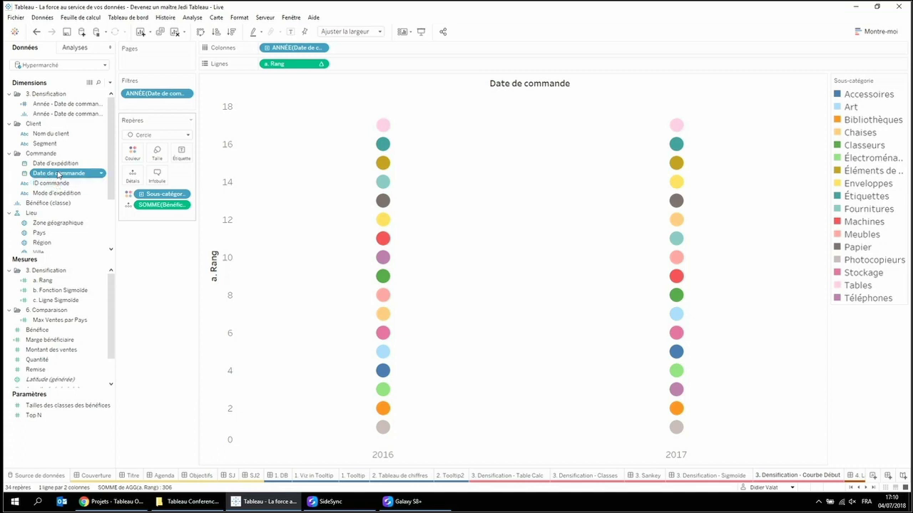
# - Review the formula of the Année - Date de commande calculated field and its creation options, including Classes, without changing anything
pyautogui.click(50, 106)
pyautogui.rightClick(50, 107)
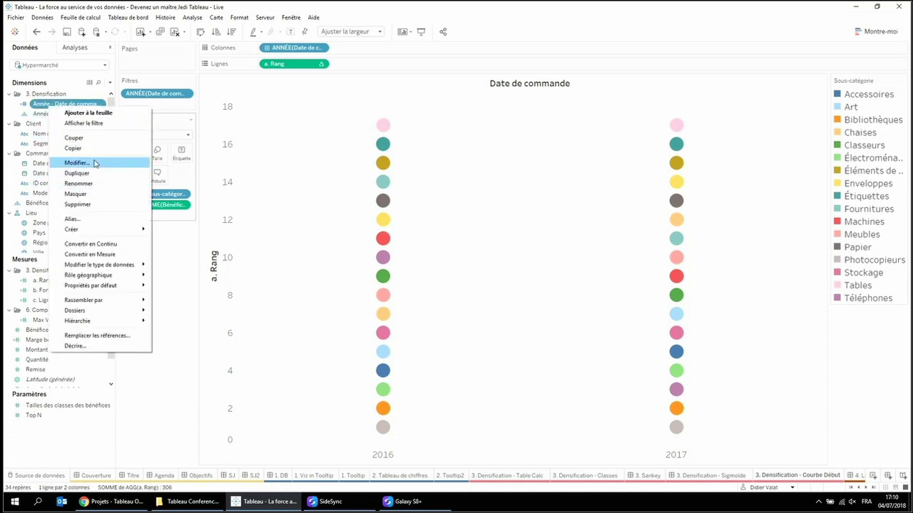
pyautogui.click(94, 162)
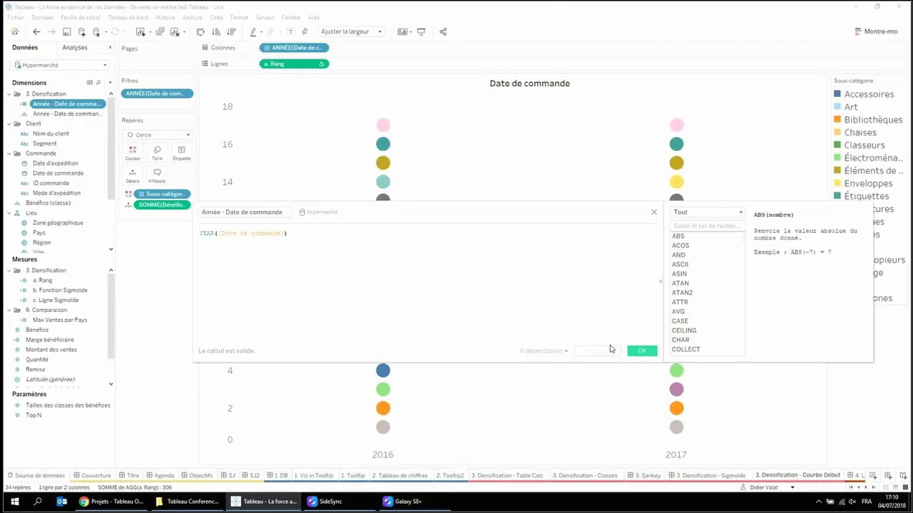
pyautogui.click(641, 351)
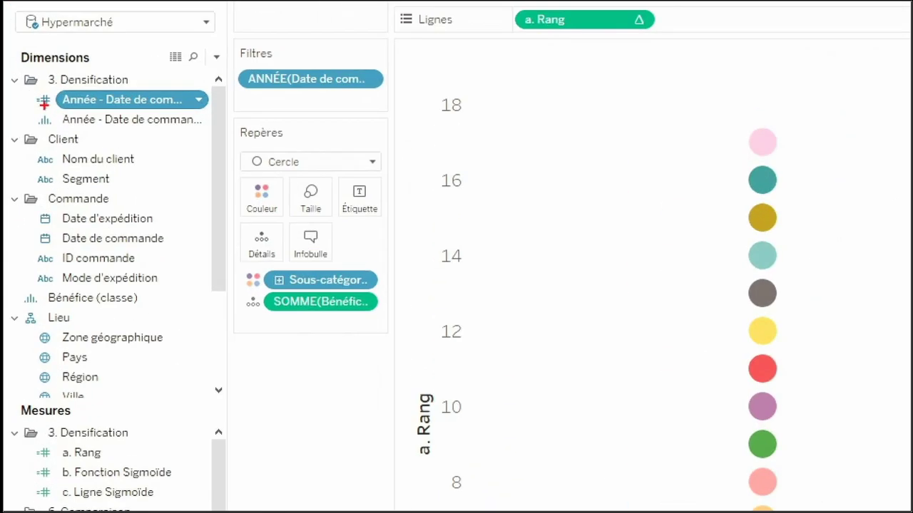
pyautogui.rightClick(92, 100)
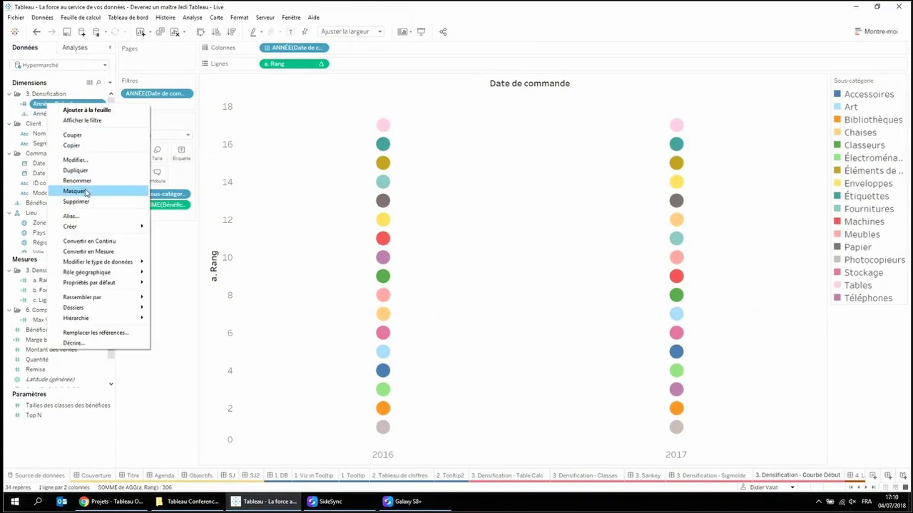
pyautogui.moveTo(107, 227)
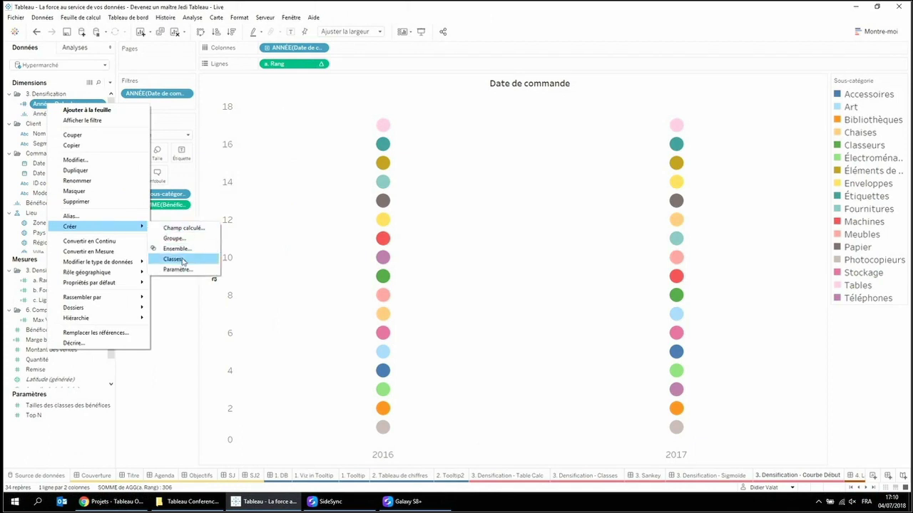
pyautogui.press('Escape')
pyautogui.press('Escape')
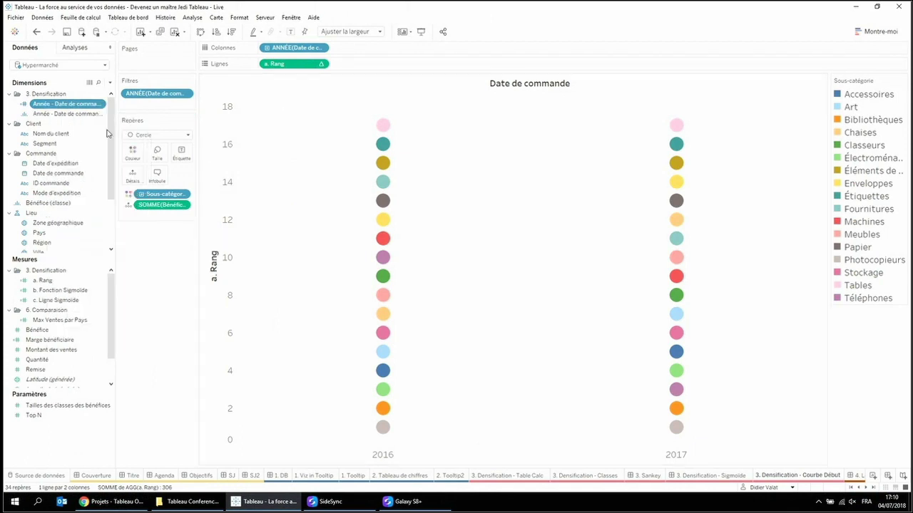
# - Review the class size settings of the Année - Date de commande (classe) field without changing them
pyautogui.rightClick(91, 114)
pyautogui.press('Escape')
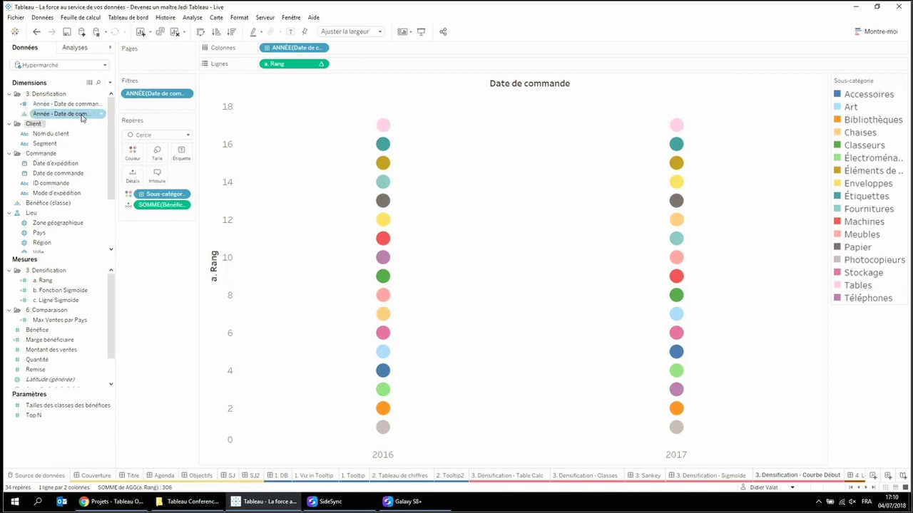
pyautogui.rightClick(83, 119)
pyautogui.click(114, 174)
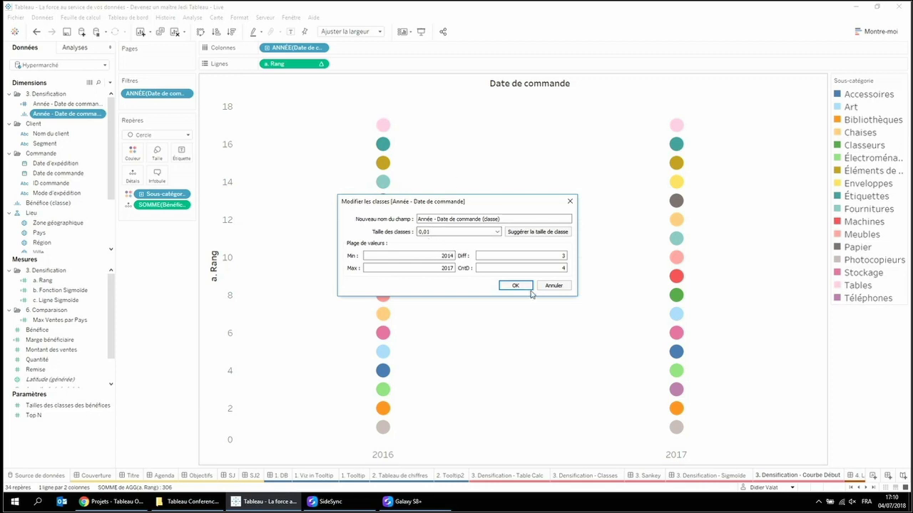
pyautogui.click(515, 285)
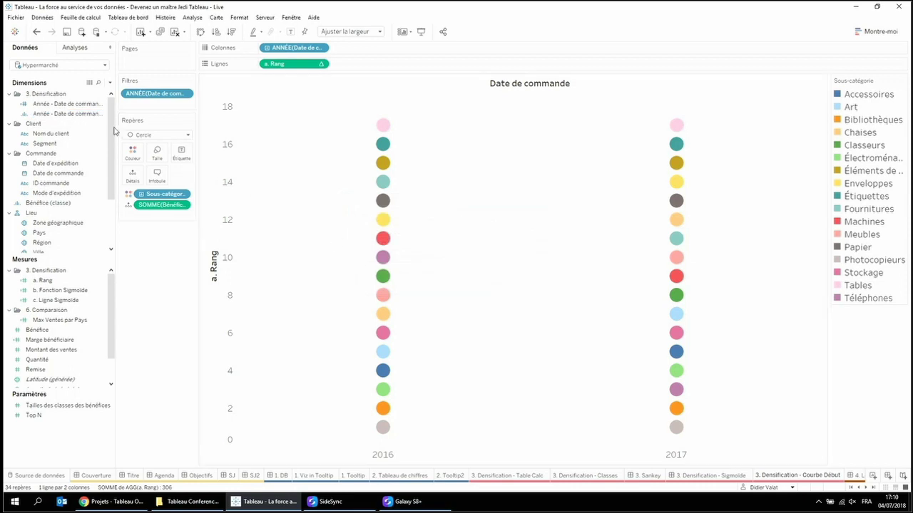
# - Replace the year on the columns with Année - Date de commande (classe), and show its missing values
pyautogui.click(74, 114)
pyautogui.moveTo(75, 114); pyautogui.dragTo(301, 47)
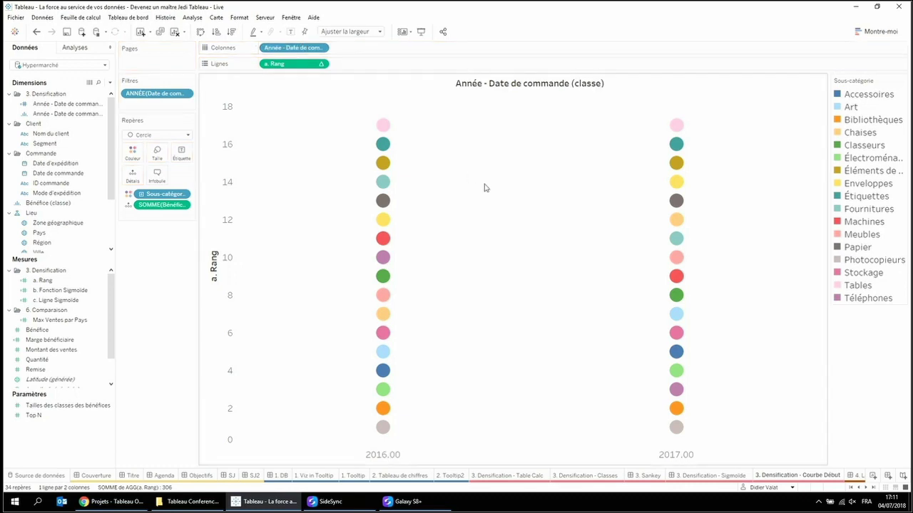
pyautogui.rightClick(285, 48)
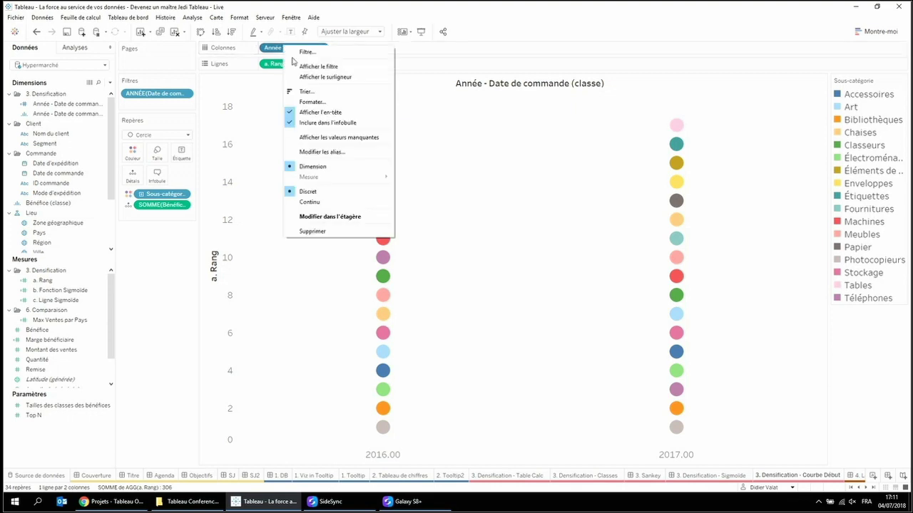
pyautogui.click(331, 140)
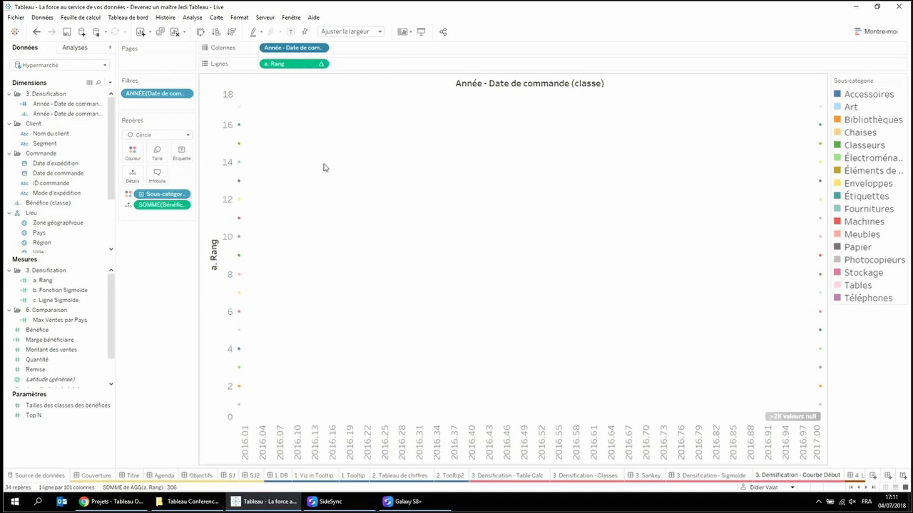
# - Undo the display of missing values, and inspect the sheet's underlying data
pyautogui.click(36, 32)
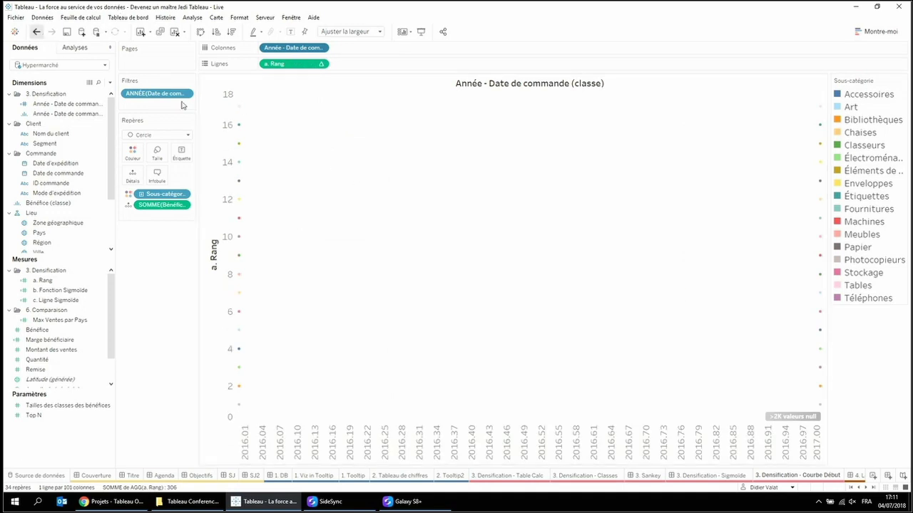
pyautogui.rightClick(474, 137)
pyautogui.click(515, 157)
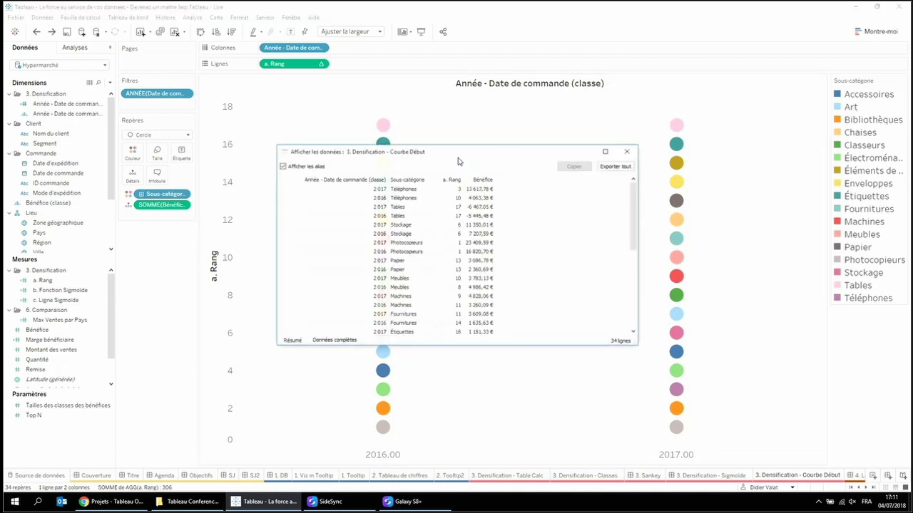
pyautogui.click(627, 151)
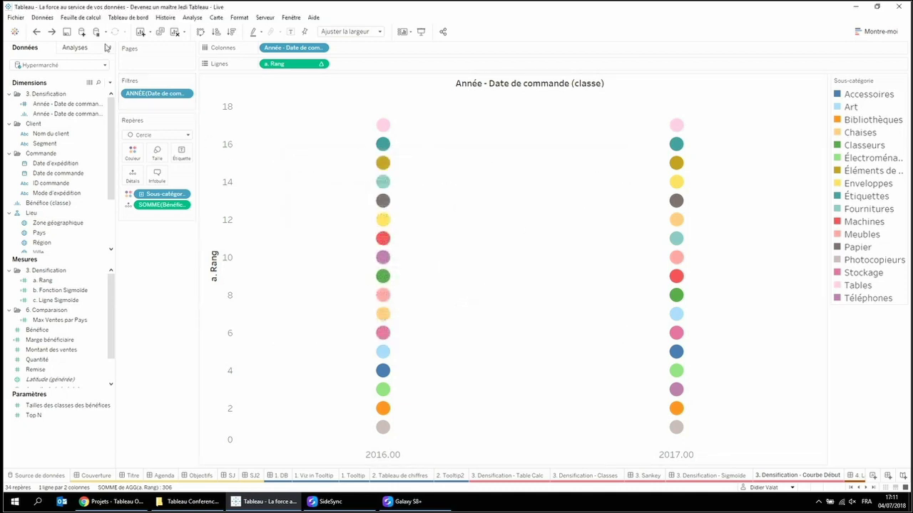
# - Restore the display of missing values, and inspect the densified rows in the sheet's underlying data
pyautogui.hotkey('ctrl', 'y')
pyautogui.rightClick(441, 163)
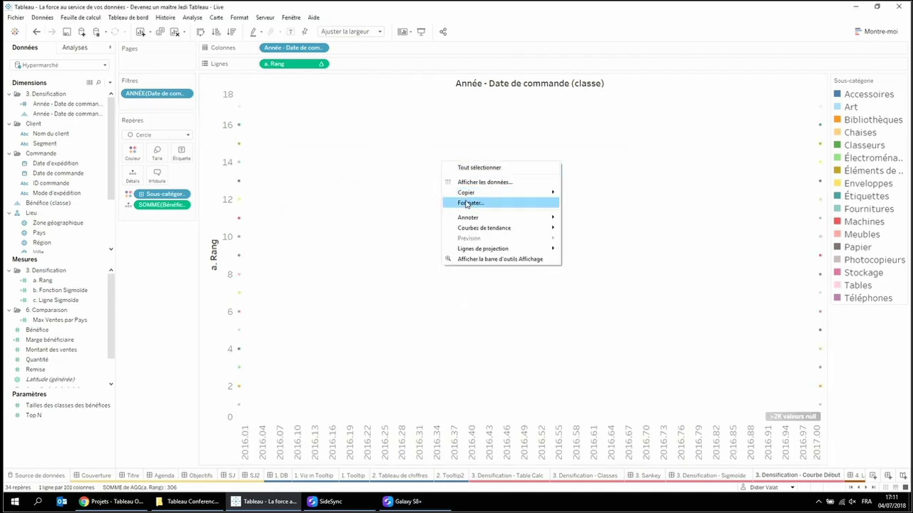
pyautogui.click(467, 179)
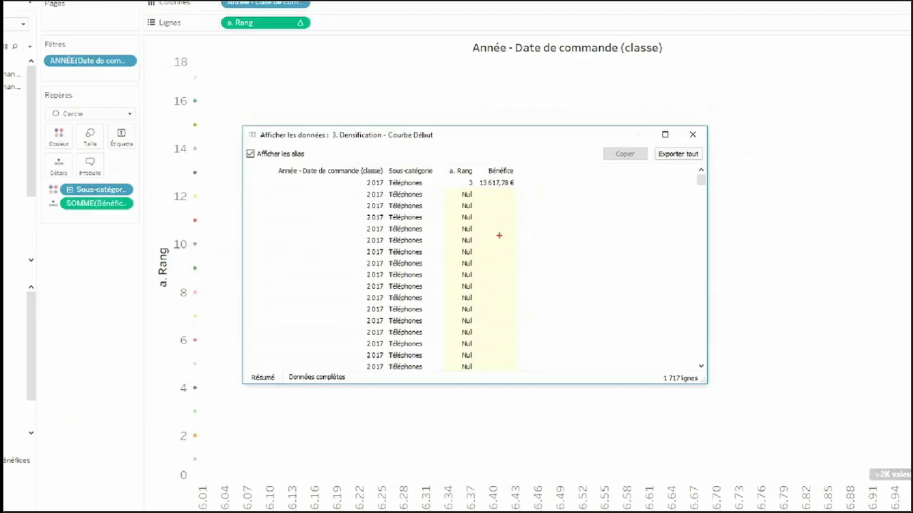
pyautogui.click(692, 134)
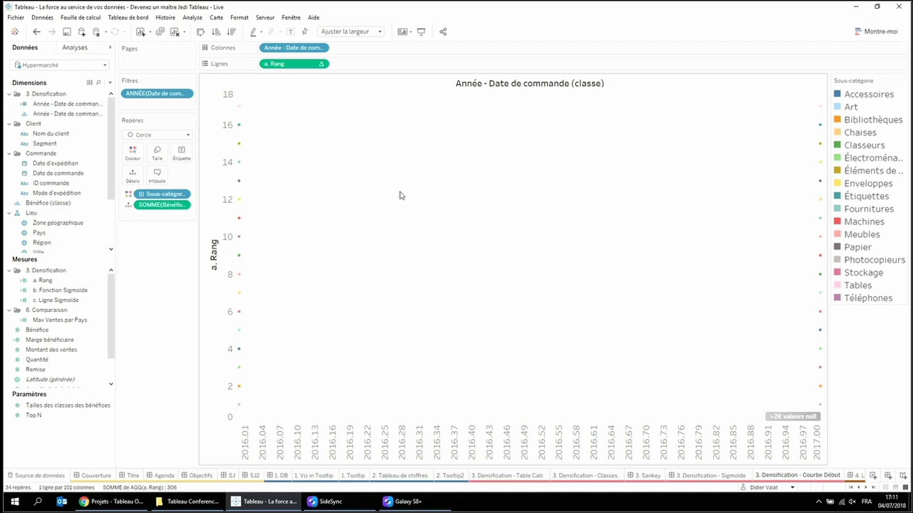
# - Open the b. Fonction Sigmoïde formula over the 3. Densification - Sigmoïde dashboard, and enlarge its text to compare it with the mathematical definition
pyautogui.click(82, 291)
pyautogui.rightClick(84, 292)
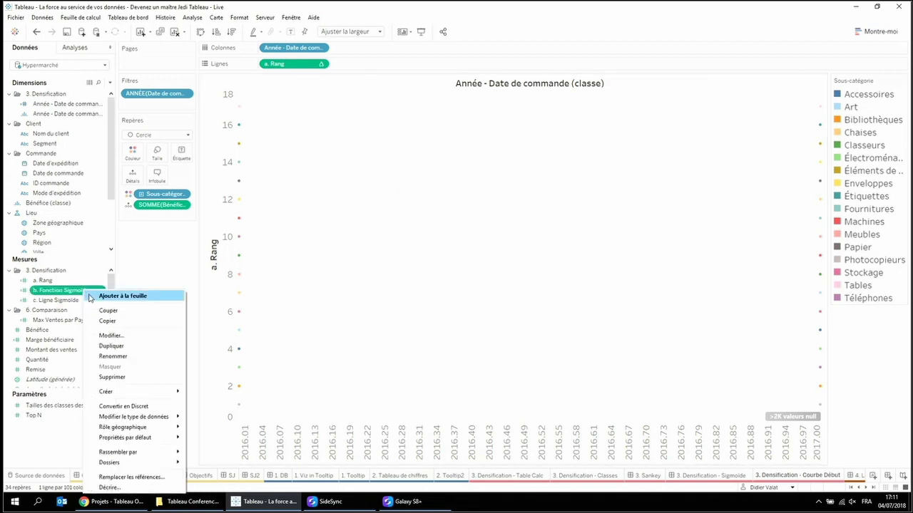
pyautogui.click(130, 334)
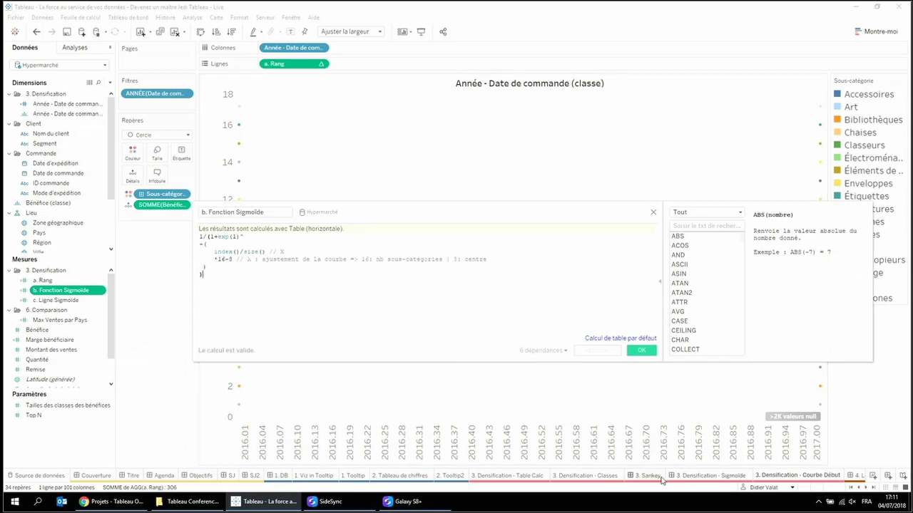
pyautogui.click(688, 476)
pyautogui.moveTo(542, 207); pyautogui.dragTo(545, 225)
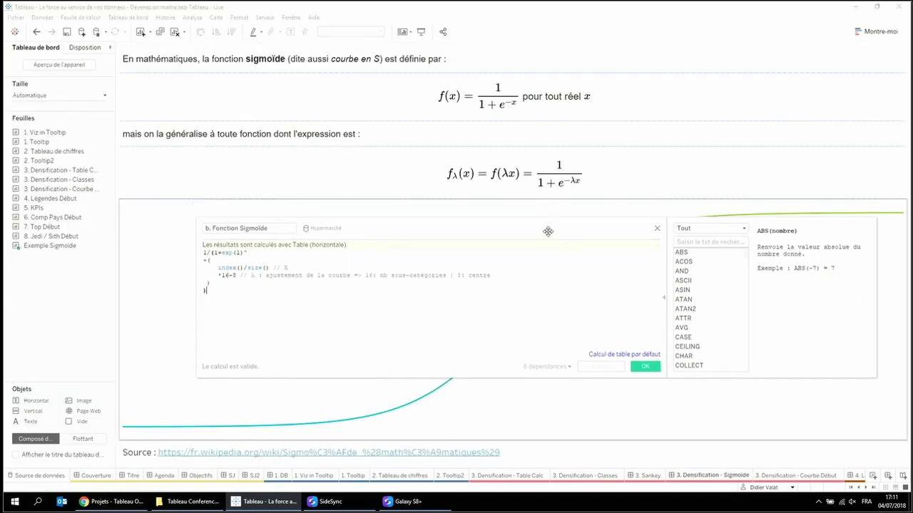
pyautogui.scroll(3, 475, 291)
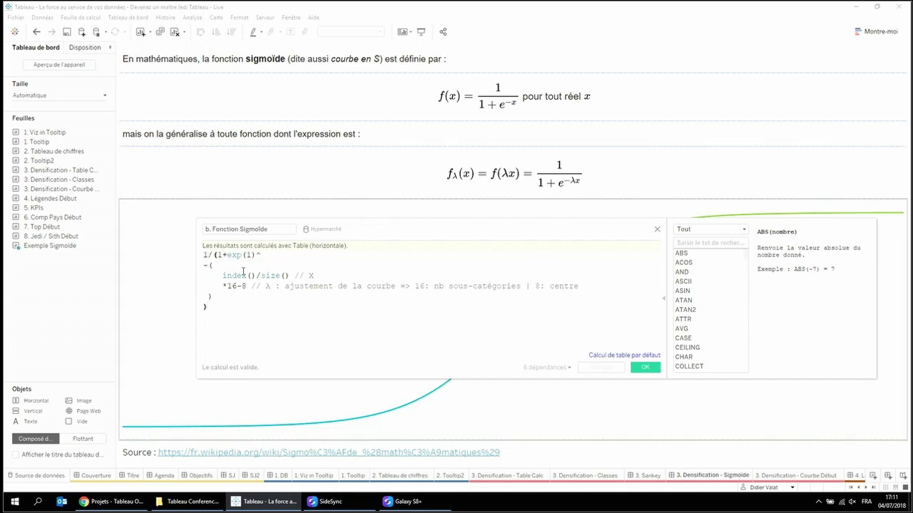
# - Examine the index()/size() term and the curve adjustment in the sigmoid formula, close it unchanged, and return to 3. Densification - Courbe Début
pyautogui.doubleClick(236, 275)
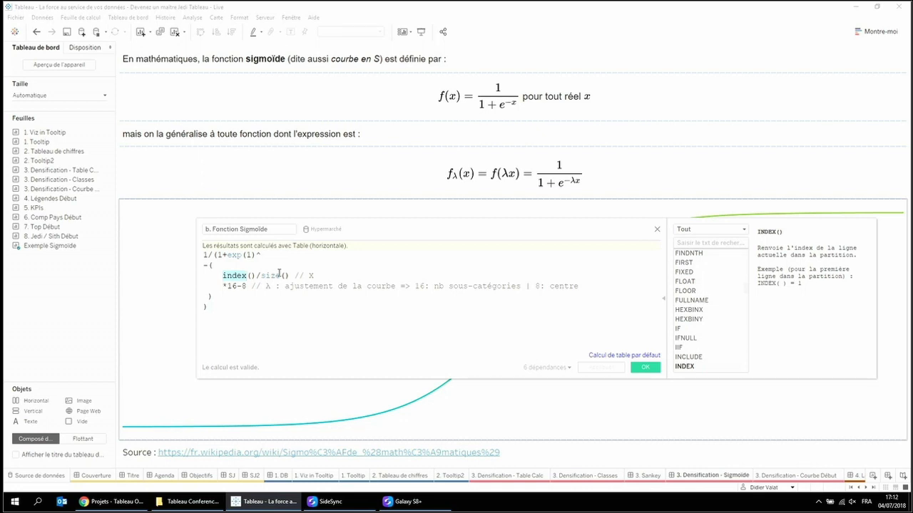
pyautogui.doubleClick(268, 287)
pyautogui.click(644, 367)
pyautogui.click(785, 472)
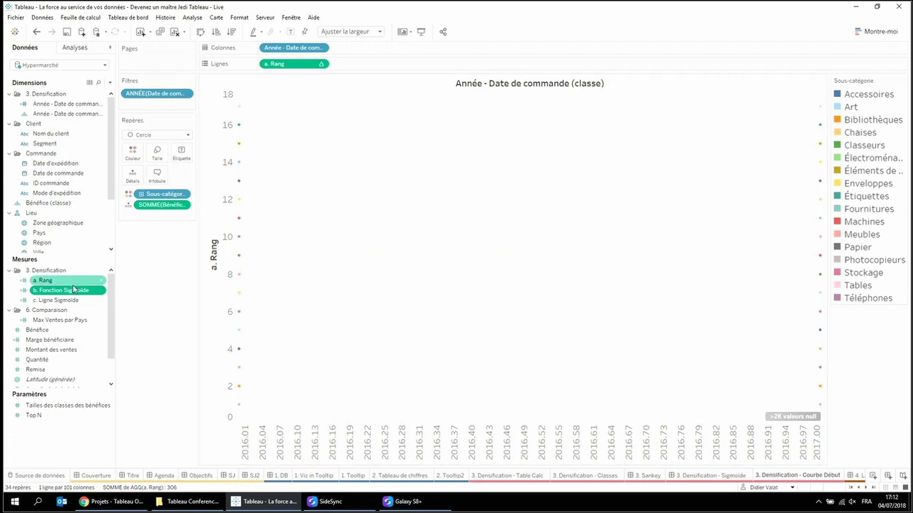
# - Change the mark type to Ligne, and add b. Fonction Sigmoïde to the rows after a. Rang
pyautogui.click(142, 135)
pyautogui.click(146, 162)
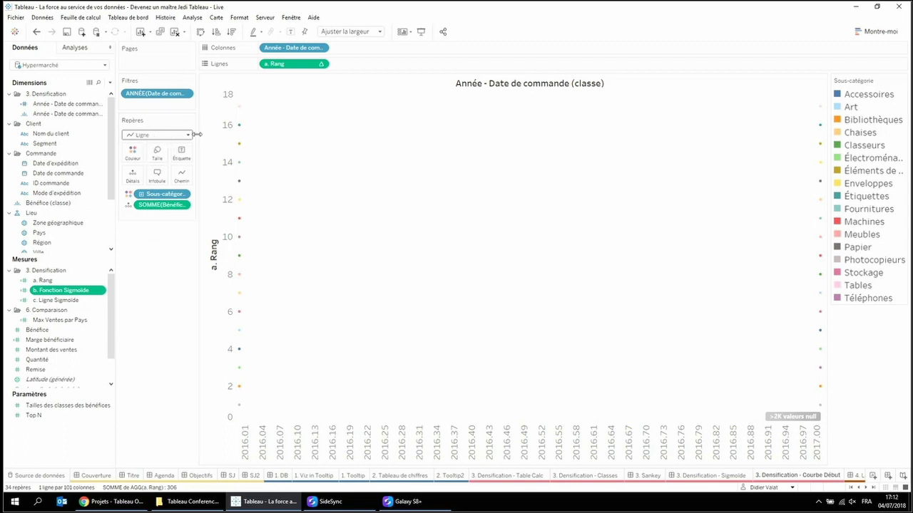
pyautogui.moveTo(77, 291); pyautogui.dragTo(368, 67)
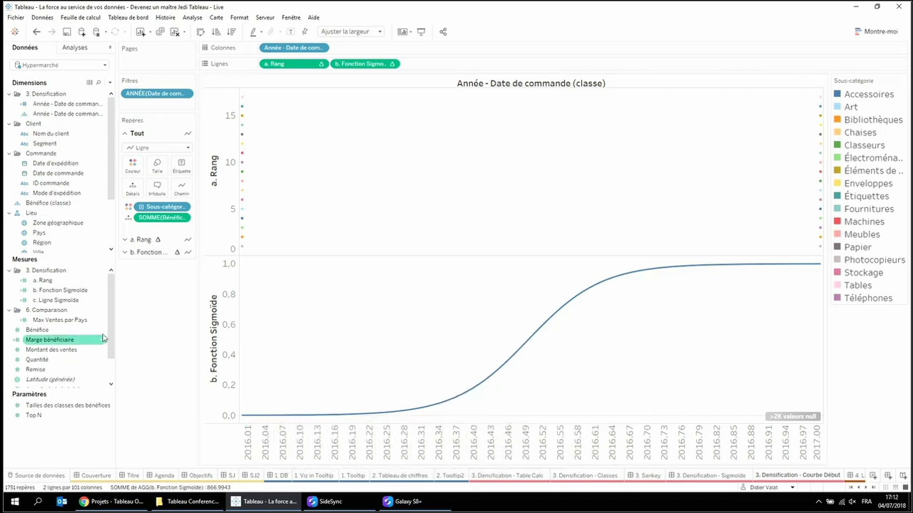
# - Review the full formula of c. Ligne Sigmoïde without changing it, and add the field to the rows after b. Fonction Sigmoïde
pyautogui.rightClick(82, 301)
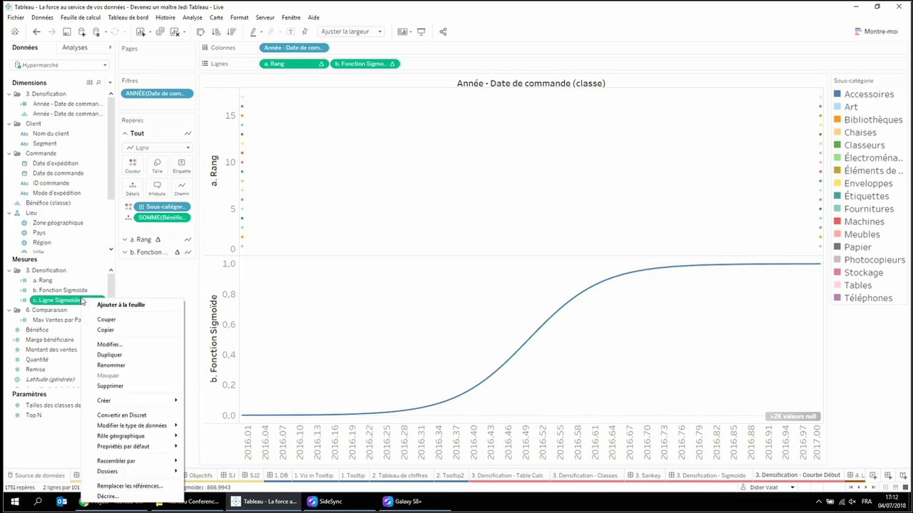
pyautogui.click(127, 345)
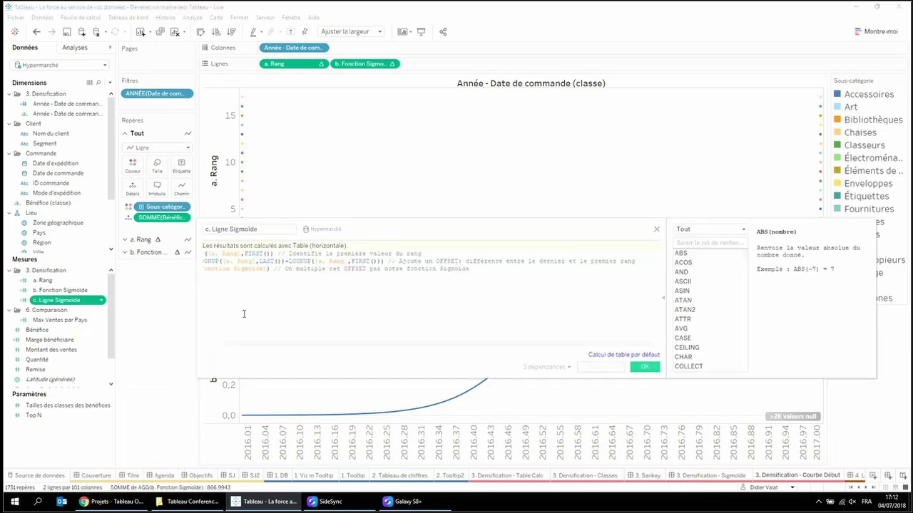
pyautogui.moveTo(198, 314); pyautogui.dragTo(163, 309)
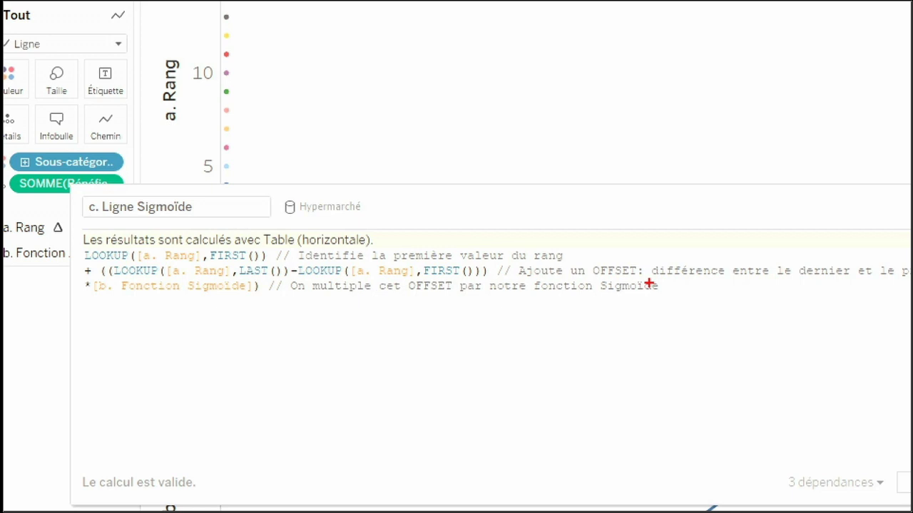
pyautogui.moveTo(173, 303); pyautogui.dragTo(220, 310)
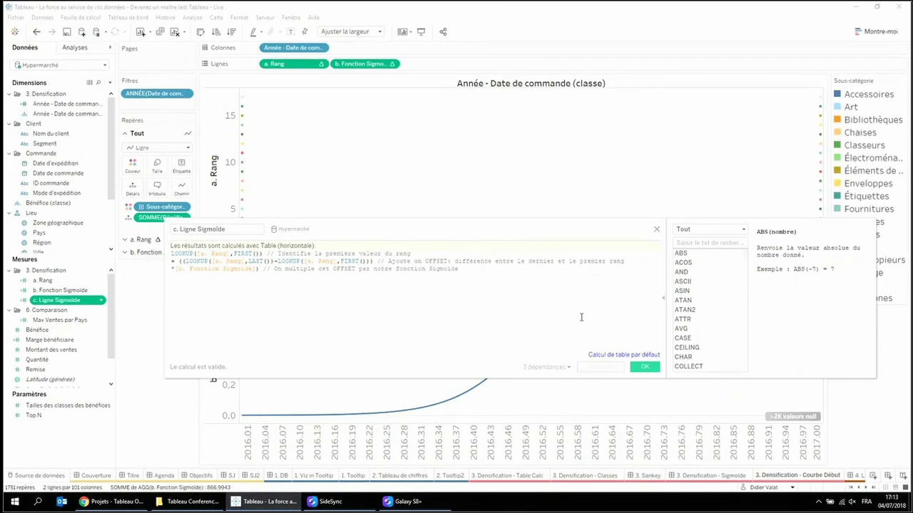
pyautogui.click(641, 367)
pyautogui.moveTo(83, 301); pyautogui.dragTo(474, 64)
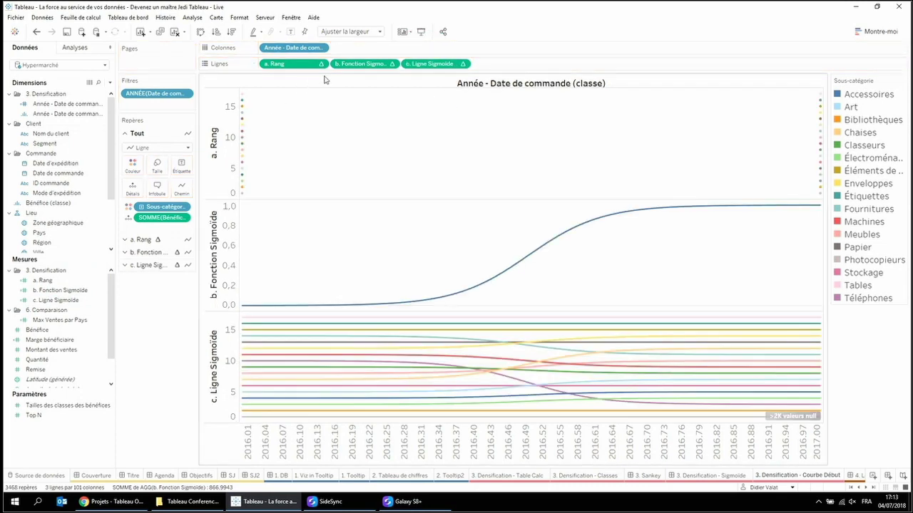
# - Remove b. Fonction Sigmoïde and a. Rang from the rows, and set the c. Ligne Sigmoïde axis scale to Inversée
pyautogui.moveTo(359, 69); pyautogui.dragTo(356, 16)
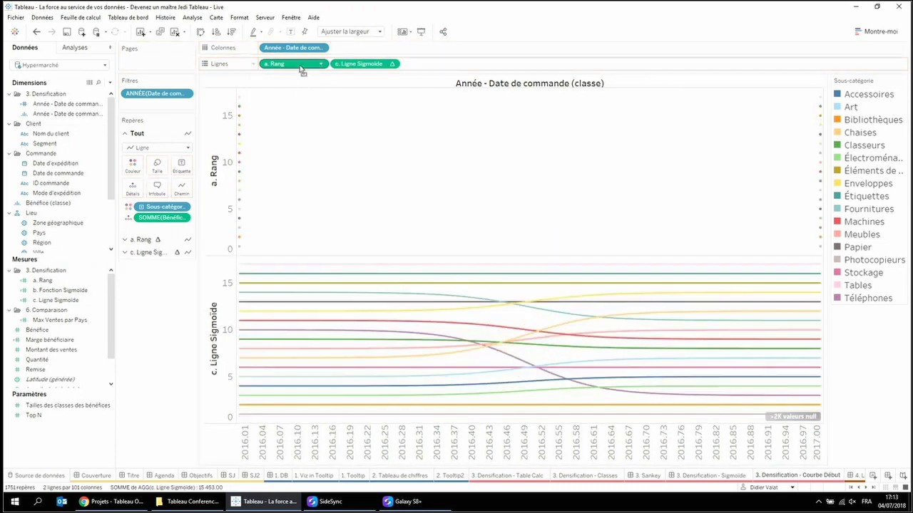
pyautogui.moveTo(288, 63); pyautogui.dragTo(352, 30)
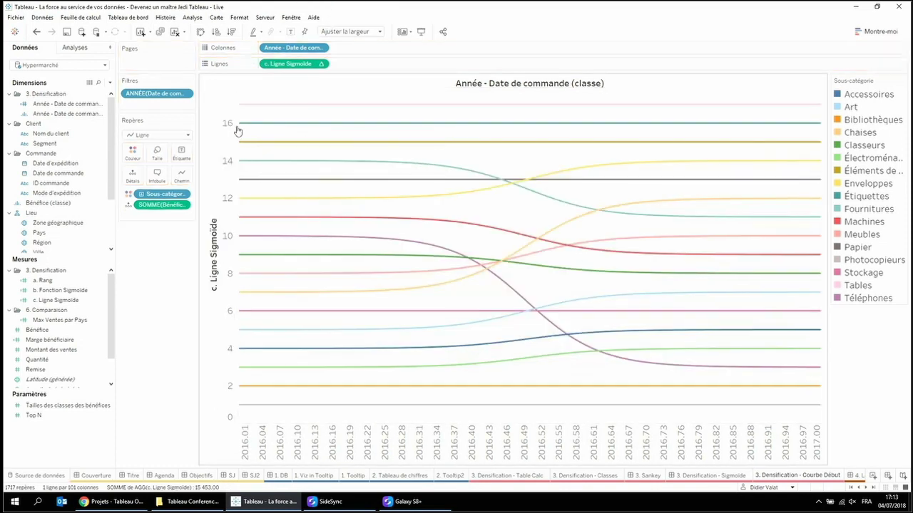
pyautogui.moveTo(241, 130)
pyautogui.rightClick(224, 150)
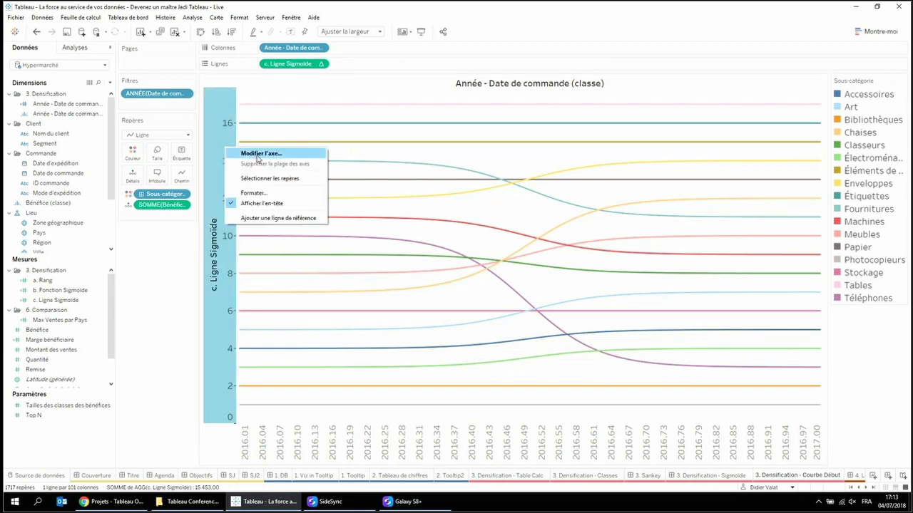
pyautogui.click(257, 156)
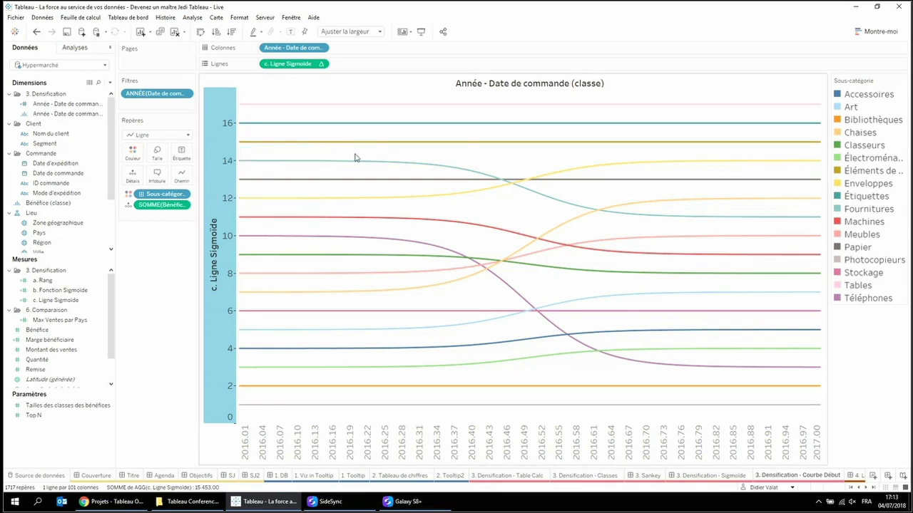
pyautogui.click(367, 275)
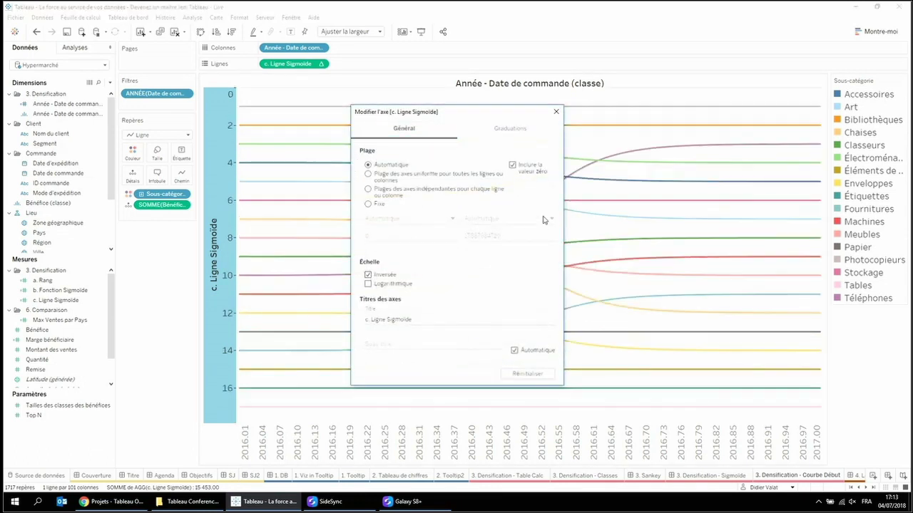
pyautogui.click(556, 111)
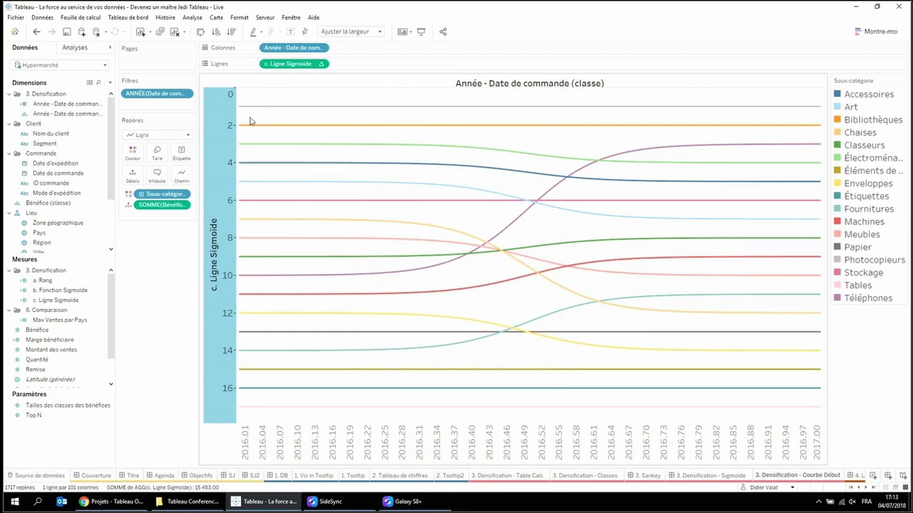
pyautogui.moveTo(240, 111)
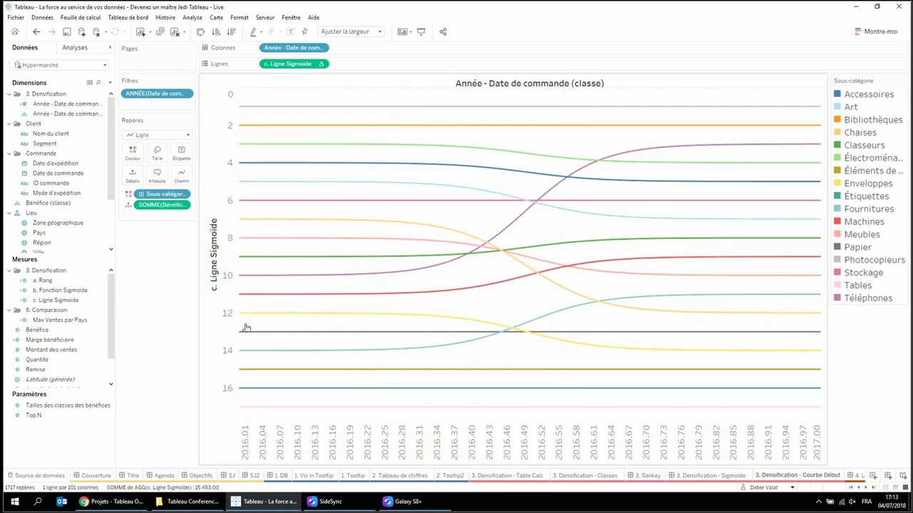
# - Duplicate c. Ligne Sigmoïde in the rows, combine both copies as a dual axis, and synchronize the second axis
pyautogui.moveTo(306, 63); pyautogui.dragTo(376, 69)
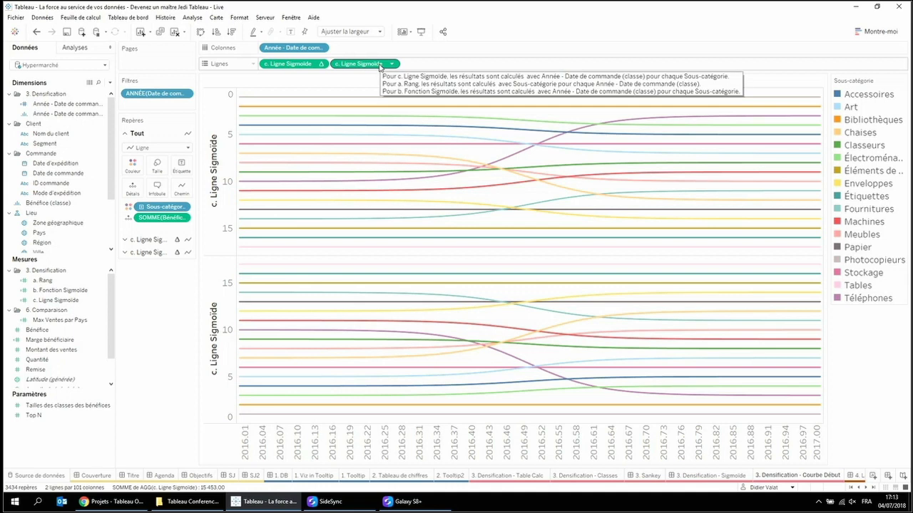
pyautogui.rightClick(380, 66)
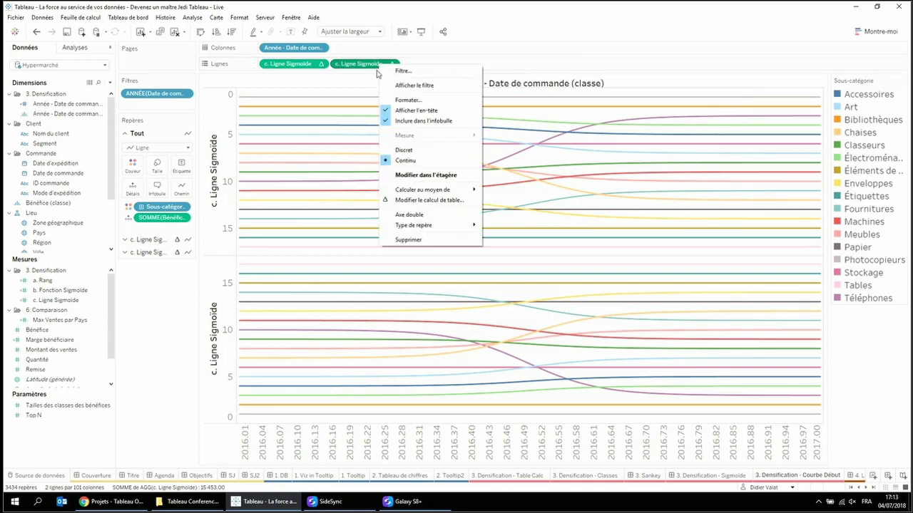
pyautogui.click(413, 215)
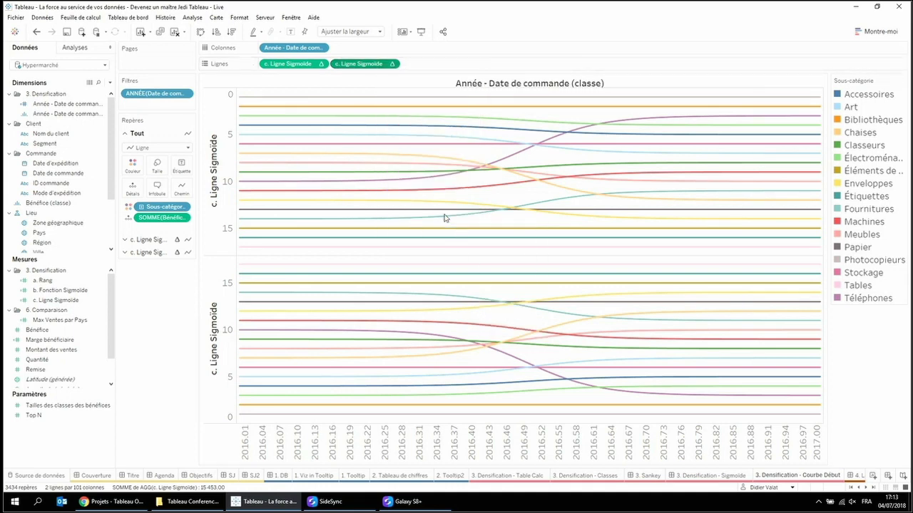
pyautogui.rightClick(791, 170)
pyautogui.click(809, 222)
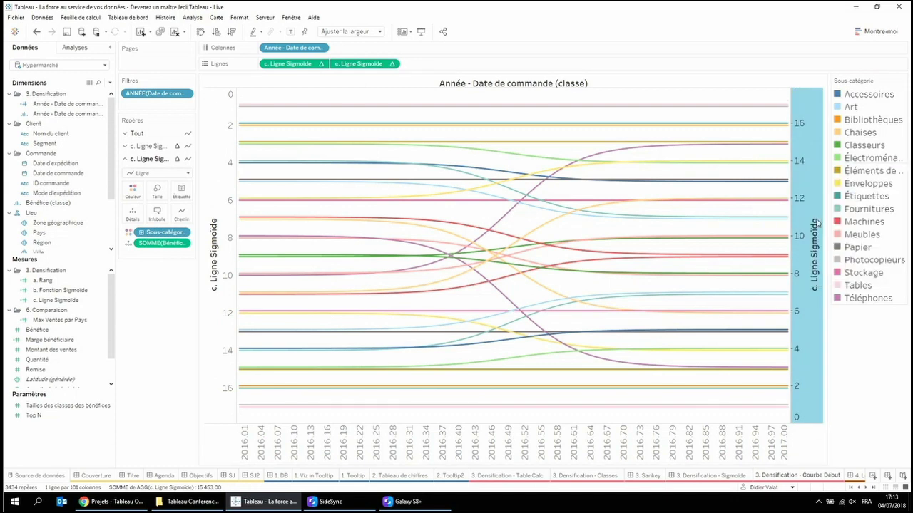
# - Highlight Chaises from the color legend and compare its rank at the 2016 and 2017 ends of the curve
pyautogui.click(859, 135)
pyautogui.moveTo(790, 315)
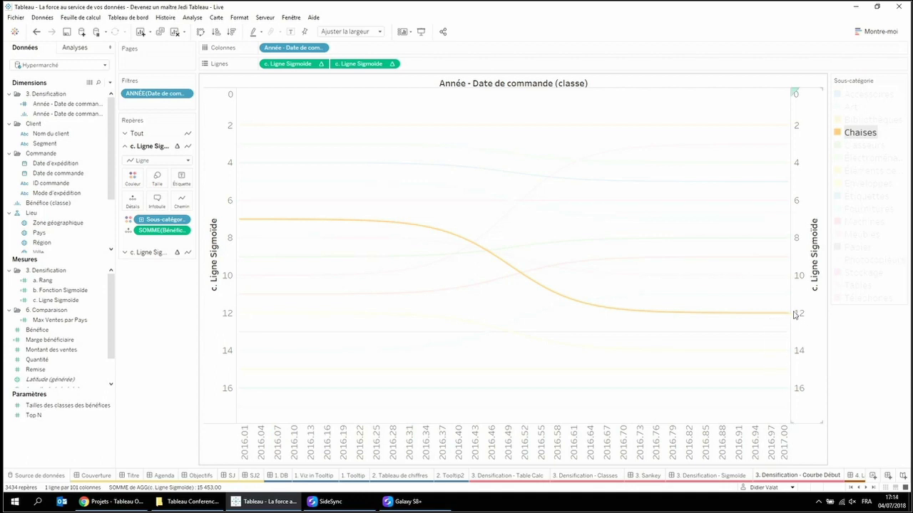
pyautogui.moveTo(239, 220)
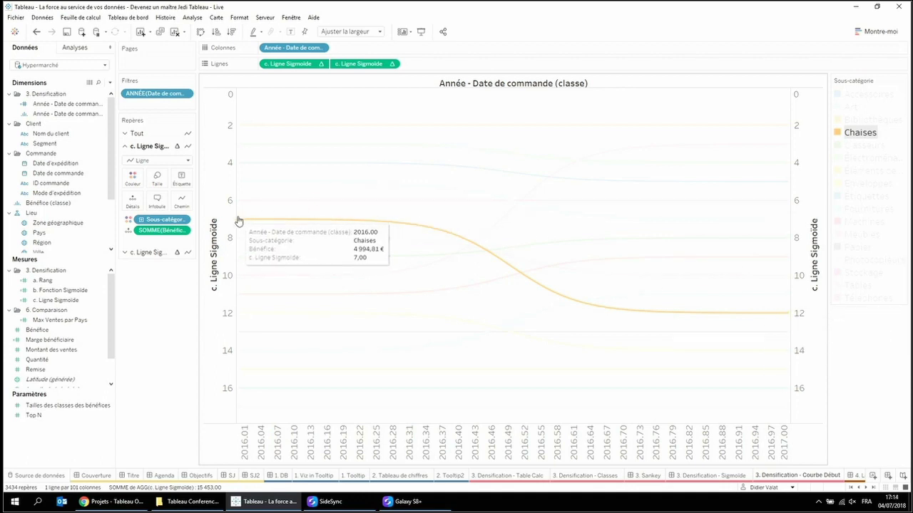
# - Open the 4. Légendes DB Début dashboard to view its rank curves and standard color legend
pyautogui.click(866, 490)
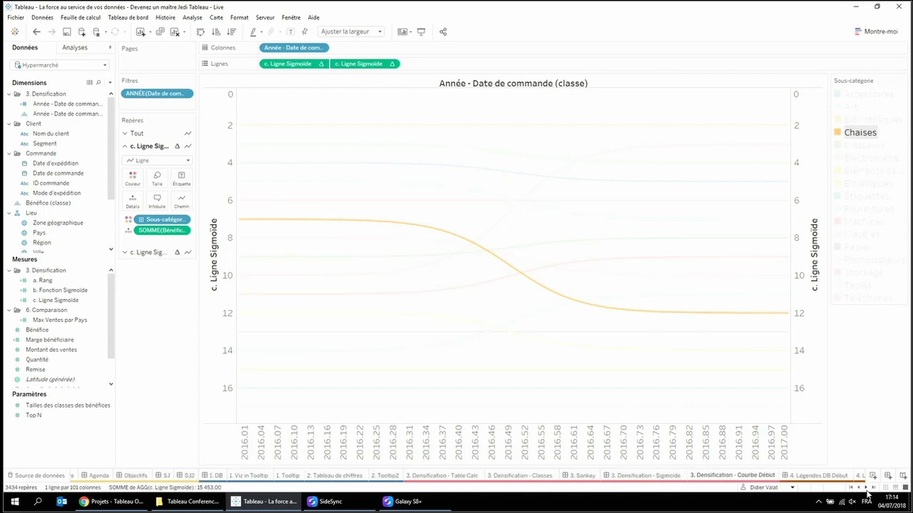
pyautogui.click(818, 476)
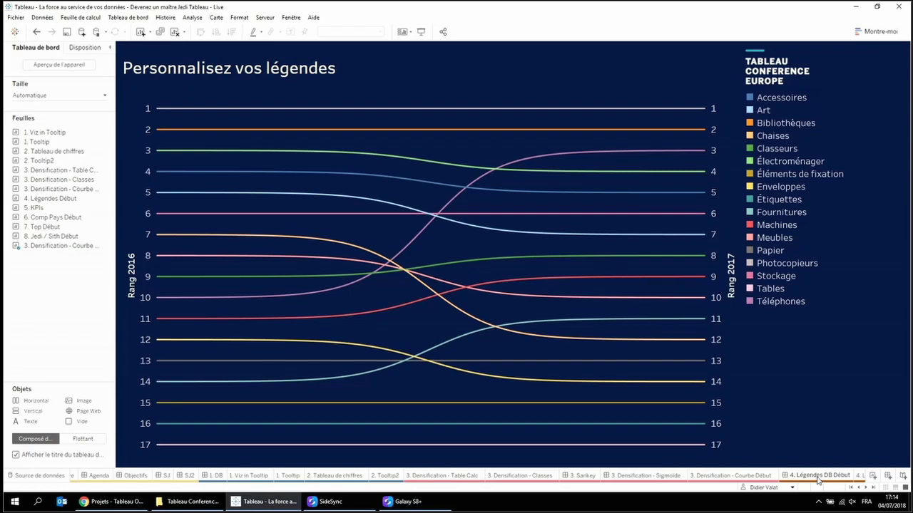
pyautogui.moveTo(689, 174)
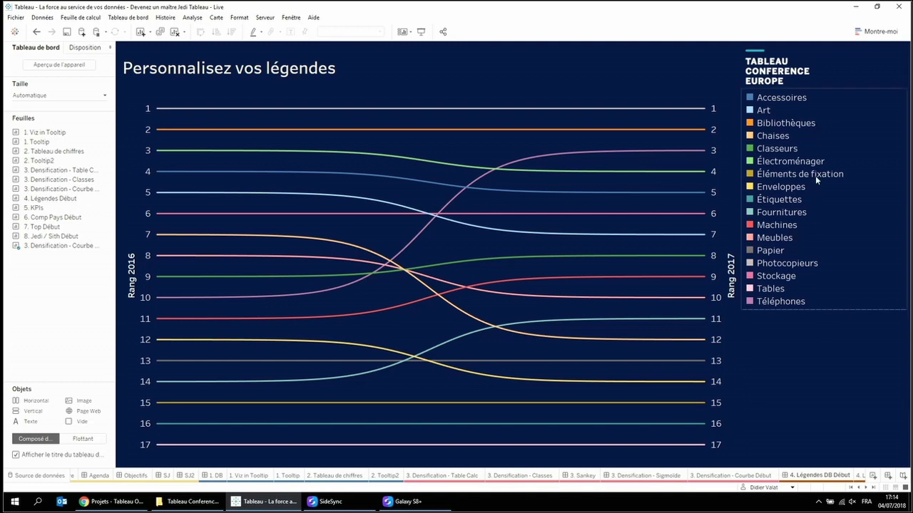
# - Highlight Éléments de fixation from the dashboard legend, clear the highlight, and open the legend's formatting options
pyautogui.click(779, 150)
pyautogui.click(793, 178)
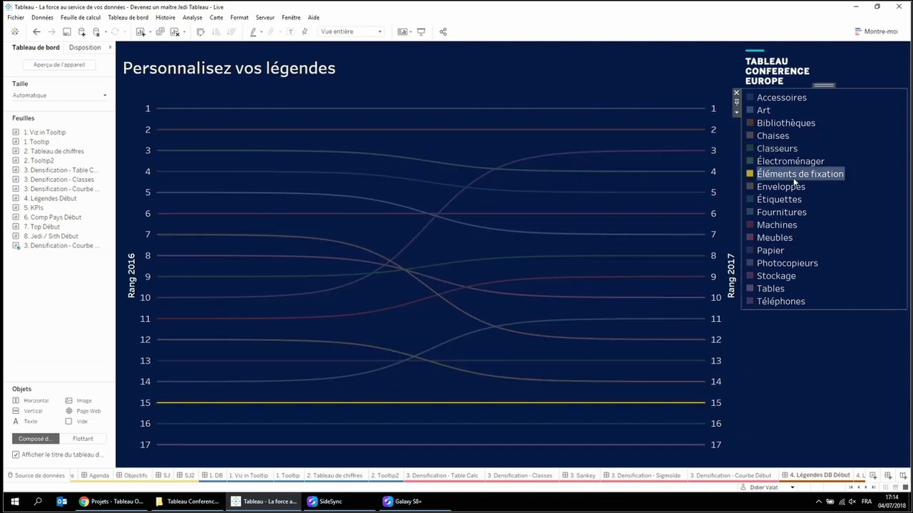
pyautogui.click(839, 142)
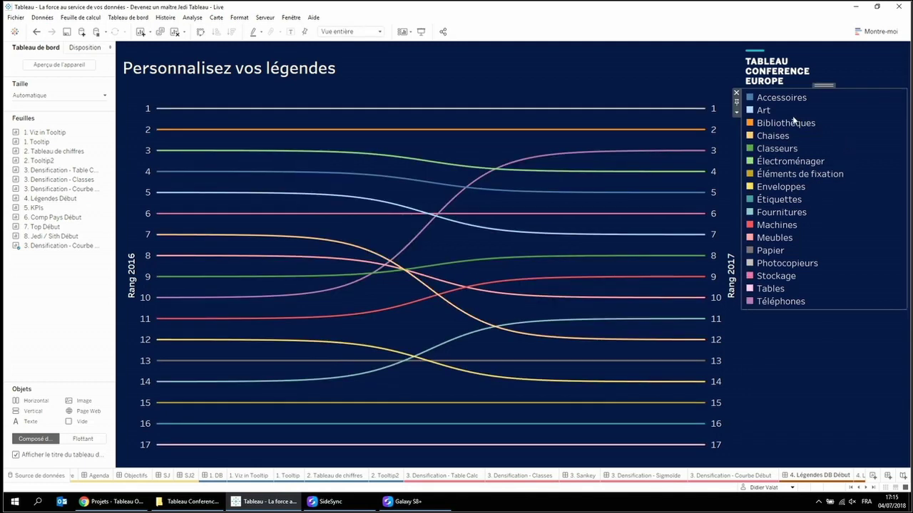
pyautogui.click(737, 112)
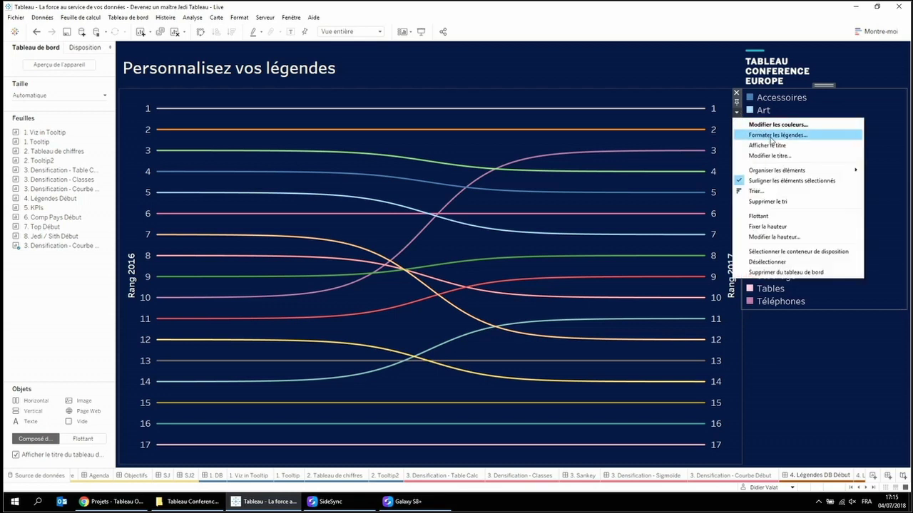
pyautogui.click(771, 137)
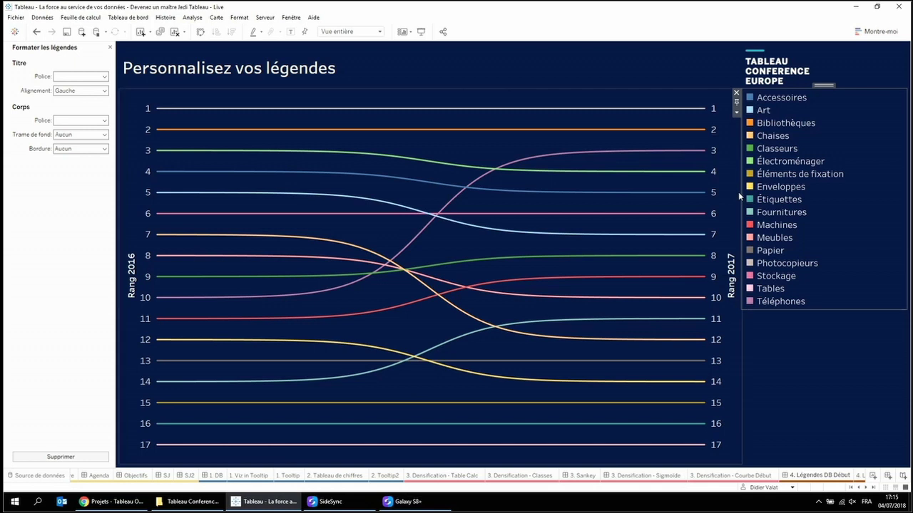
# - Open the empty 4. Légendes Début worksheet, close the legend formatting options, and switch the data source to Hypermarché
pyautogui.click(874, 488)
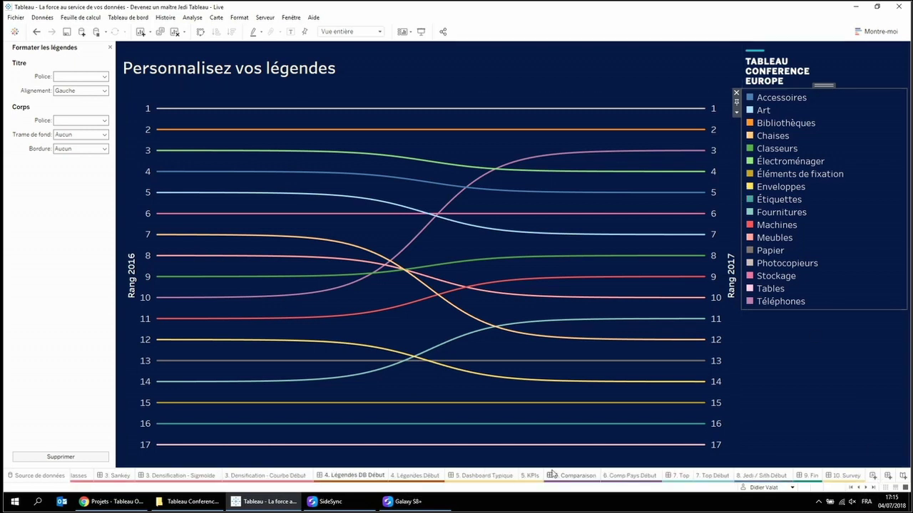
pyautogui.moveTo(415, 483)
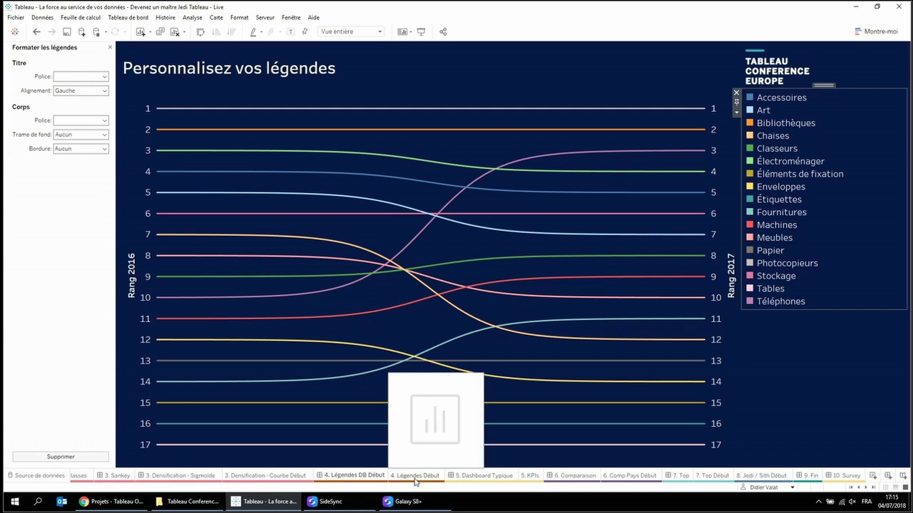
pyautogui.click(415, 475)
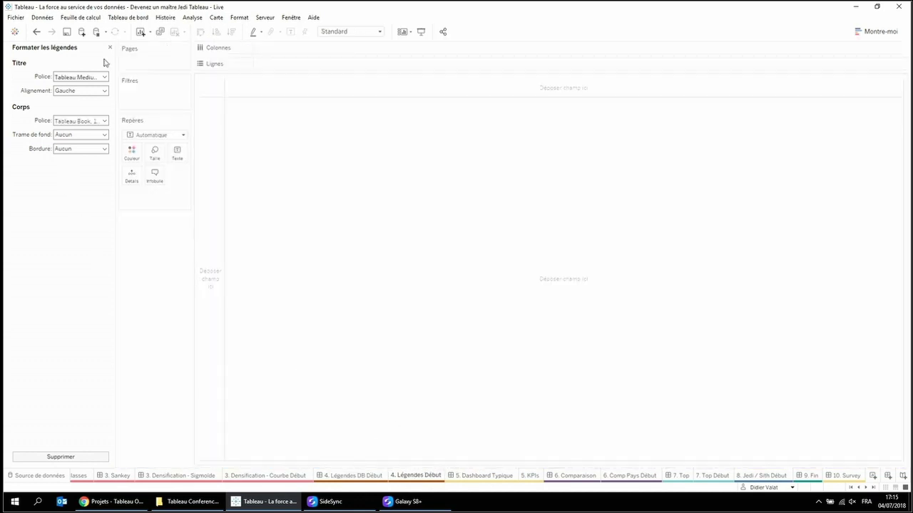
pyautogui.click(110, 47)
pyautogui.click(77, 65)
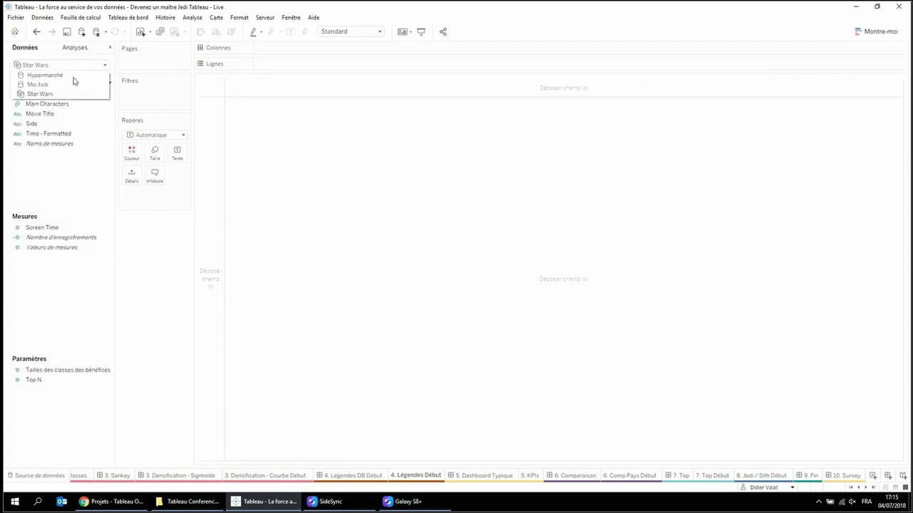
pyautogui.click(77, 83)
# - Color the marks by Sous-catégorie and add Sous-catégorie to the rows
pyautogui.scroll(-3, 68, 208)
pyautogui.click(65, 214)
pyautogui.moveTo(65, 213); pyautogui.dragTo(132, 153)
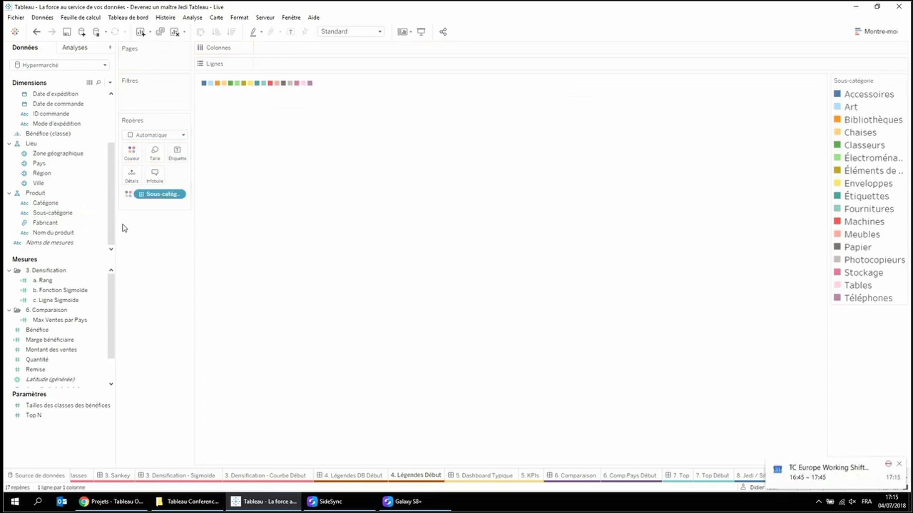
pyautogui.moveTo(65, 213); pyautogui.dragTo(272, 69)
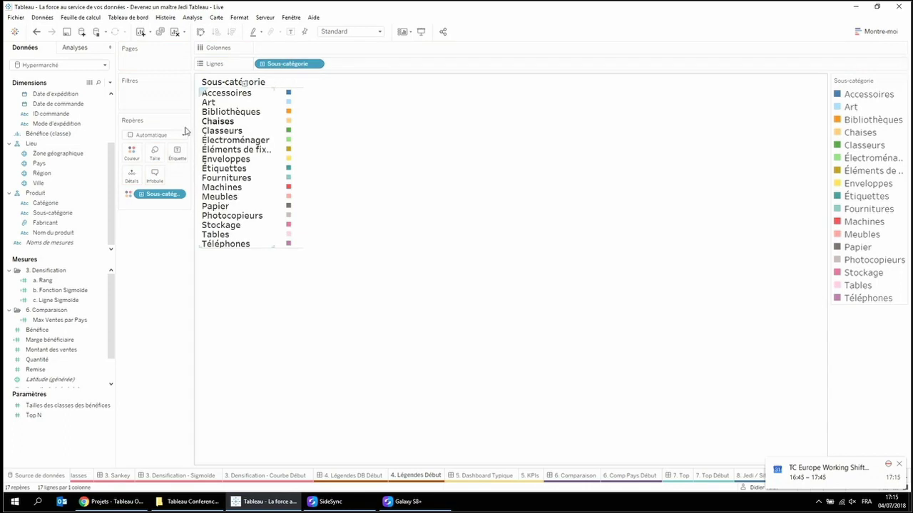
# - Hide the Sous-catégorie row header and change the mark type to Cercle
pyautogui.rightClick(295, 64)
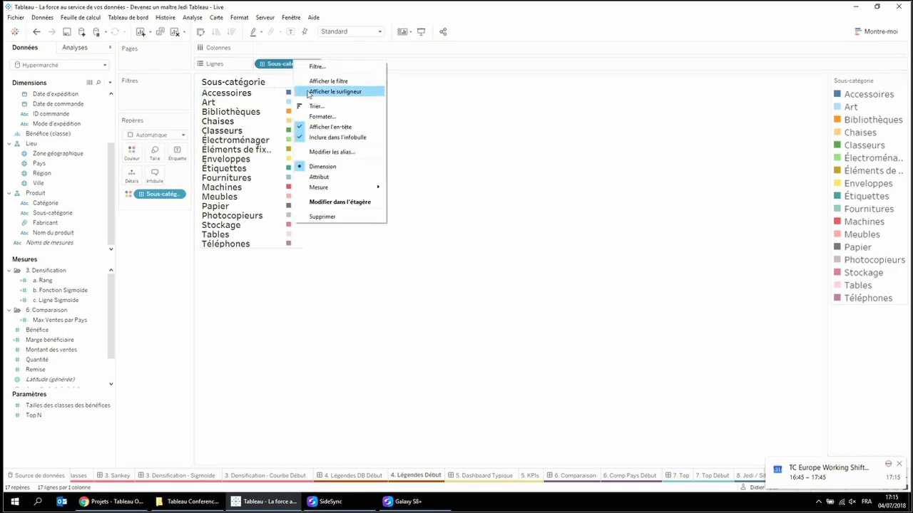
pyautogui.click(327, 127)
pyautogui.click(155, 134)
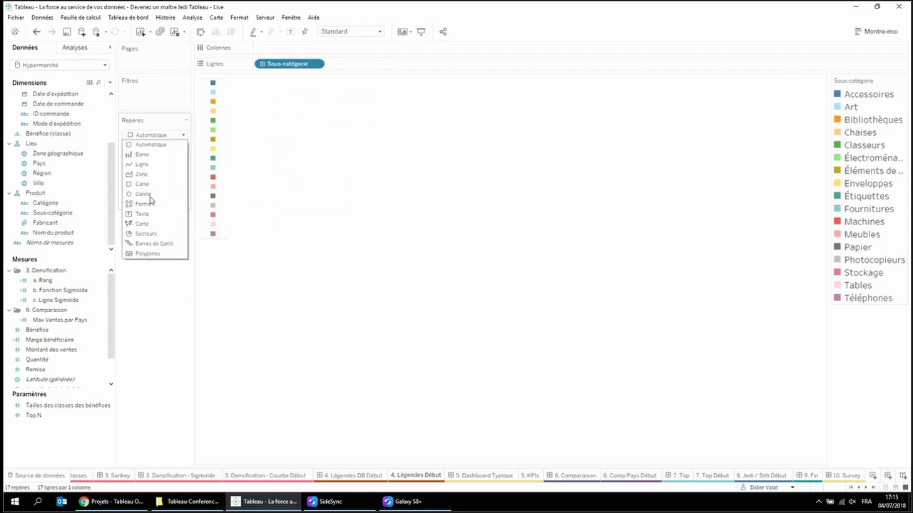
pyautogui.click(147, 194)
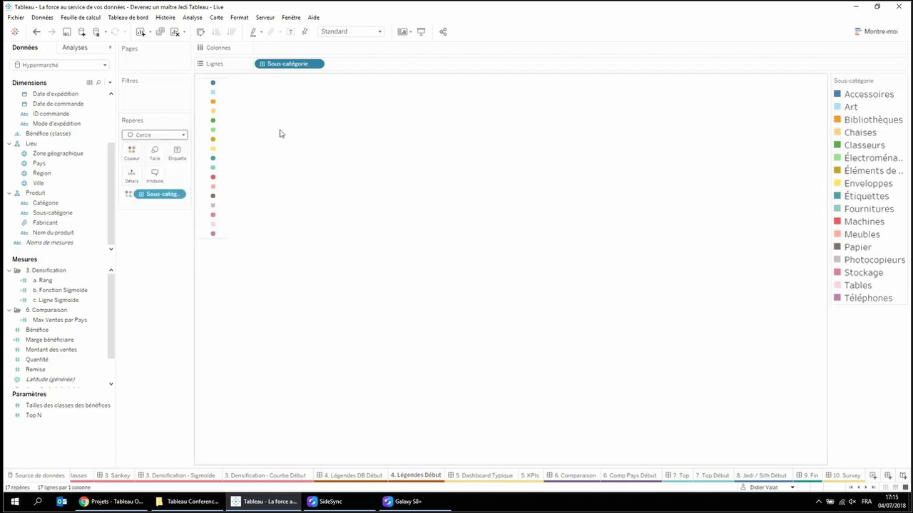
# - Set the worksheet's default background shading to dark navy blue
pyautogui.rightClick(226, 86)
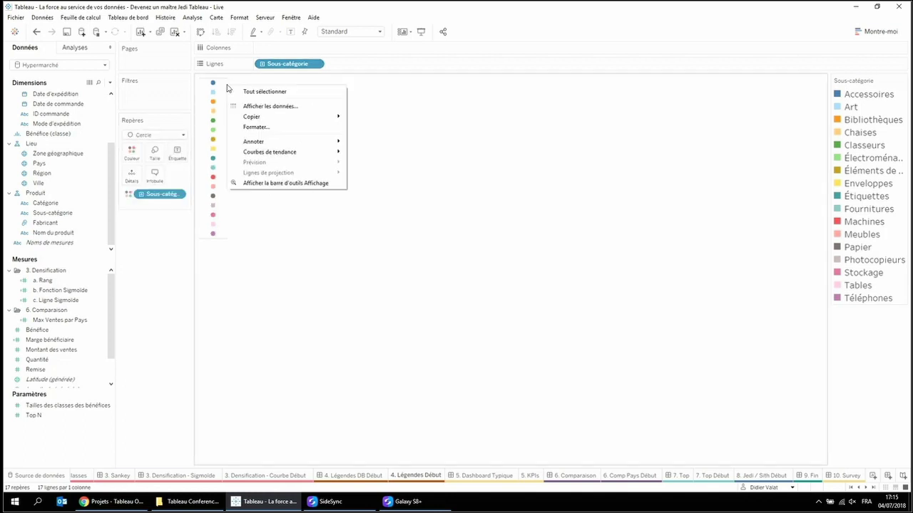
pyautogui.click(279, 127)
pyautogui.click(39, 64)
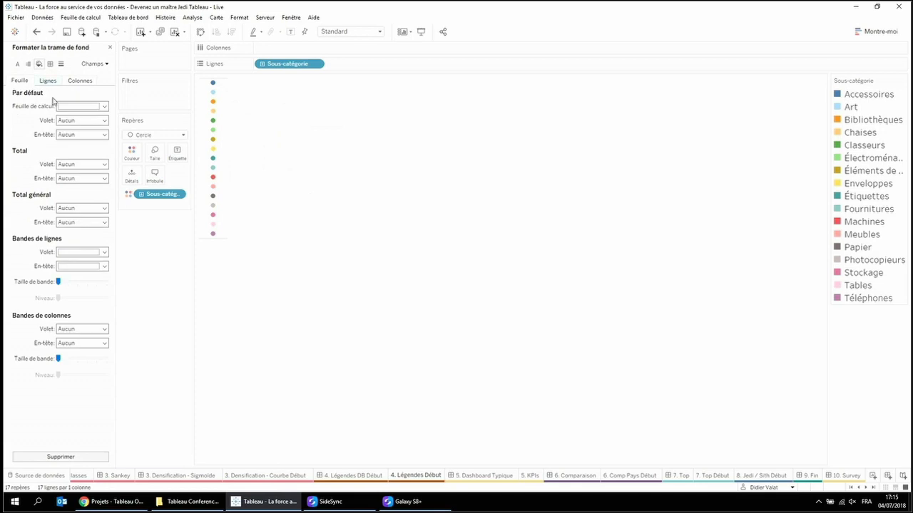
pyautogui.click(79, 106)
pyautogui.click(63, 174)
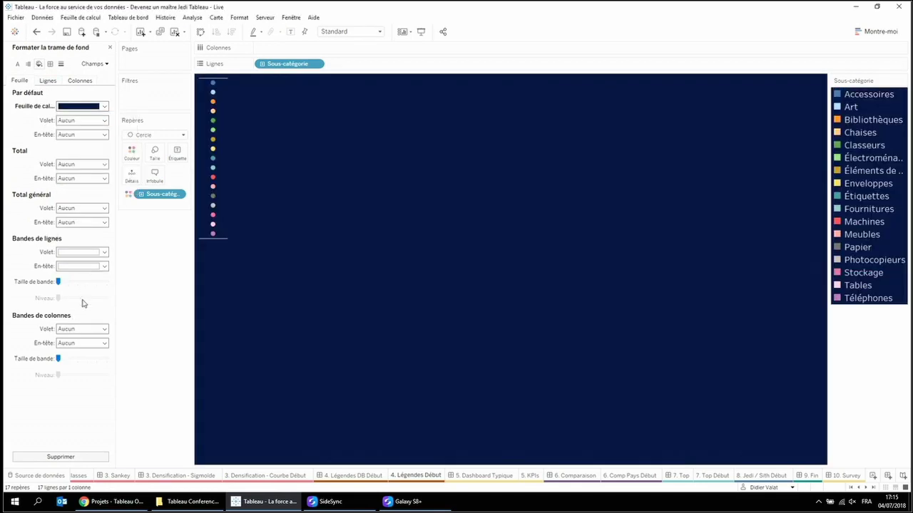
# - Set the pane border of the row divider (Séparateur de ligne) to Aucun
pyautogui.click(50, 64)
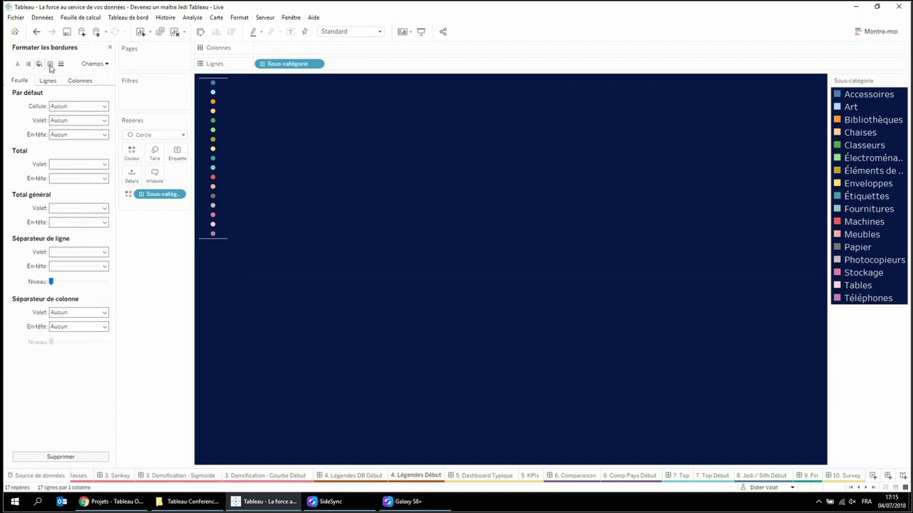
pyautogui.click(100, 254)
pyautogui.click(96, 268)
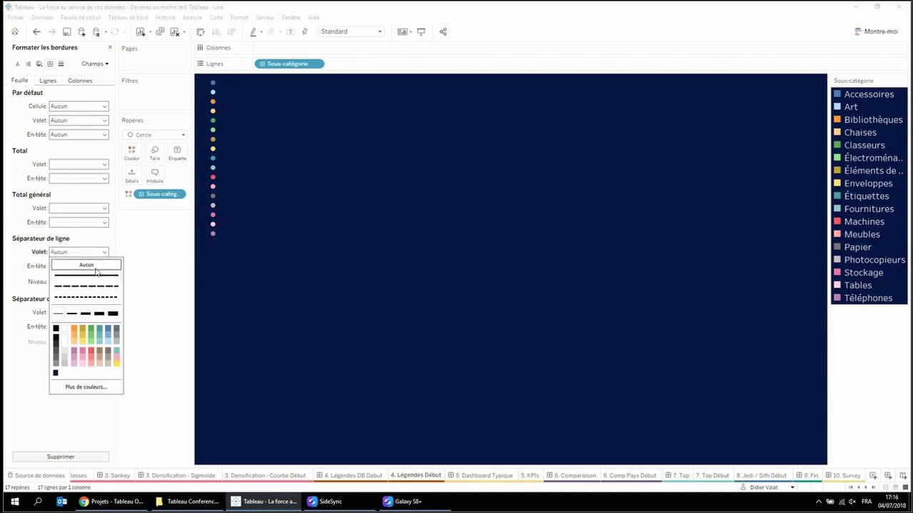
pyautogui.click(220, 280)
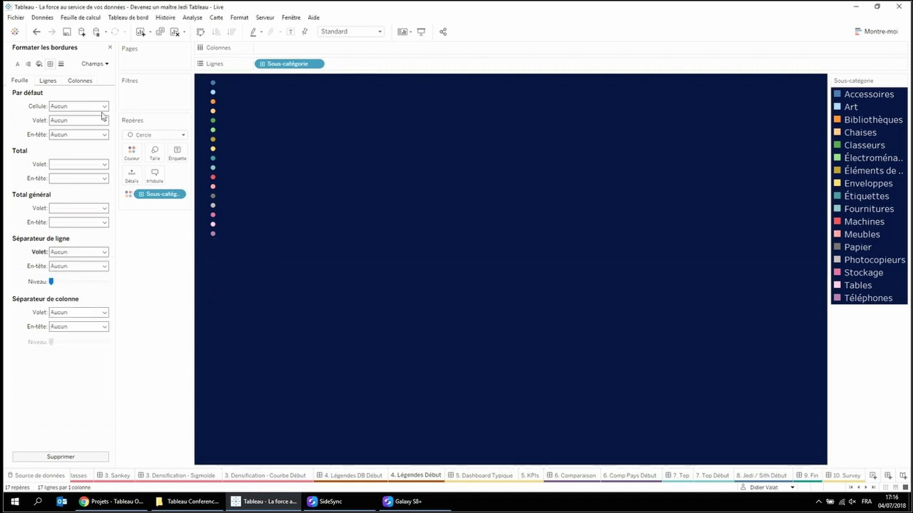
# - Duplicate the 4. Légendes Début worksheet and change the copy's mark type to Ligne
pyautogui.click(109, 48)
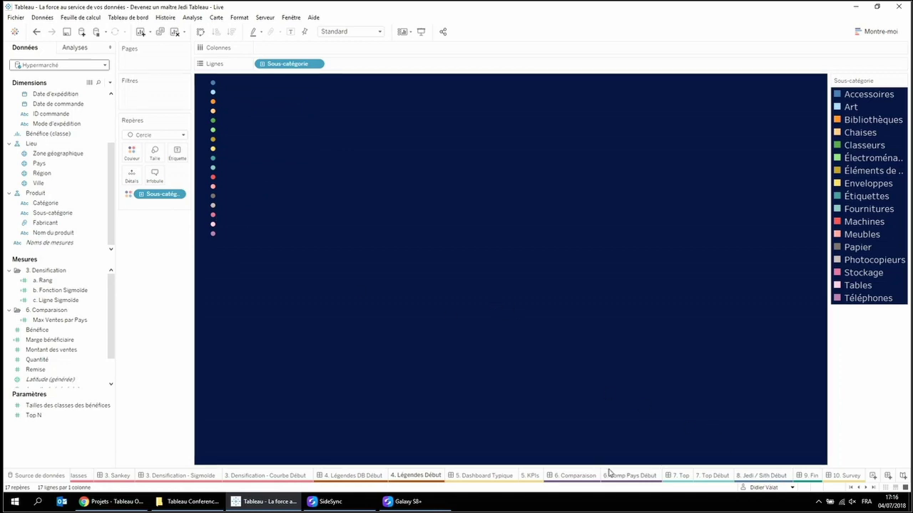
pyautogui.rightClick(422, 480)
pyautogui.click(445, 383)
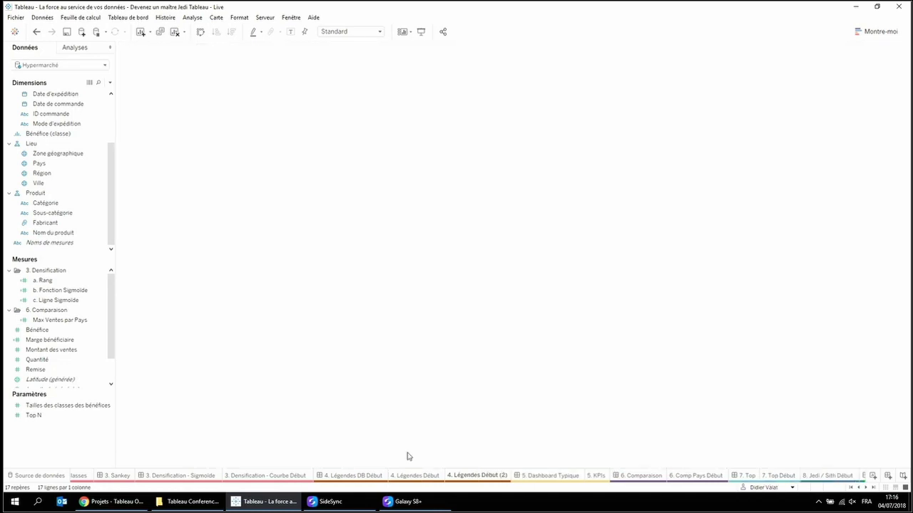
pyautogui.click(153, 134)
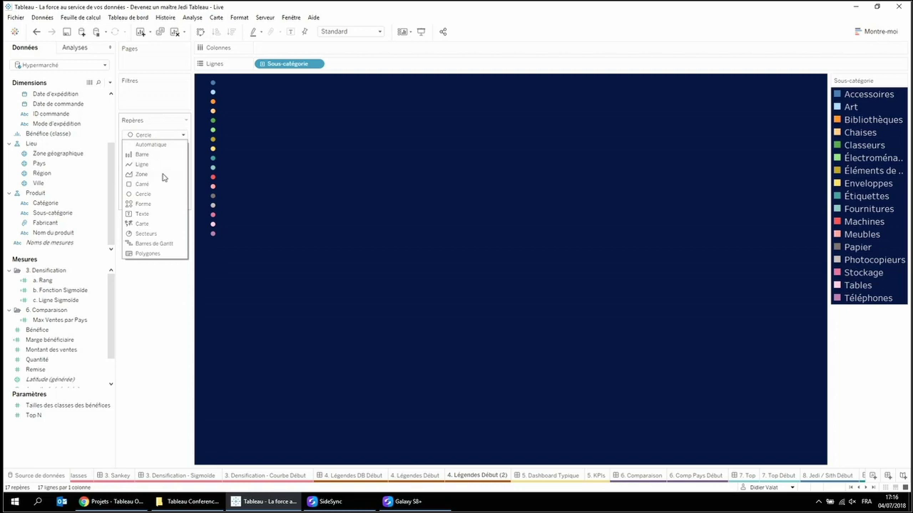
pyautogui.click(159, 164)
# - Add Date de commande by year to the columns of the line legend and hide its header
pyautogui.scroll(3, 62, 153)
pyautogui.click(68, 164)
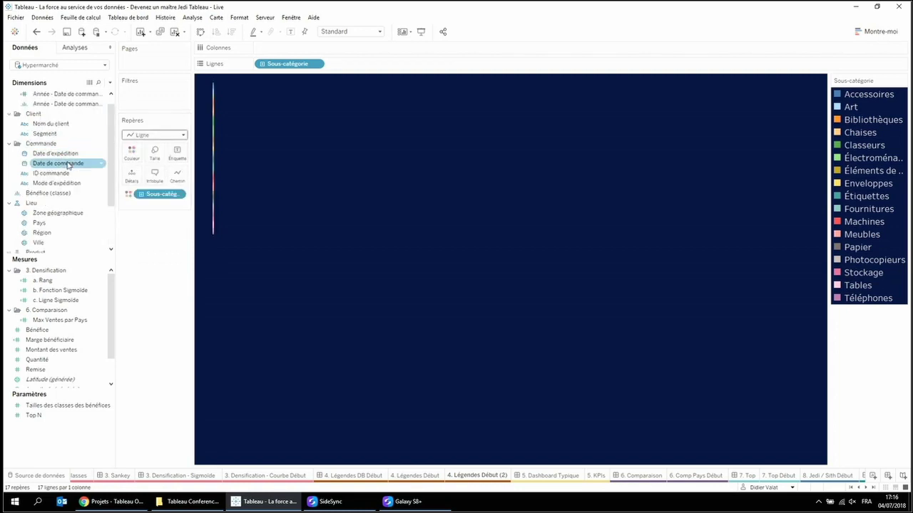
pyautogui.moveTo(69, 165); pyautogui.dragTo(289, 47)
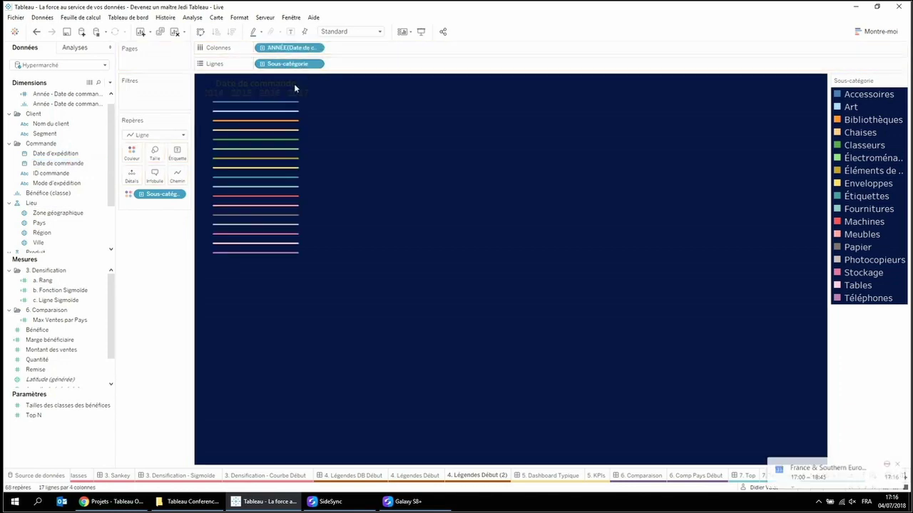
pyautogui.rightClick(294, 94)
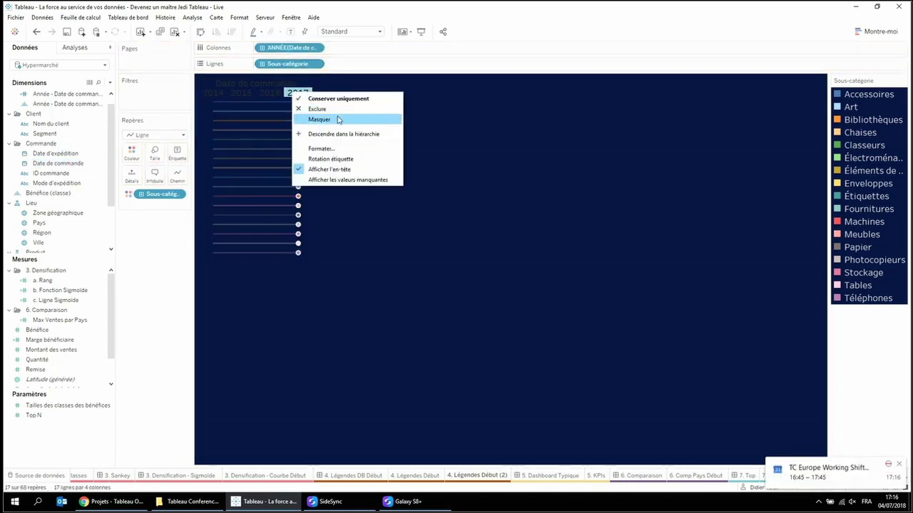
pyautogui.click(349, 169)
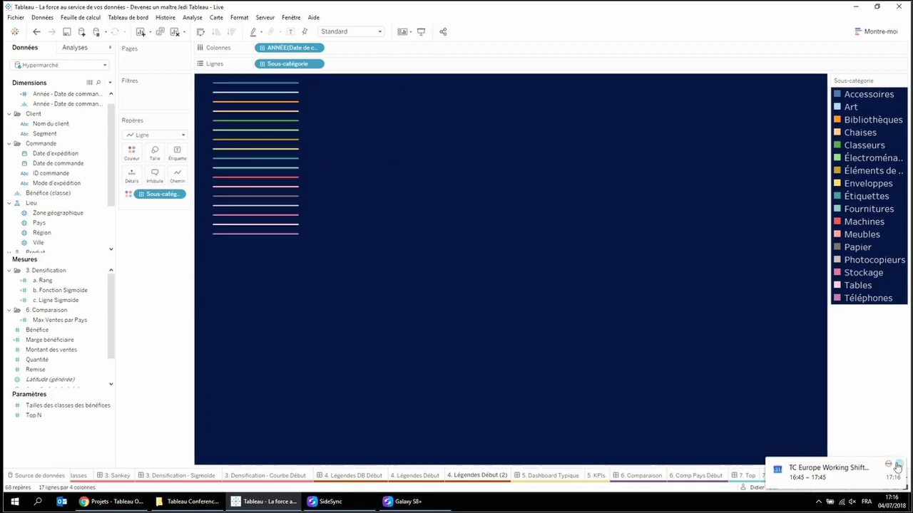
# - Duplicate the original 4. Légendes Début worksheet again and change this copy's mark type to Texte
pyautogui.click(410, 475)
pyautogui.click(470, 477)
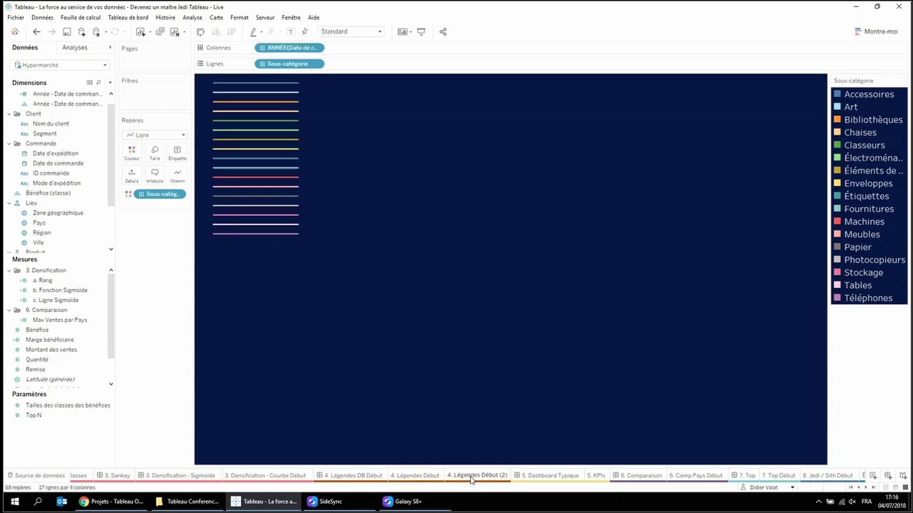
pyautogui.click(430, 478)
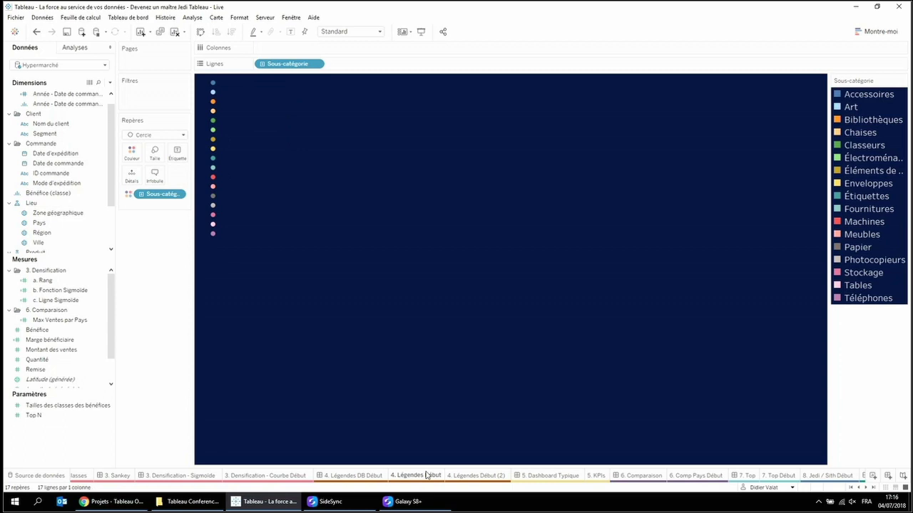
pyautogui.rightClick(426, 475)
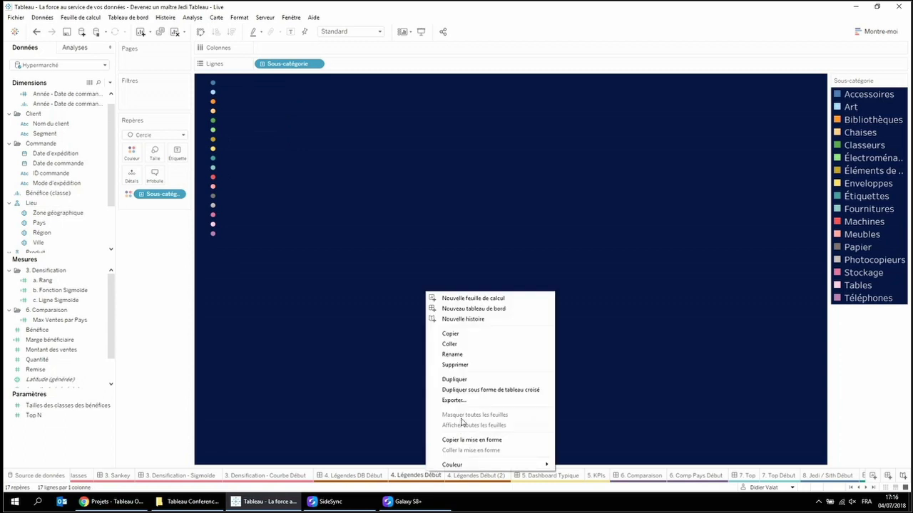
pyautogui.click(481, 380)
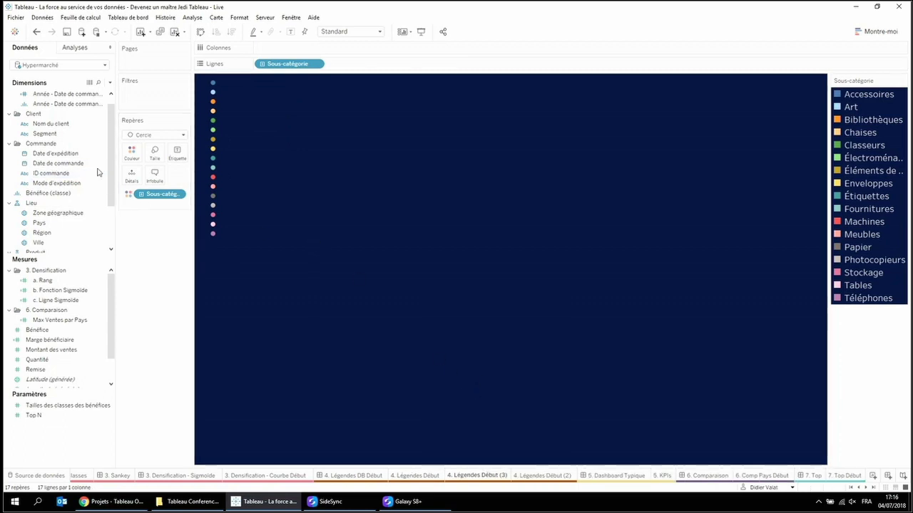
pyautogui.click(151, 136)
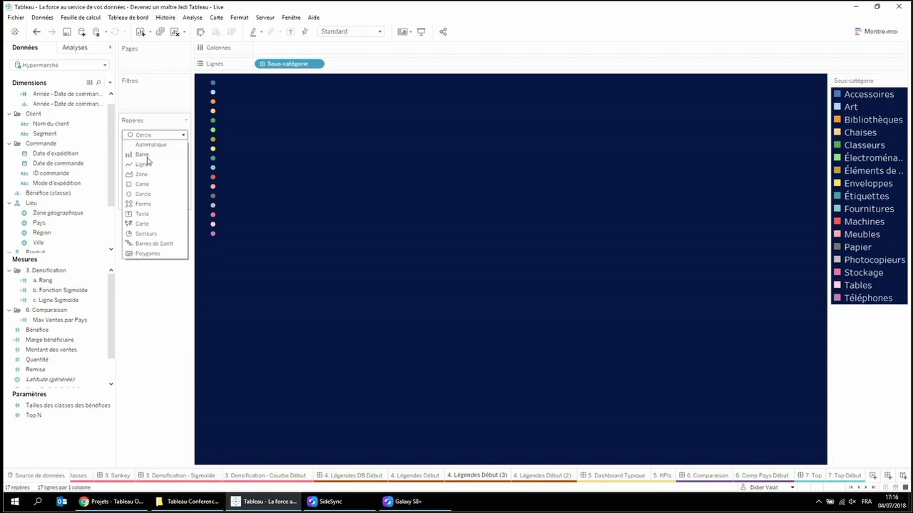
pyautogui.click(142, 214)
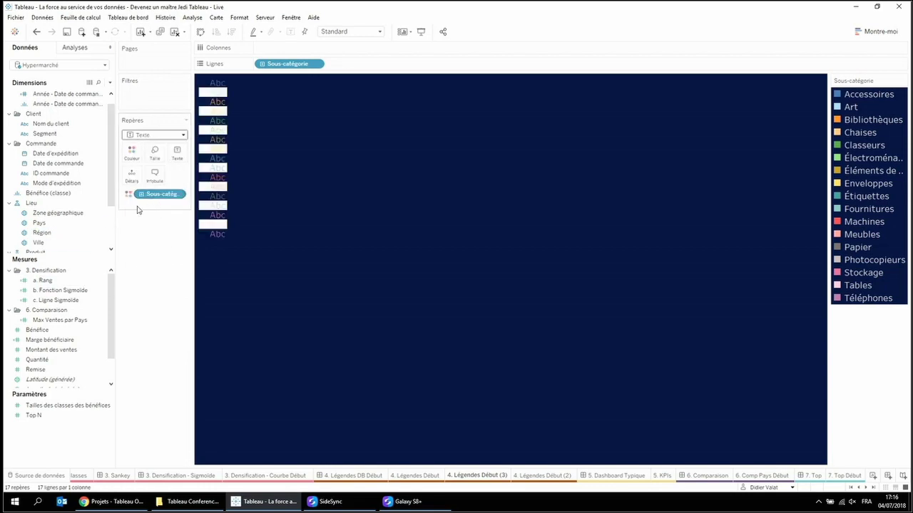
# - Label the text marks with Sous-catégorie and set the view's fit to Ajuster la largeur
pyautogui.scroll(-2, 85, 242)
pyautogui.moveTo(82, 213); pyautogui.dragTo(177, 152)
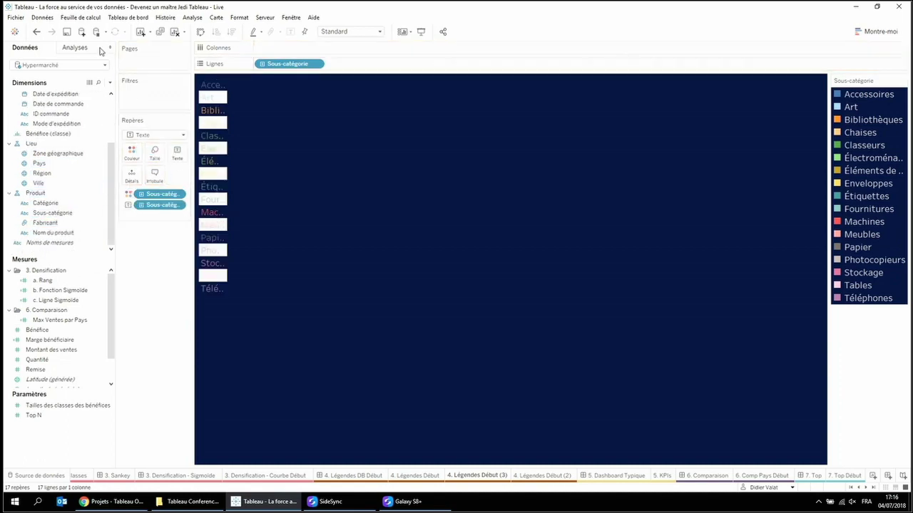
pyautogui.click(338, 34)
pyautogui.click(345, 51)
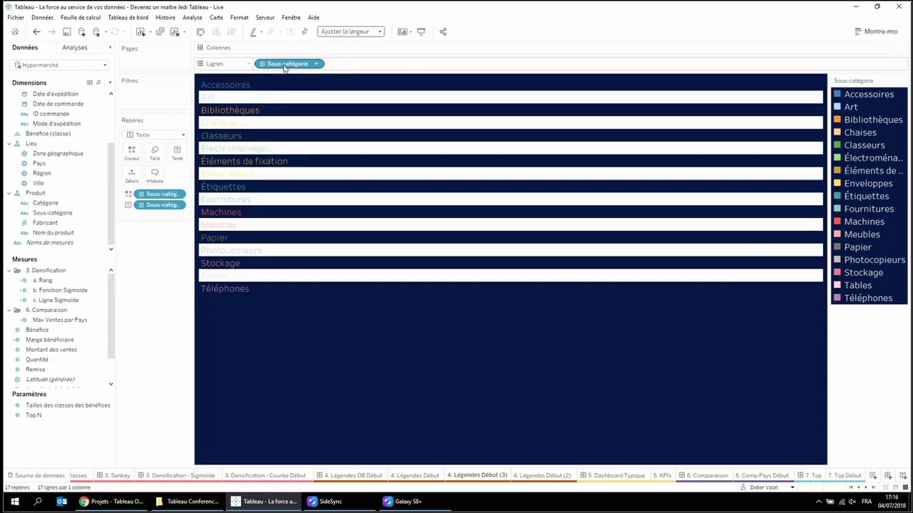
# - Remove the alternating row banding from the text legend by reducing the row band size to its minimum
pyautogui.rightClick(323, 97)
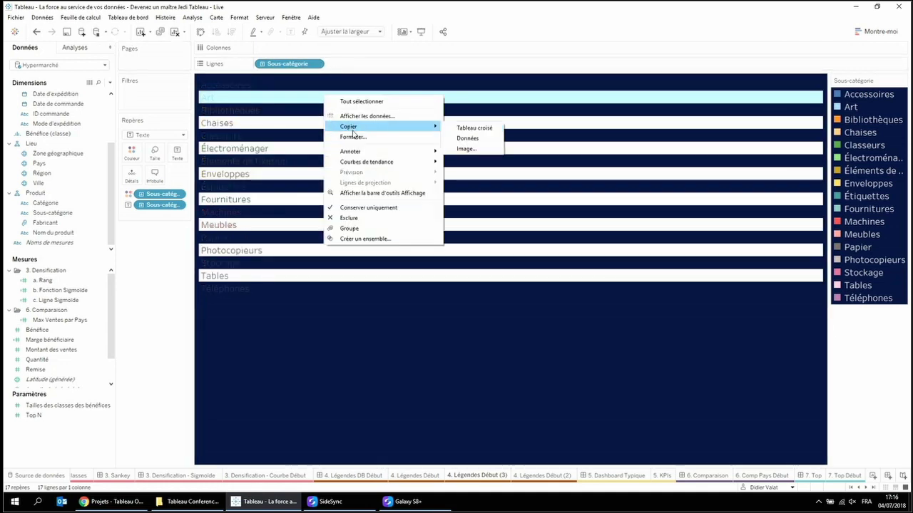
pyautogui.click(352, 136)
pyautogui.click(39, 64)
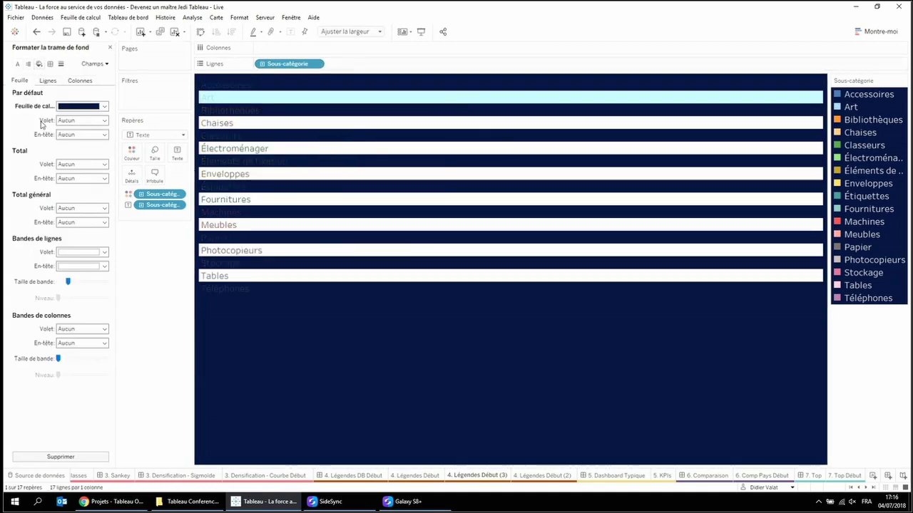
pyautogui.moveTo(69, 284); pyautogui.dragTo(59, 282)
pyautogui.click(110, 47)
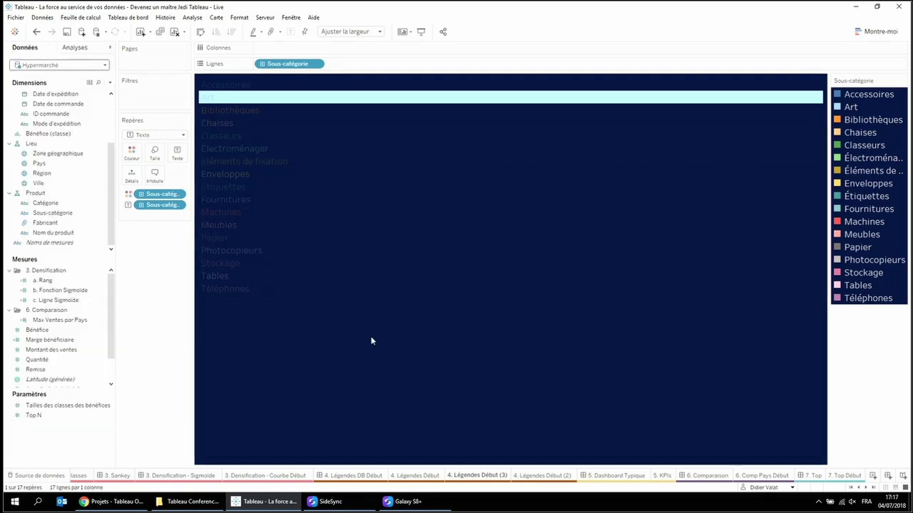
pyautogui.click(364, 335)
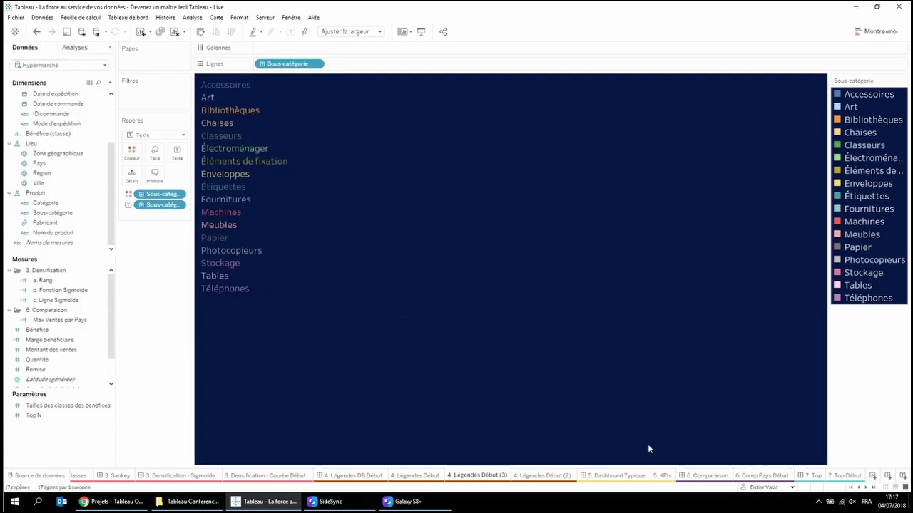
# - Add the circle, line and text legend worksheets to the 4. Légendes DB Début dashboard and remove the standard color legend
pyautogui.click(355, 475)
pyautogui.moveTo(44, 199); pyautogui.dragTo(599, 261)
pyautogui.moveTo(44, 217); pyautogui.dragTo(558, 307)
pyautogui.click(866, 118)
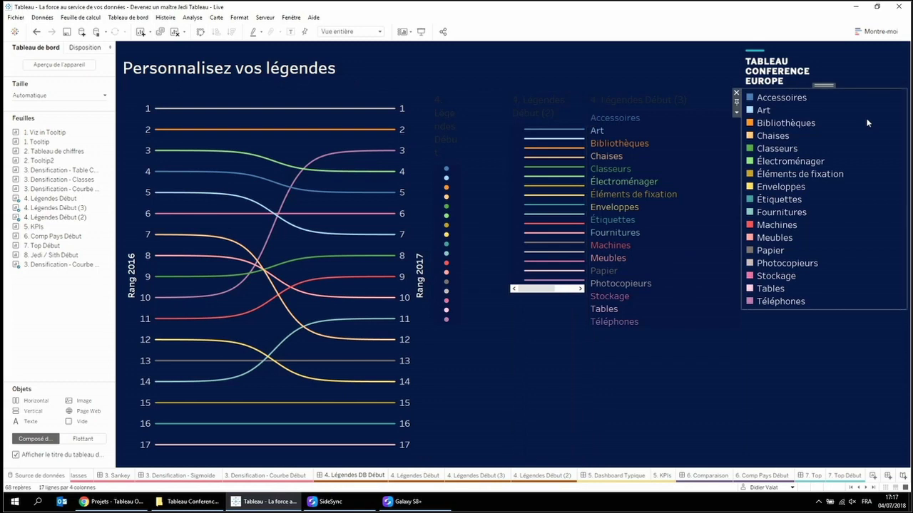
pyautogui.click(735, 92)
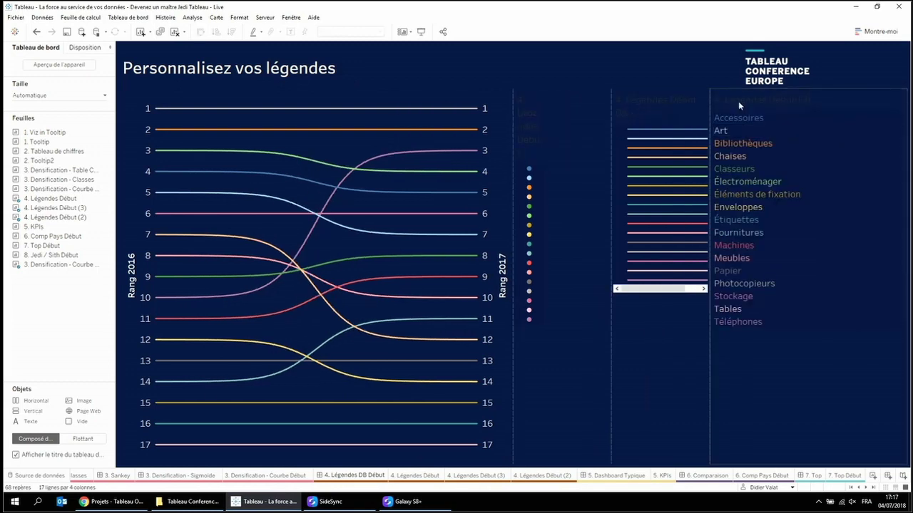
# - Hide the titles of the text and line legends on the dashboard and fit the line legend to its width
pyautogui.rightClick(738, 102)
pyautogui.click(769, 129)
pyautogui.rightClick(643, 98)
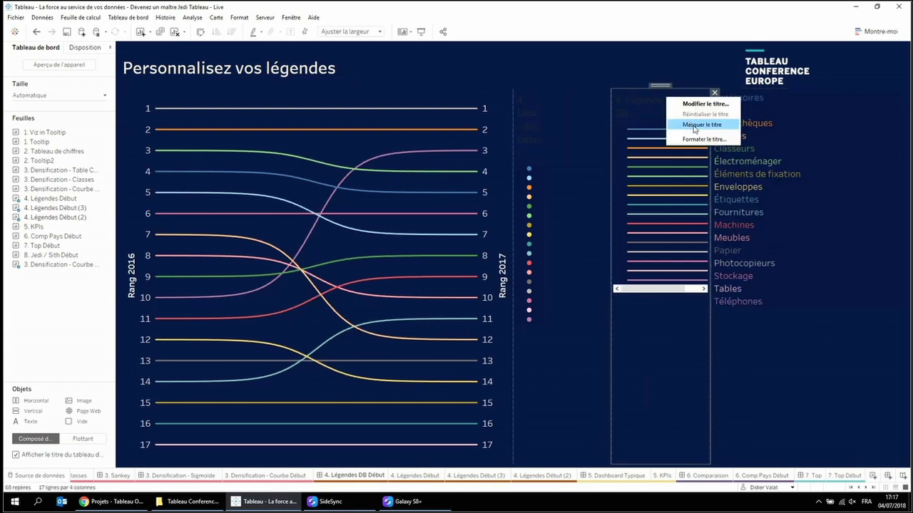
pyautogui.click(678, 123)
pyautogui.click(349, 31)
pyautogui.click(335, 41)
# - Fit the circle legend to its width with Ajuster la largeur, hide its title, and widen its container
pyautogui.rightClick(579, 116)
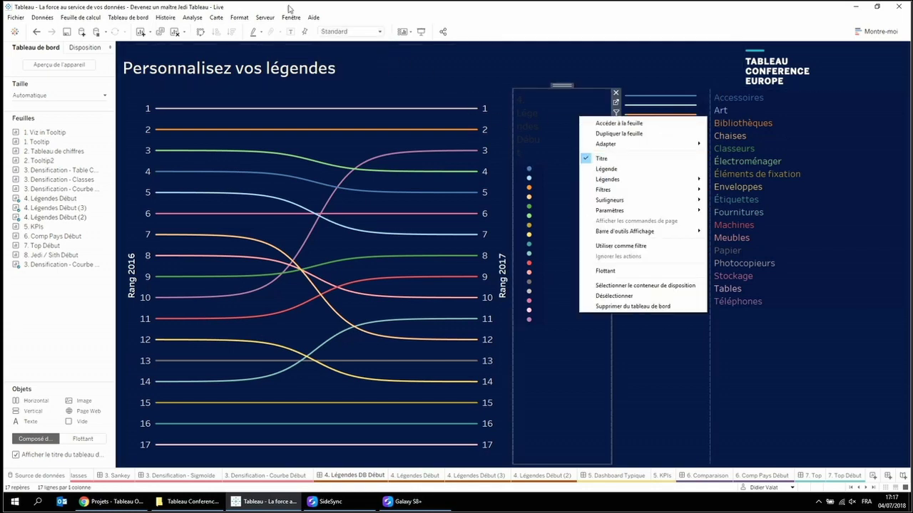
pyautogui.click(347, 34)
pyautogui.click(348, 51)
pyautogui.doubleClick(567, 92)
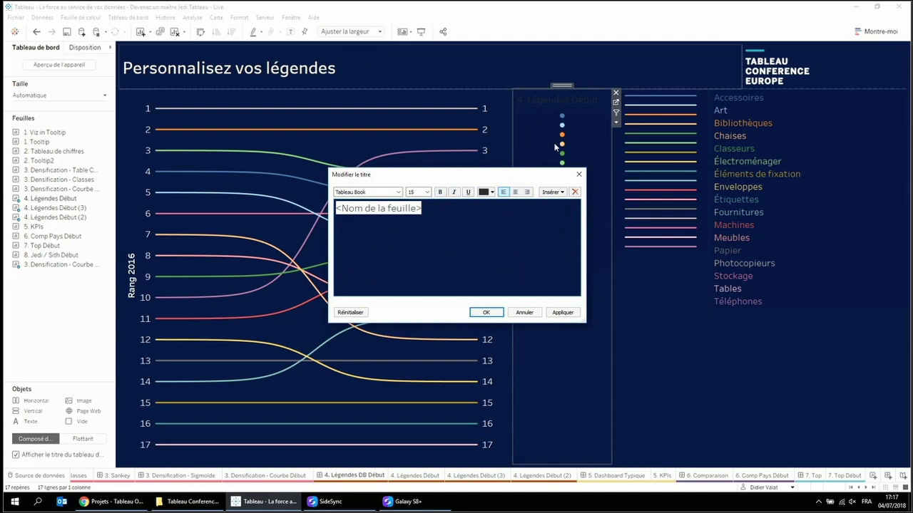
pyautogui.click(579, 175)
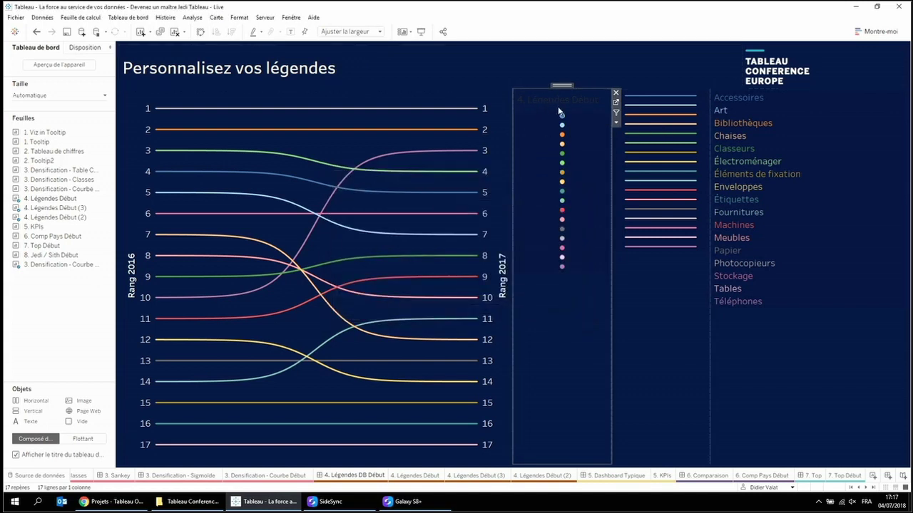
pyautogui.rightClick(557, 106)
pyautogui.click(581, 139)
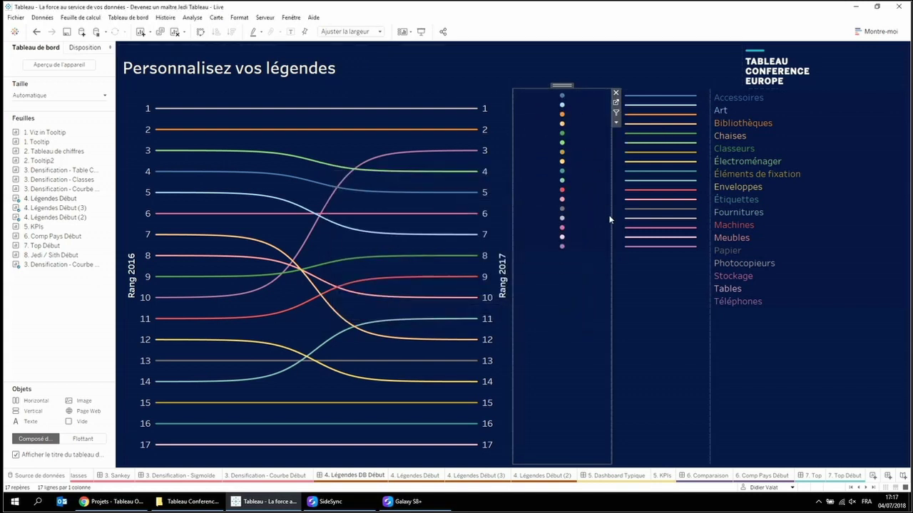
pyautogui.moveTo(611, 259); pyautogui.dragTo(646, 271)
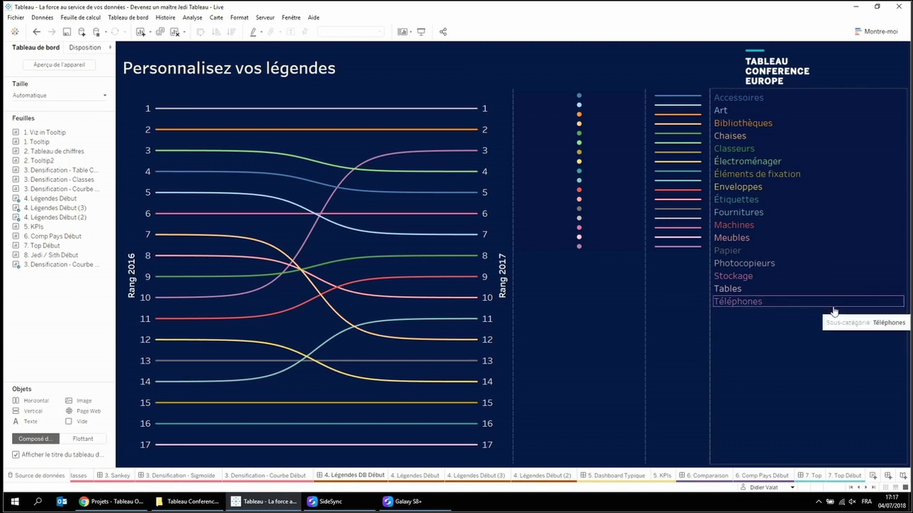
# - Try reducing the row height of the text legend on the dashboard, and undo the resize
pyautogui.moveTo(833, 307); pyautogui.dragTo(836, 265)
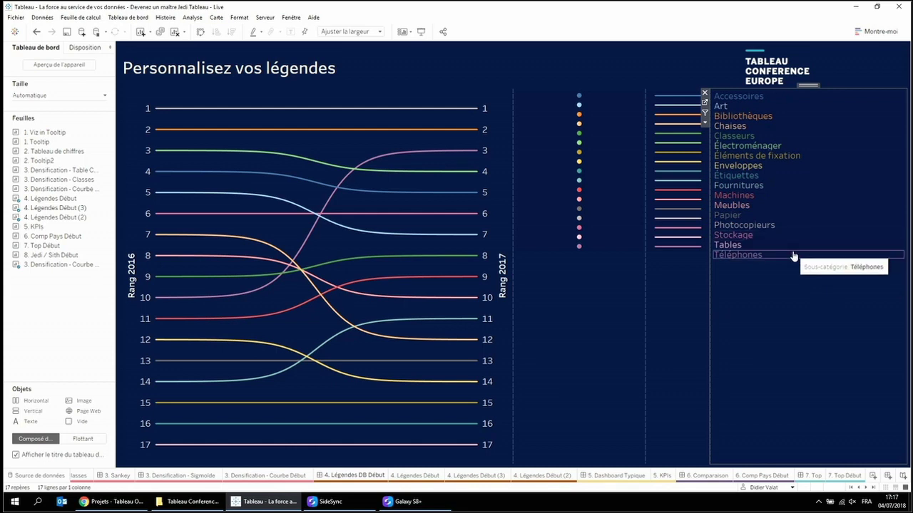
pyautogui.click(35, 32)
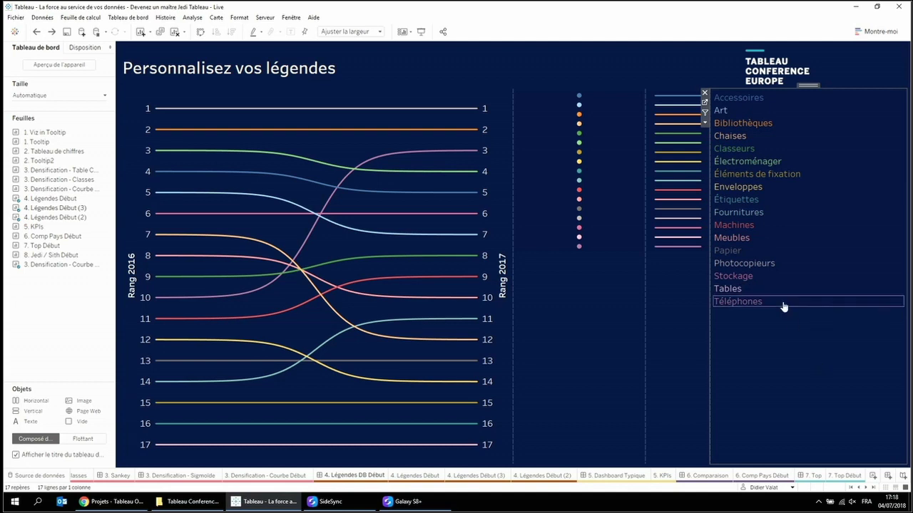
# - Open the text legend worksheet from the dashboard and change its mark type from Texte to Cercle
pyautogui.click(705, 101)
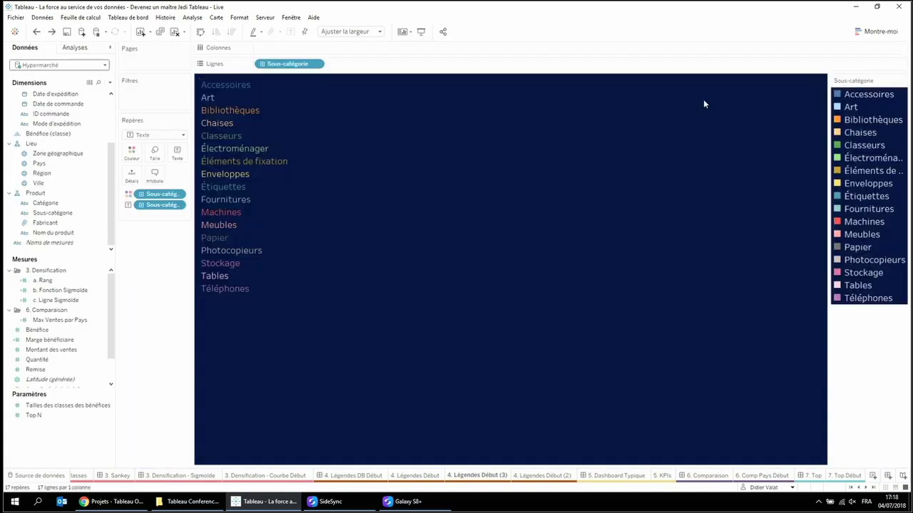
pyautogui.click(152, 135)
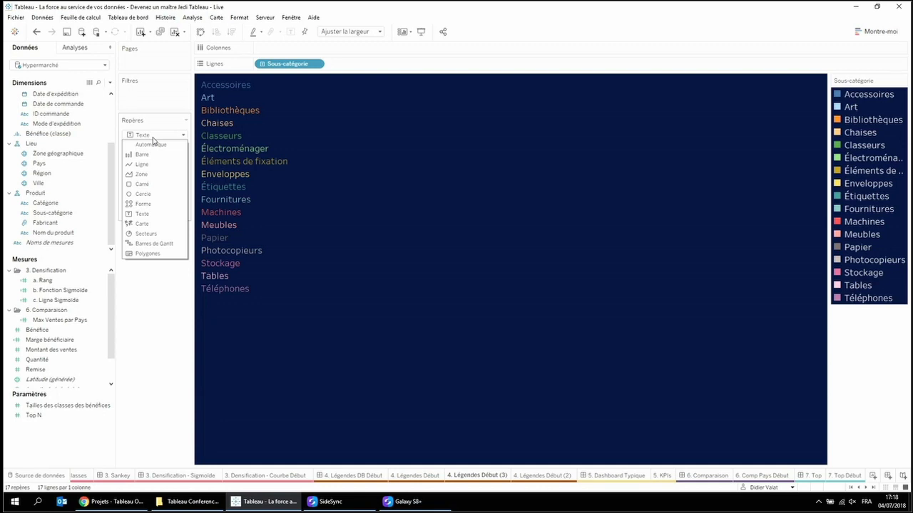
pyautogui.click(154, 194)
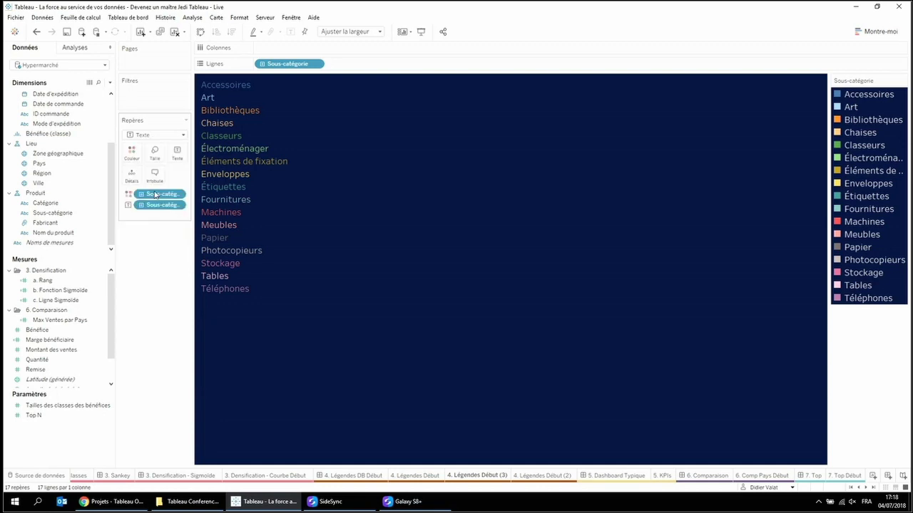
pyautogui.click(164, 136)
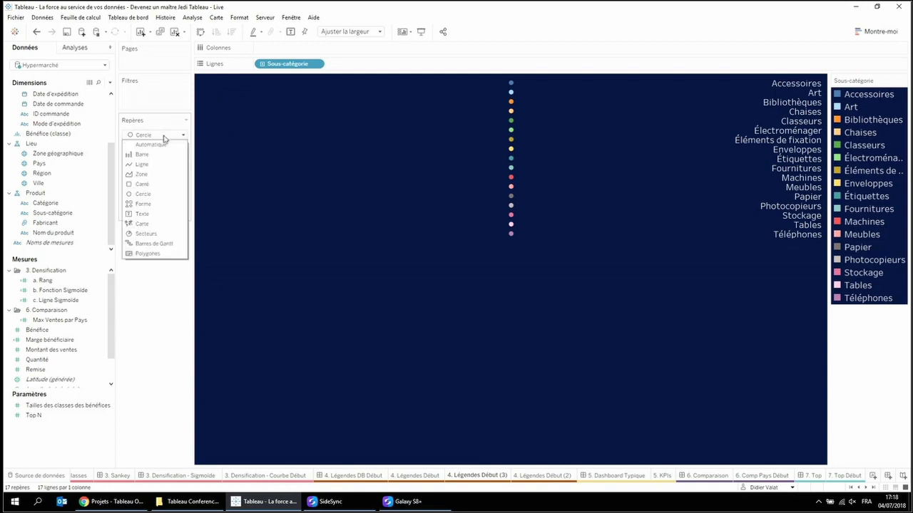
pyautogui.click(156, 214)
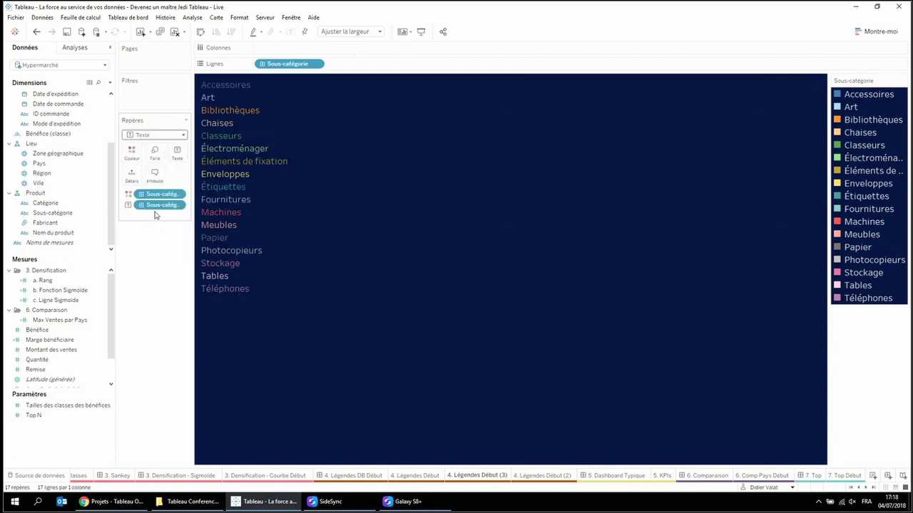
pyautogui.click(159, 135)
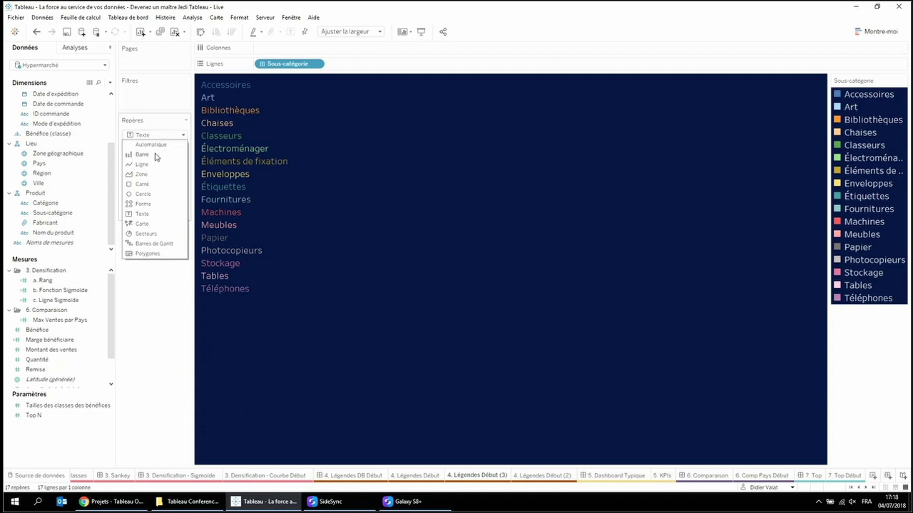
pyautogui.click(149, 193)
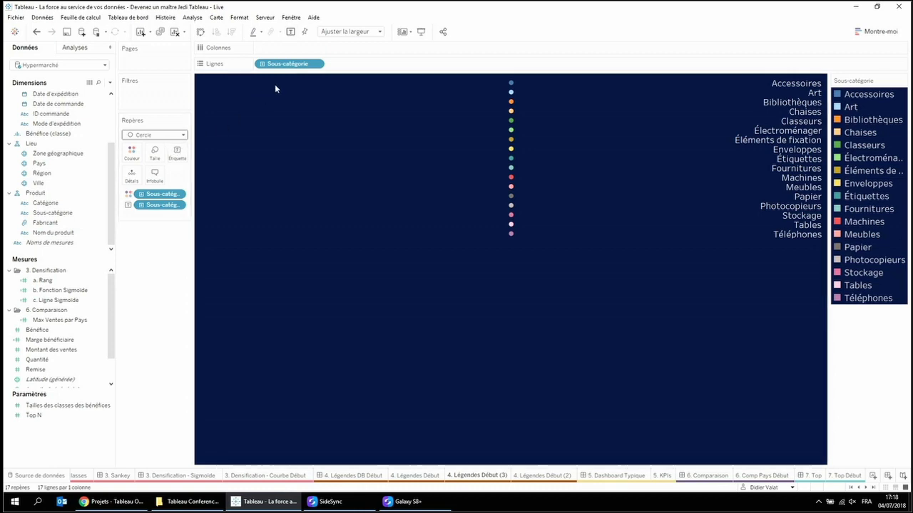
# - Align the Sous-catégorie mark labels horizontally to Gauche and make their font match the mark colour
pyautogui.click(171, 160)
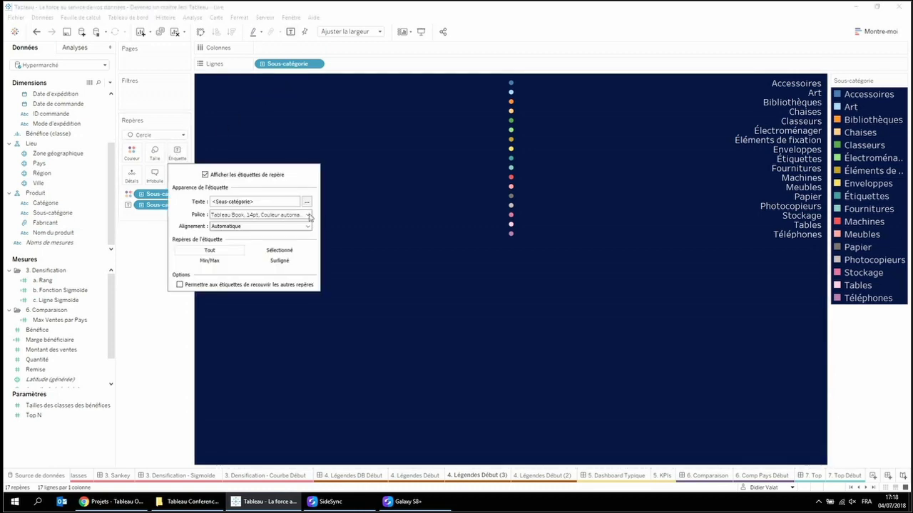
pyautogui.click(275, 225)
pyautogui.click(222, 263)
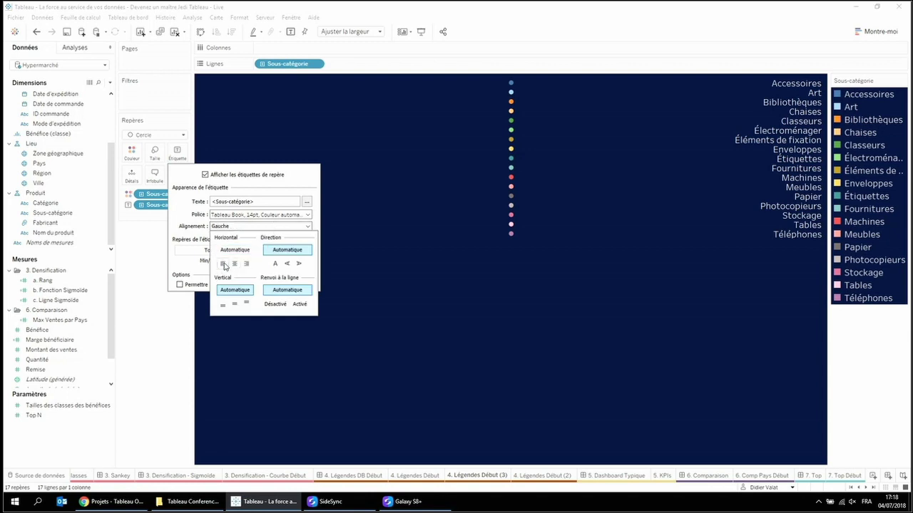
pyautogui.click(251, 215)
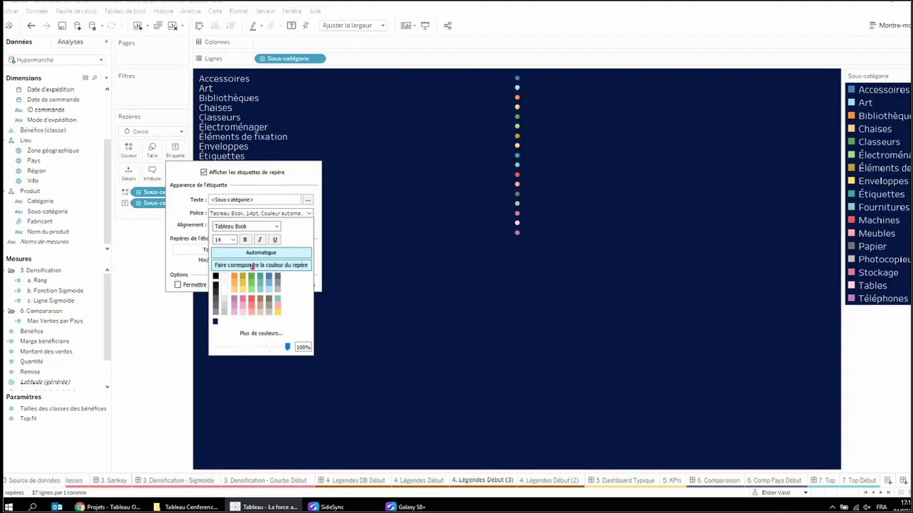
pyautogui.press('Escape')
pyautogui.click(97, 32)
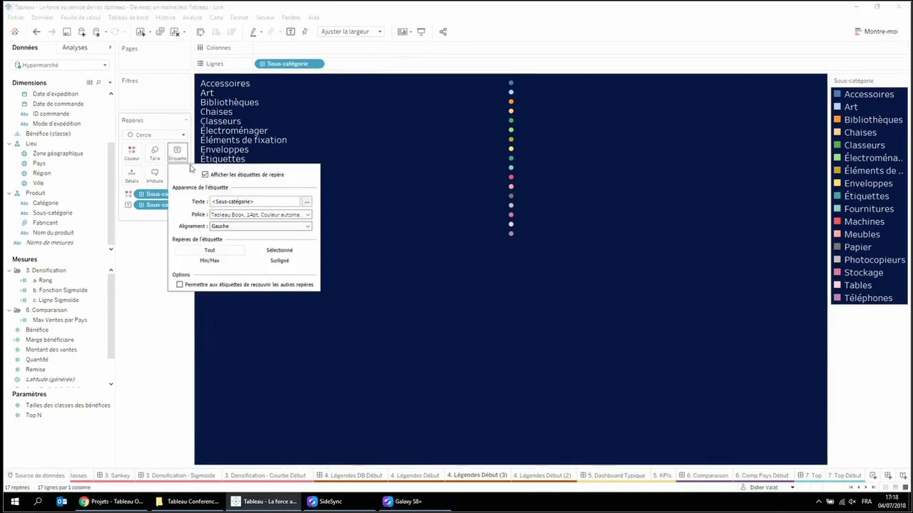
pyautogui.click(242, 214)
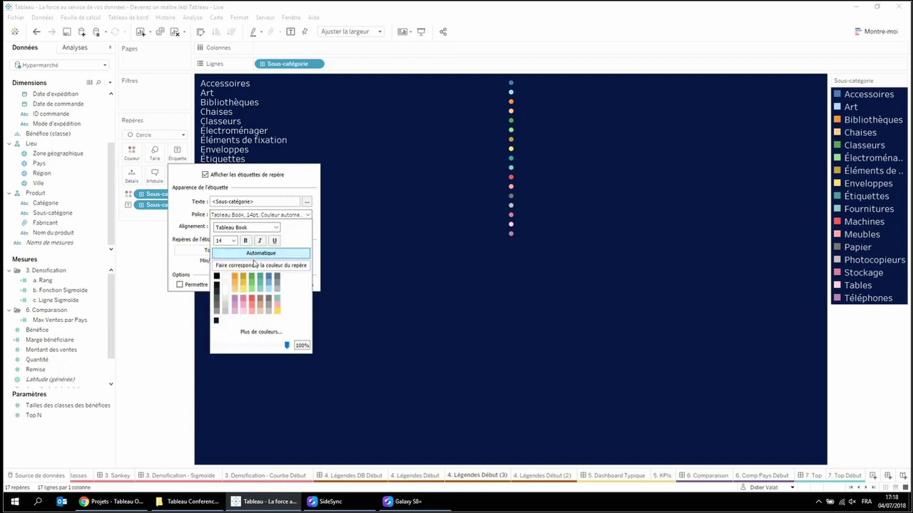
pyautogui.click(255, 264)
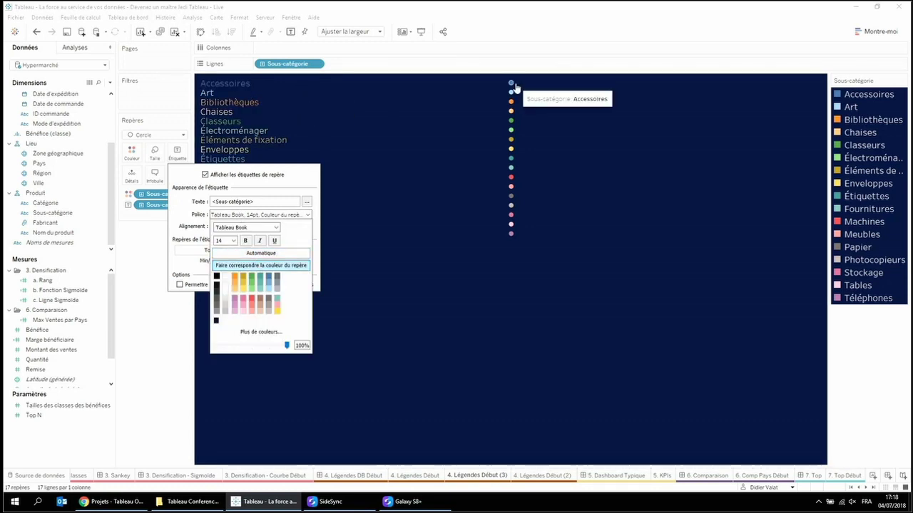
pyautogui.click(457, 314)
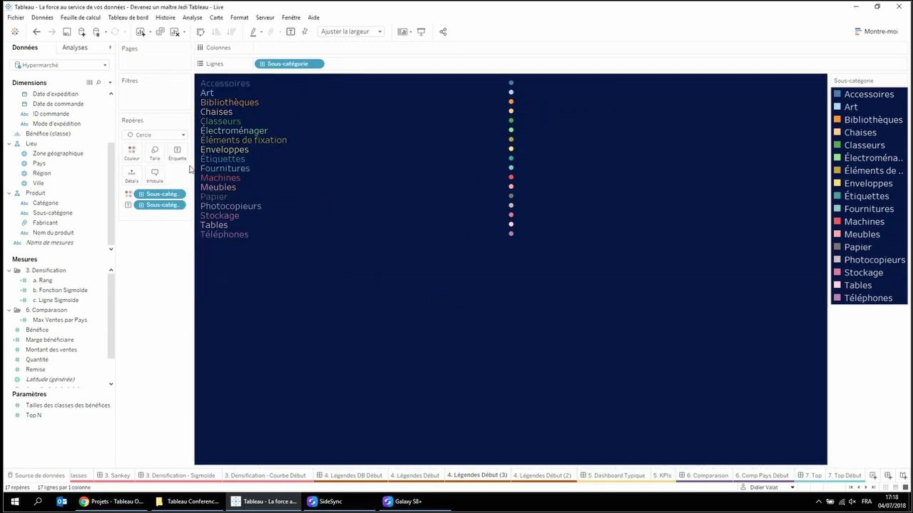
# - Hide the circles behind the labels by reducing their size to the minimum and setting the colour opacity to 0%
pyautogui.click(155, 152)
pyautogui.moveTo(129, 176); pyautogui.dragTo(130, 178)
pyautogui.click(131, 151)
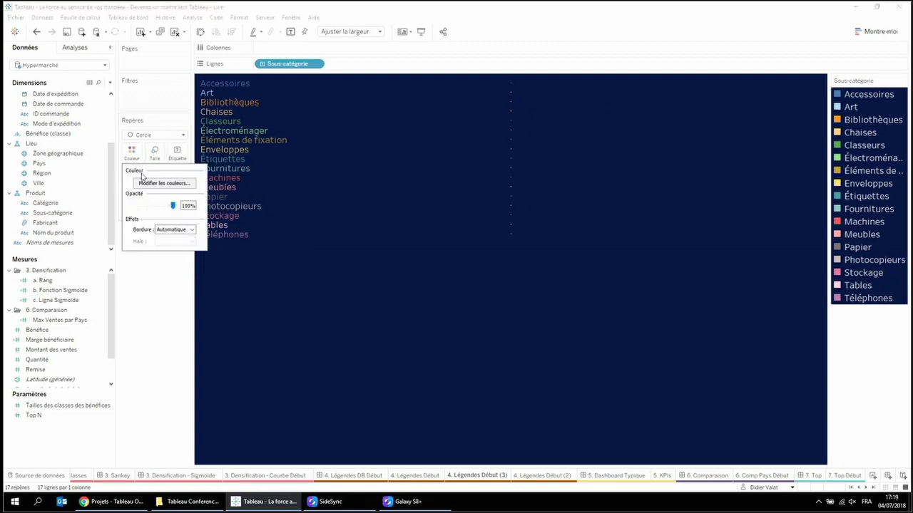
pyautogui.moveTo(172, 206); pyautogui.dragTo(134, 207)
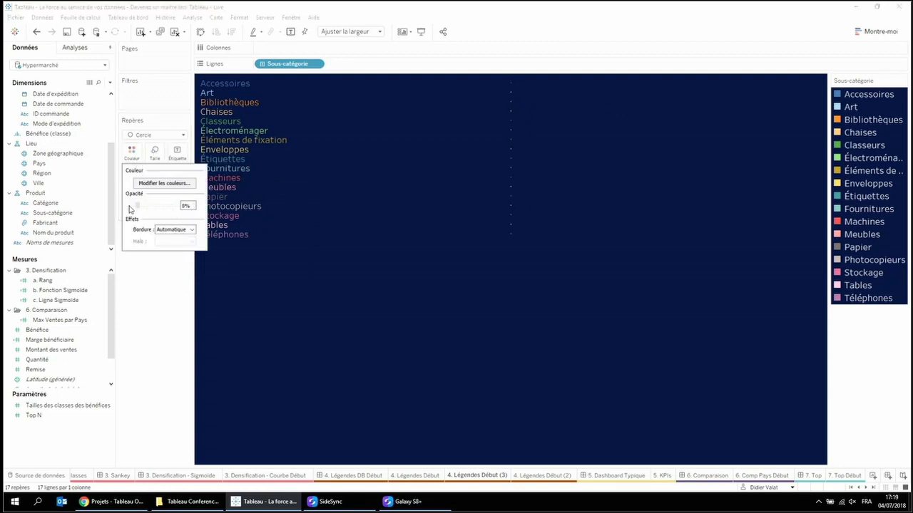
pyautogui.click(174, 229)
pyautogui.click(364, 300)
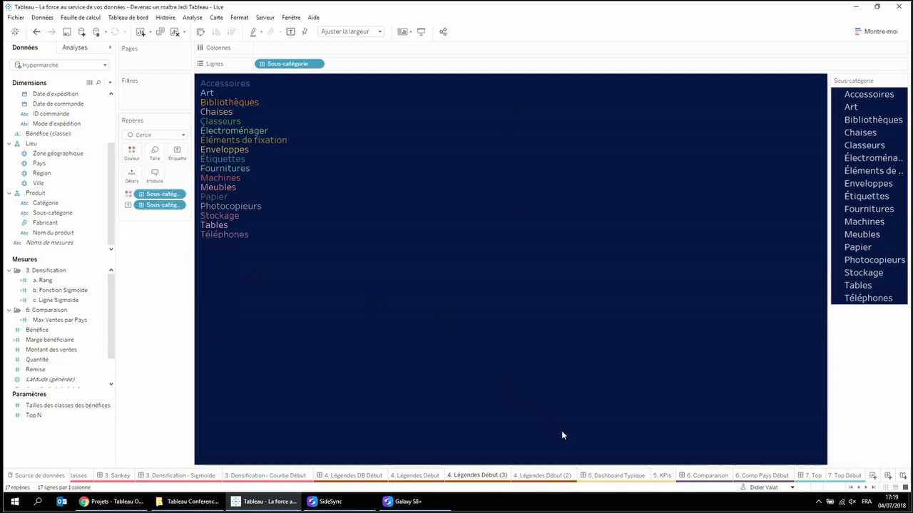
# - On the 4. Légendes DB Début dashboard, narrow the text and circle legends and widen the rank-curve chart
pyautogui.click(358, 475)
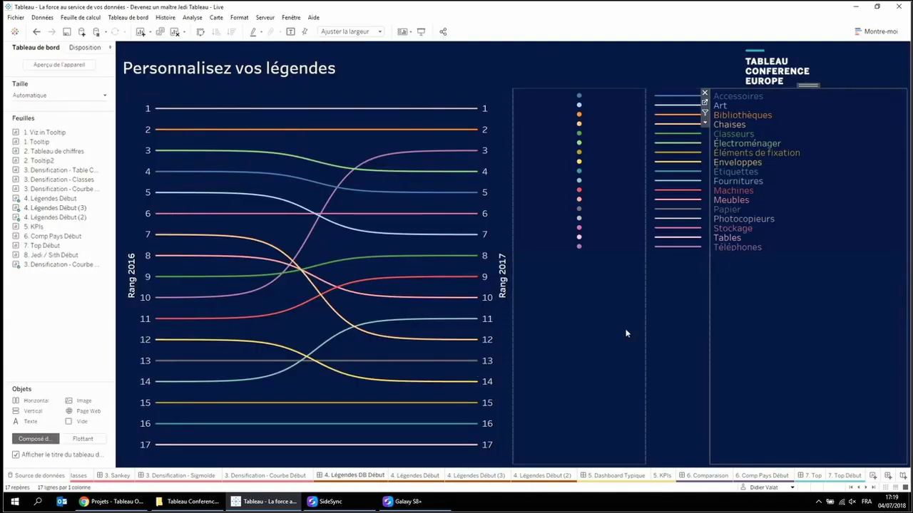
pyautogui.moveTo(710, 310); pyautogui.dragTo(851, 283)
pyautogui.moveTo(644, 293); pyautogui.dragTo(758, 288)
pyautogui.moveTo(515, 300); pyautogui.dragTo(588, 300)
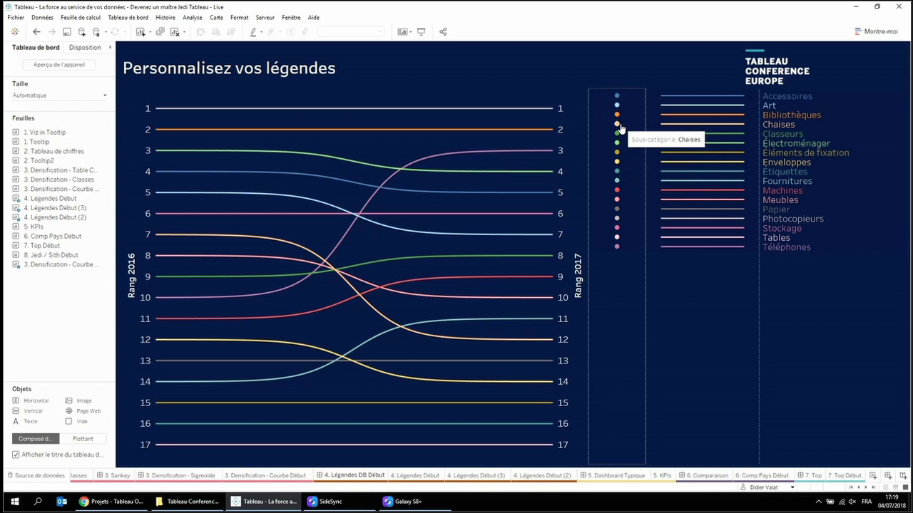
pyautogui.moveTo(589, 173); pyautogui.dragTo(602, 173)
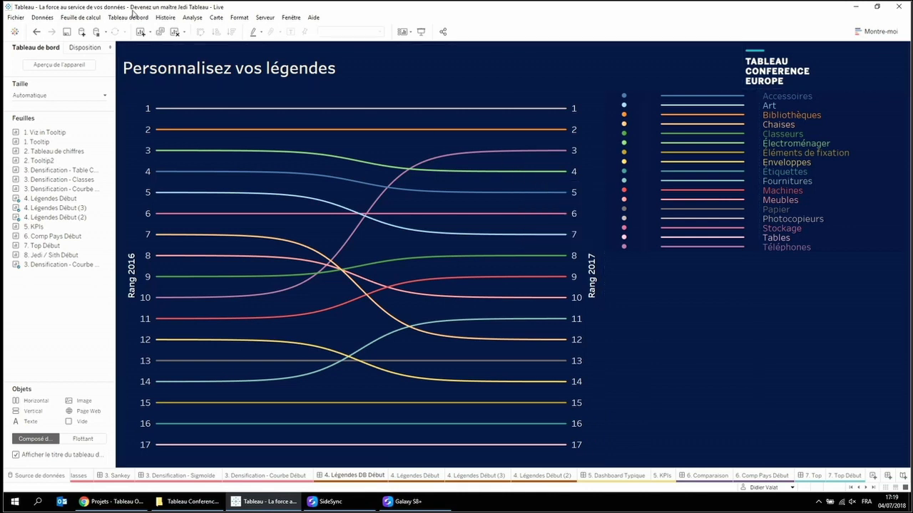
# - Add a dashboard highlight action that runs Au survol on the selected field Sous-catégorie, and test it on the rank curves
pyautogui.click(133, 17)
pyautogui.click(159, 113)
pyautogui.click(360, 292)
pyautogui.click(401, 303)
pyautogui.click(502, 181)
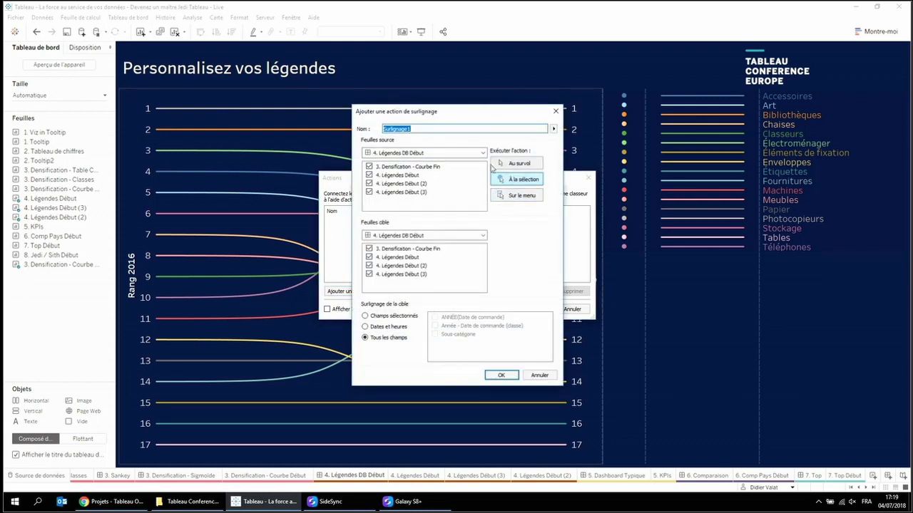
pyautogui.click(381, 318)
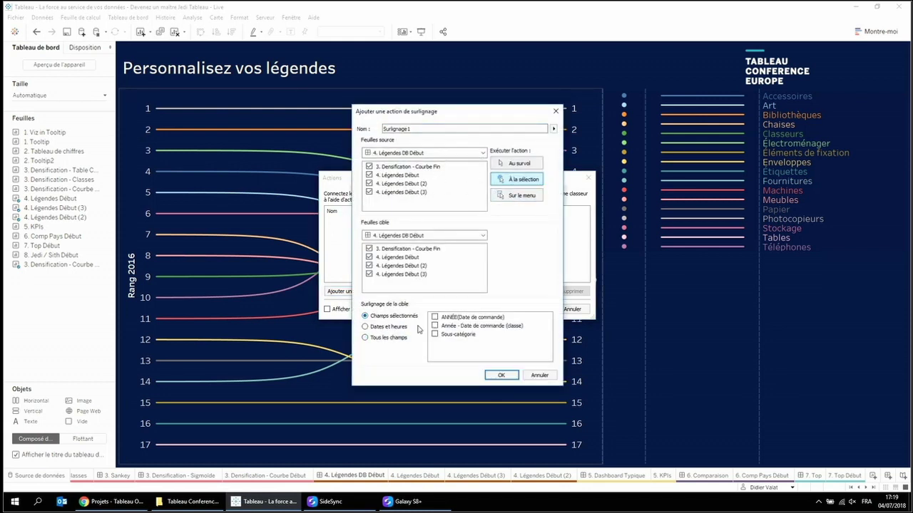
pyautogui.click(435, 335)
pyautogui.click(539, 165)
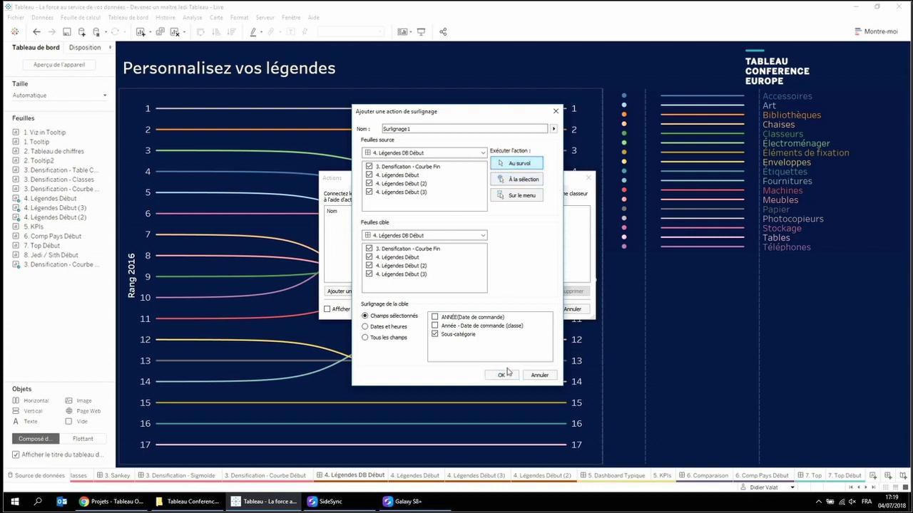
pyautogui.click(508, 371)
pyautogui.click(536, 311)
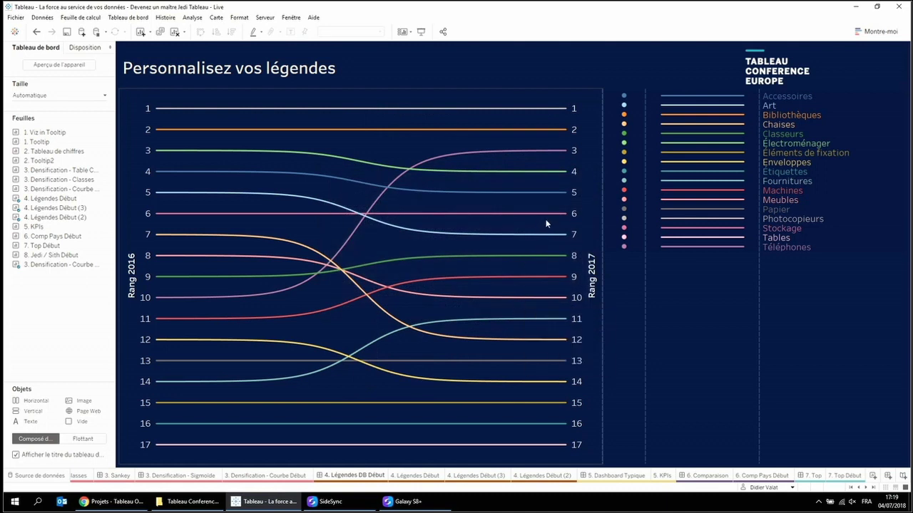
pyautogui.moveTo(550, 198)
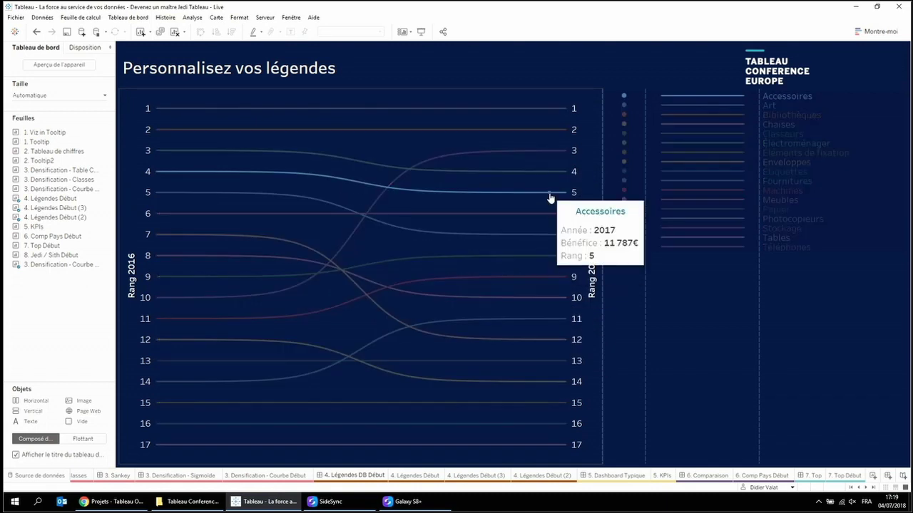
pyautogui.moveTo(546, 174)
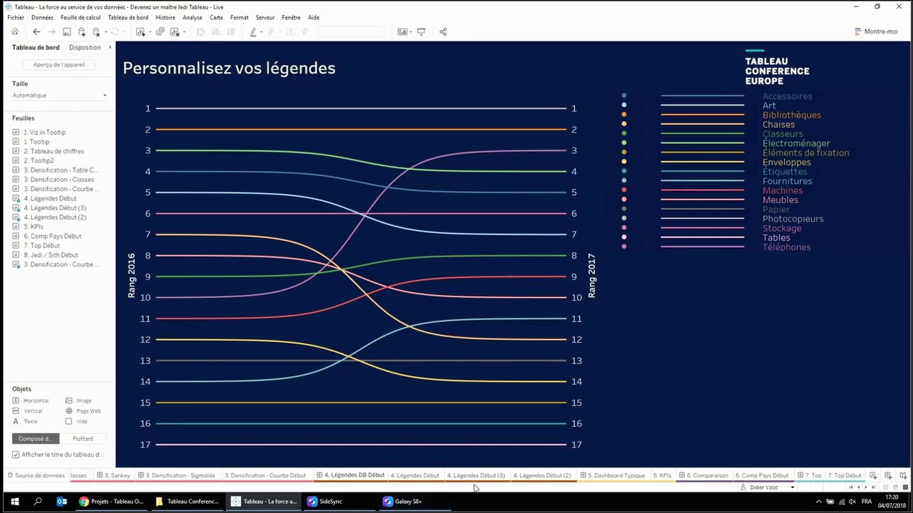
# - On the 5. Dashboard Typique dashboard, widen the Bénéfice and Montant des ventes KPIs so their values fit
pyautogui.click(593, 476)
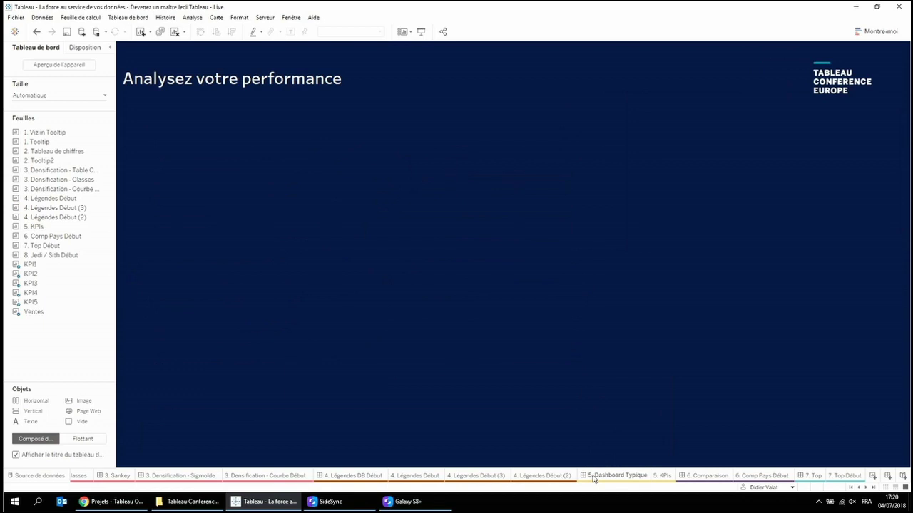
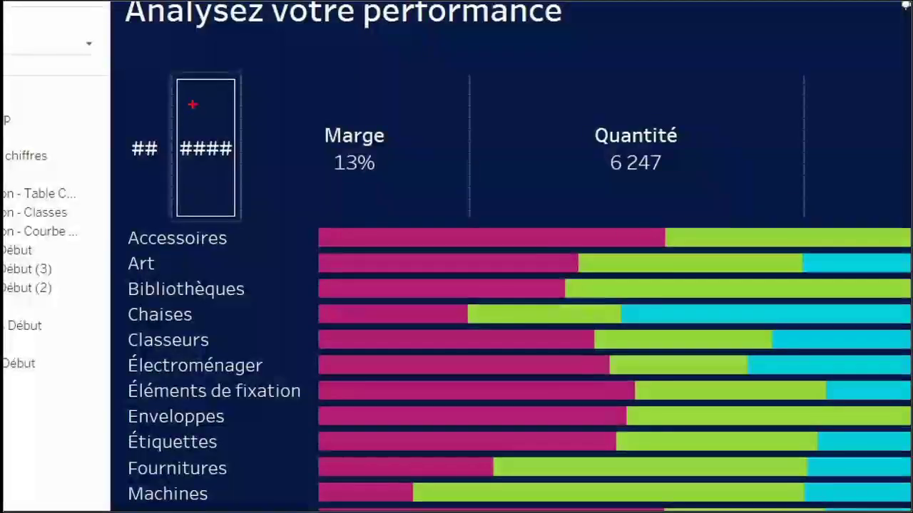
pyautogui.moveTo(192, 105)
pyautogui.mouseDown()
pyautogui.moveTo(179, 202)
pyautogui.moveTo(274, 130)
pyautogui.moveTo(194, 102)
pyautogui.mouseUp()
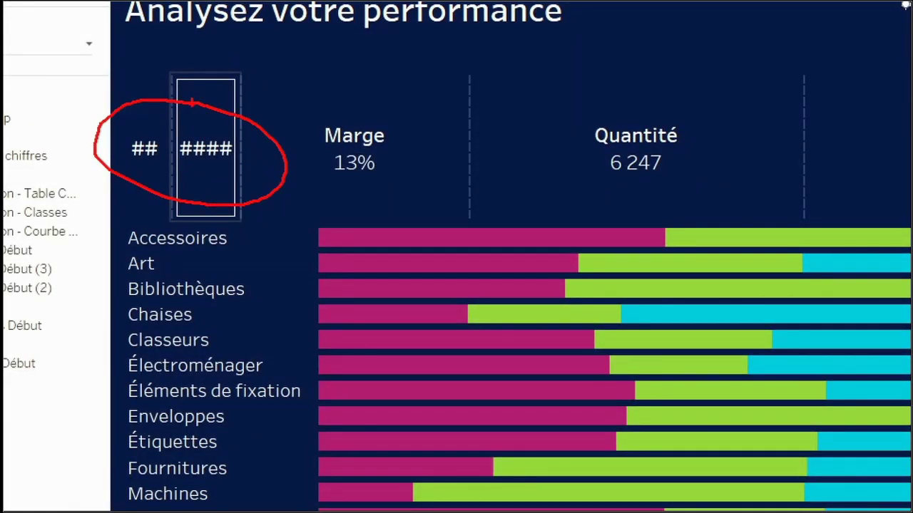
pyautogui.press('Escape')
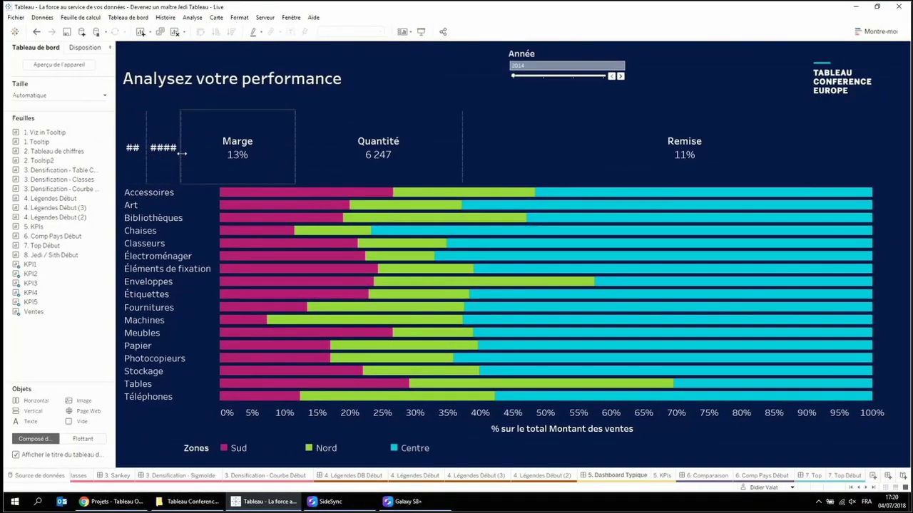
pyautogui.moveTo(182, 154); pyautogui.dragTo(329, 157)
pyautogui.click(151, 157)
pyautogui.moveTo(148, 151); pyautogui.dragTo(285, 151)
# - Select the horizontal layout container that holds the five KPI sheets, starting from the Bénéfice KPI
pyautogui.moveTo(35, 269)
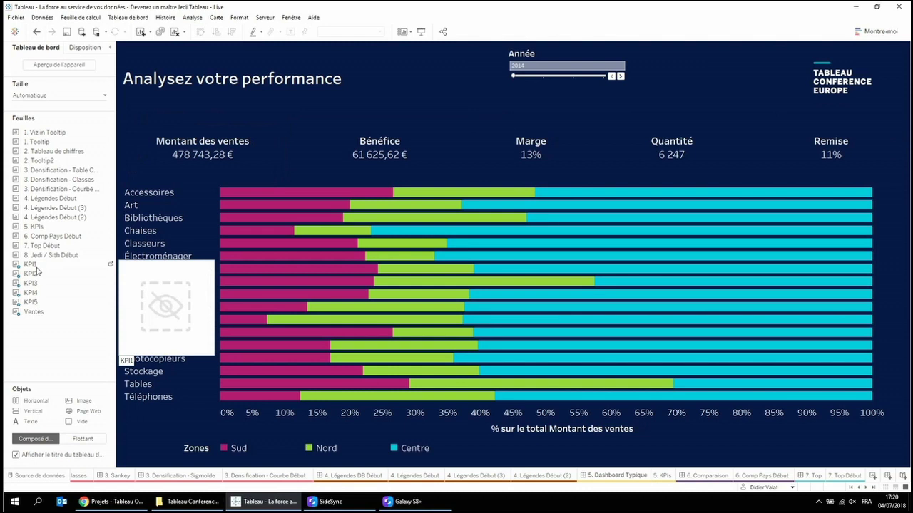
pyautogui.click(262, 152)
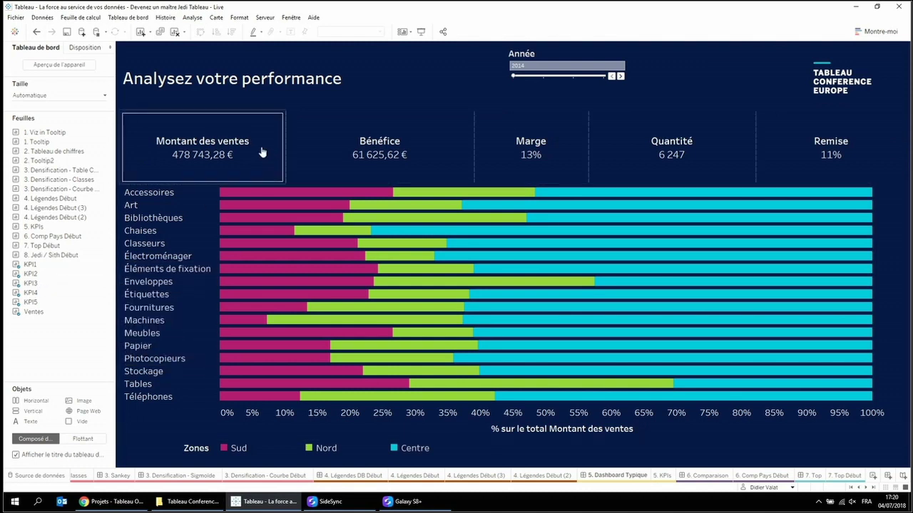
pyautogui.click(324, 143)
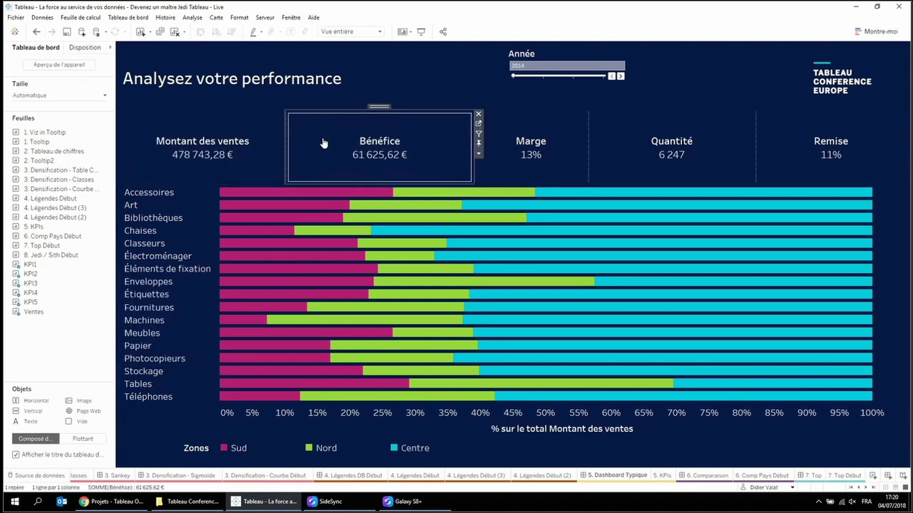
pyautogui.moveTo(70, 267)
pyautogui.moveTo(378, 107); pyautogui.dragTo(380, 108)
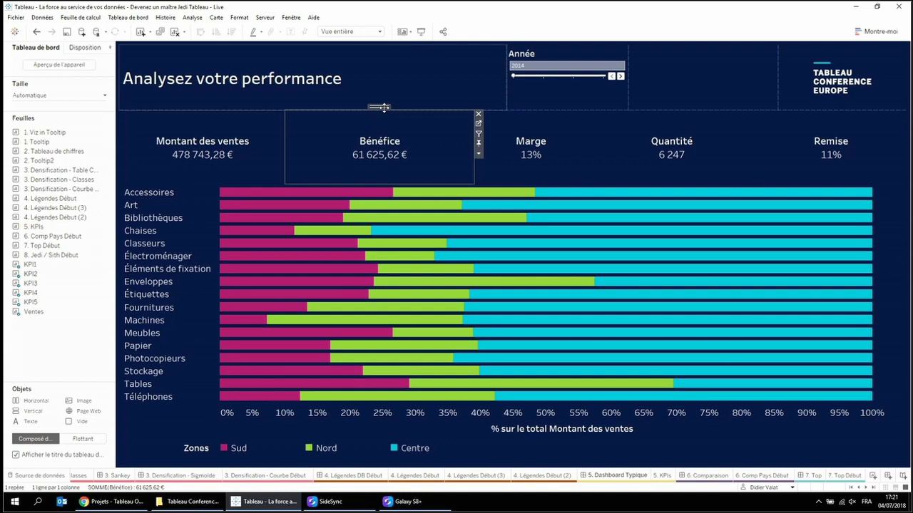
pyautogui.moveTo(384, 107); pyautogui.dragTo(384, 107)
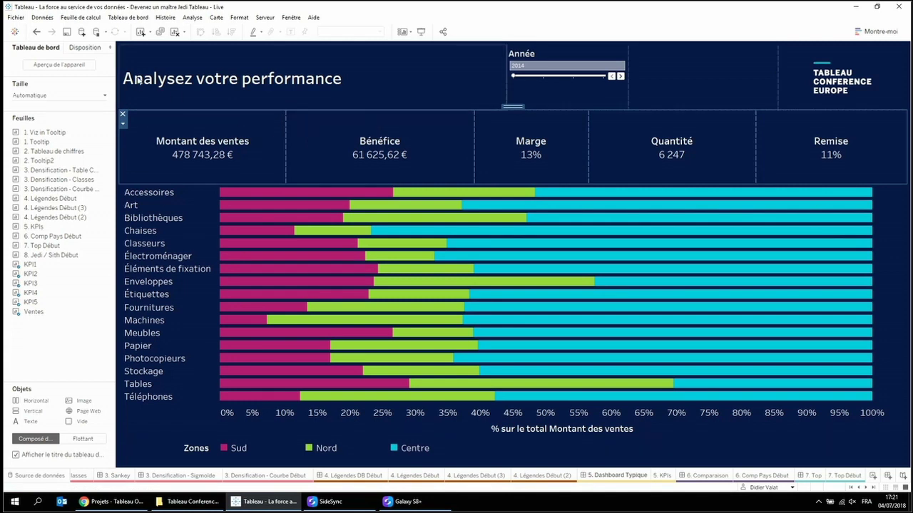
# - Expand the dashboard's item hierarchy down to the horizontal container with KPI1 to KPI5 and make its nested names readable
pyautogui.click(91, 47)
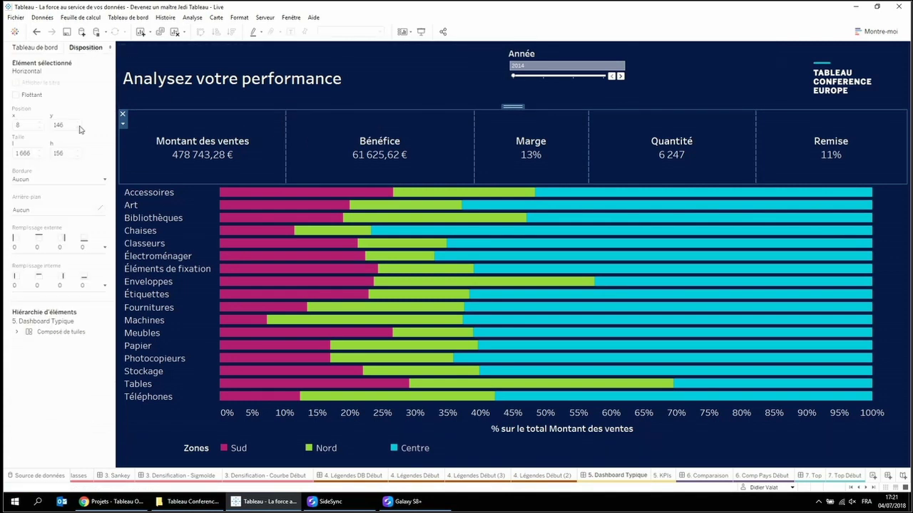
pyautogui.click(17, 332)
pyautogui.click(27, 343)
pyautogui.click(36, 353)
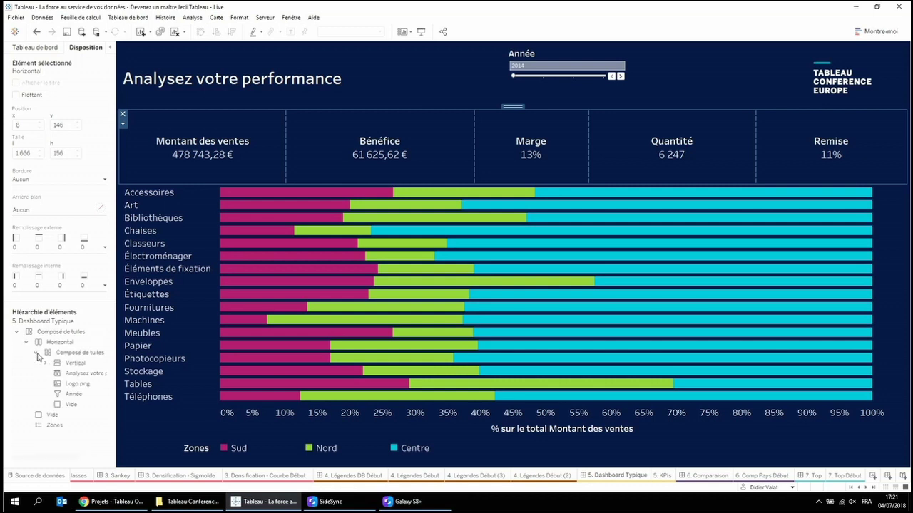
pyautogui.click(45, 363)
pyautogui.click(55, 373)
pyautogui.click(63, 384)
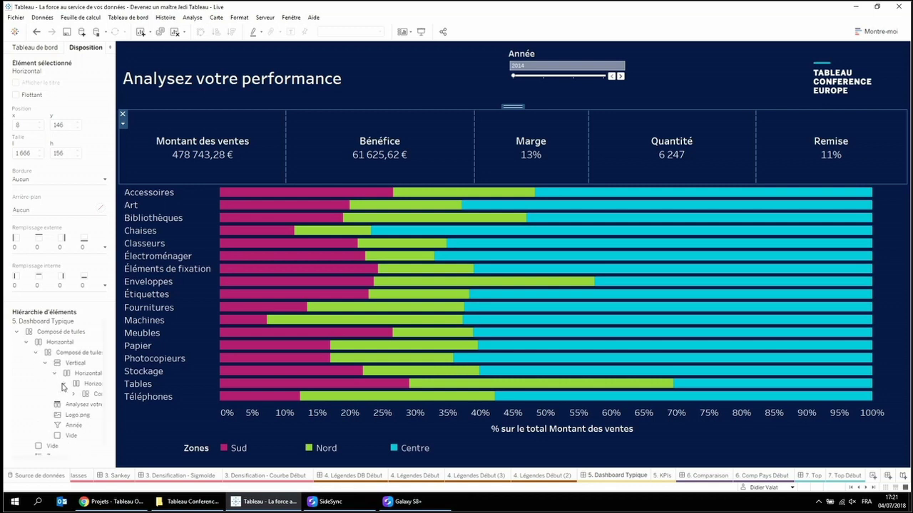
pyautogui.click(72, 394)
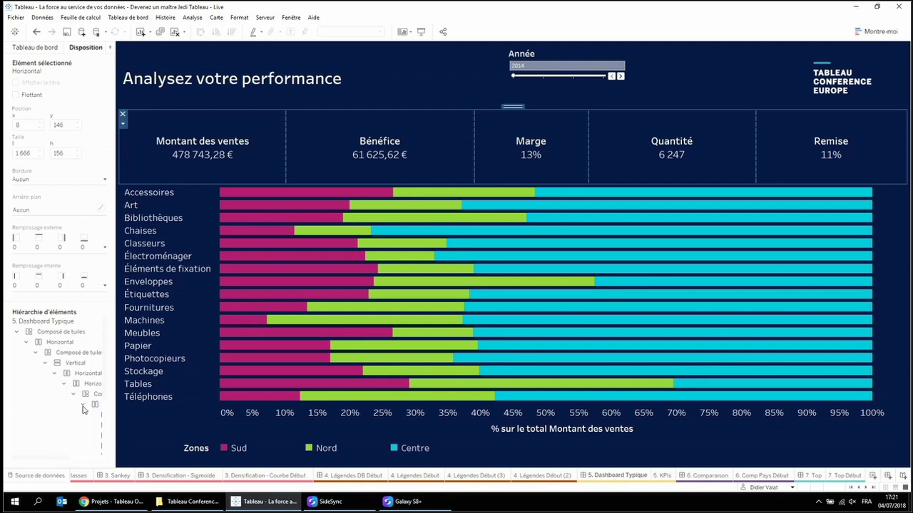
pyautogui.moveTo(116, 396); pyautogui.dragTo(179, 372)
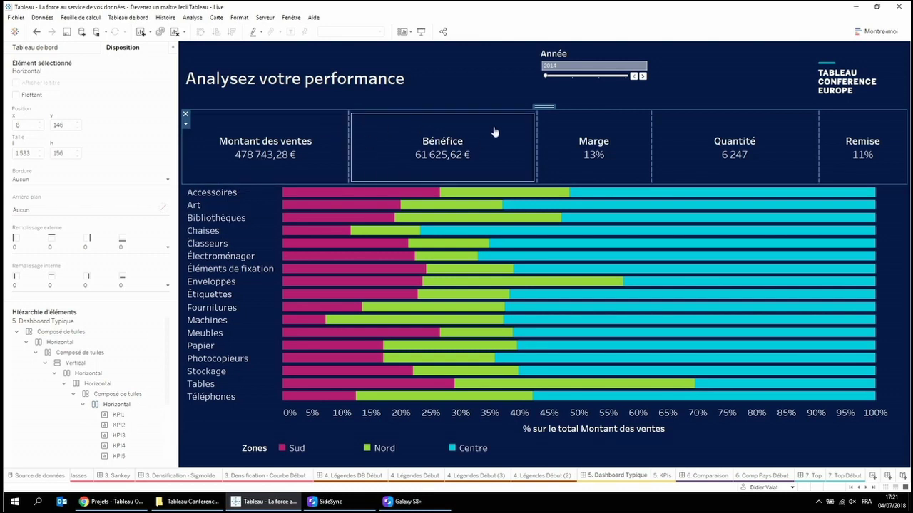
# - Distribute the contents of the KPI container evenly and narrow the layout pane again
pyautogui.rightClick(546, 112)
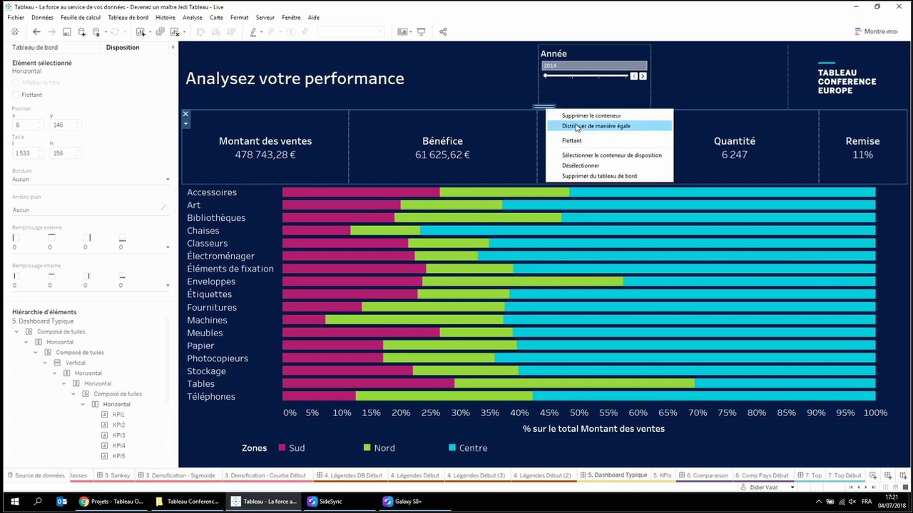
pyautogui.click(576, 126)
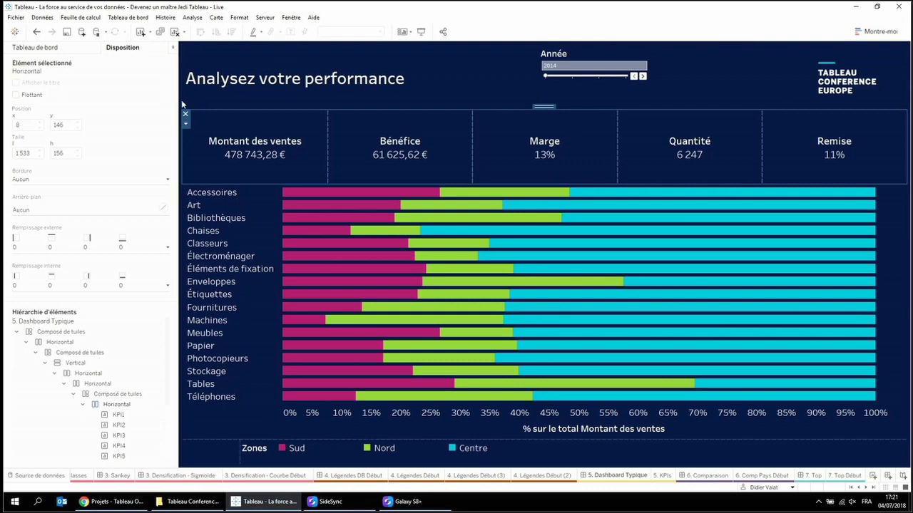
pyautogui.moveTo(177, 96); pyautogui.dragTo(142, 117)
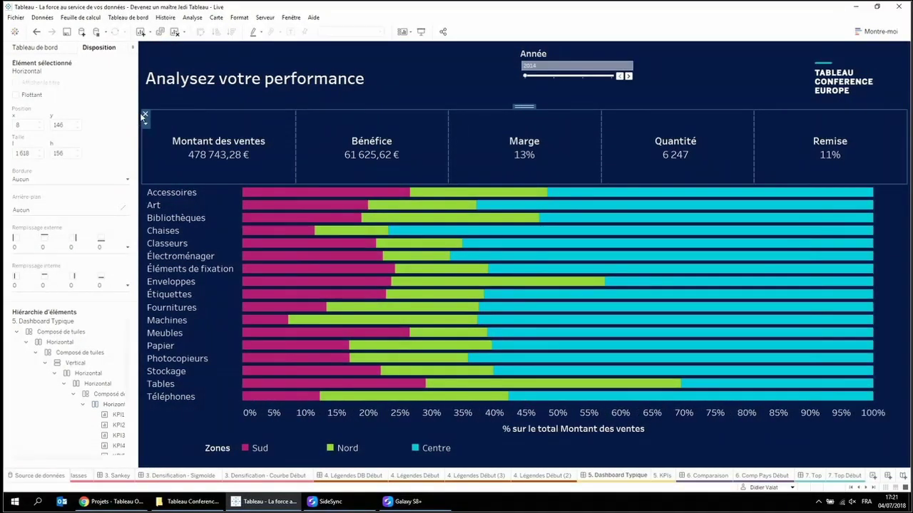
# - Return to the dashboard's sheet list and test the Année filter by moving forward one year and back to 2014
pyautogui.click(35, 46)
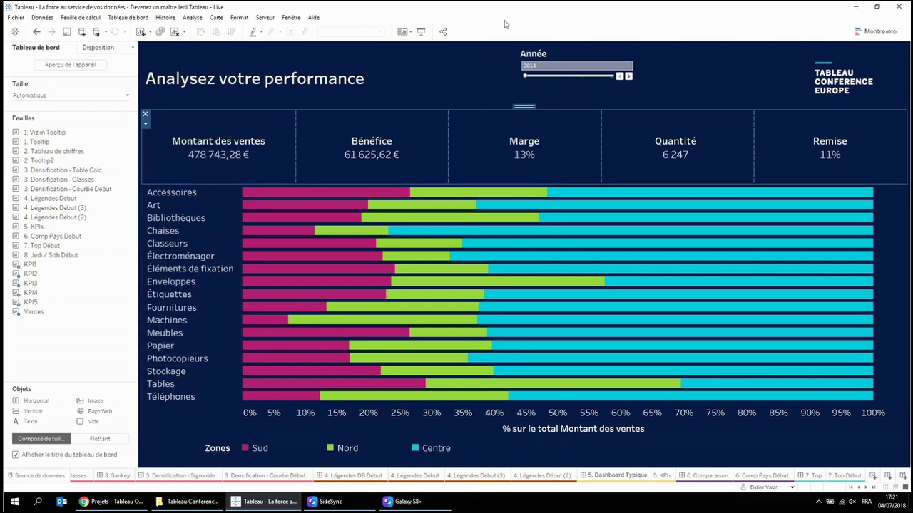
pyautogui.click(628, 76)
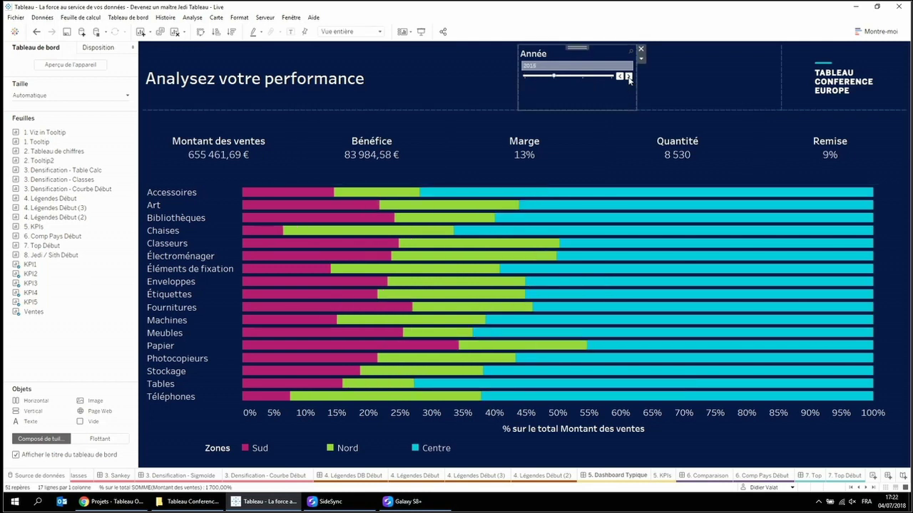
pyautogui.click(618, 77)
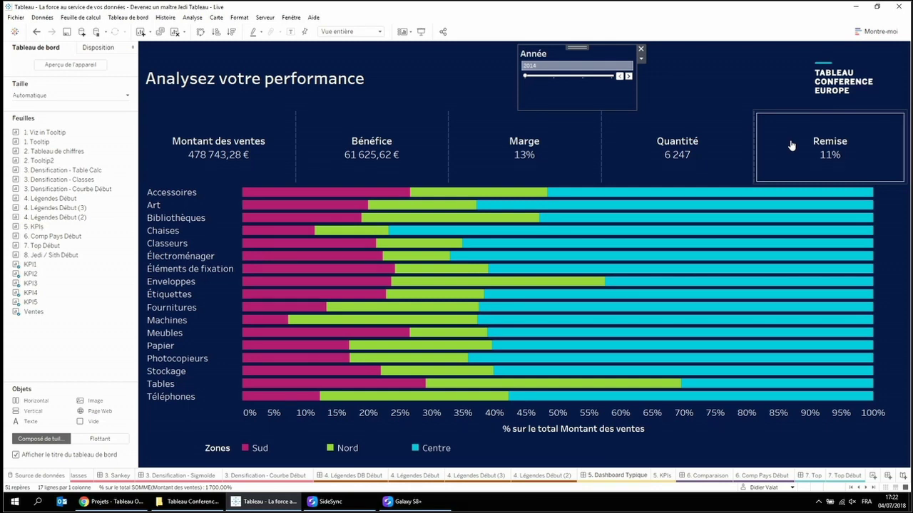
# - On the 5. KPIs worksheet, use the Hypermarché data source and add Noms de mesures to build a table of measures
pyautogui.click(659, 478)
pyautogui.click(76, 66)
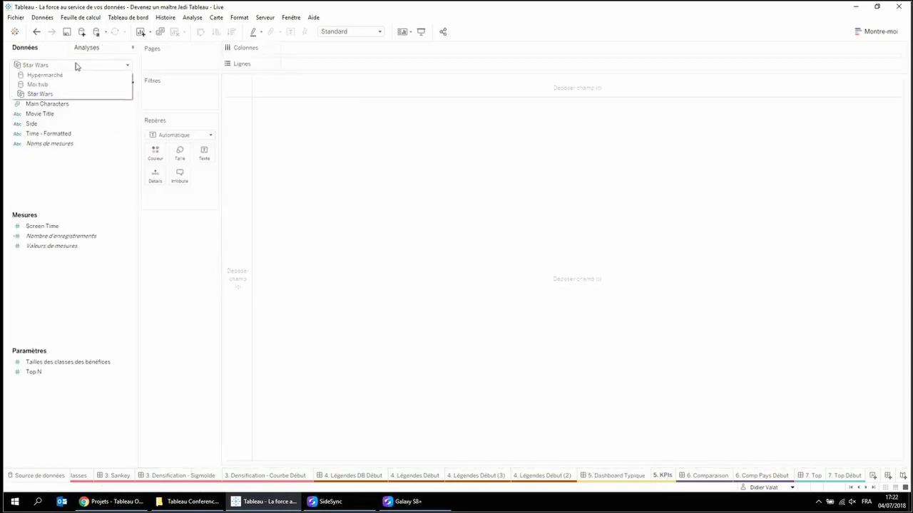
pyautogui.click(74, 76)
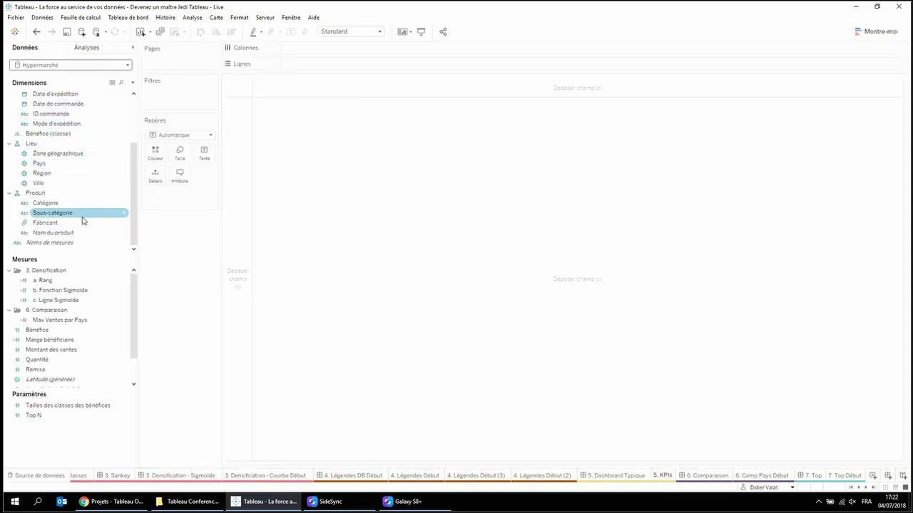
pyautogui.click(74, 243)
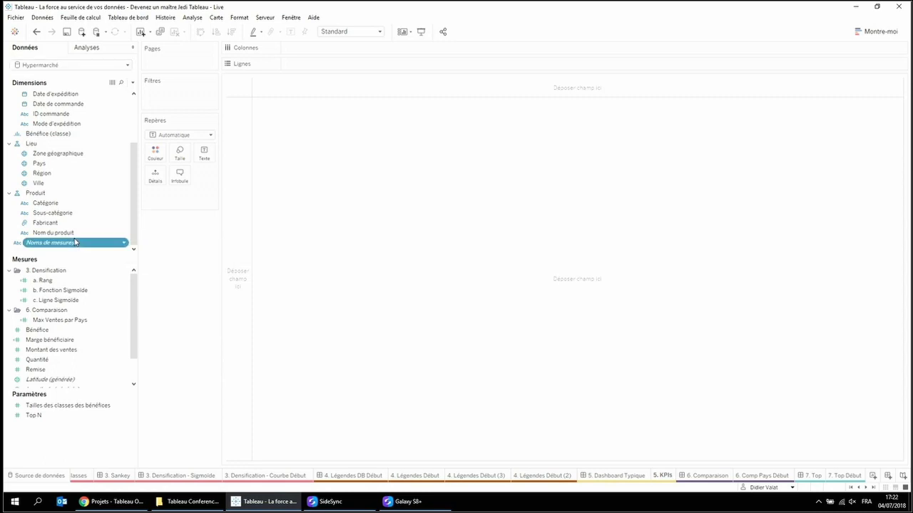
pyautogui.doubleClick(75, 242)
# - Remove Max Ventes par Pays and Nombre d'enregistrements from the measure values and fit the table to the width
pyautogui.moveTo(158, 309); pyautogui.dragTo(183, 363)
pyautogui.moveTo(182, 321); pyautogui.dragTo(139, 378)
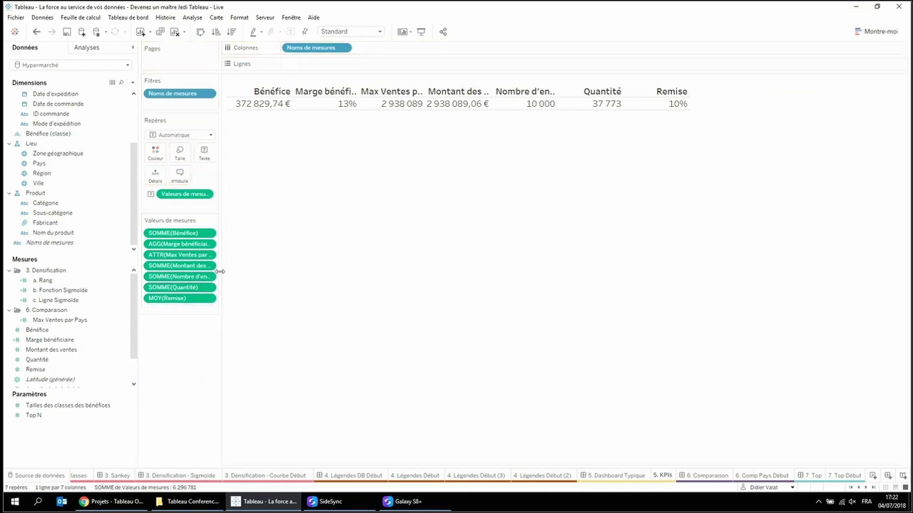
pyautogui.moveTo(218, 272); pyautogui.dragTo(197, 349)
pyautogui.moveTo(215, 266); pyautogui.dragTo(229, 321)
pyautogui.click(379, 32)
pyautogui.click(366, 52)
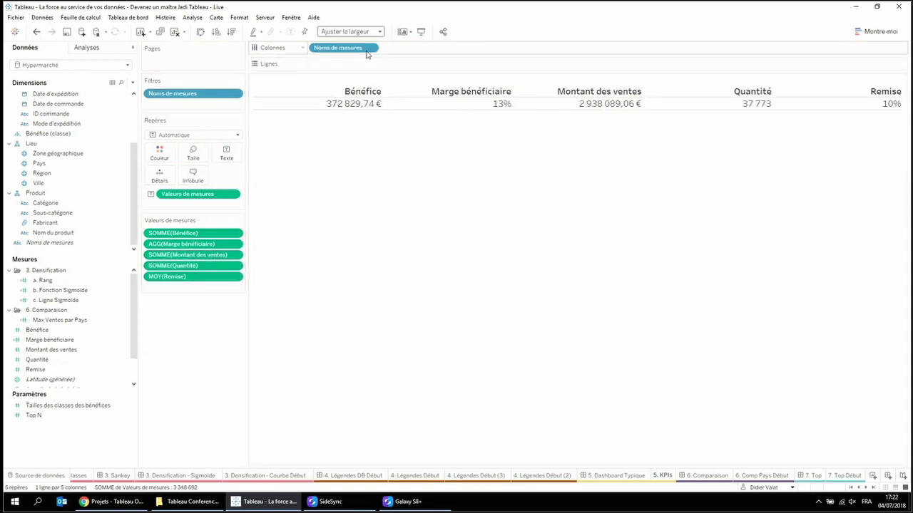
# - Set the horizontal alignment of the table's text values to centred
pyautogui.click(226, 152)
pyautogui.click(308, 186)
pyautogui.click(279, 224)
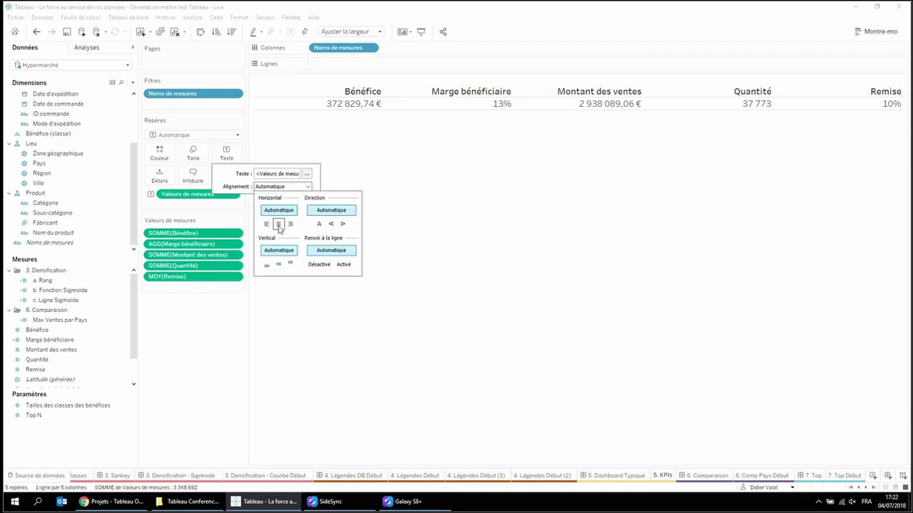
# - Format the Valeurs de mesures label in bold at size 18
pyautogui.click(306, 174)
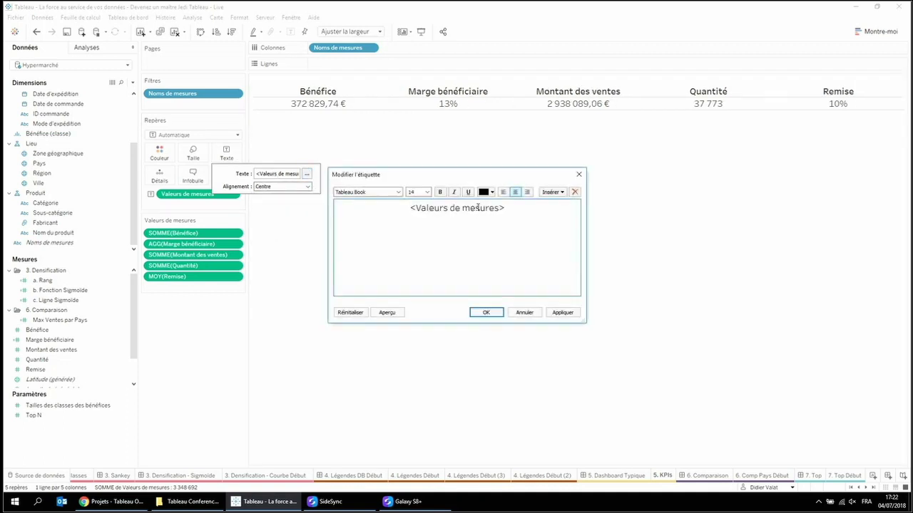
pyautogui.moveTo(410, 208); pyautogui.dragTo(505, 208)
pyautogui.click(440, 191)
pyautogui.click(428, 192)
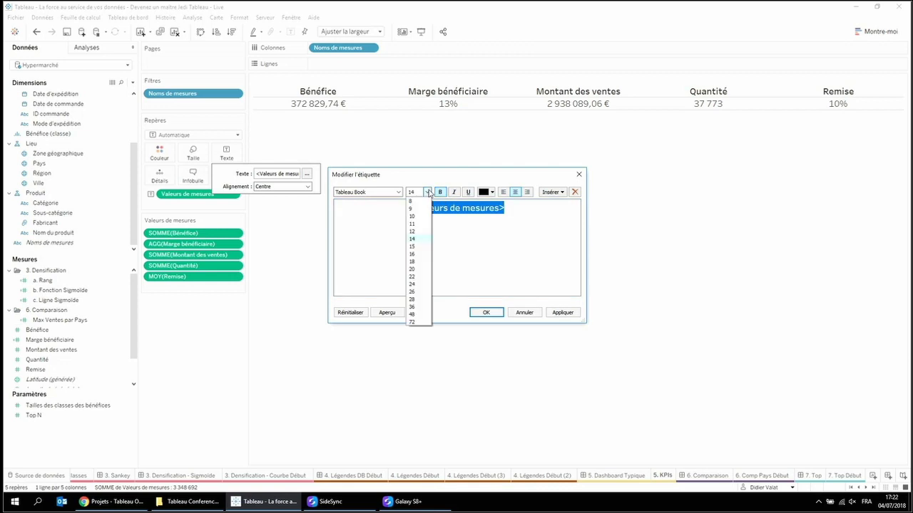
pyautogui.click(420, 261)
pyautogui.click(563, 312)
pyautogui.click(493, 313)
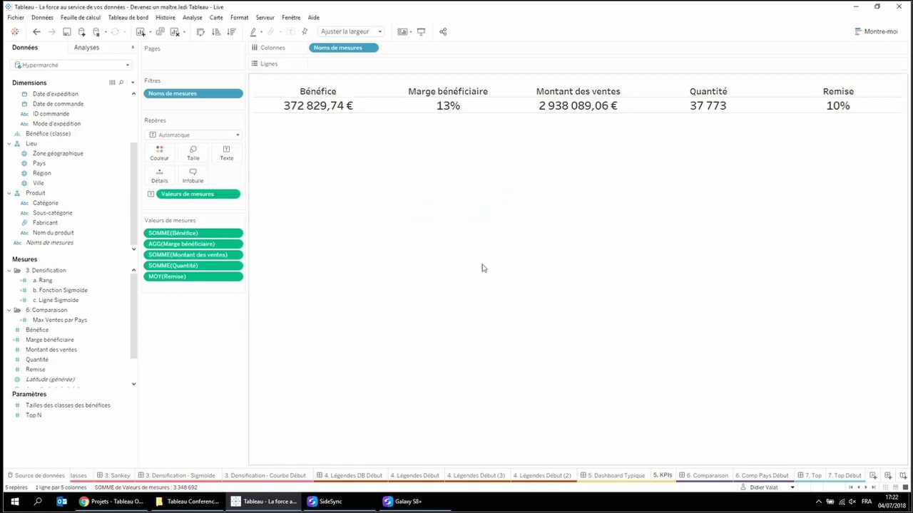
# - On the 5. Dashboard Typique dashboard, replace the container of five separate KPIs with the 5. KPIs sheet, permanently deleting their hidden worksheets
pyautogui.click(620, 476)
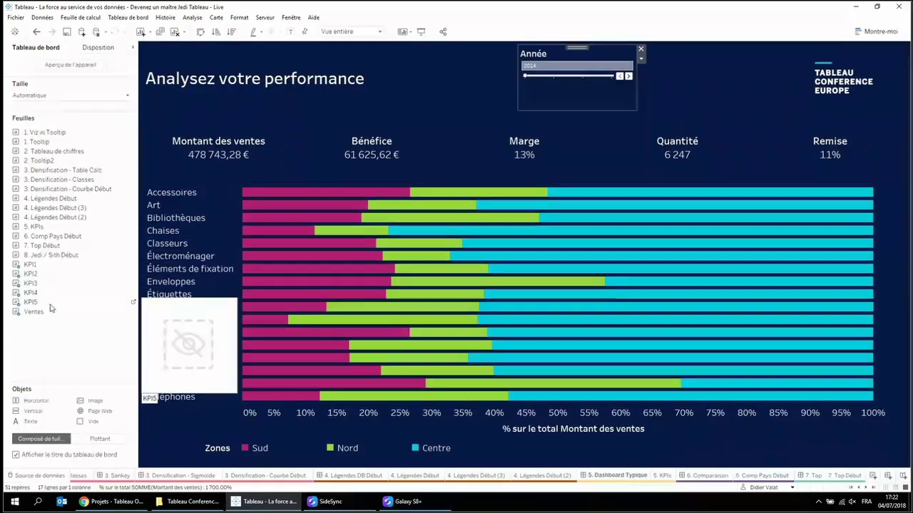
pyautogui.moveTo(48, 230); pyautogui.dragTo(332, 114)
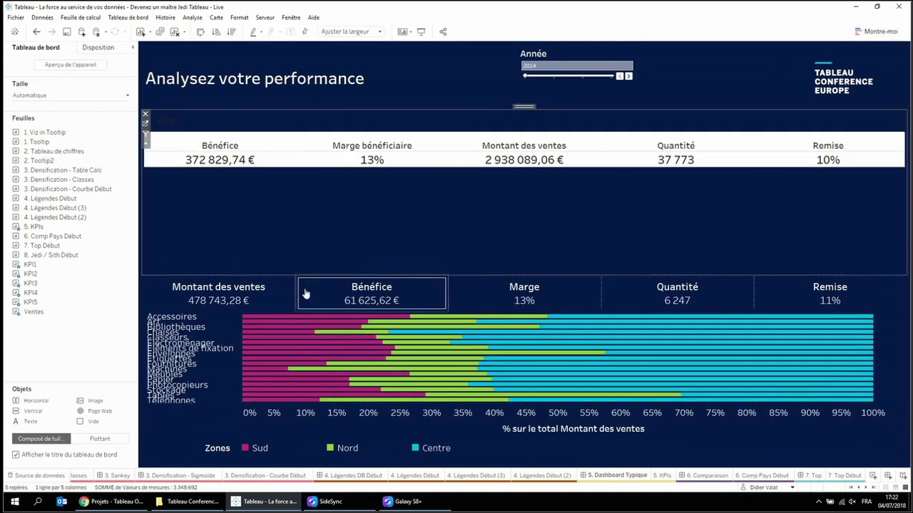
pyautogui.click(305, 293)
pyautogui.doubleClick(371, 272)
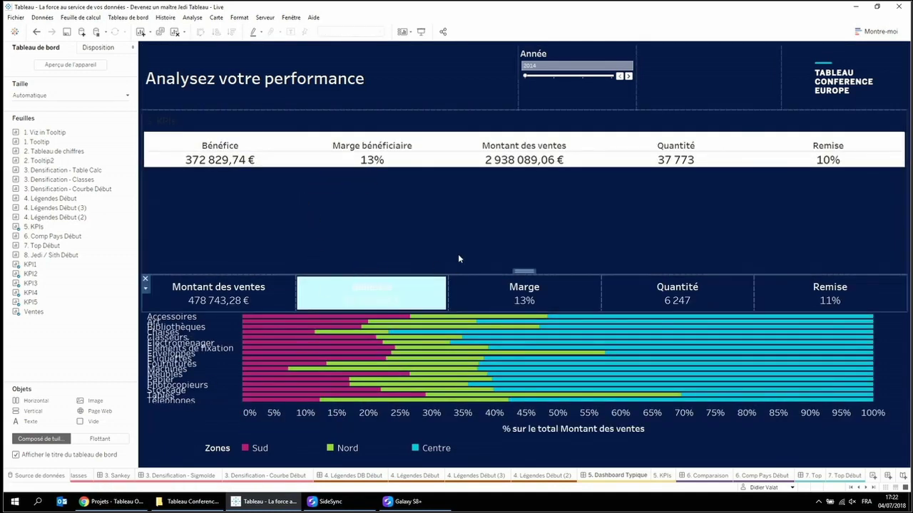
pyautogui.click(145, 279)
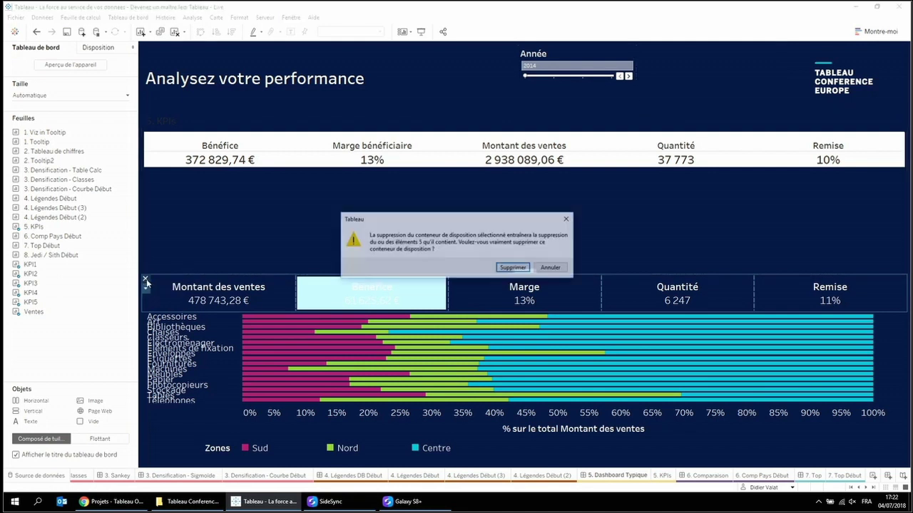
pyautogui.click(514, 267)
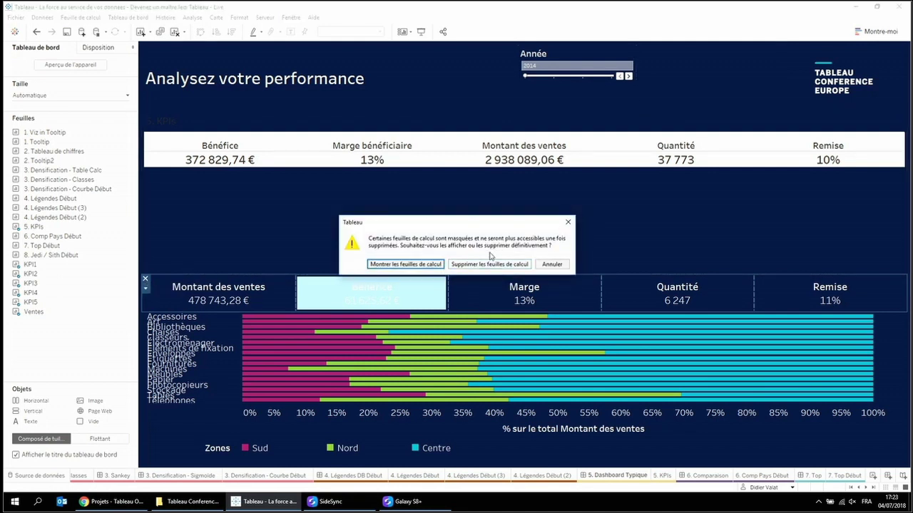
pyautogui.click(474, 268)
pyautogui.click(491, 258)
# - Reduce the height of the KPI table's zone on the dashboard and set its fit to Vue entière
pyautogui.moveTo(498, 274); pyautogui.dragTo(493, 196)
pyautogui.click(453, 162)
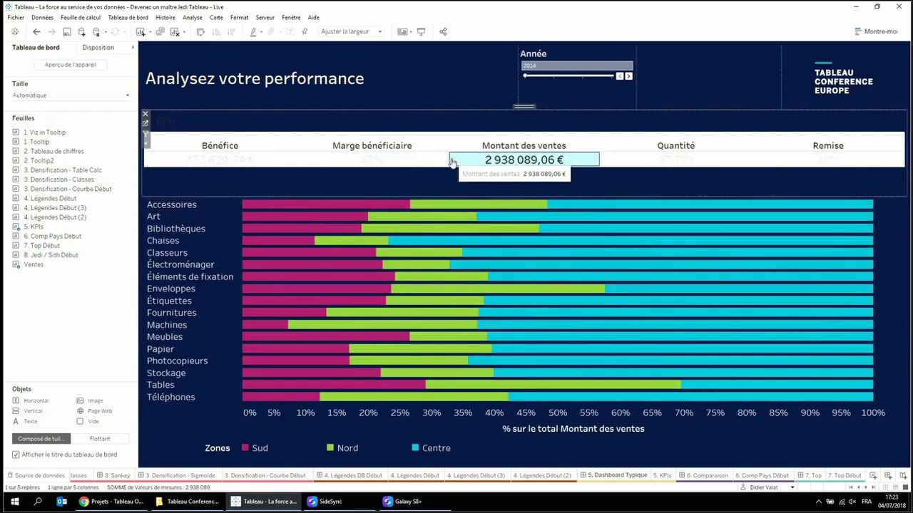
pyautogui.click(365, 32)
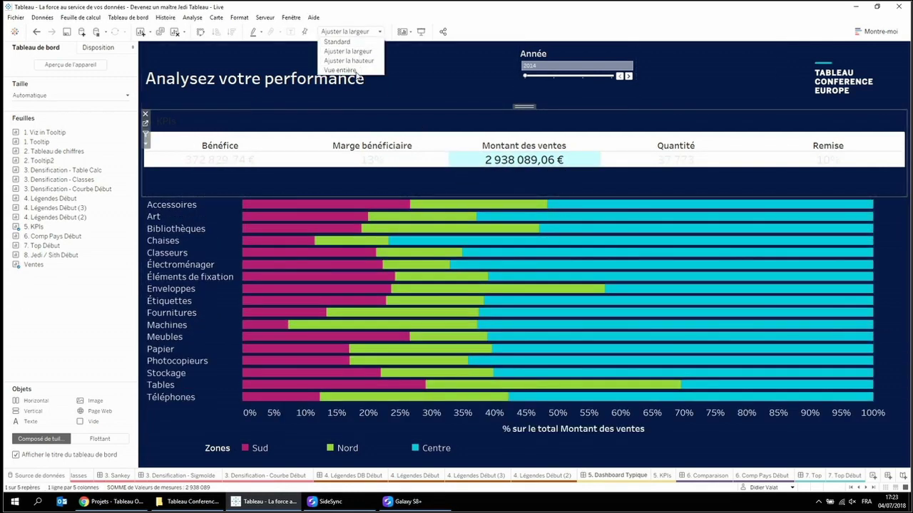
pyautogui.click(343, 70)
# - Hide the KPI sheet's title and set its worksheet background shading to Aucun
pyautogui.rightClick(232, 125)
pyautogui.click(256, 145)
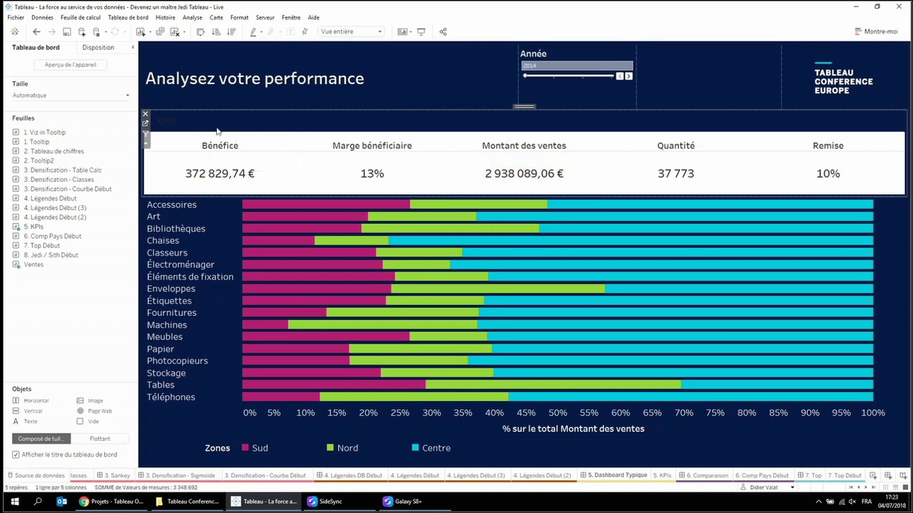
pyautogui.click(275, 123)
pyautogui.rightClick(276, 123)
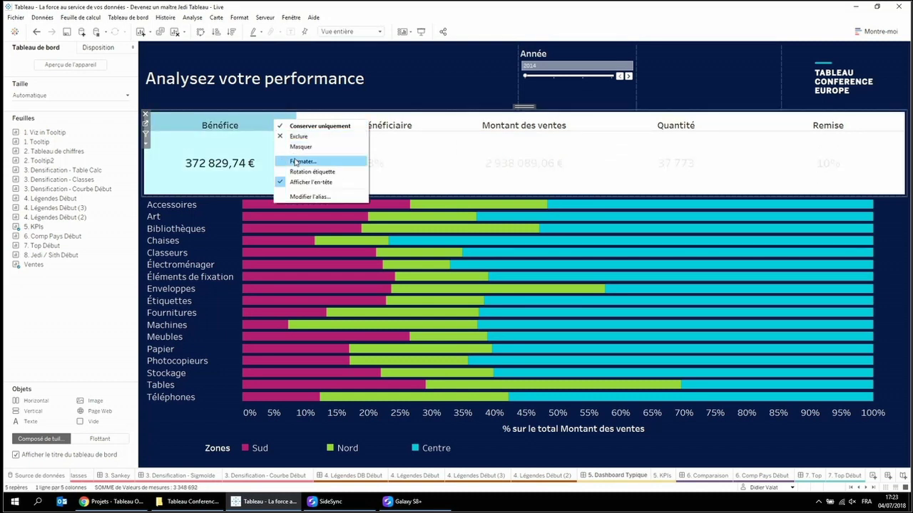
pyautogui.click(301, 161)
pyautogui.click(38, 64)
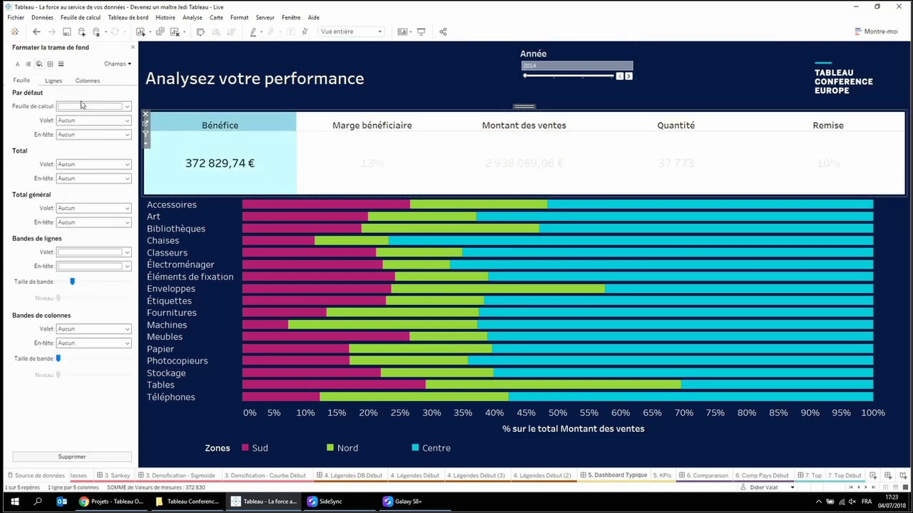
pyautogui.click(81, 105)
pyautogui.click(96, 118)
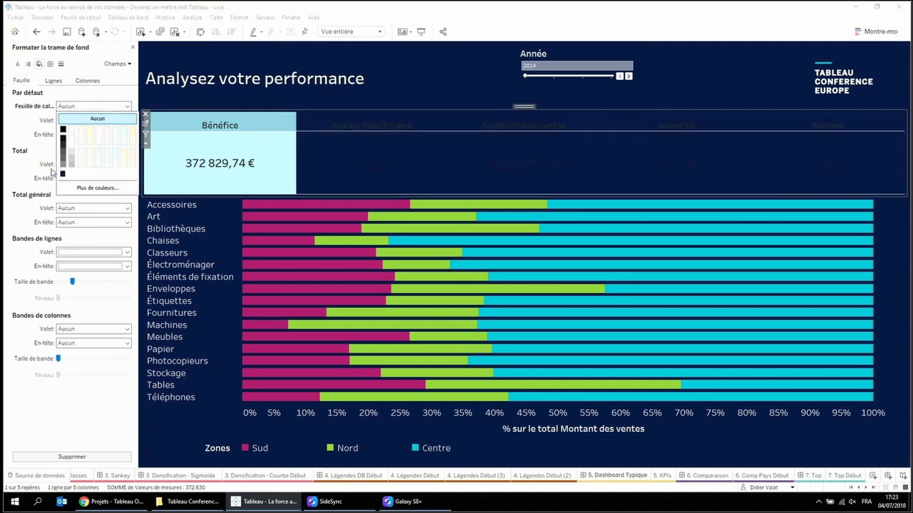
# - Set the KPI table's row separator to Aucun and its worksheet font colour to white
pyautogui.click(49, 64)
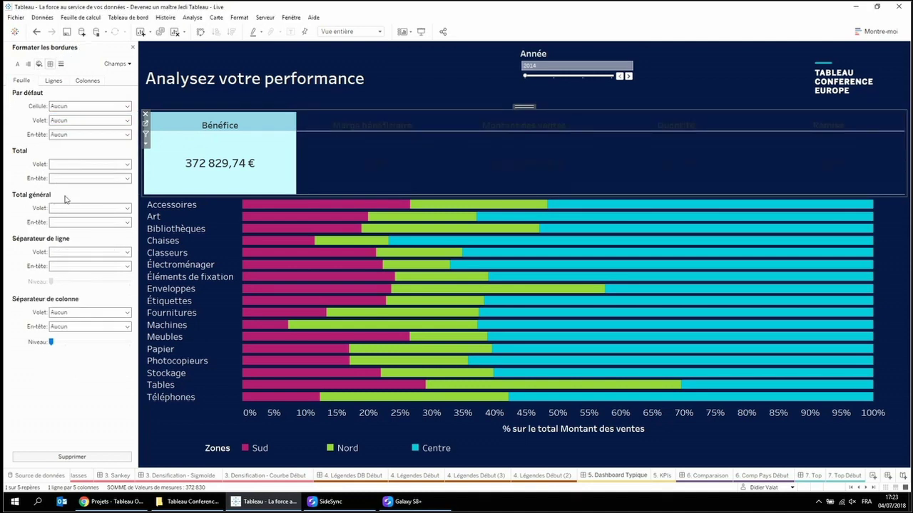
pyautogui.click(82, 252)
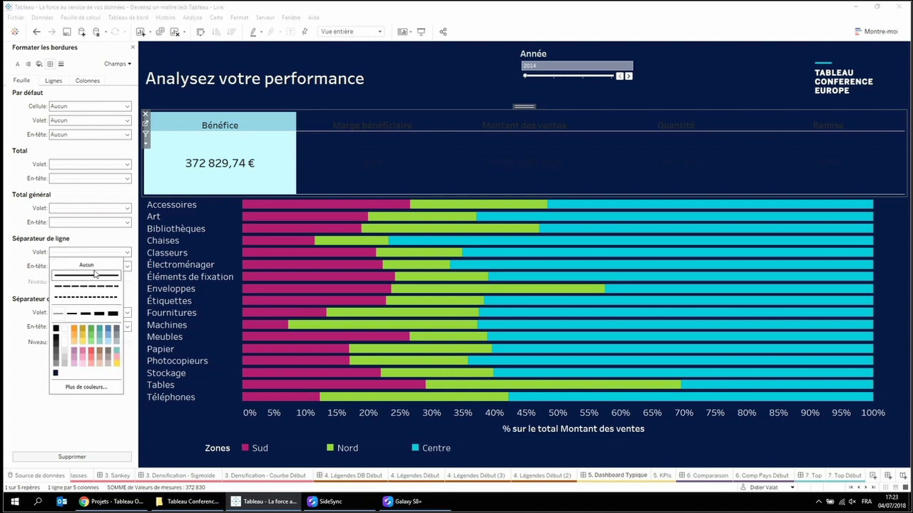
pyautogui.click(18, 64)
pyautogui.click(68, 105)
pyautogui.click(72, 144)
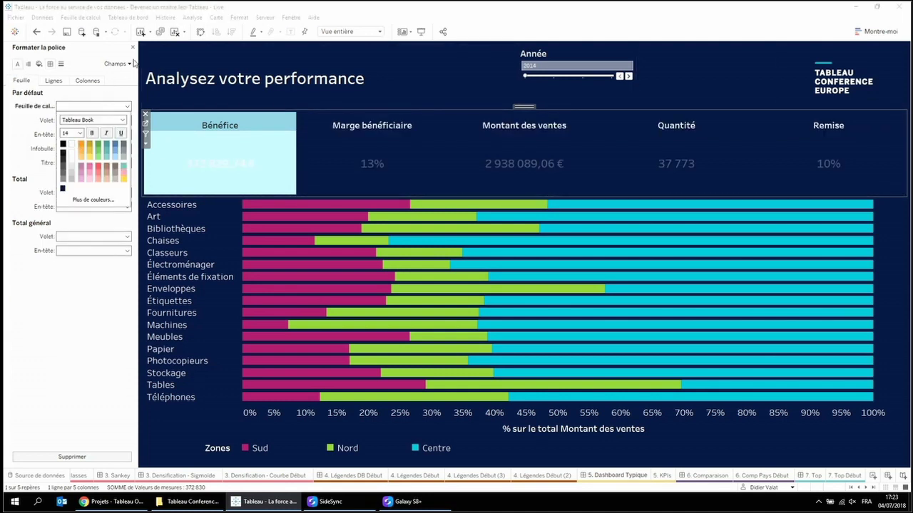
pyautogui.click(132, 48)
pyautogui.click(273, 118)
pyautogui.click(278, 123)
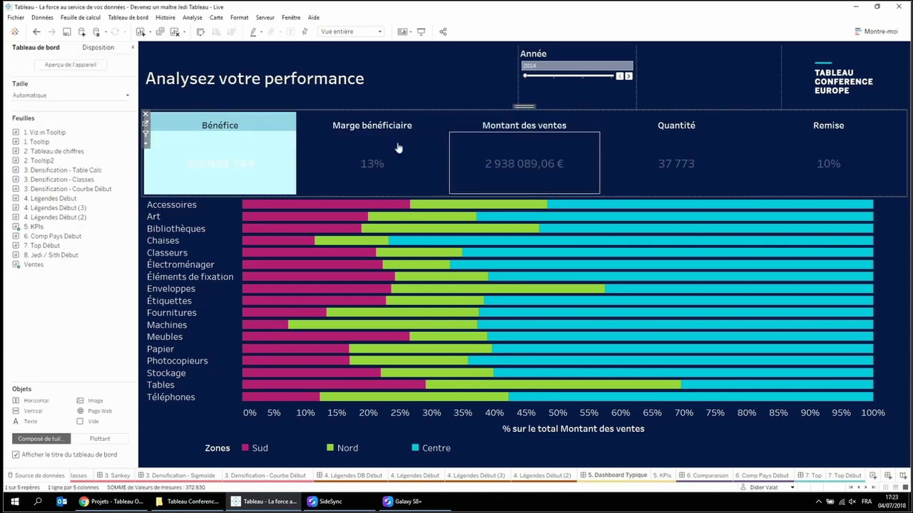
pyautogui.click(280, 156)
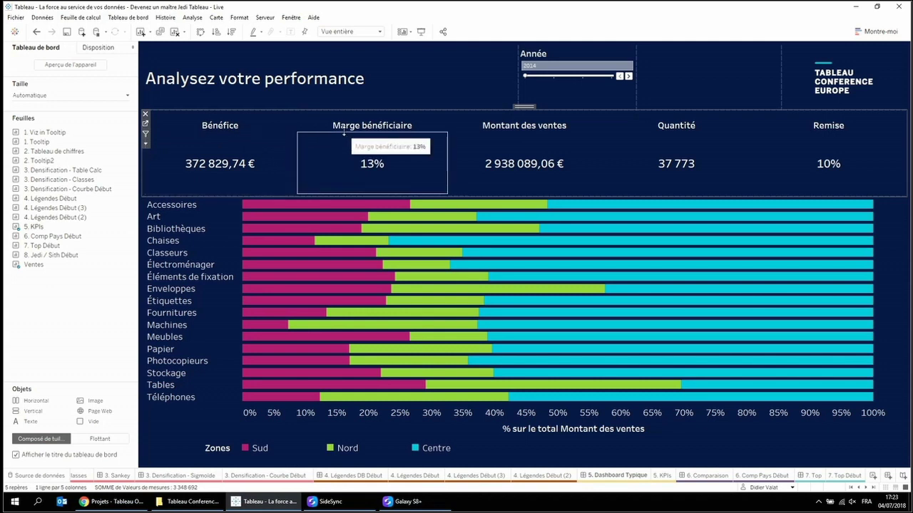
# - Step the Année filter forward and back to 2015 to check whether the KPI values respond
pyautogui.click(629, 76)
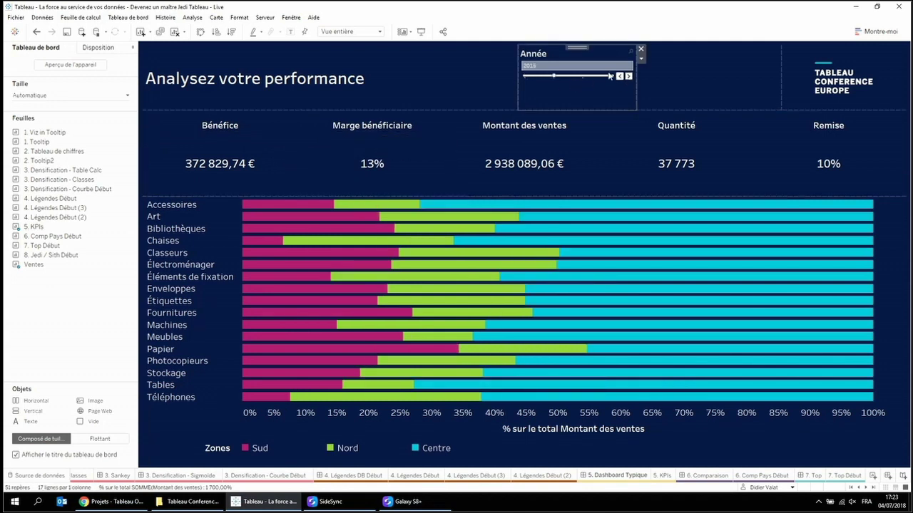
pyautogui.click(628, 76)
pyautogui.click(619, 76)
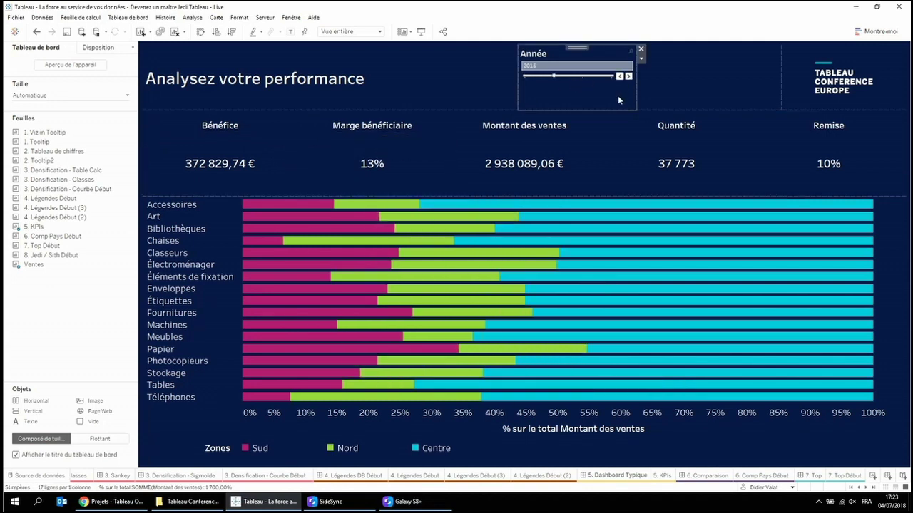
# - Apply the Année filter to the 5. KPIs worksheet as well and set the year to 2014
pyautogui.click(641, 58)
pyautogui.moveTo(672, 82)
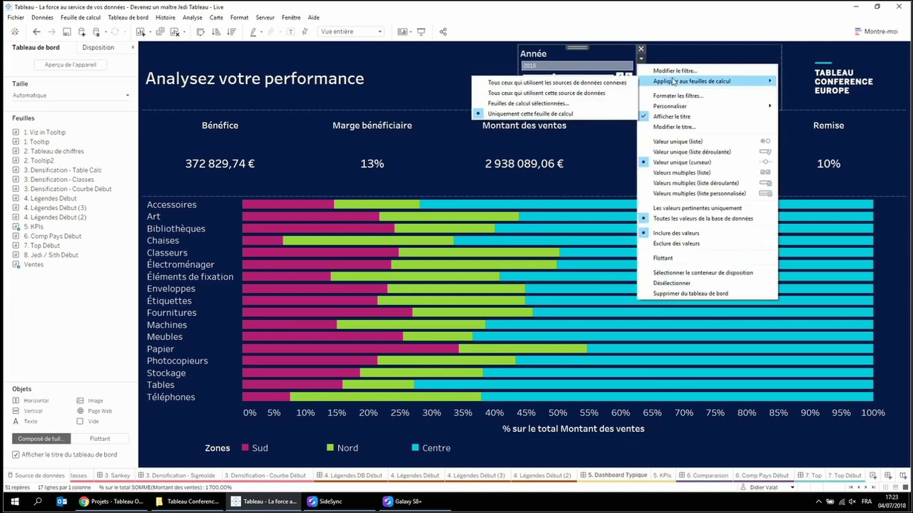
pyautogui.click(585, 103)
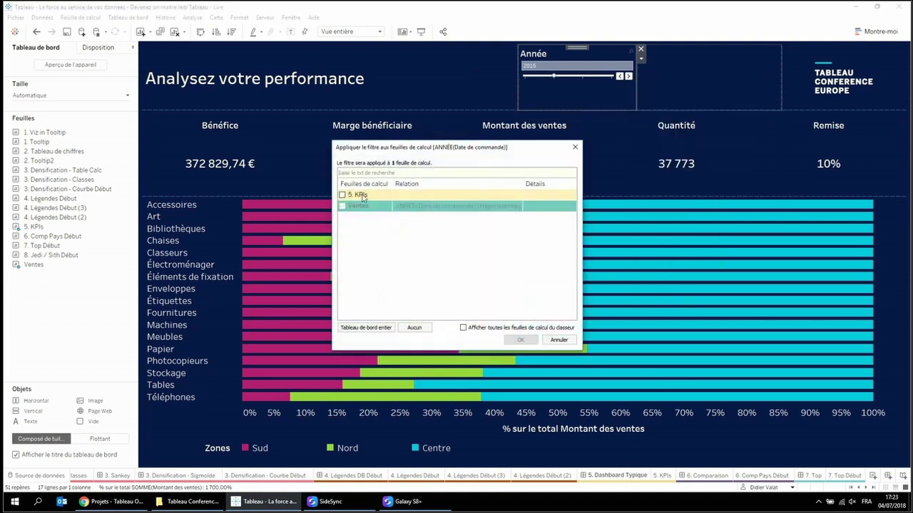
pyautogui.click(342, 195)
pyautogui.click(521, 339)
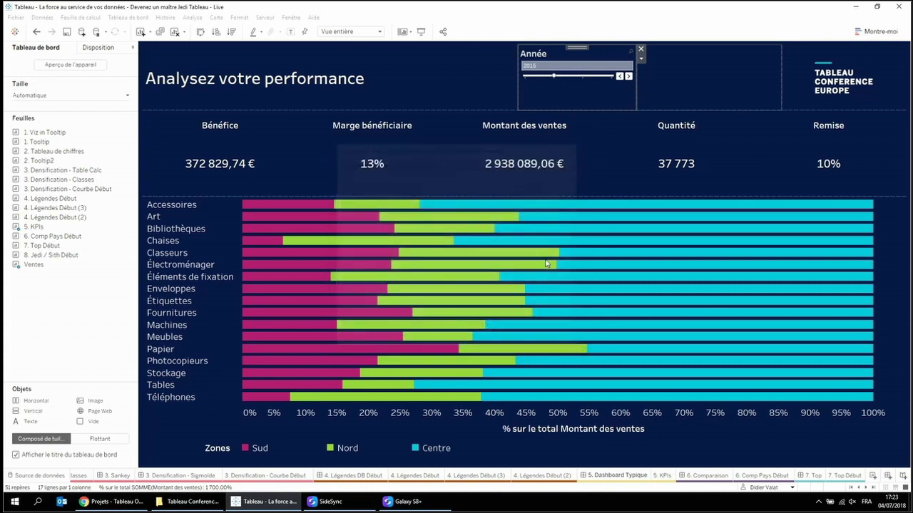
pyautogui.click(620, 76)
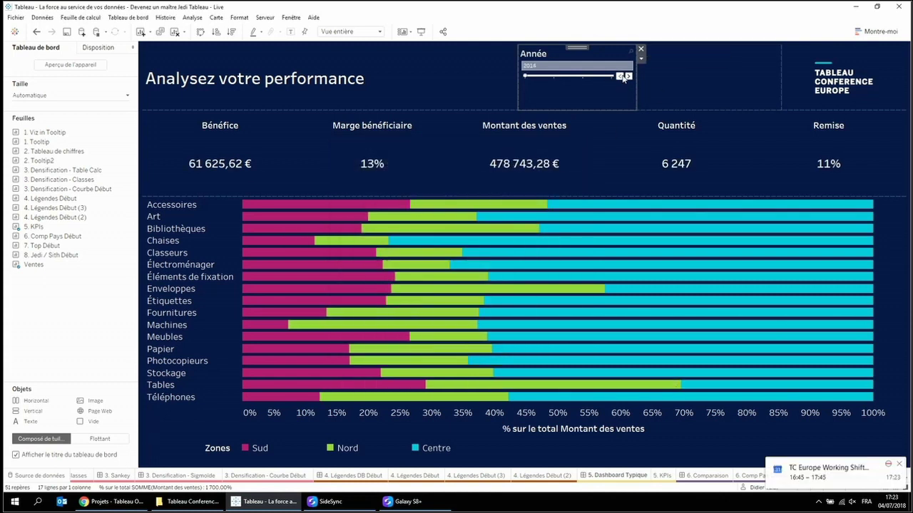
pyautogui.moveTo(587, 156)
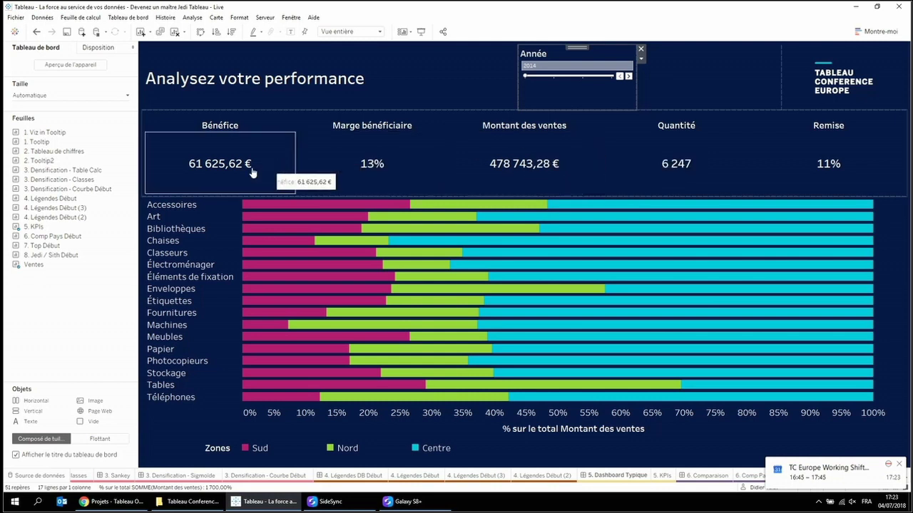
pyautogui.moveTo(670, 176)
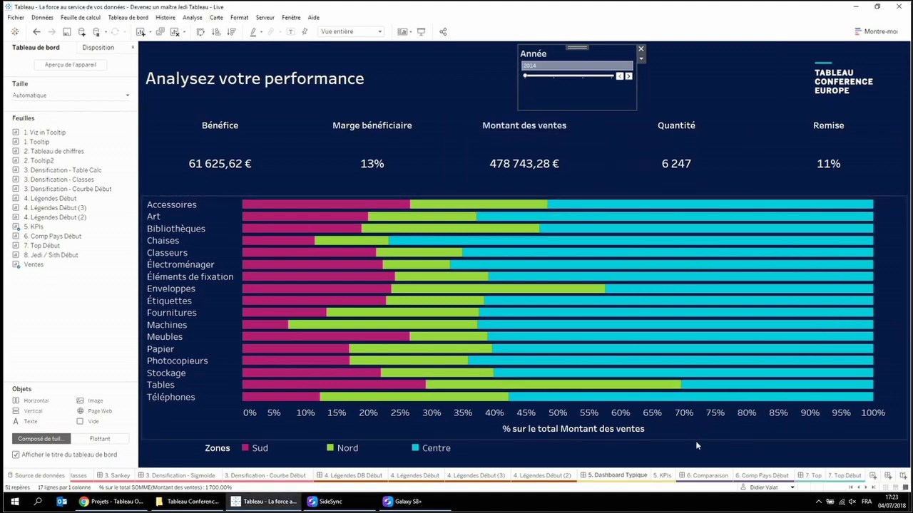
# - Switch to the 6. Comparaison dashboard and show the details of the Centre sales bar
pyautogui.click(683, 478)
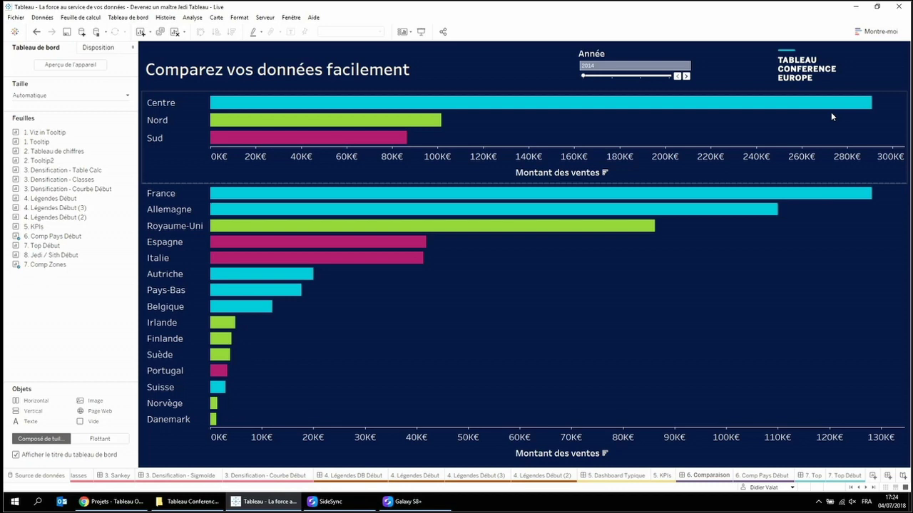
pyautogui.moveTo(833, 102)
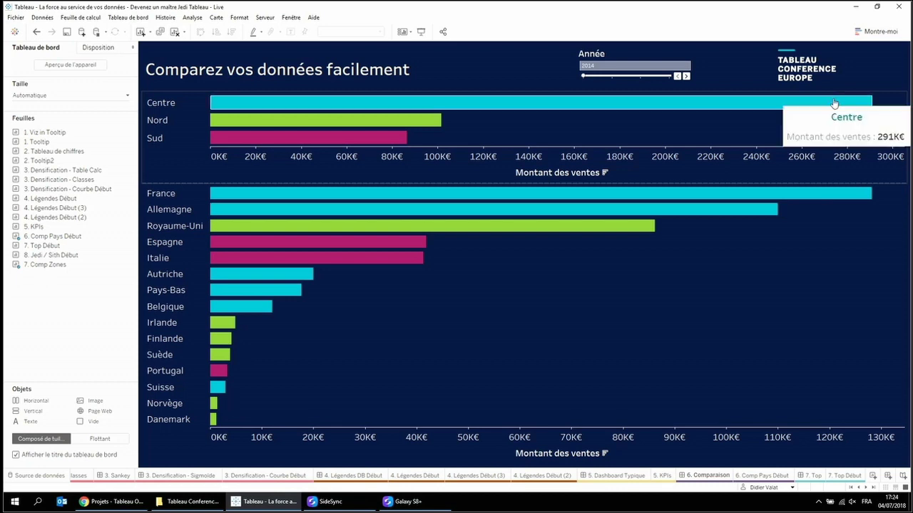
# - Compare the sales details of the France bar with those of the Centre bar, and select the country chart
pyautogui.moveTo(850, 198)
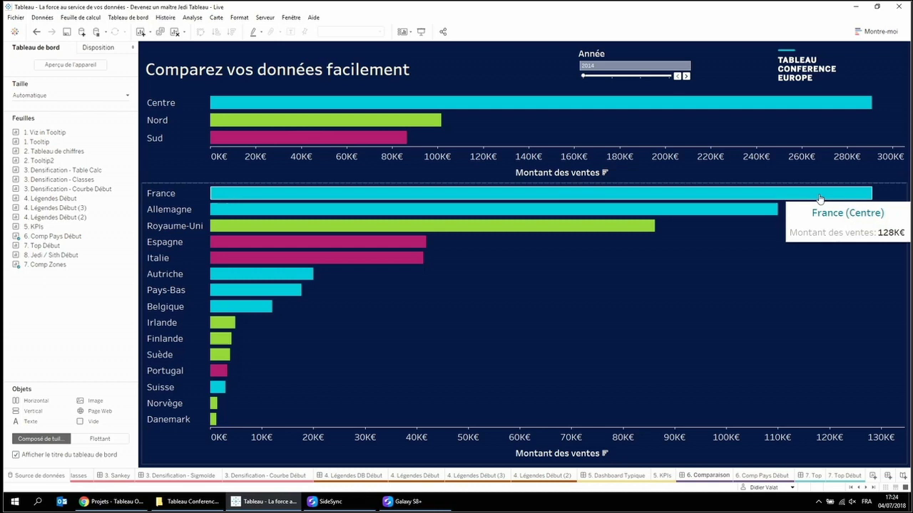
pyautogui.moveTo(803, 110)
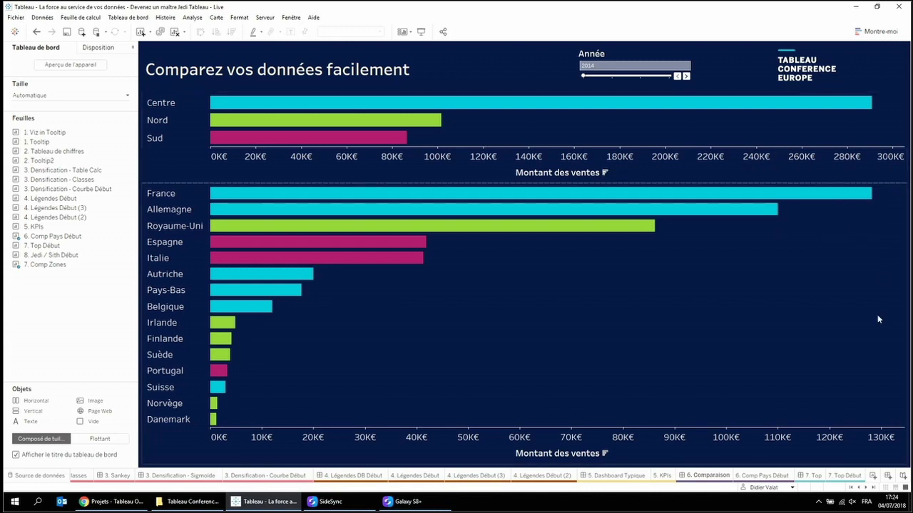
pyautogui.click(771, 270)
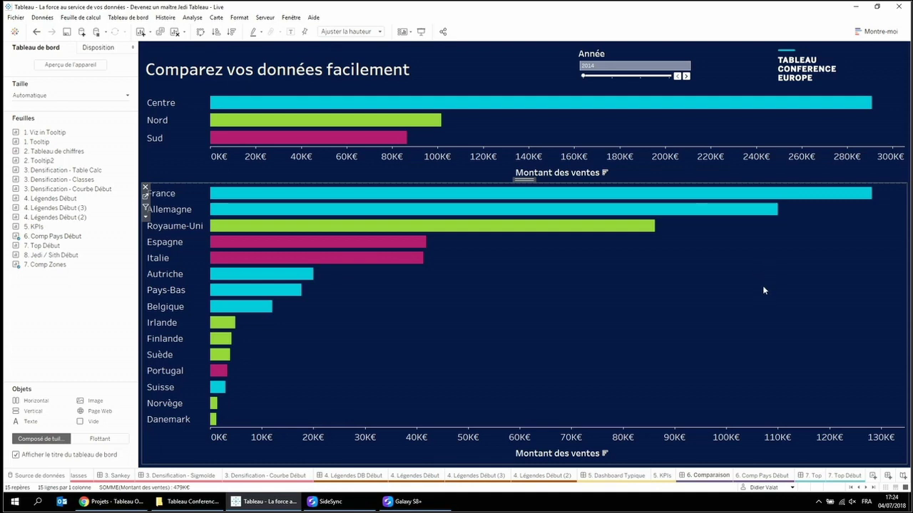
# - Open the Max Ventes par Pays calculation for editing from the 6. Comp Pays Début worksheet
pyautogui.click(769, 479)
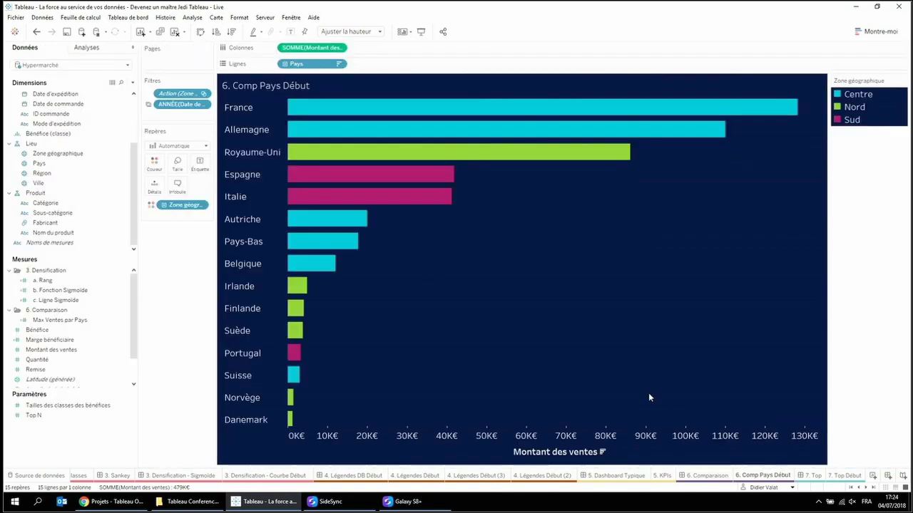
pyautogui.click(94, 320)
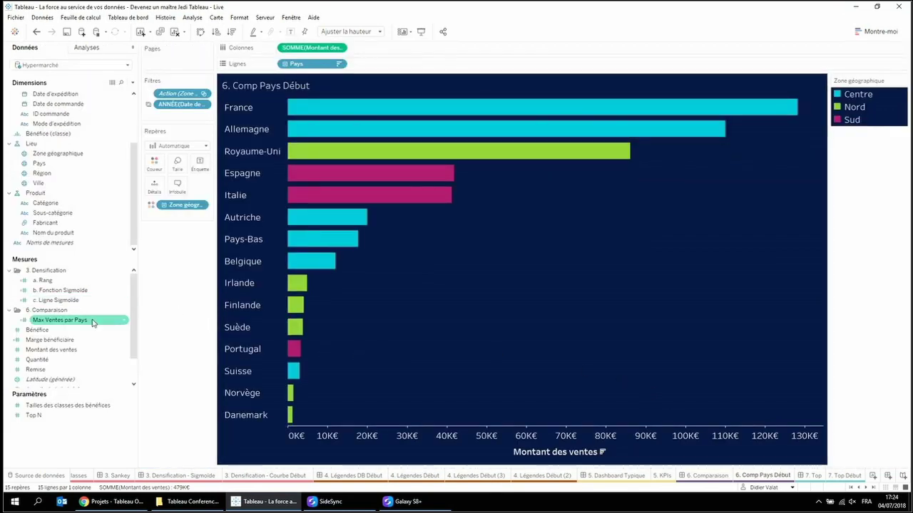
pyautogui.rightClick(95, 320)
pyautogui.click(136, 161)
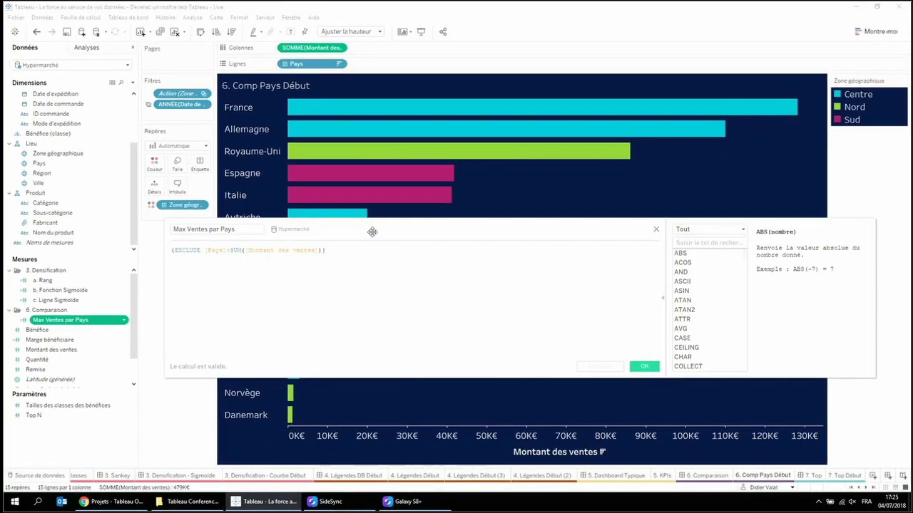
pyautogui.moveTo(519, 187); pyautogui.dragTo(556, 186)
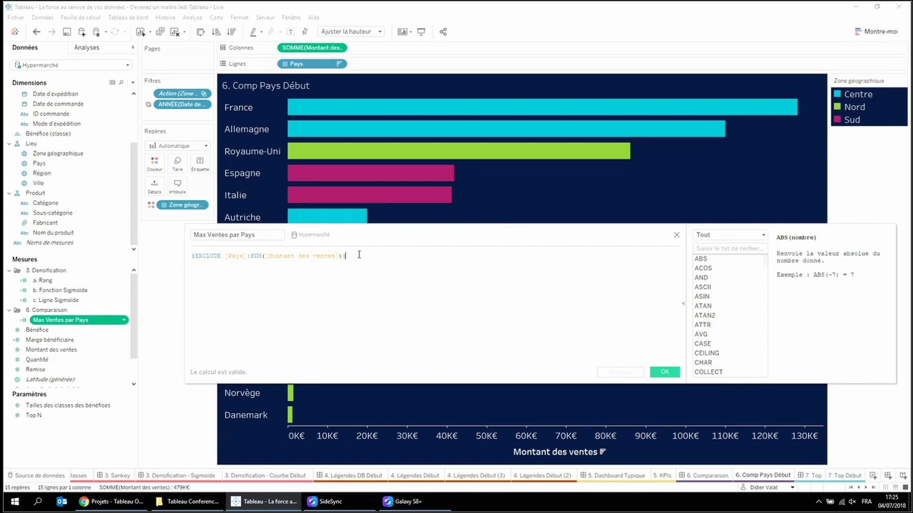
# - Examine the EXCLUDE keyword, the Montant des ventes sum and the Pays dimension in the formula, and close the calculation editor
pyautogui.click(218, 255)
pyautogui.doubleClick(218, 255)
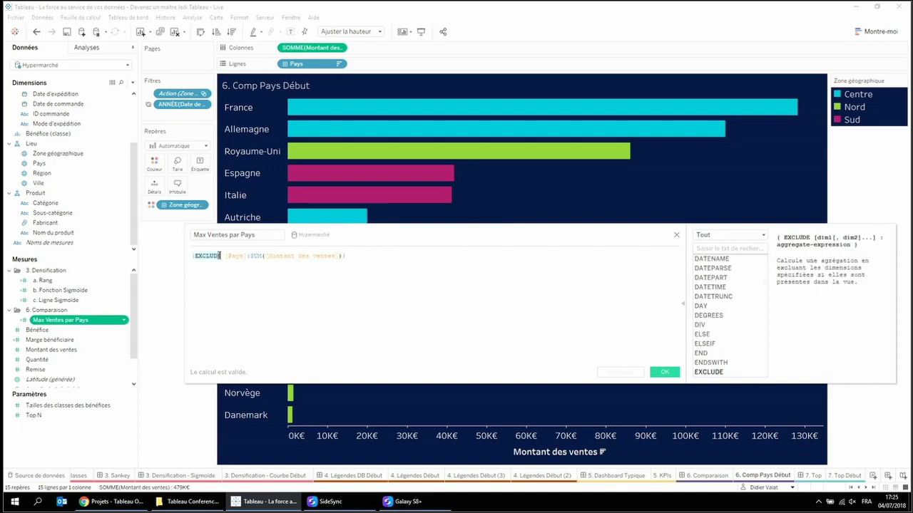
pyautogui.doubleClick(271, 255)
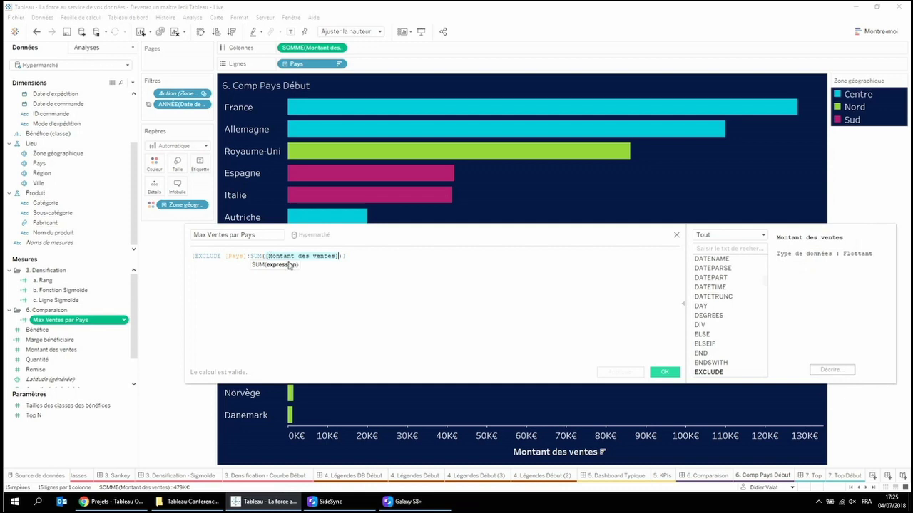
pyautogui.click(241, 257)
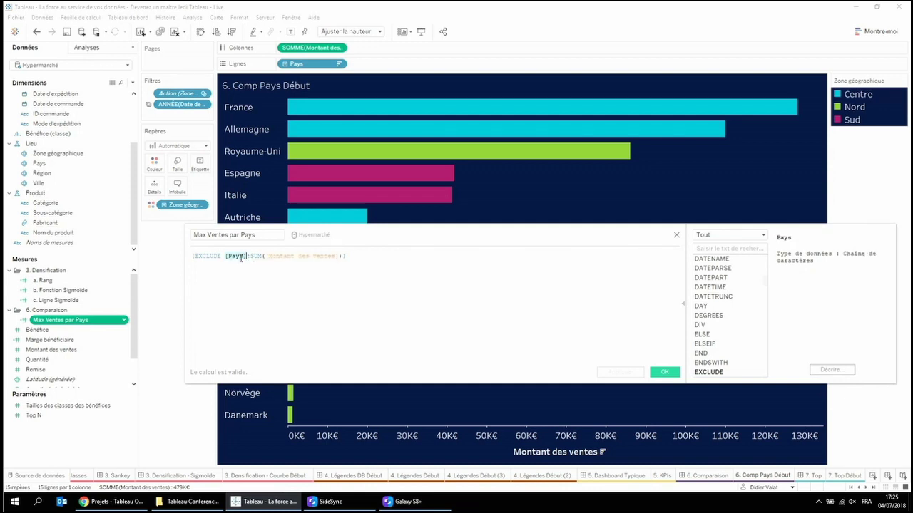
pyautogui.click(665, 373)
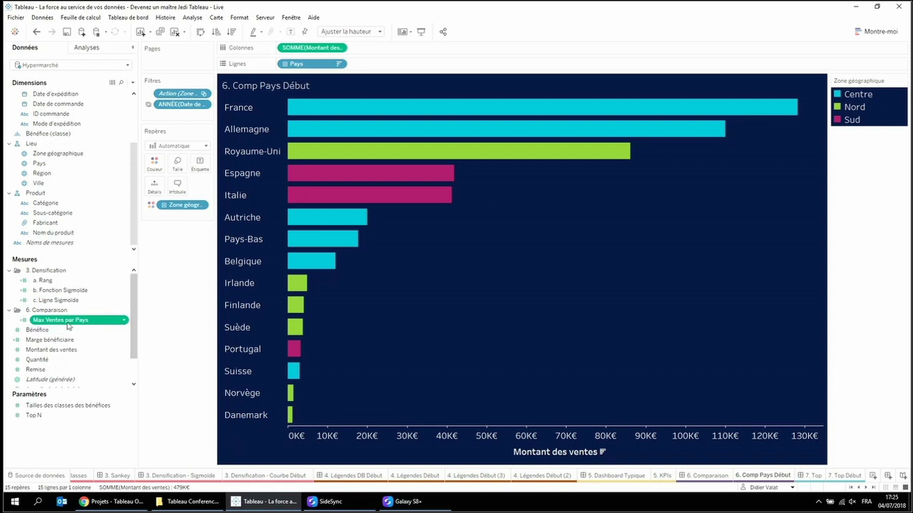
# - Add Max Ventes par Pays to the chart's mark details and create a whole-table reference line on its Maximum
pyautogui.moveTo(68, 320); pyautogui.dragTo(157, 213)
pyautogui.click(86, 48)
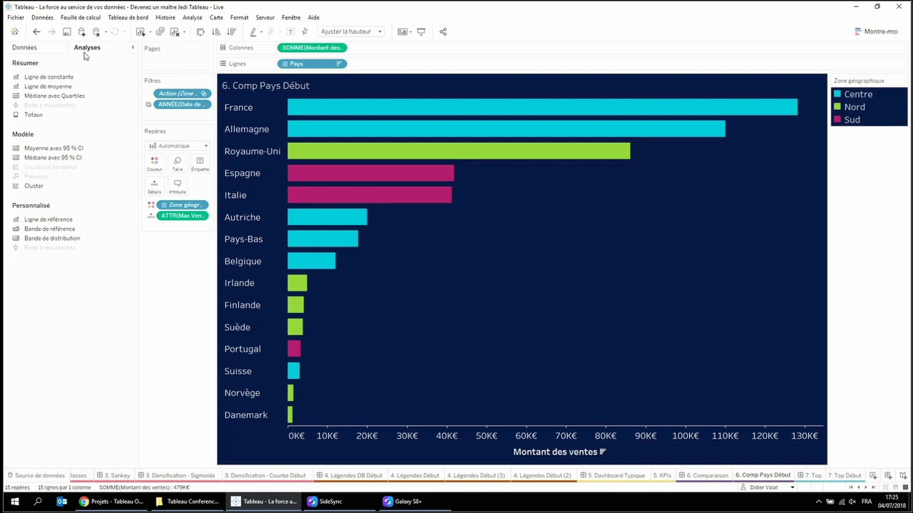
pyautogui.moveTo(66, 218); pyautogui.dragTo(317, 118)
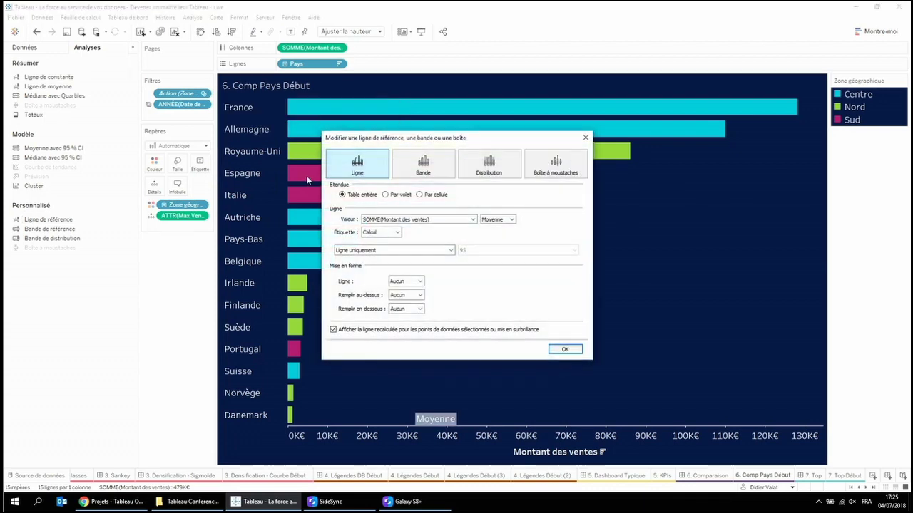
pyautogui.click(414, 219)
pyautogui.click(417, 228)
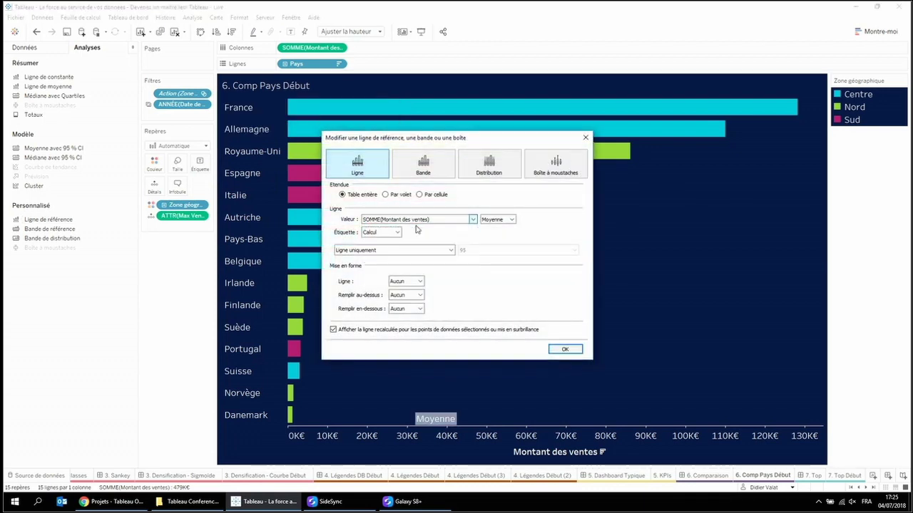
pyautogui.click(497, 219)
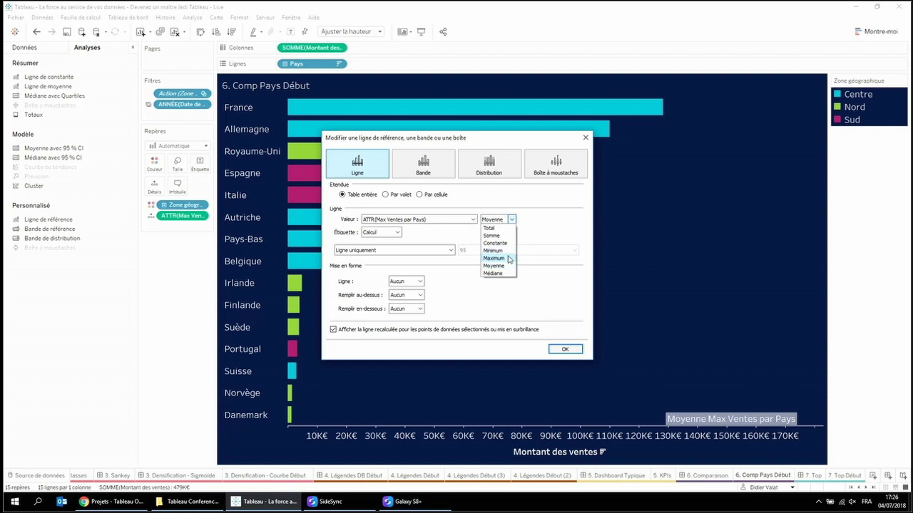
pyautogui.click(509, 258)
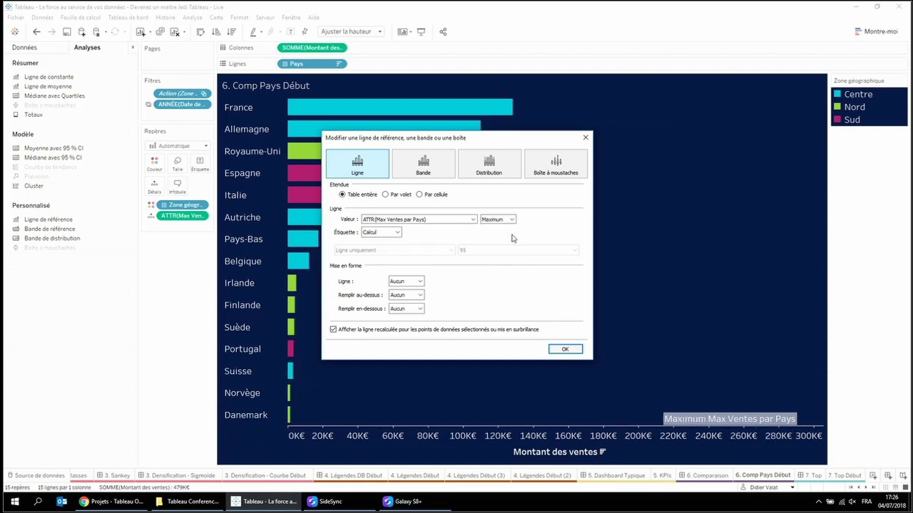
# - Set the reference line's label to Aucun, make the line solid white, and disable the recalculated line for selected points
pyautogui.click(396, 233)
pyautogui.click(390, 243)
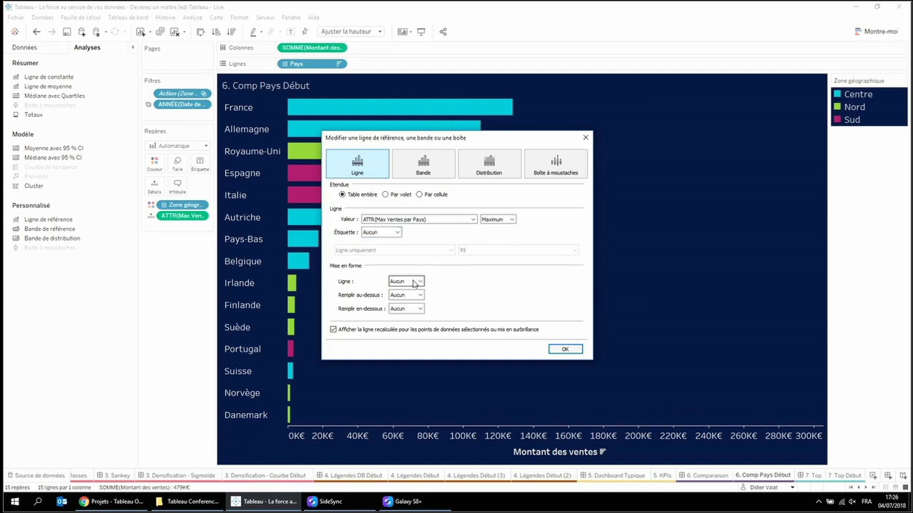
pyautogui.click(416, 281)
pyautogui.click(425, 308)
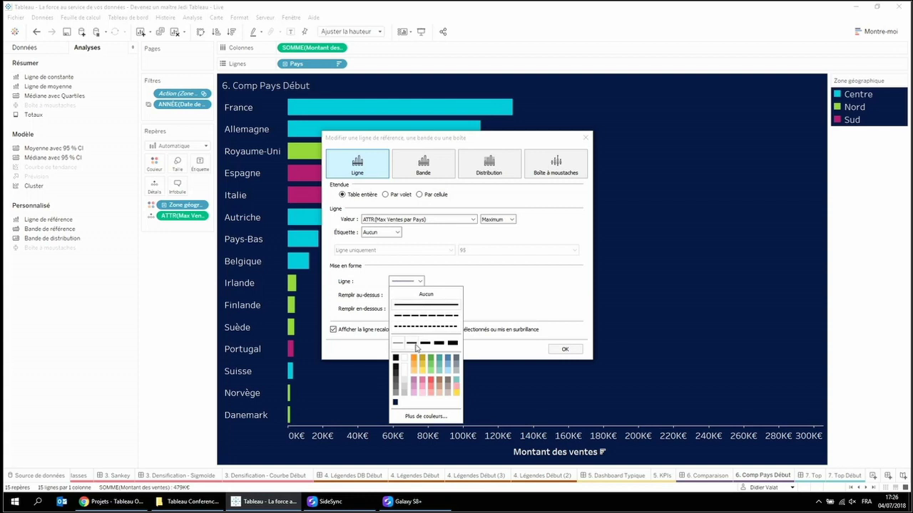
pyautogui.click(405, 360)
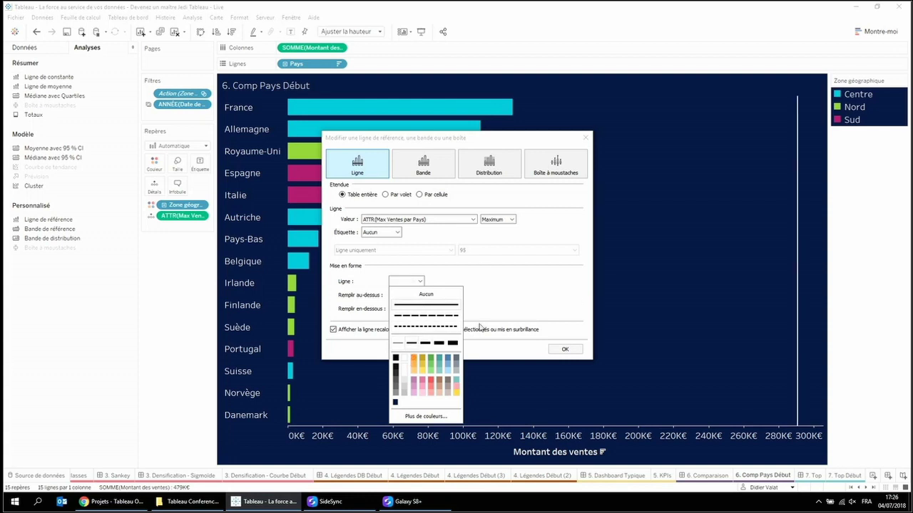
pyautogui.click(477, 336)
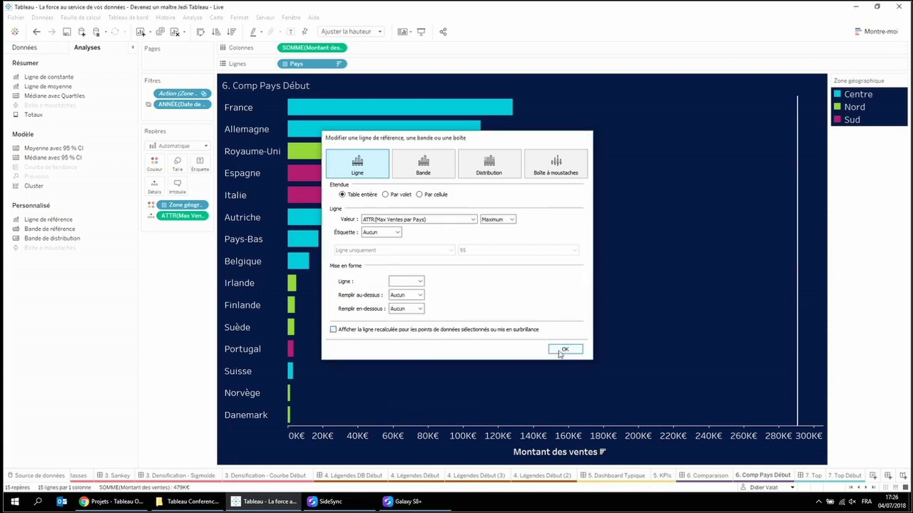
pyautogui.click(562, 349)
# - On the 6. Comparaison dashboard, hide the country chart's reference line by setting its line style to Aucun
pyautogui.click(697, 474)
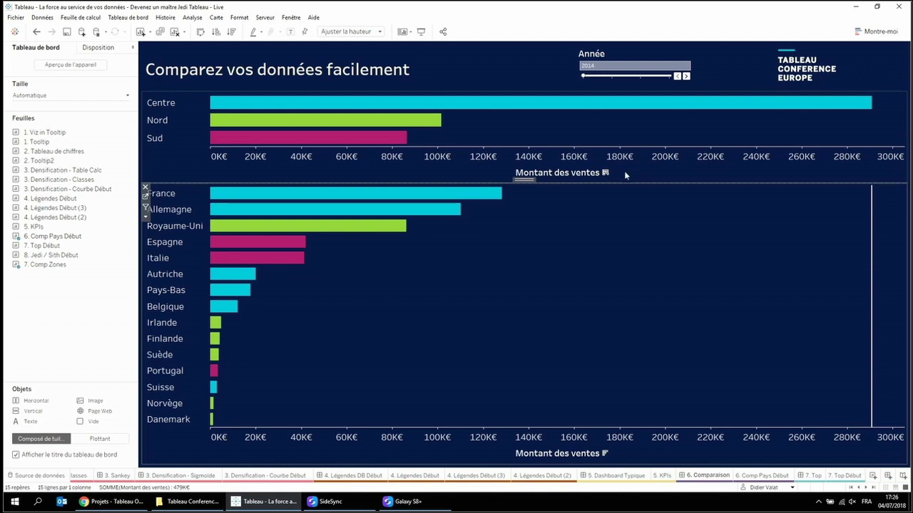
pyautogui.moveTo(503, 202)
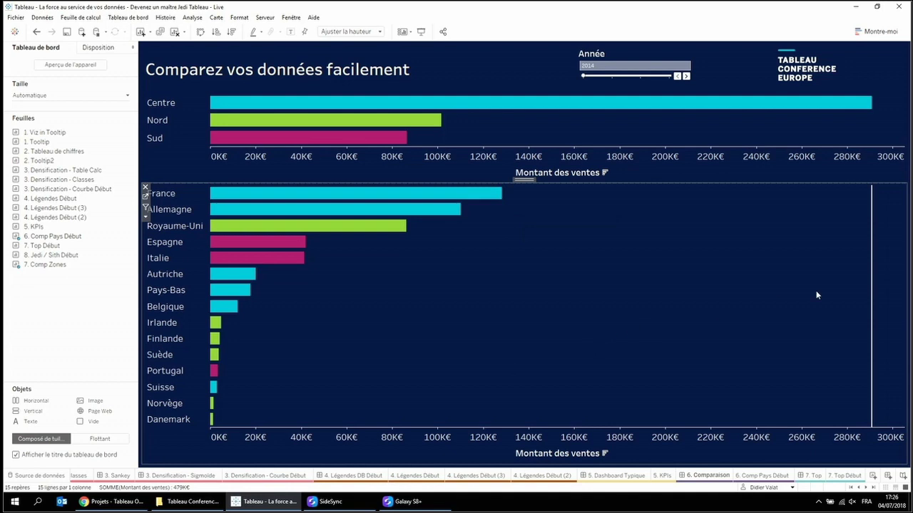
pyautogui.rightClick(873, 266)
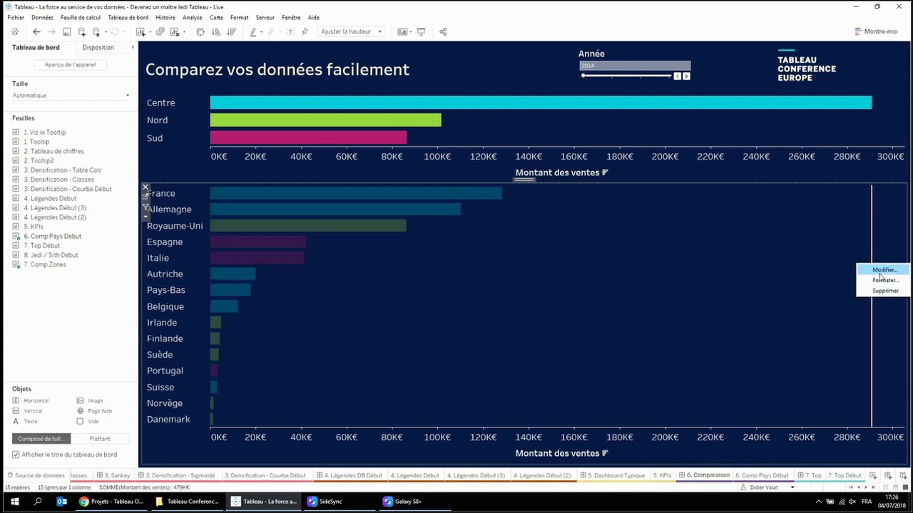
pyautogui.click(882, 268)
pyautogui.click(406, 282)
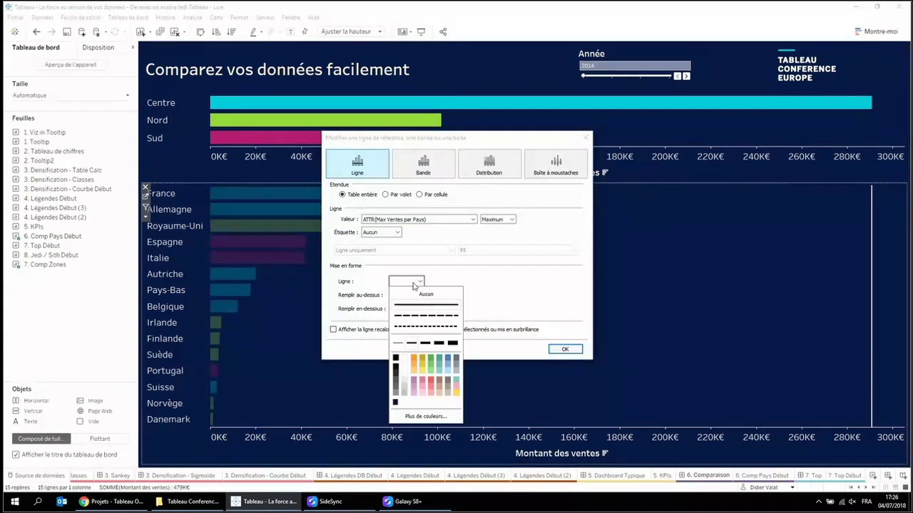
pyautogui.click(565, 349)
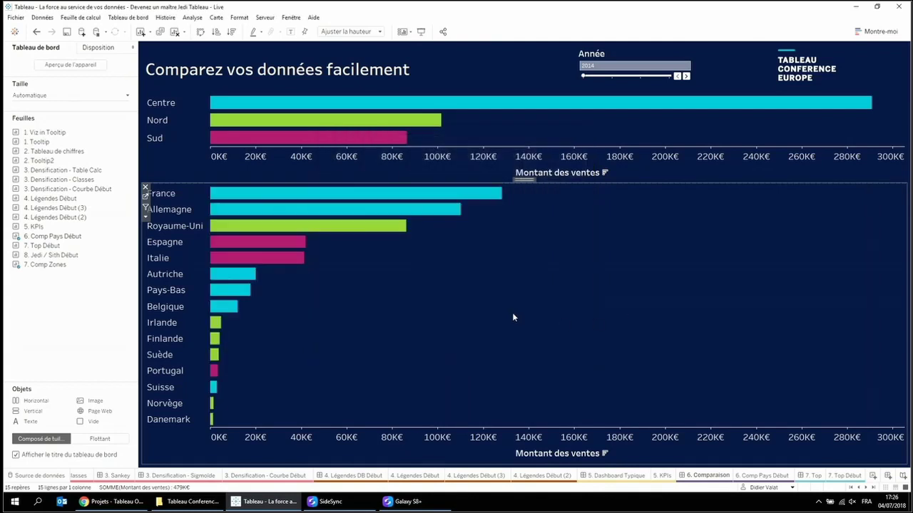
# - Step the Année filter through 2015 to 2016 to check that both charts' axes stay comparable
pyautogui.click(686, 76)
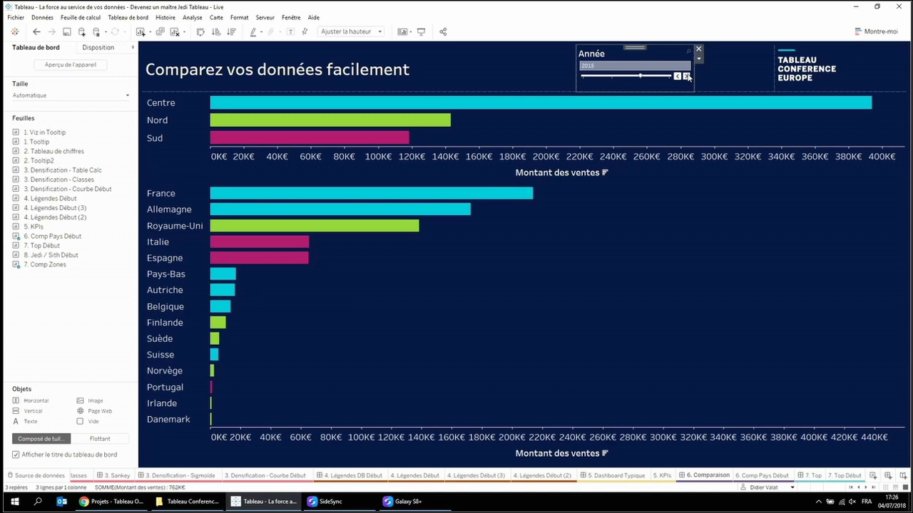
pyautogui.click(686, 76)
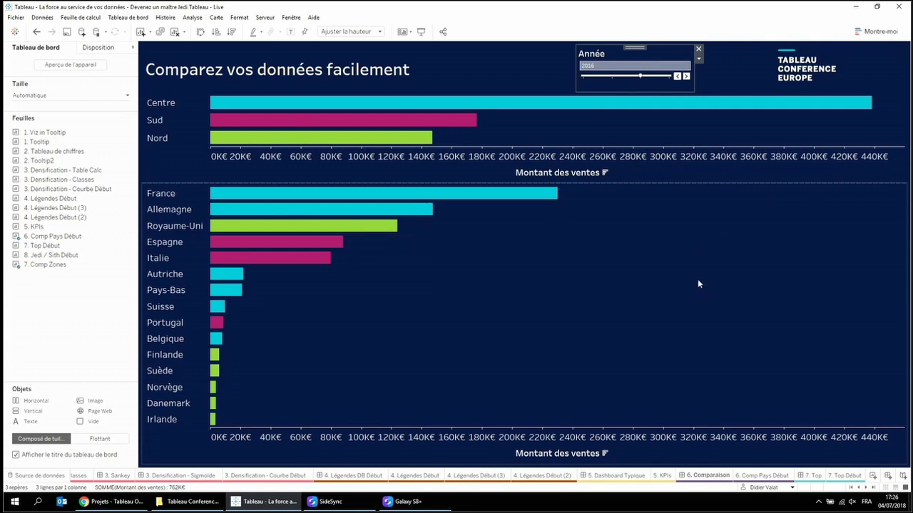
# - Switch to the 7. Top dashboard and raise the Top N parameter to 12
pyautogui.click(815, 477)
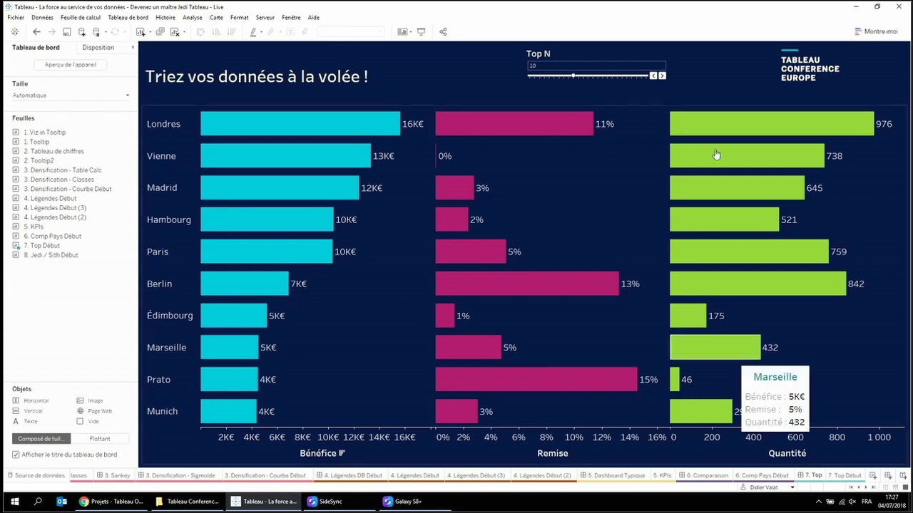
pyautogui.click(661, 76)
pyautogui.click(662, 76)
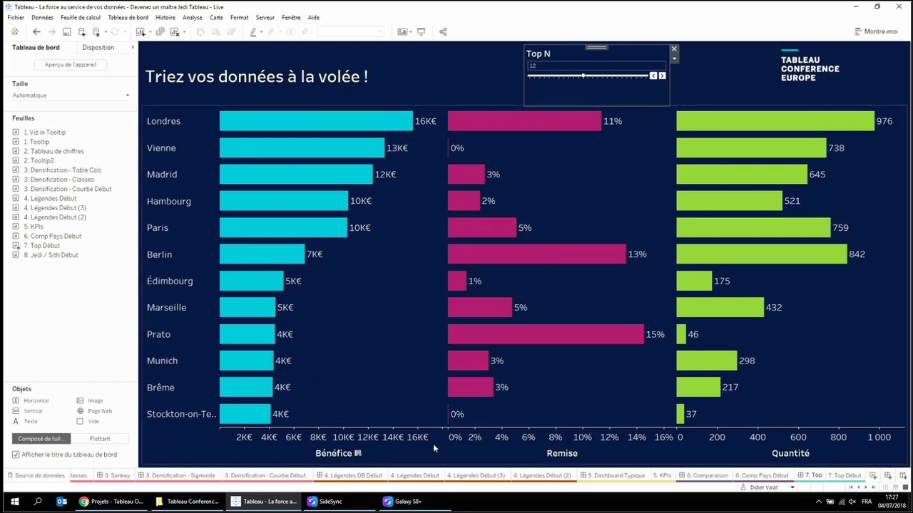
# - Try sorting the cities by Bénéfice in ascending, default and descending order, by Remise descending, and again by Bénéfice descending
pyautogui.click(359, 460)
pyautogui.click(381, 335)
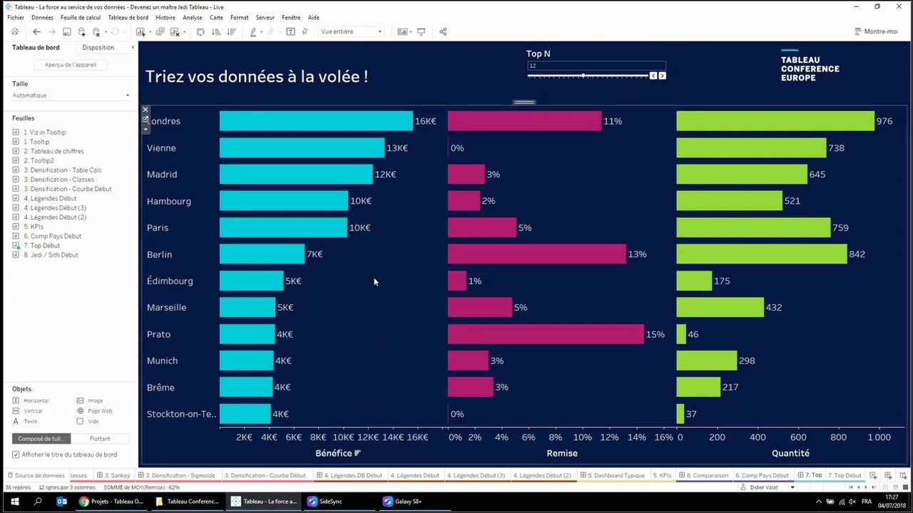
pyautogui.click(358, 454)
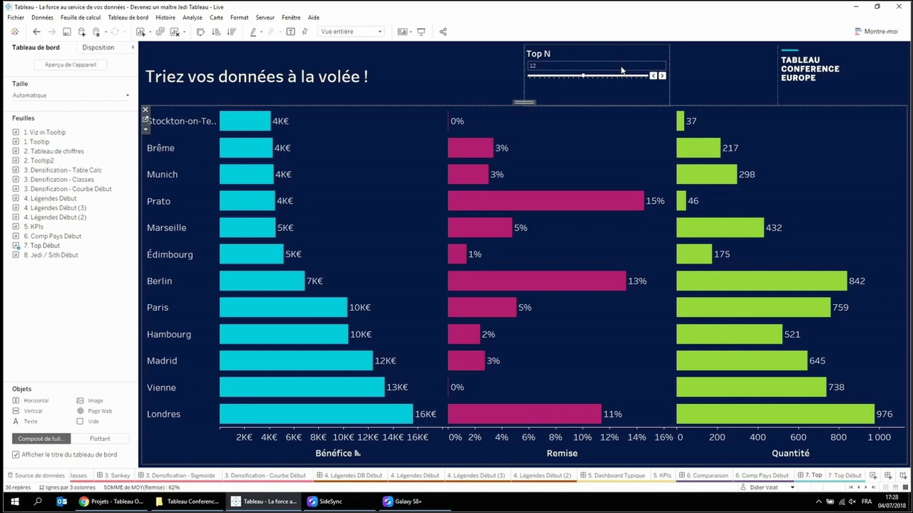
pyautogui.click(357, 453)
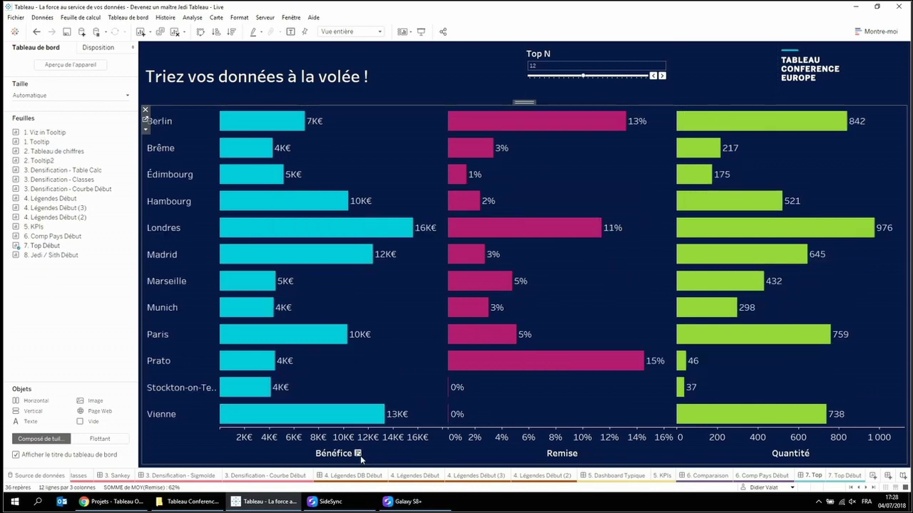
pyautogui.click(357, 453)
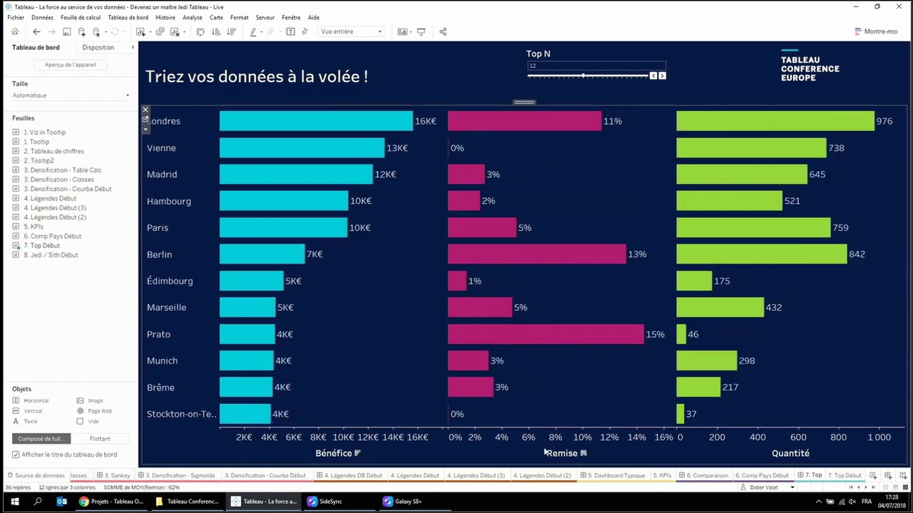
pyautogui.click(583, 454)
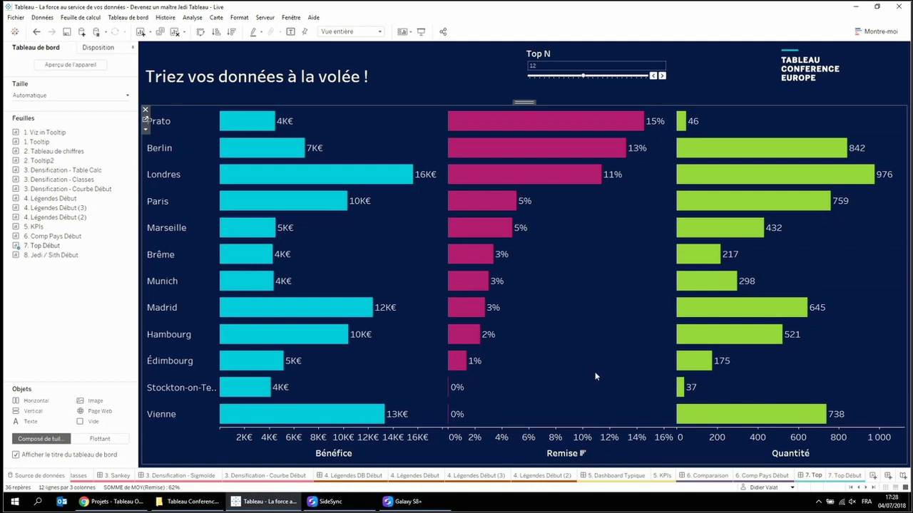
pyautogui.click(358, 454)
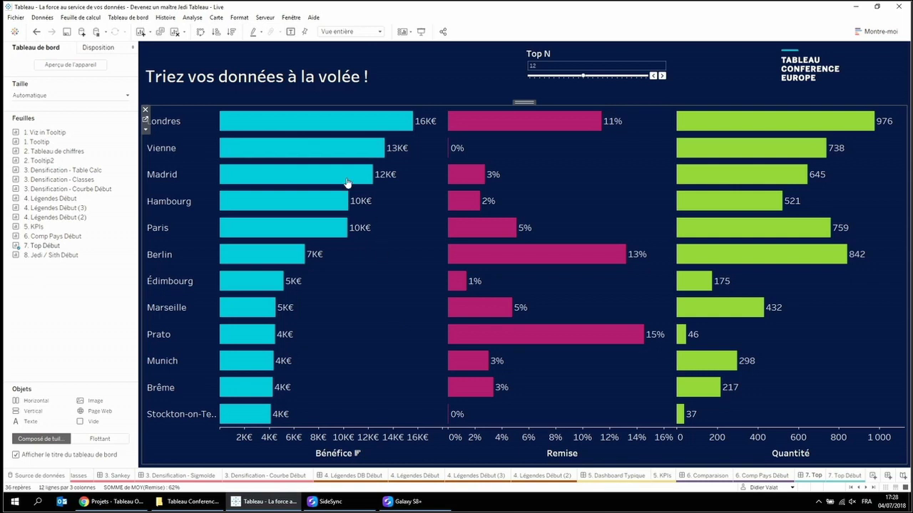
# - Open the 7. Top Début sheet and examine the Premiers criteria of its Ville filter without changing them
pyautogui.click(146, 121)
pyautogui.rightClick(176, 96)
pyautogui.click(197, 97)
pyautogui.click(460, 138)
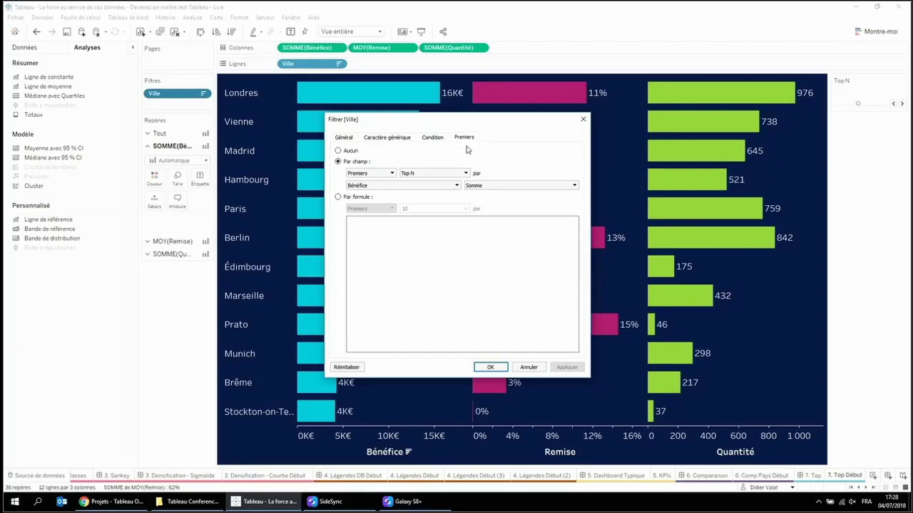
pyautogui.click(531, 367)
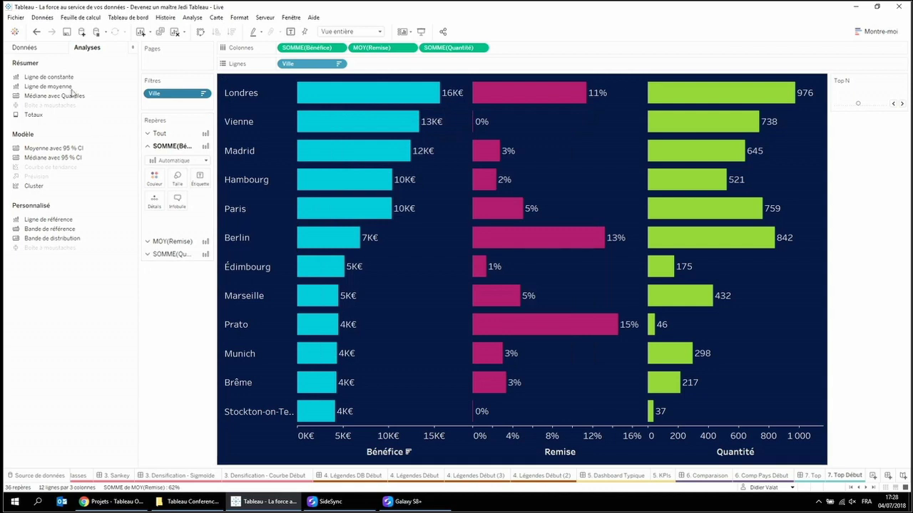
# - Add an ad hoc INDEX() calculation to the detail of the Tout marks, covering all three measures
pyautogui.click(35, 47)
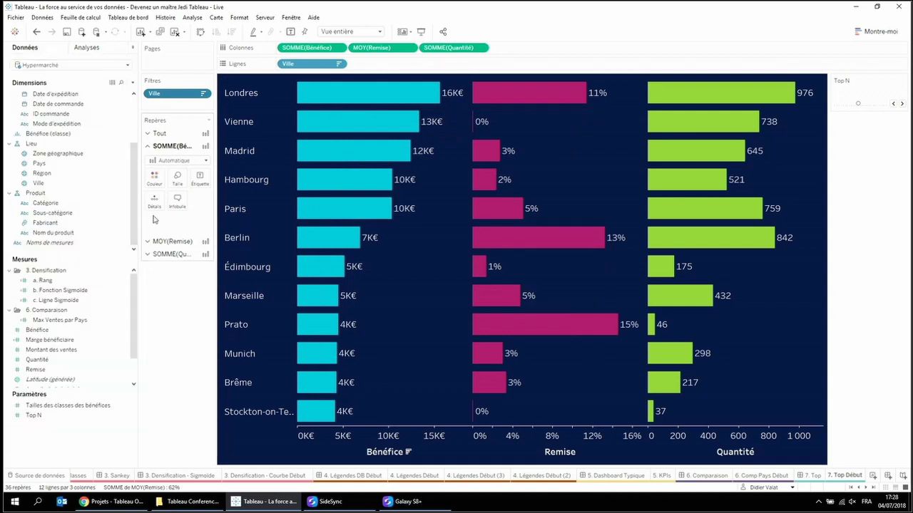
pyautogui.click(168, 135)
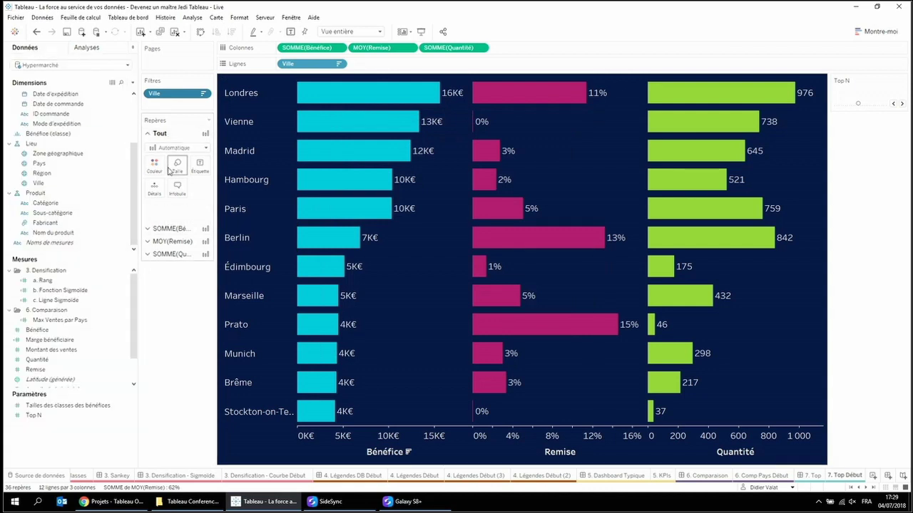
pyautogui.doubleClick(176, 206)
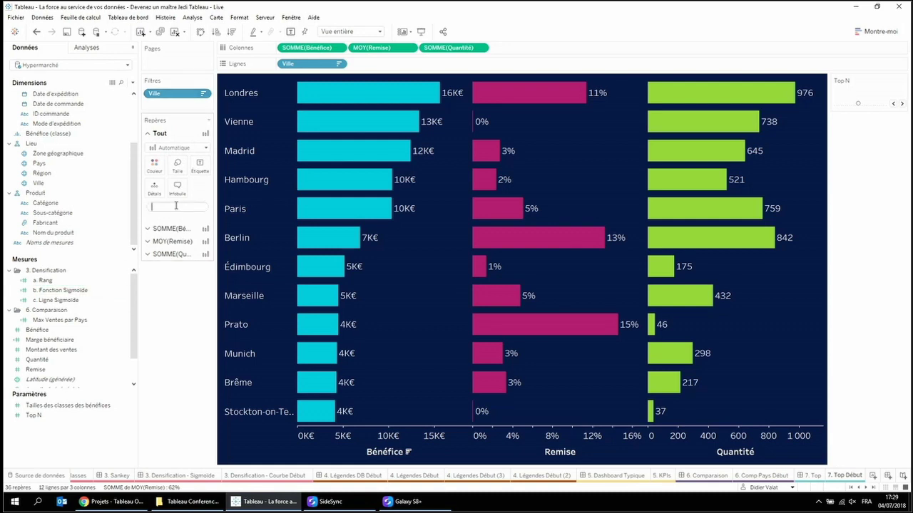
pyautogui.write('INDEX(')
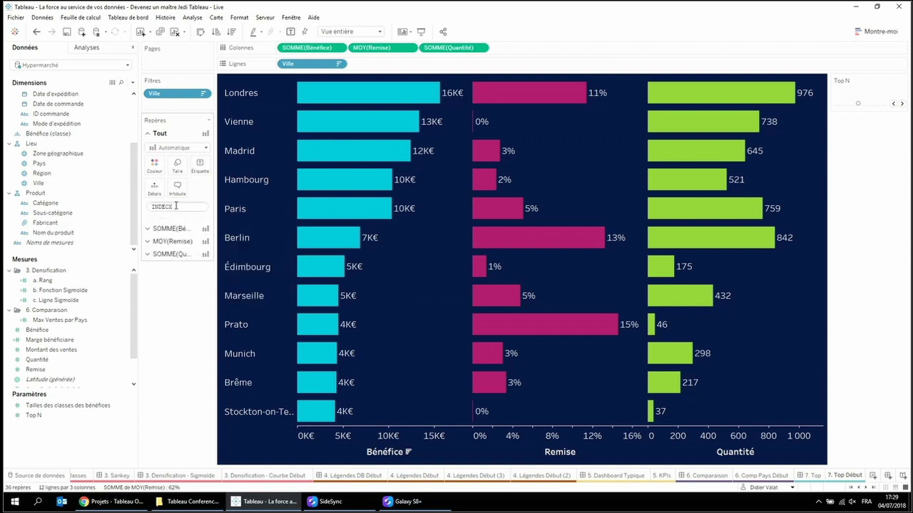
pyautogui.press('BackSpace')
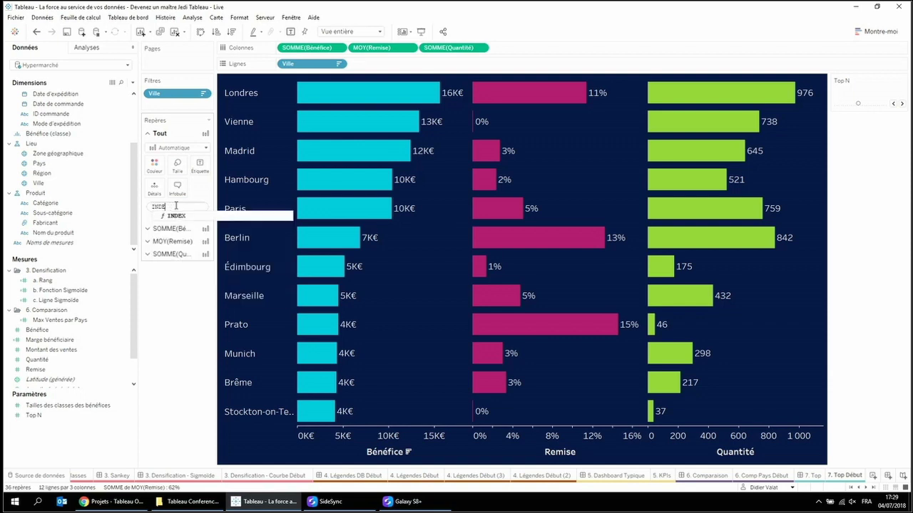
pyautogui.click(176, 215)
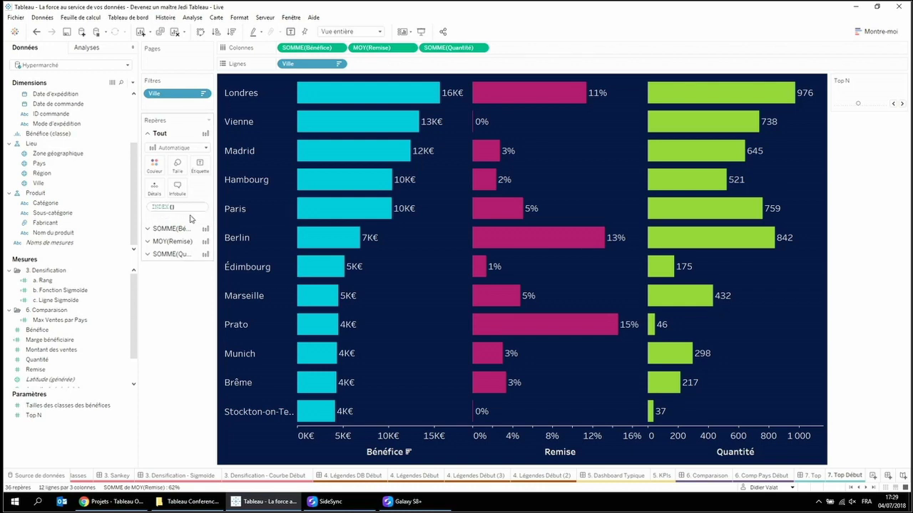
pyautogui.press('Return')
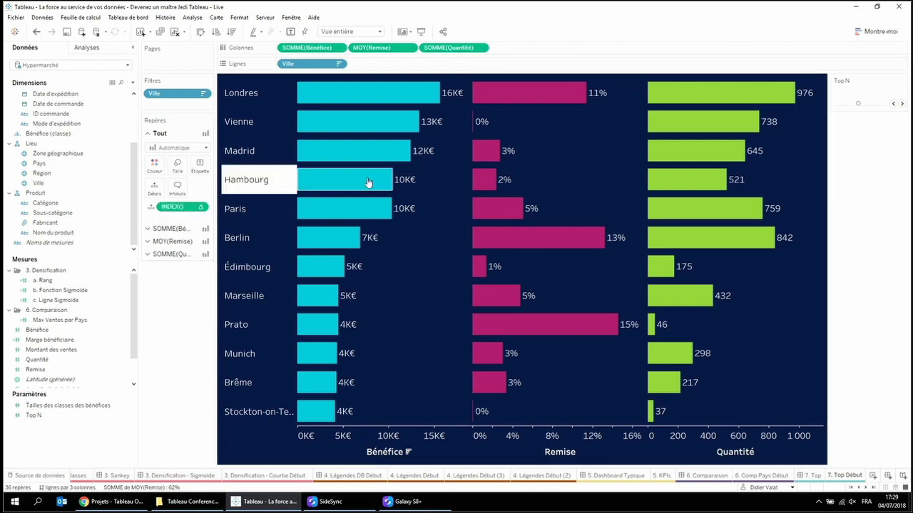
# - View the chart's underlying data sorted by INDEX() to check how the cities are numbered
pyautogui.rightClick(442, 194)
pyautogui.click(449, 212)
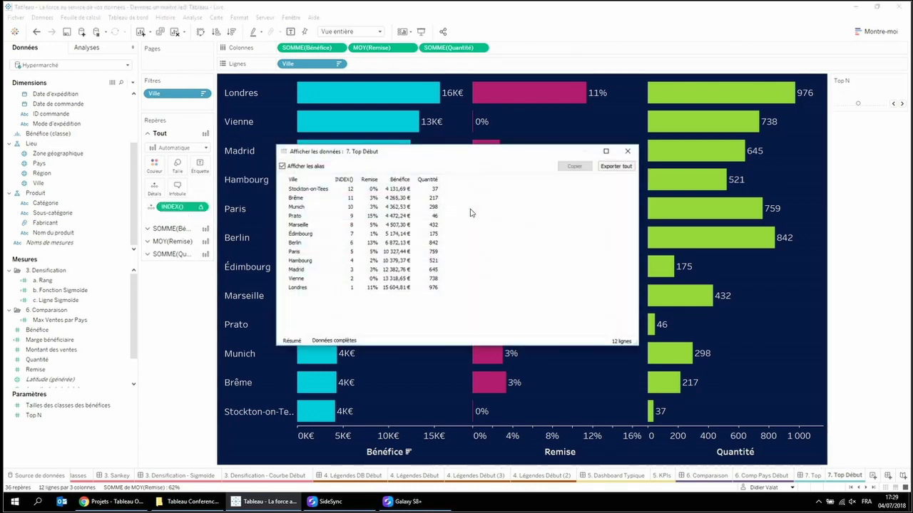
pyautogui.click(346, 180)
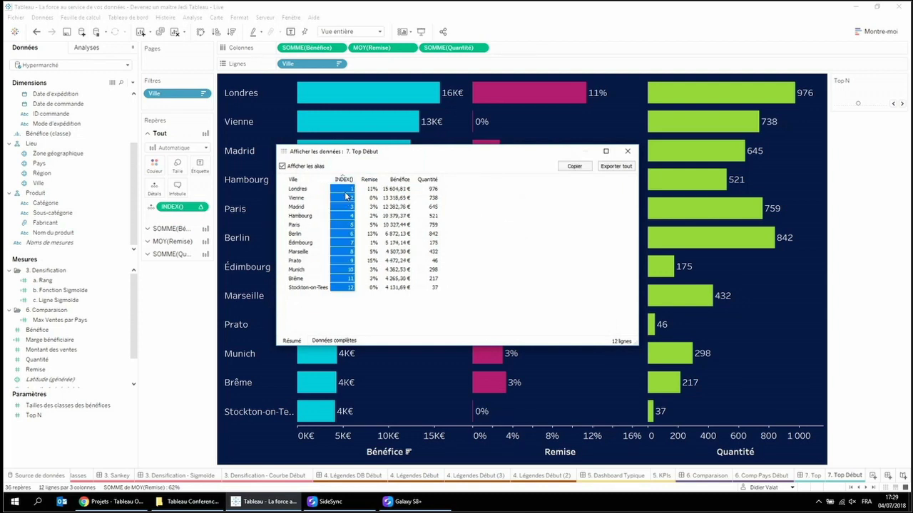
pyautogui.click(627, 151)
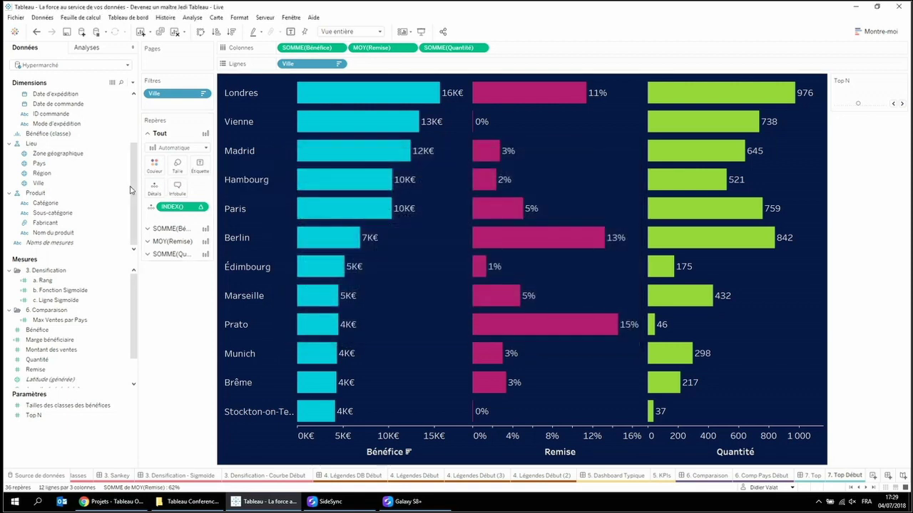
# - Edit the INDEX() calculation on the Tout marks to read INDEX()<=[Top N]
pyautogui.doubleClick(188, 206)
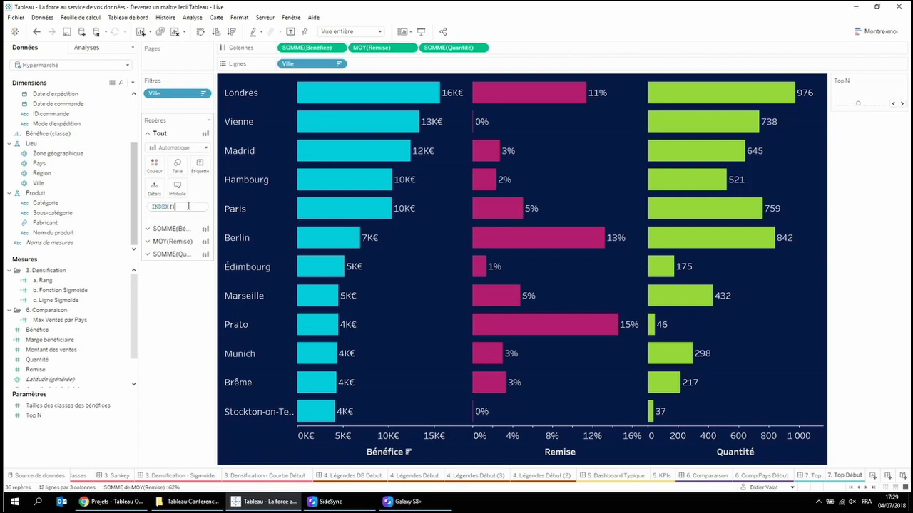
pyautogui.write('<=Top')
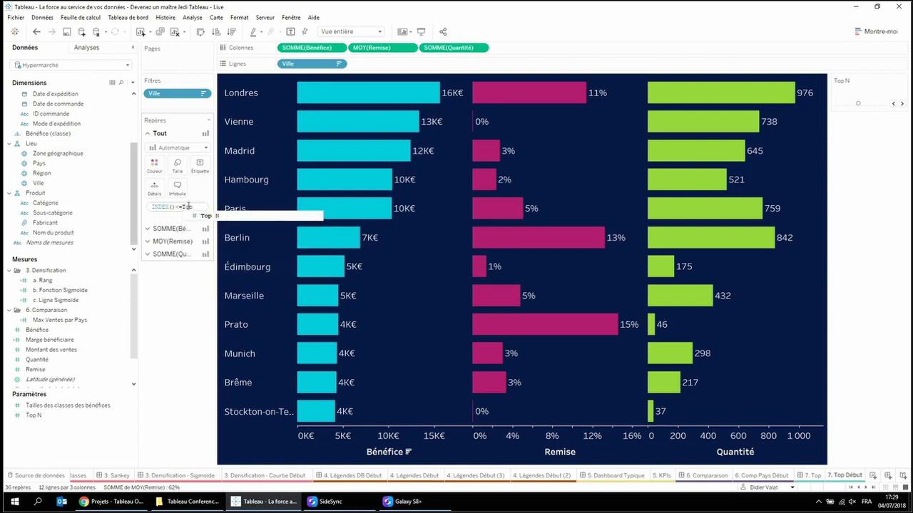
pyautogui.click(210, 218)
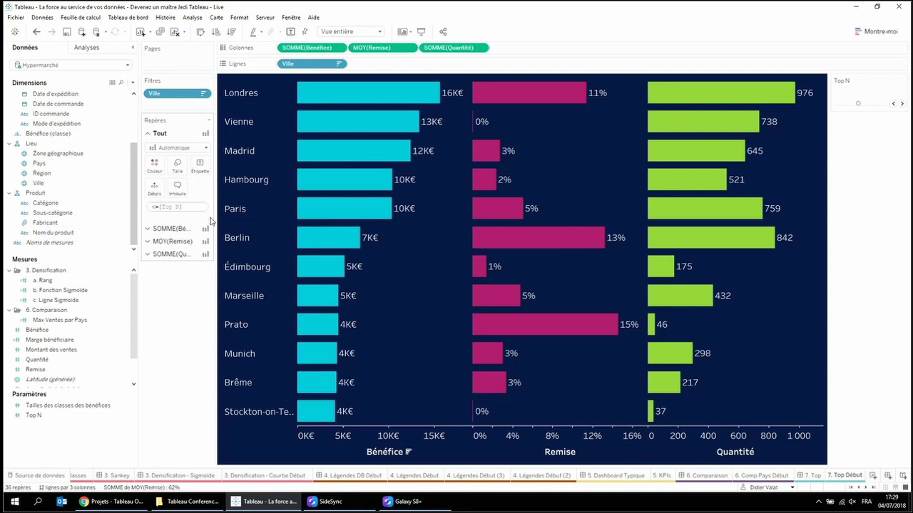
pyautogui.press('Return')
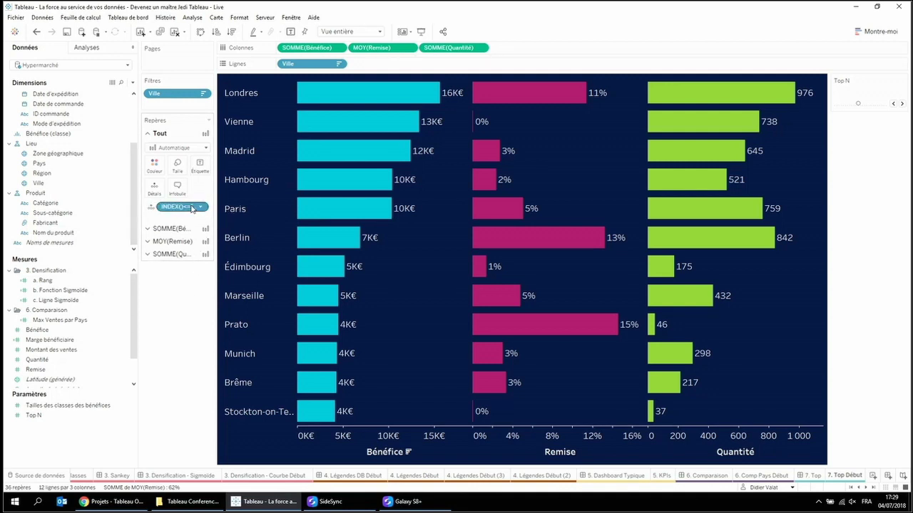
# - Replace the Ville filter with the INDEX()<=[Top N] calculation, keeping only the value Vrai
pyautogui.moveTo(191, 208); pyautogui.dragTo(193, 99)
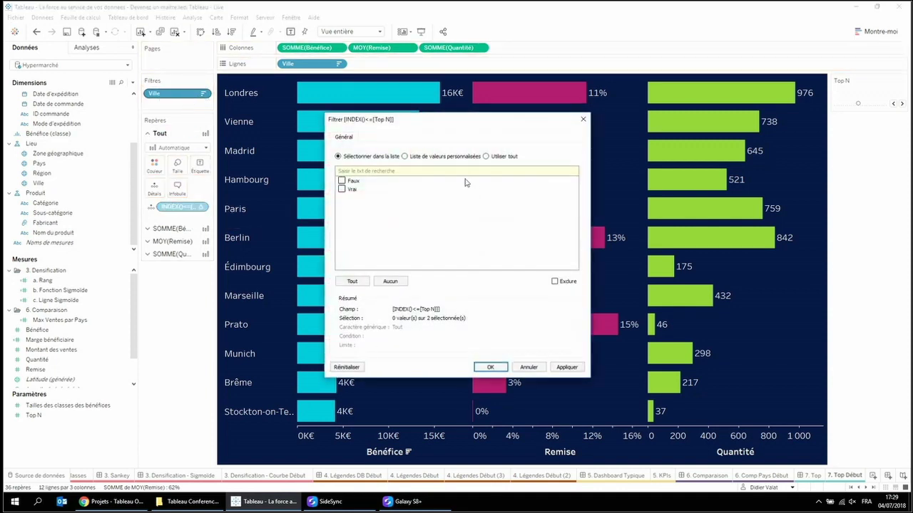
pyautogui.click(341, 189)
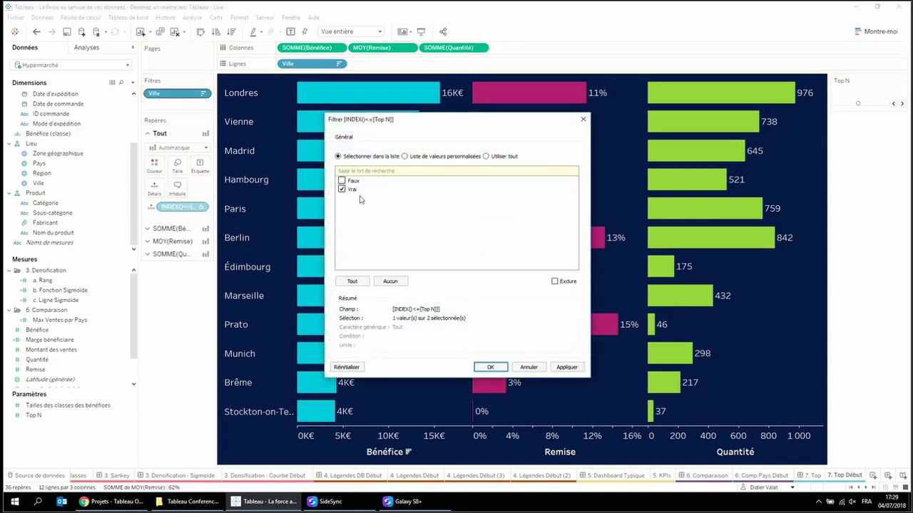
pyautogui.click(567, 367)
pyautogui.click(490, 367)
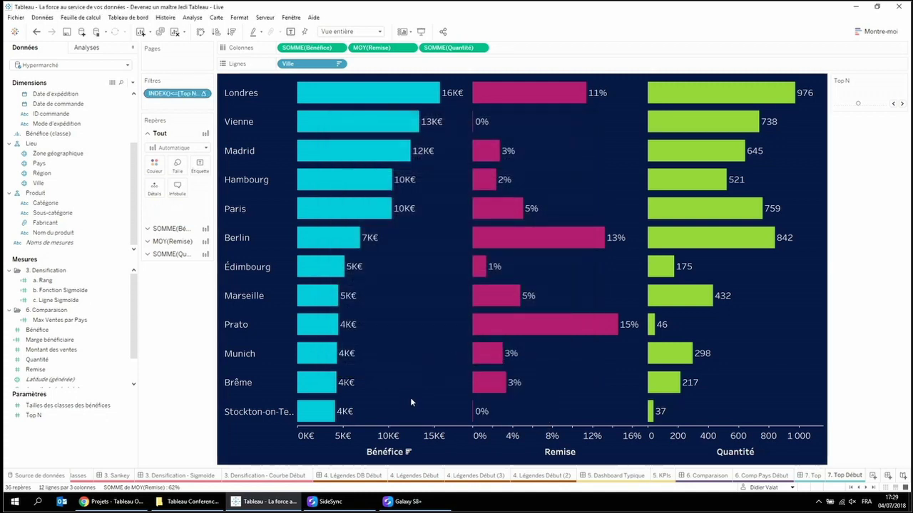
# - Return to the 7. Top dashboard and lower the Top N parameter to 10
pyautogui.click(813, 475)
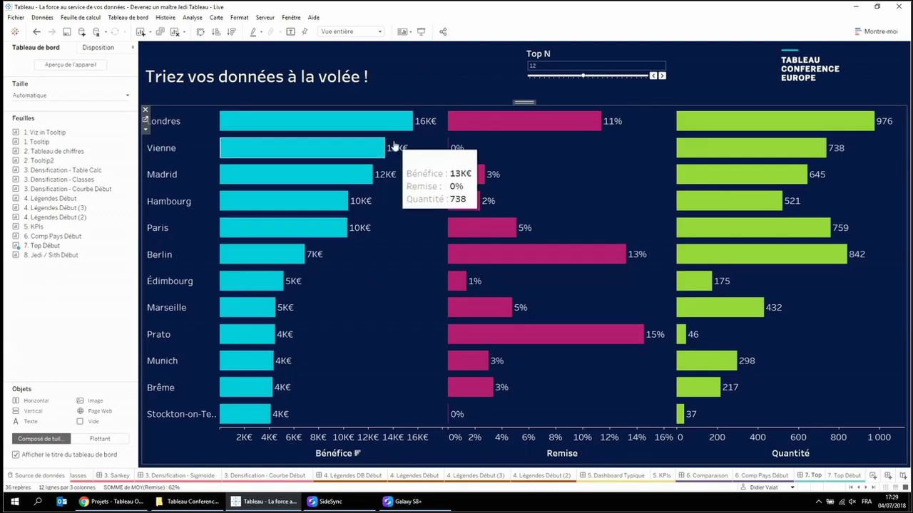
pyautogui.click(652, 76)
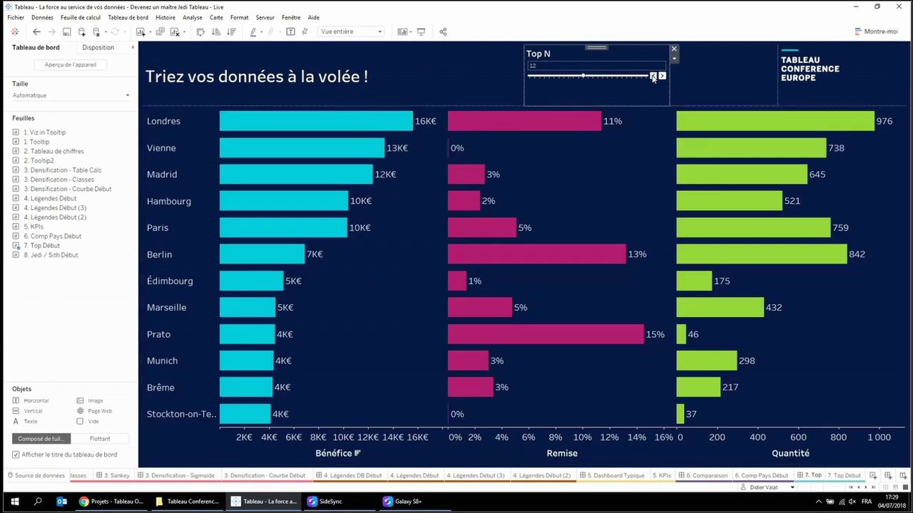
pyautogui.click(652, 75)
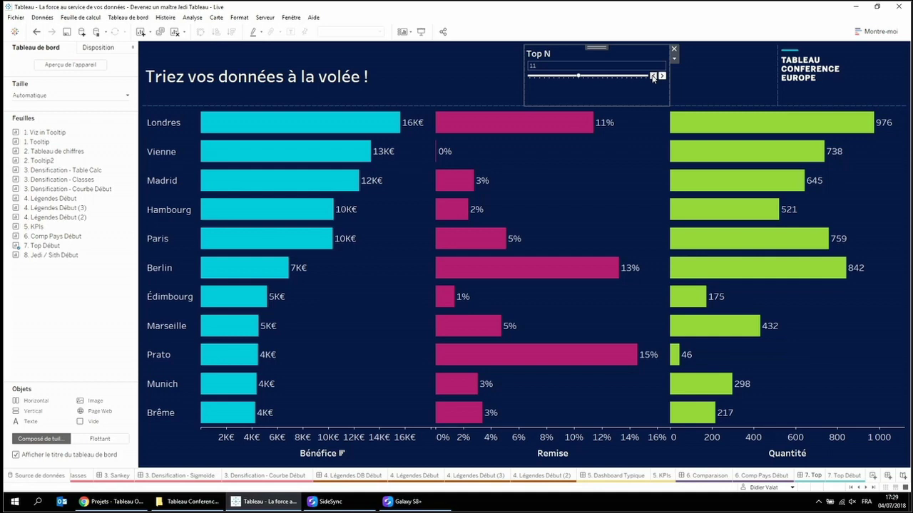
# - Try sorting the cities by Bénéfice ascending, and by Remise in descending and ascending order
pyautogui.click(341, 453)
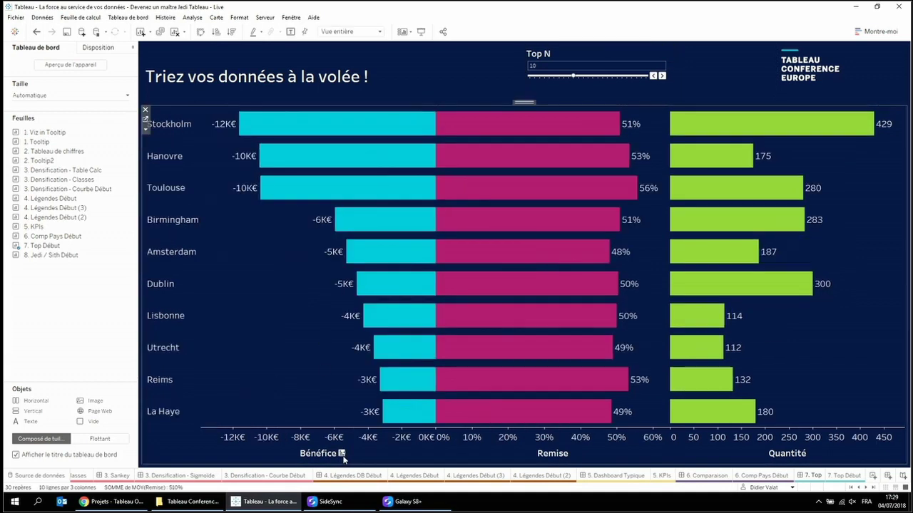
pyautogui.moveTo(223, 132)
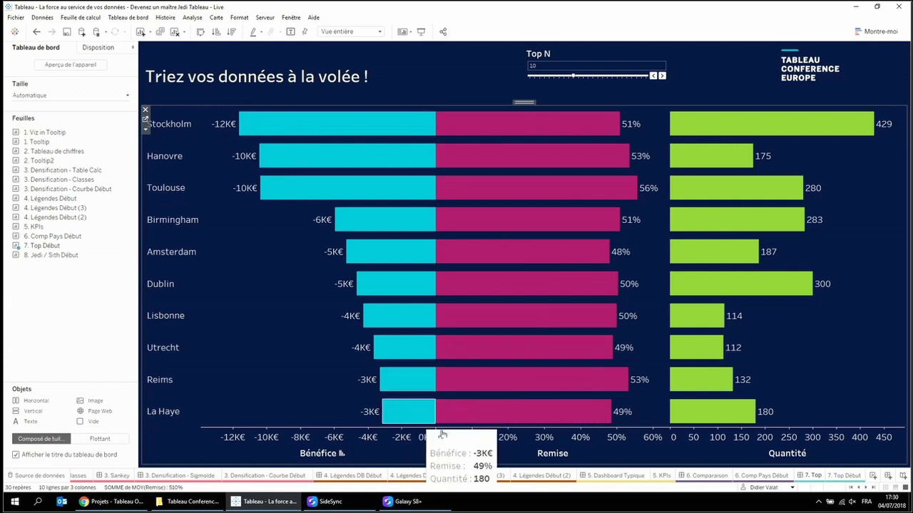
pyautogui.click(573, 453)
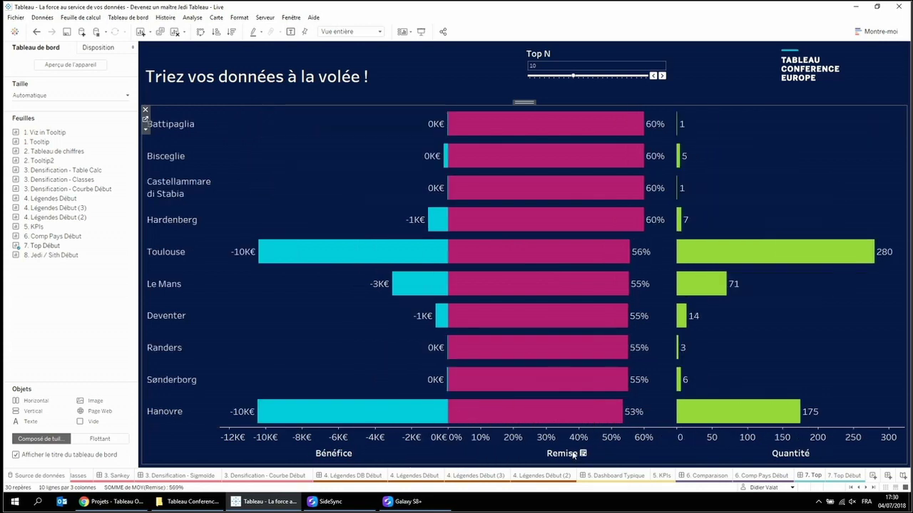
pyautogui.moveTo(594, 147)
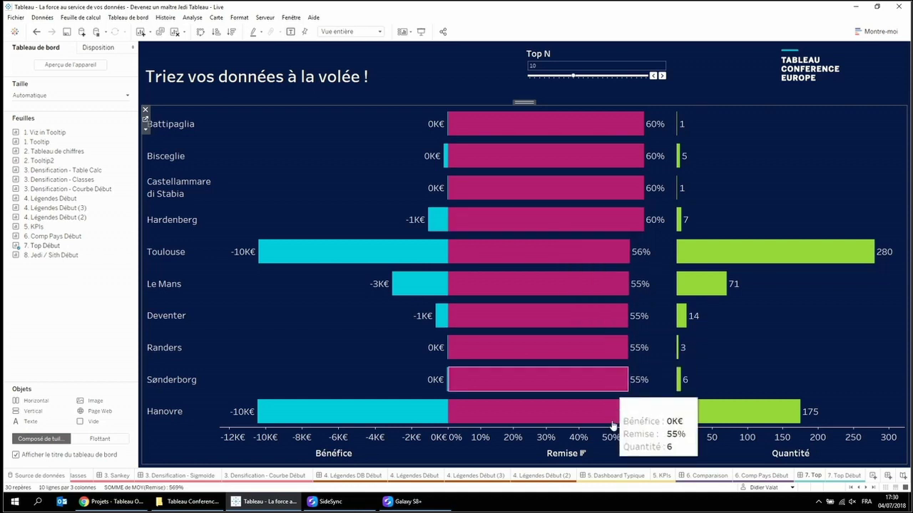
pyautogui.click(583, 453)
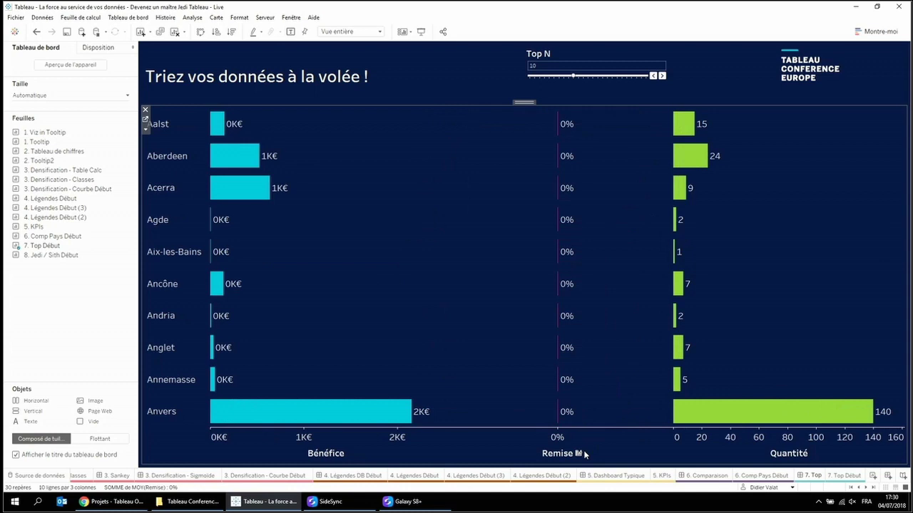
# - Cycle the Quantité sort through its ascending and default orders, leaving the cities in descending order
pyautogui.click(812, 453)
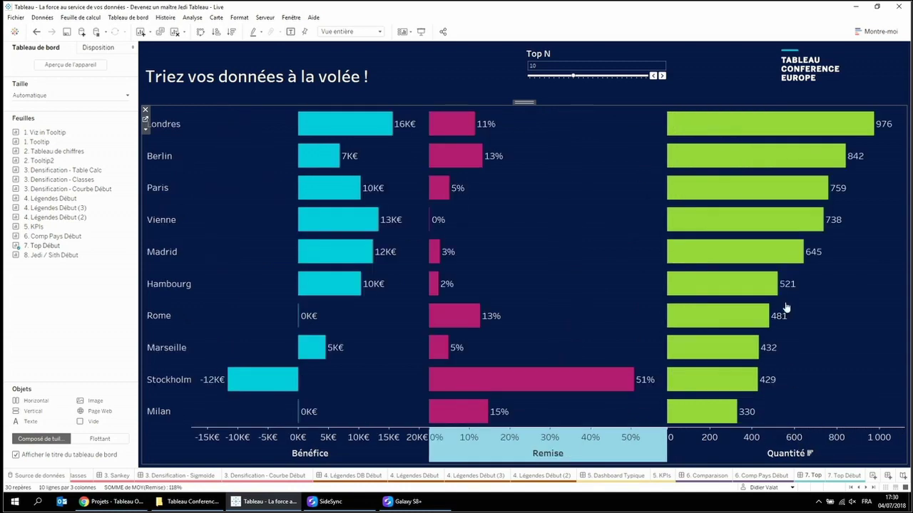
pyautogui.click(811, 454)
pyautogui.click(812, 454)
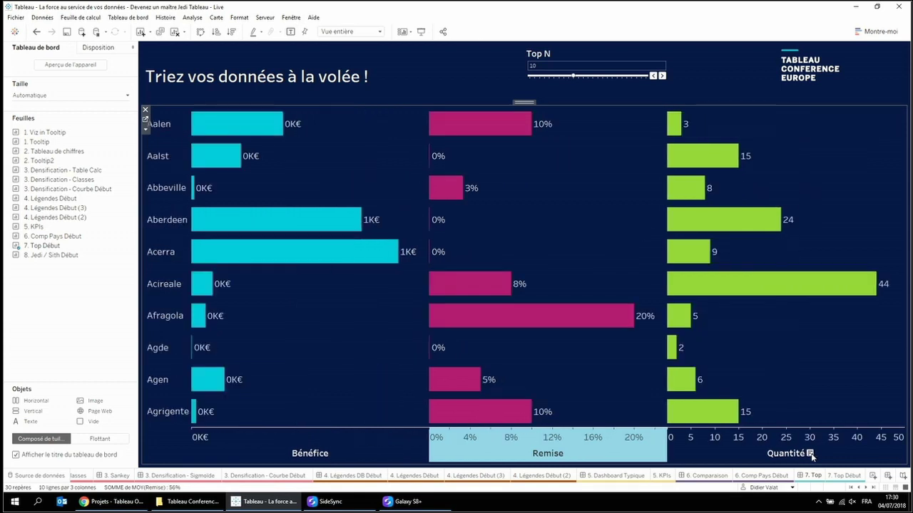
pyautogui.click(811, 454)
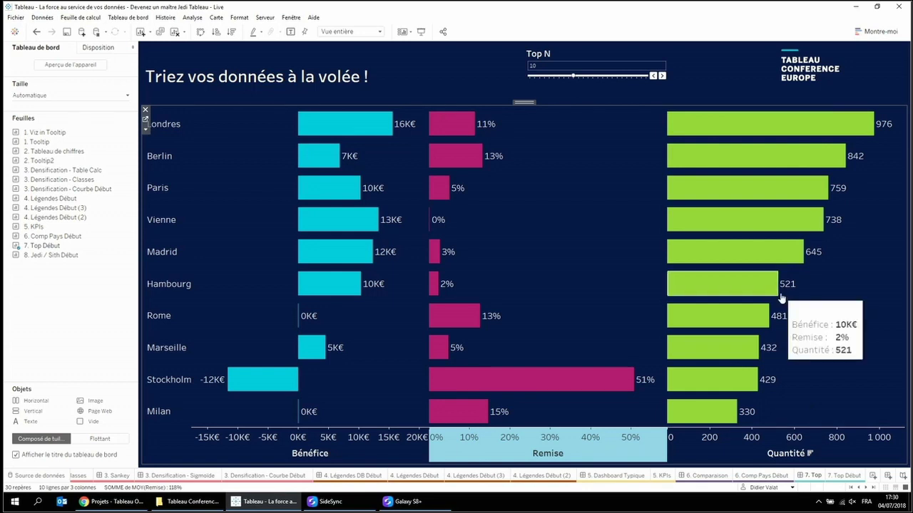
# - Open the 8. Jedi / Sith Début sheet and switch its data source to Star Wars
pyautogui.doubleClick(866, 488)
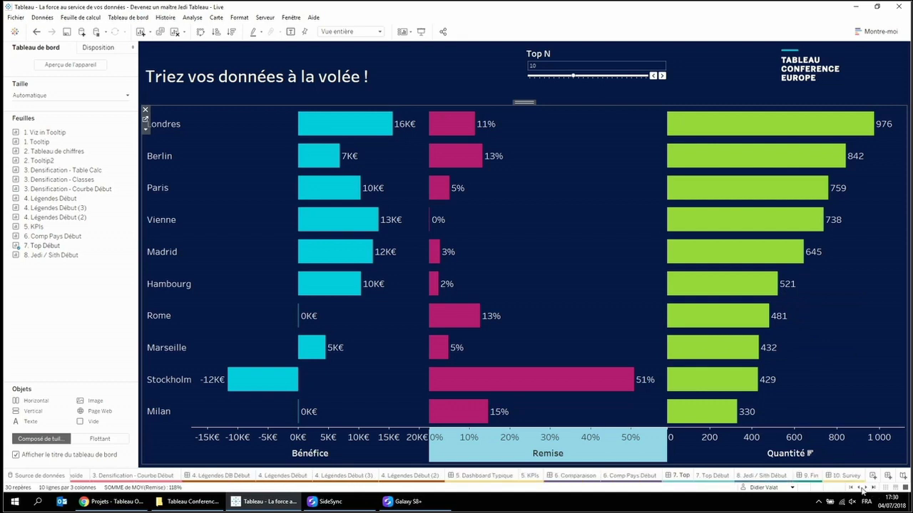
pyautogui.moveTo(758, 481)
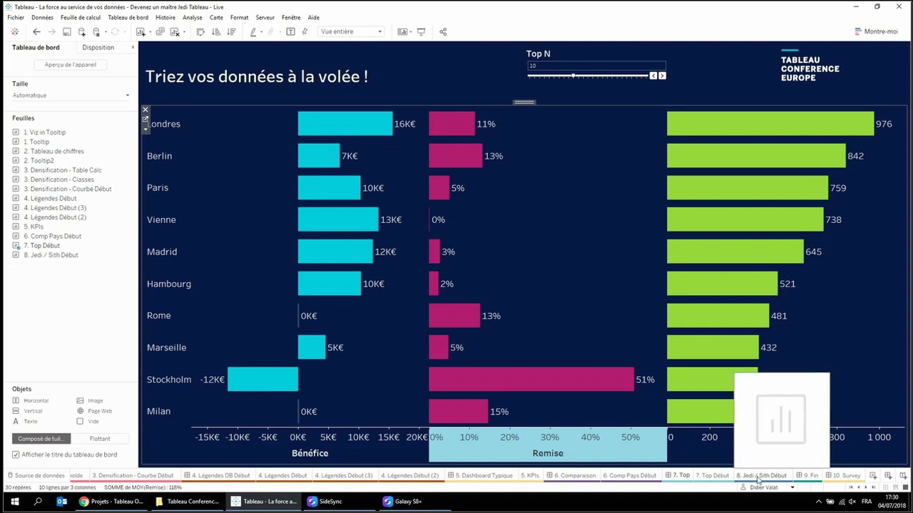
pyautogui.click(758, 476)
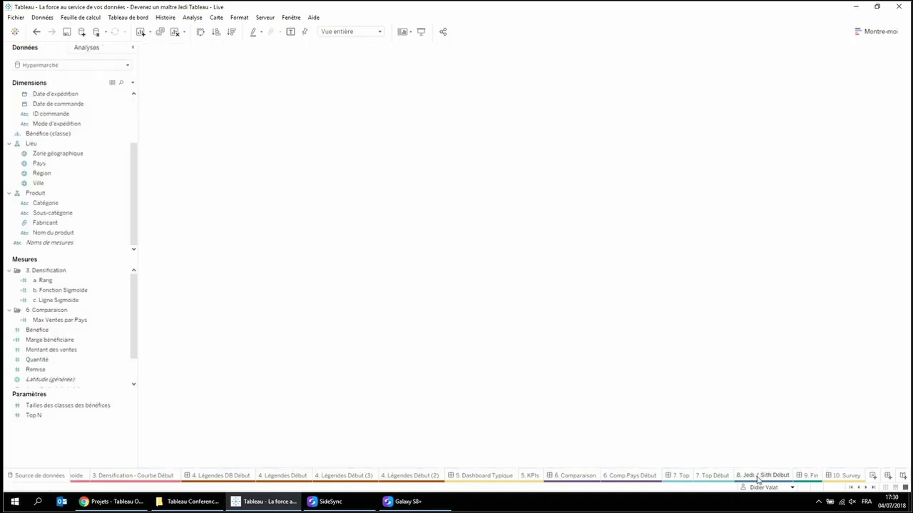
pyautogui.click(102, 69)
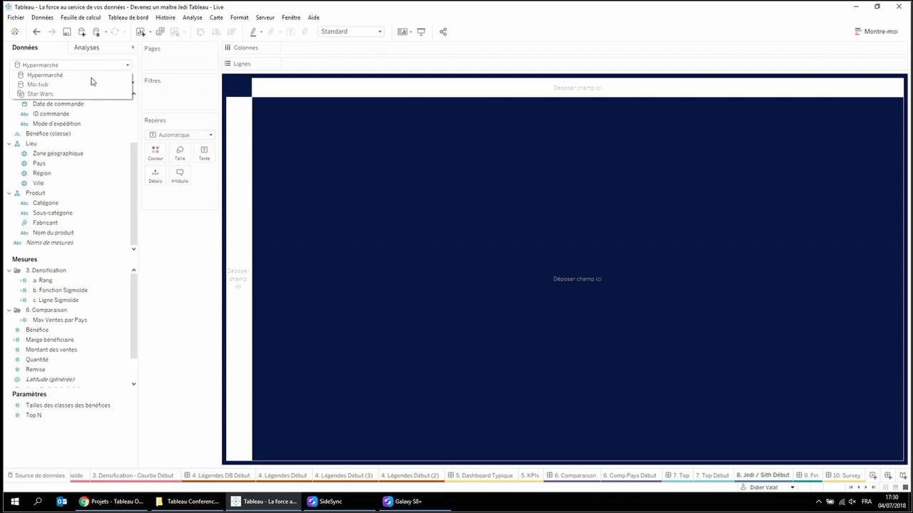
pyautogui.click(91, 95)
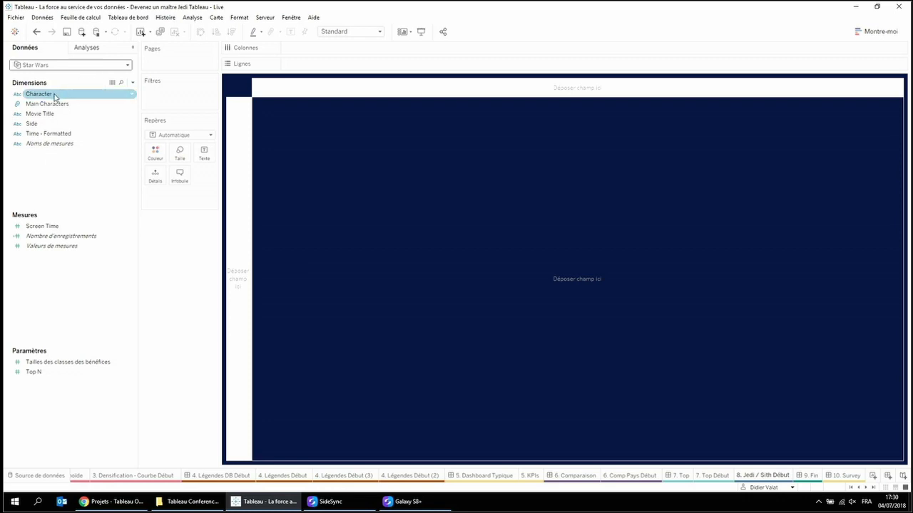
# - Build a bar chart with Character on rows and the count of Screen Time, CPT(Screen Time), on columns
pyautogui.moveTo(54, 96); pyautogui.dragTo(247, 136)
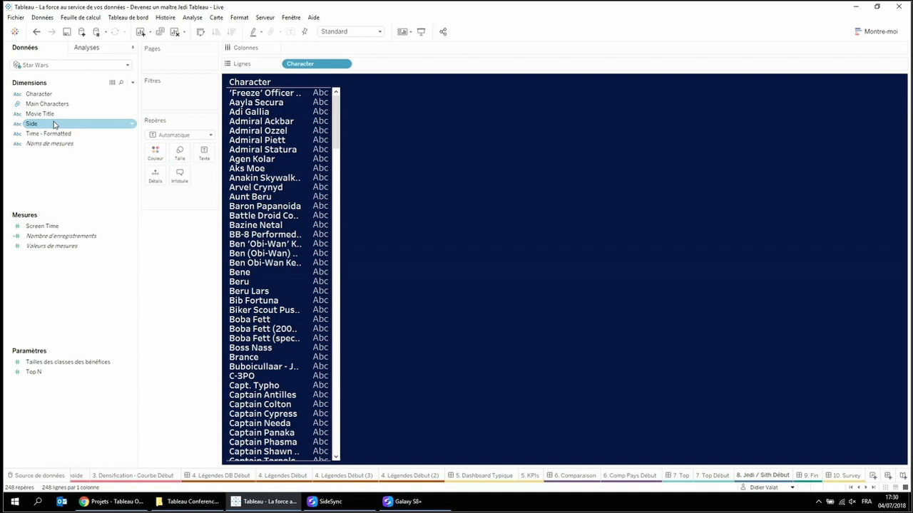
pyautogui.moveTo(64, 230); pyautogui.dragTo(361, 51)
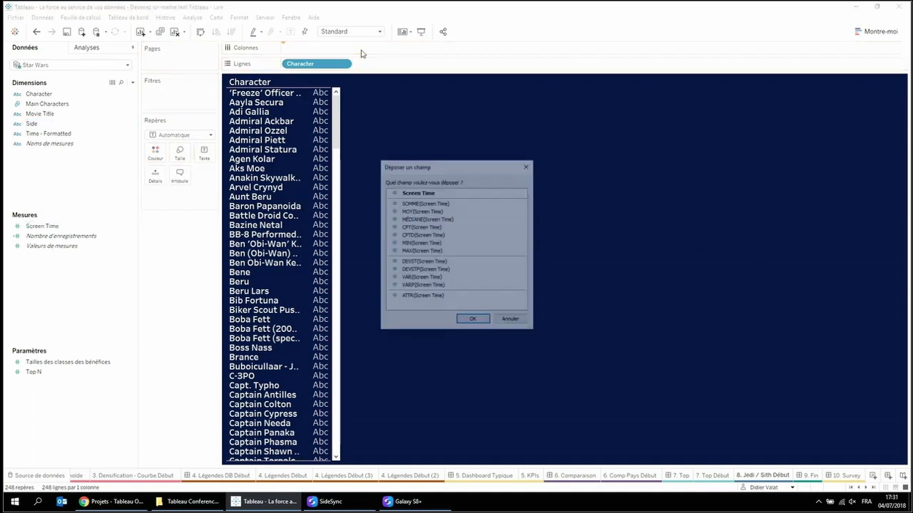
pyautogui.click(440, 228)
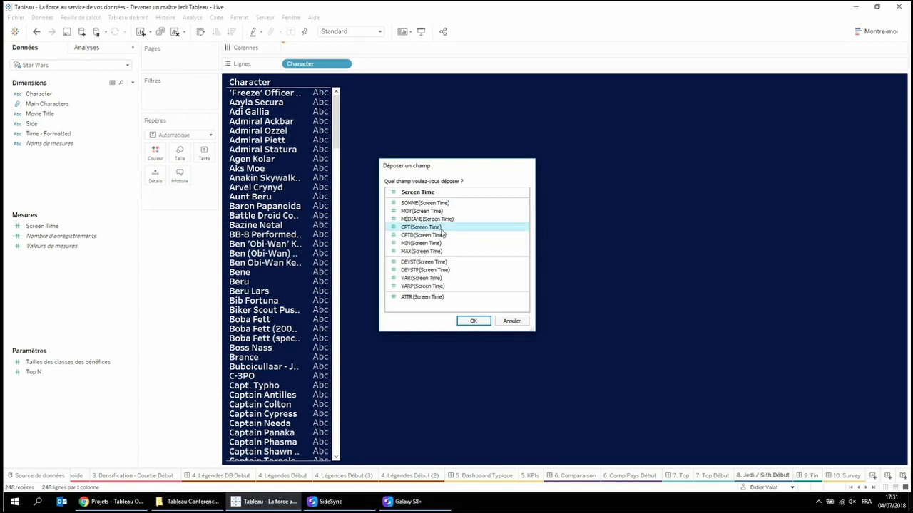
pyautogui.doubleClick(442, 231)
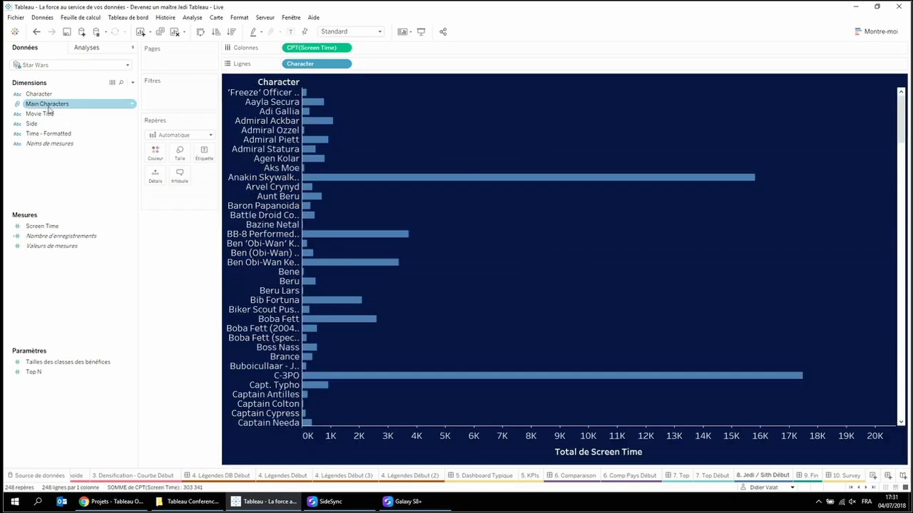
# - Colour the bars by Side and sort the characters by total screen time in descending order
pyautogui.moveTo(32, 123); pyautogui.dragTo(157, 156)
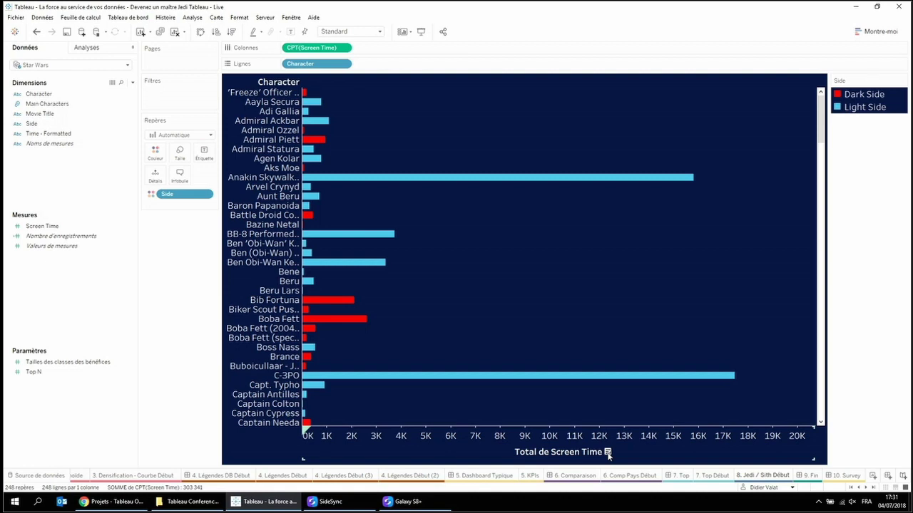
pyautogui.click(608, 452)
pyautogui.moveTo(444, 97)
pyautogui.moveTo(441, 114)
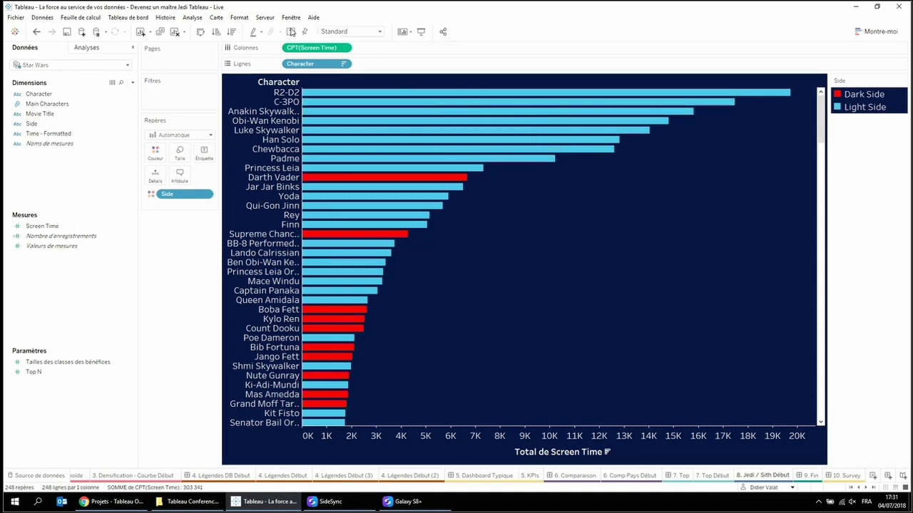
# - Display the mark labels and divide the column measure by 60 as COUNT([Screen Time])/60
pyautogui.click(291, 31)
pyautogui.doubleClick(346, 48)
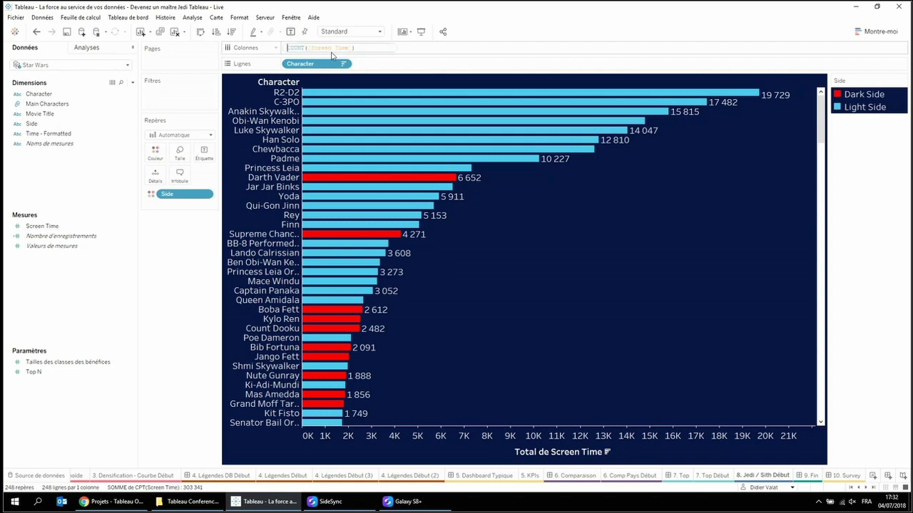
pyautogui.write('/60')
pyautogui.press('Return')
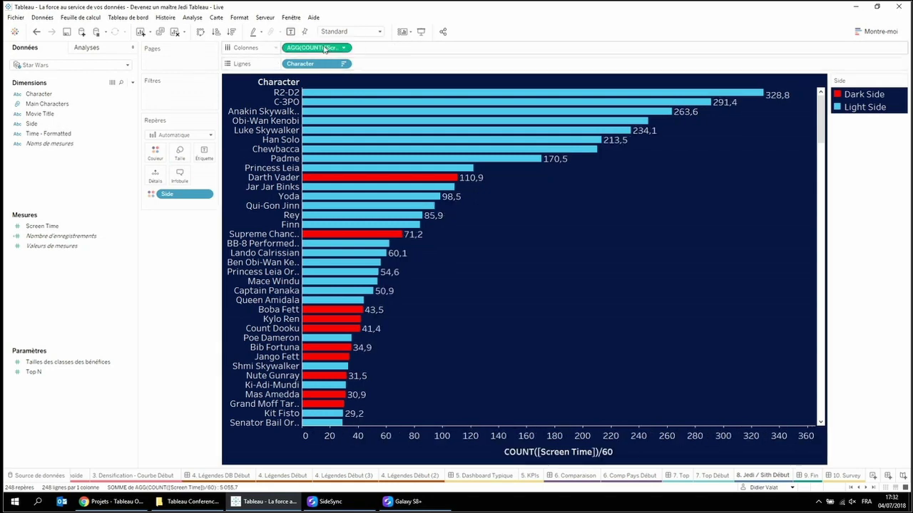
# - Format the measure's pane values as a custom number with 0 decimal places and the suffix "s"
pyautogui.rightClick(326, 48)
pyautogui.click(352, 81)
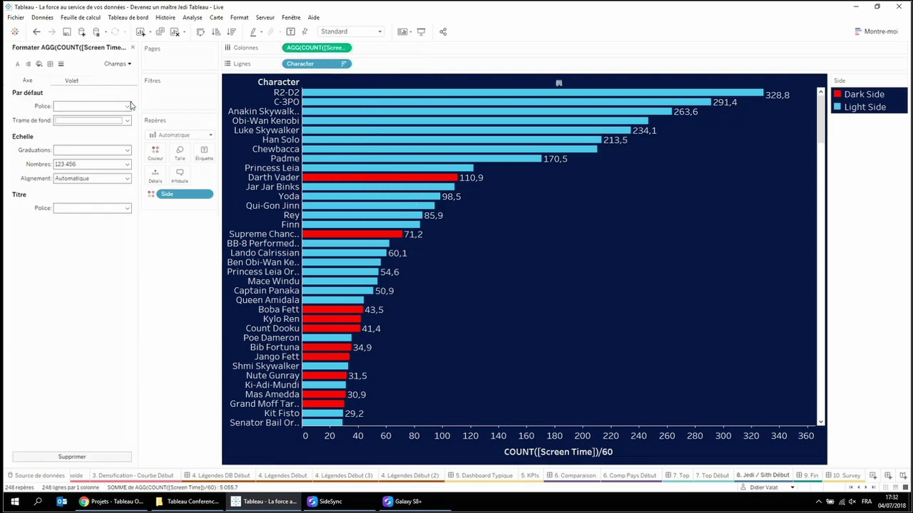
pyautogui.click(107, 134)
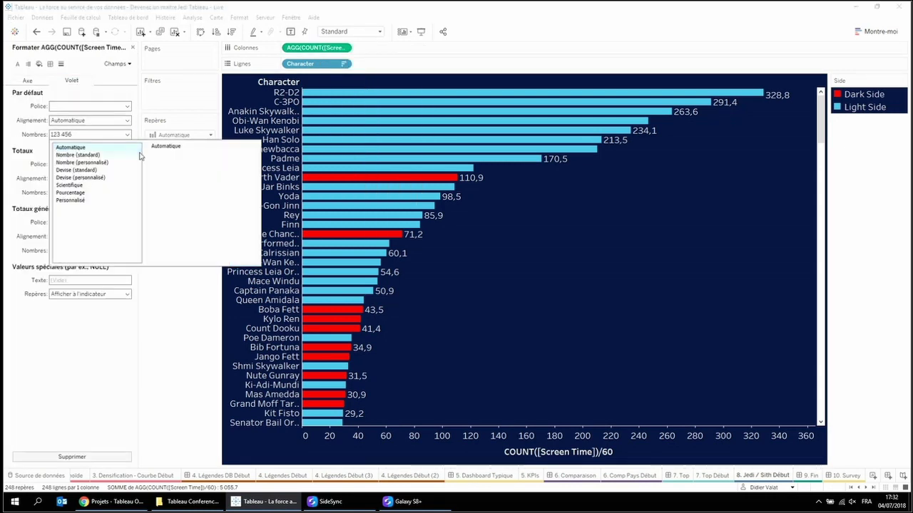
pyautogui.click(114, 163)
pyautogui.click(177, 168)
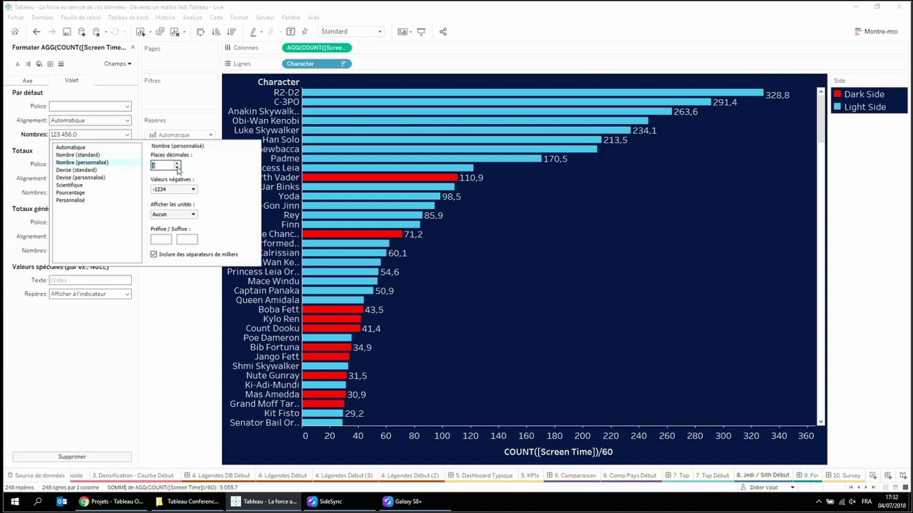
pyautogui.click(177, 167)
pyautogui.write('s')
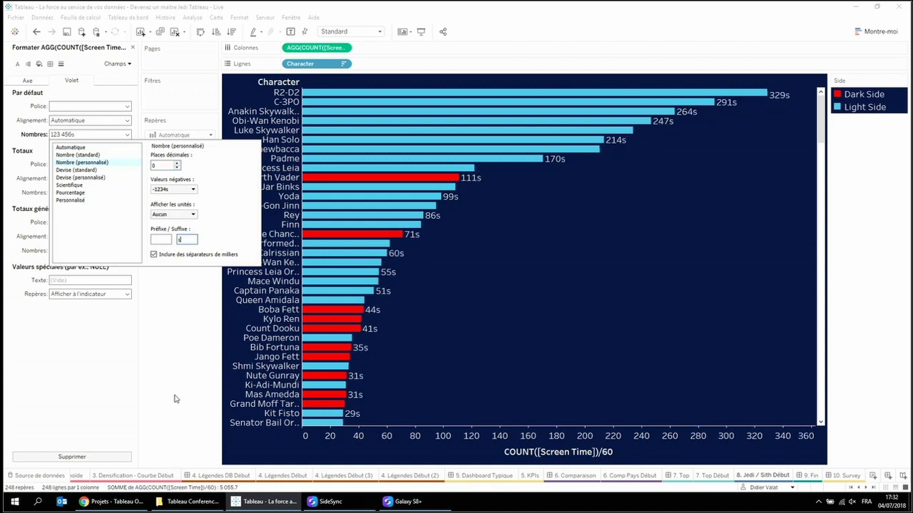
pyautogui.click(173, 394)
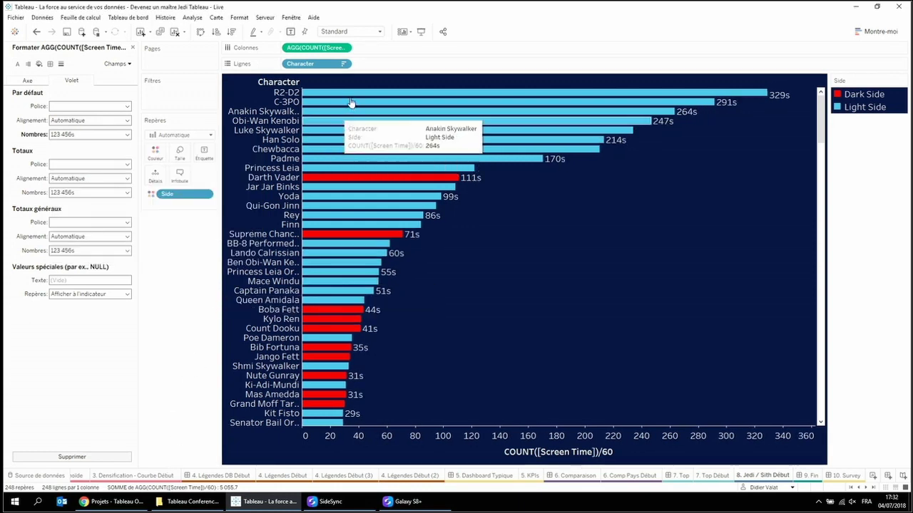
pyautogui.moveTo(352, 96)
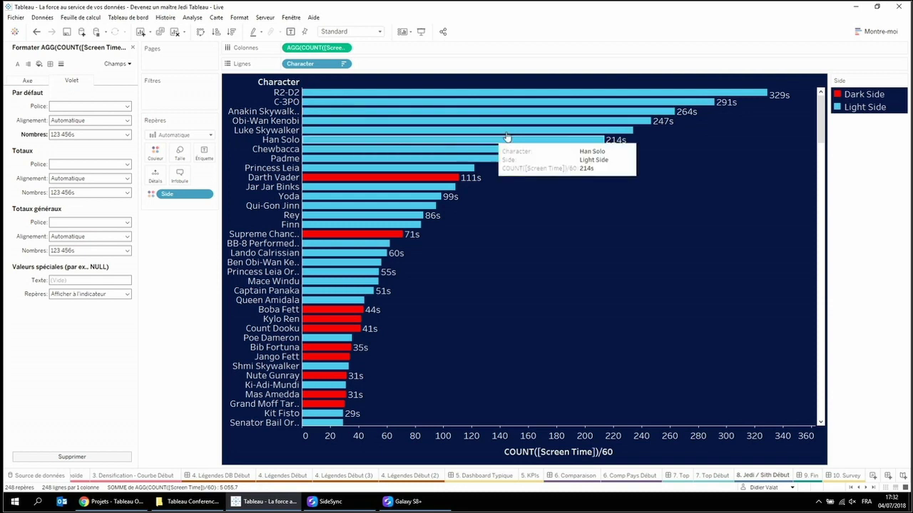
# - Duplicate the 8. Jedi / Sith Début sheet and replace the copy's column measure with the unaggregated Screen Time field
pyautogui.rightClick(755, 468)
pyautogui.click(819, 389)
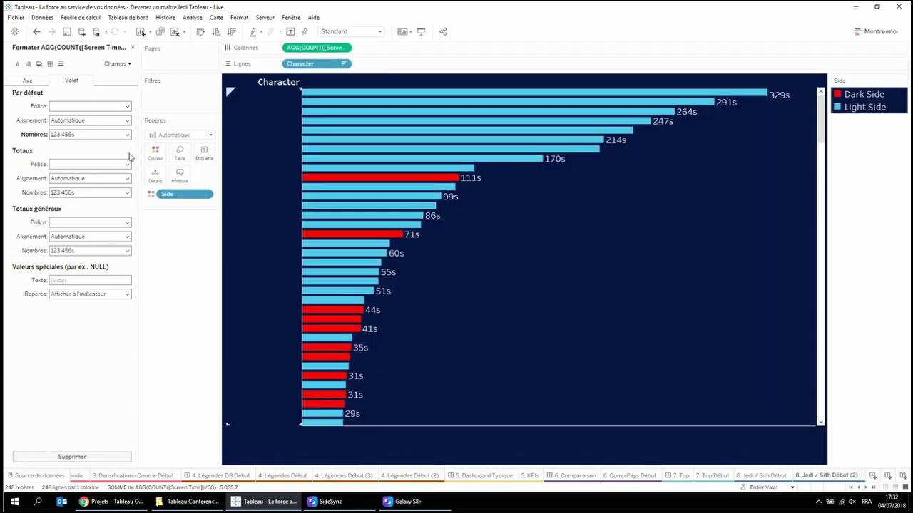
pyautogui.click(132, 48)
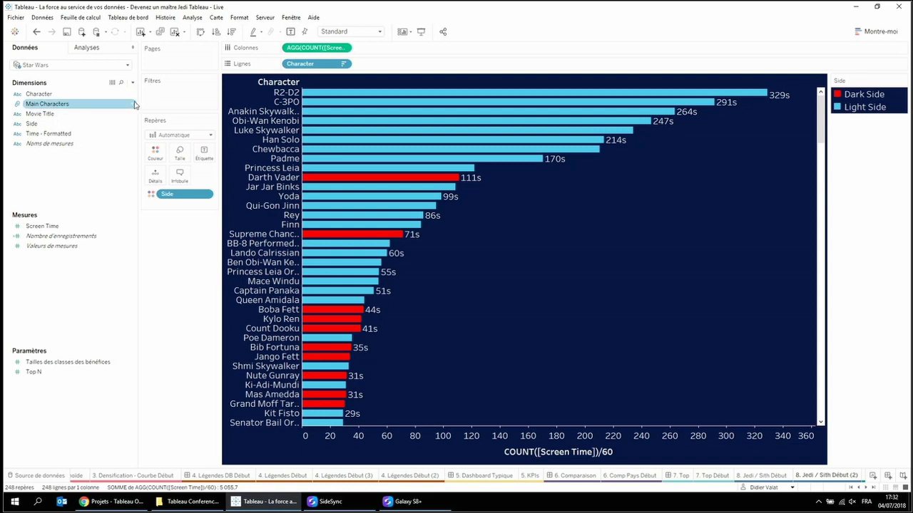
pyautogui.moveTo(43, 226); pyautogui.dragTo(321, 48)
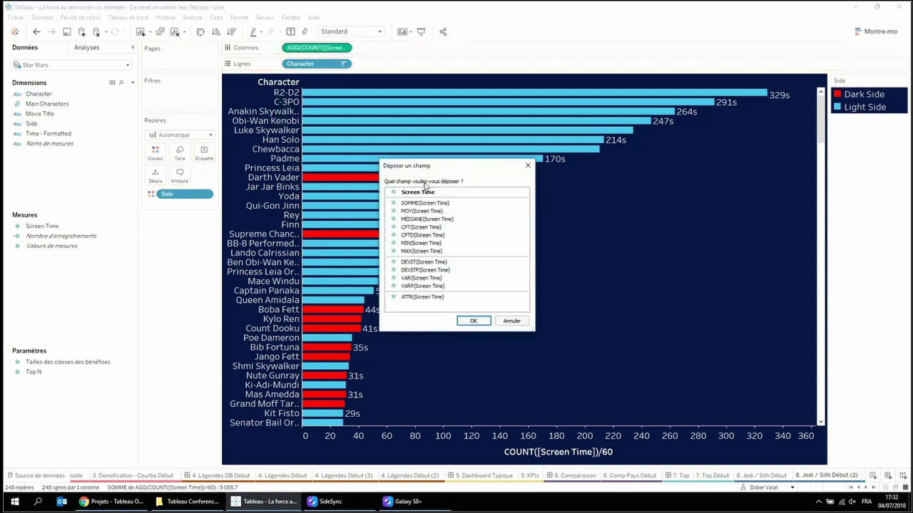
pyautogui.press('Escape')
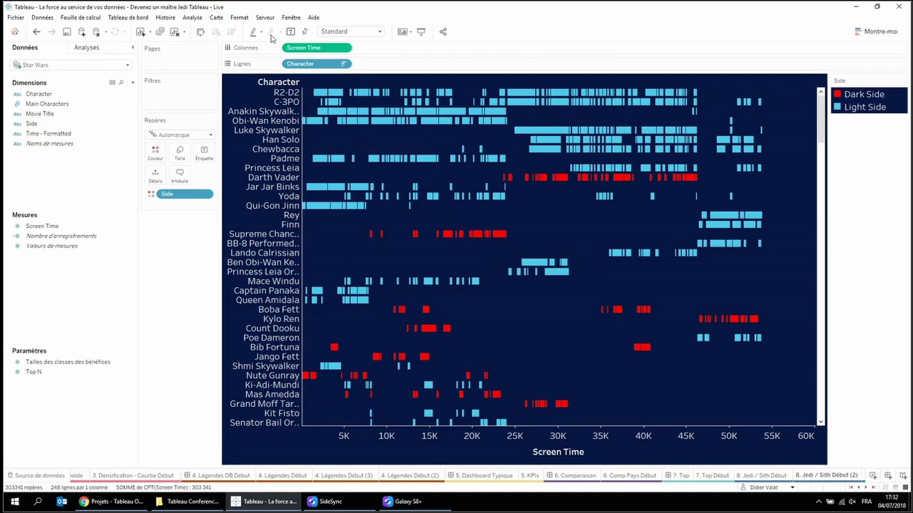
# - Add Movie Title as a filter and show its filter card
pyautogui.click(40, 113)
pyautogui.keyDown('ctrl'); pyautogui.click(31, 123); pyautogui.keyUp('ctrl')
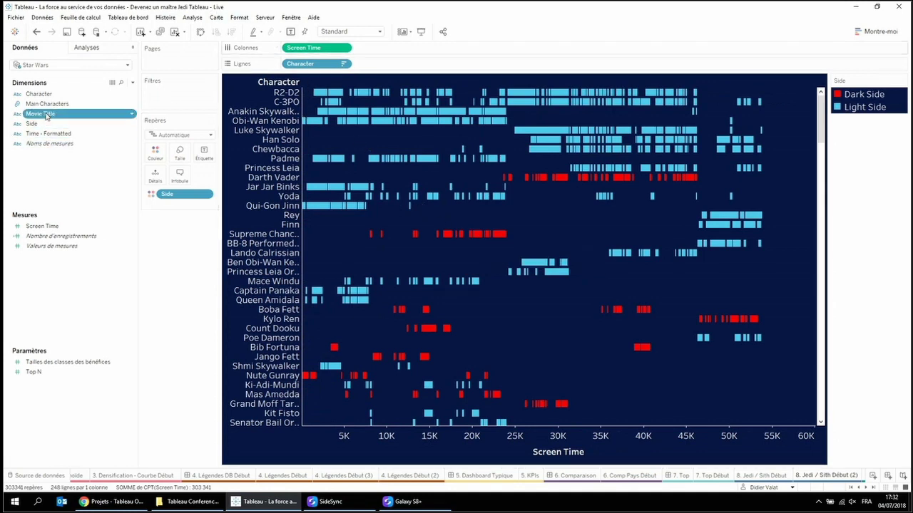
pyautogui.rightClick(61, 115)
pyautogui.click(144, 140)
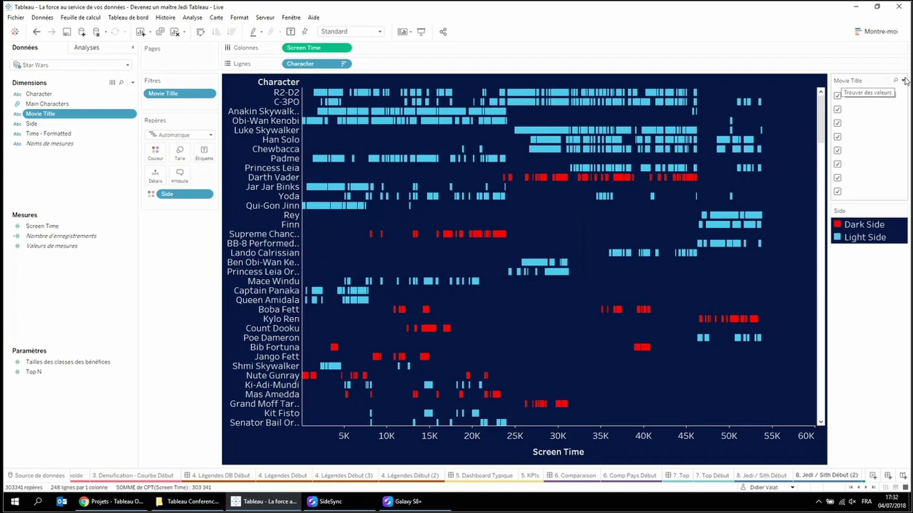
# - Give the filter's body text a dark font colour so it reads on the white card
pyautogui.click(903, 80)
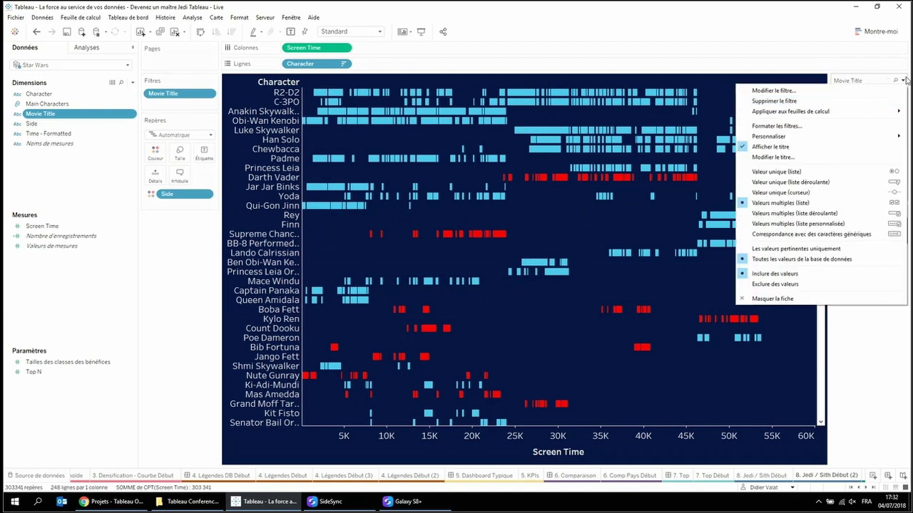
pyautogui.click(831, 125)
pyautogui.click(118, 120)
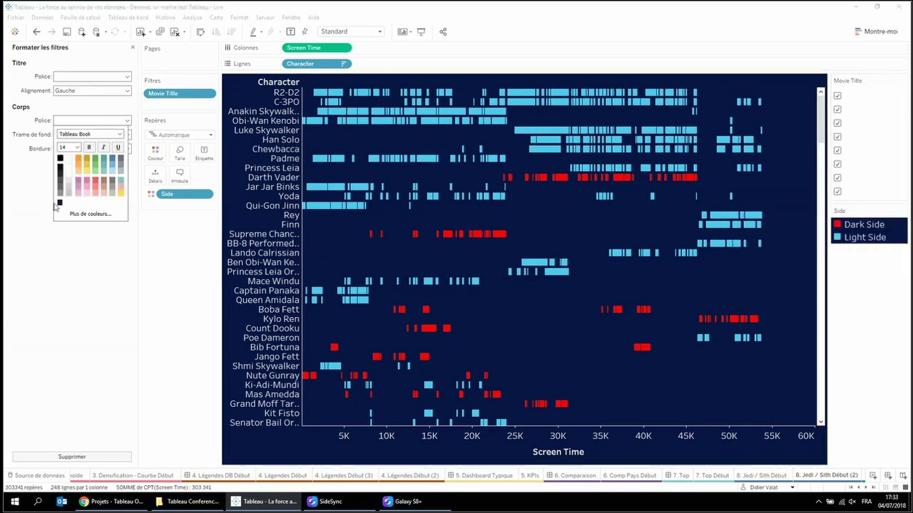
pyautogui.click(134, 51)
pyautogui.click(134, 52)
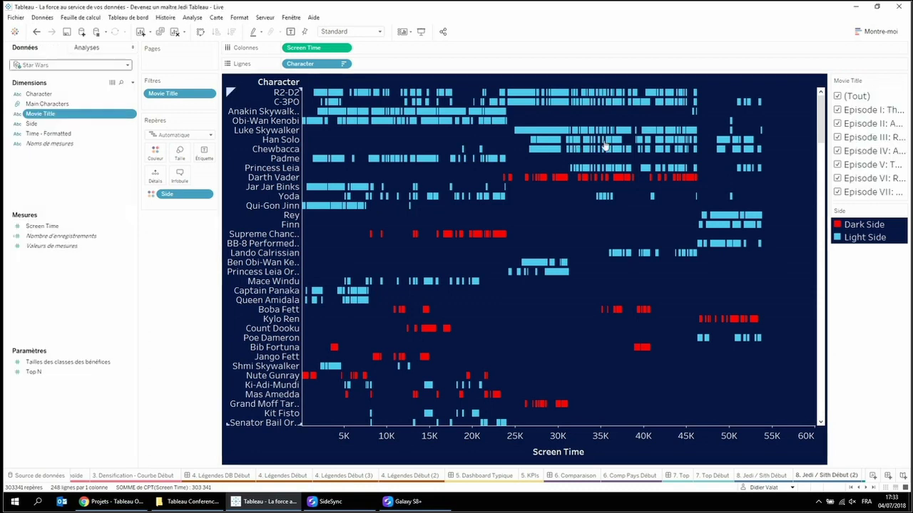
# - Change the Movie Title filter to a single-value dropdown list set to Episode I: The Phantom Menace
pyautogui.click(903, 81)
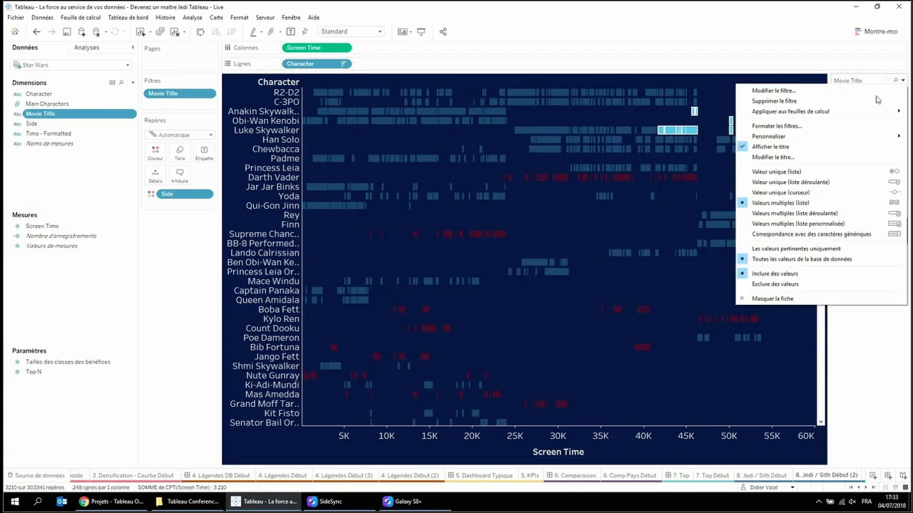
pyautogui.click(839, 156)
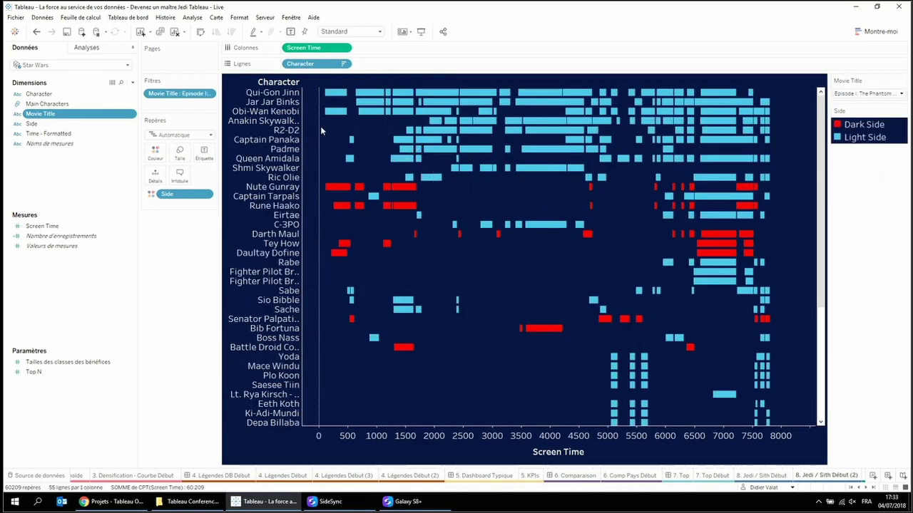
# - Try displaying the mark labels on the Screen Time bars
pyautogui.moveTo(407, 134)
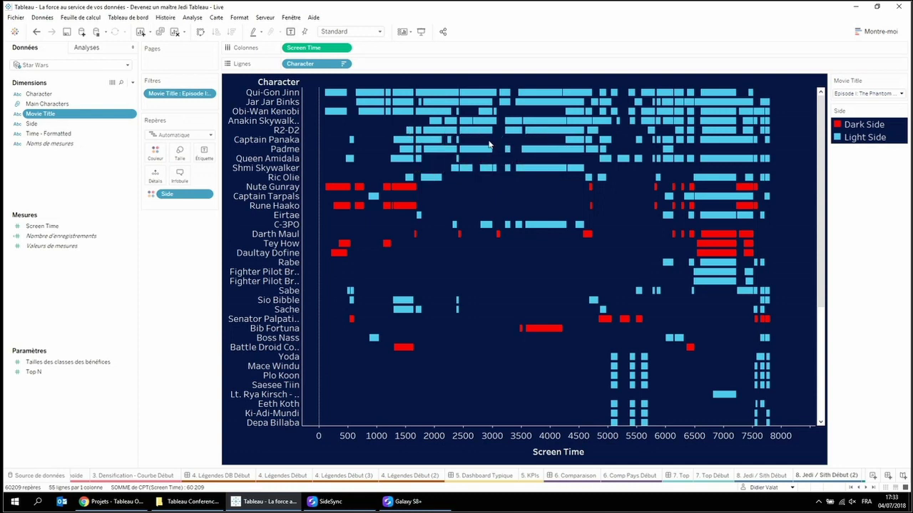
pyautogui.click(290, 32)
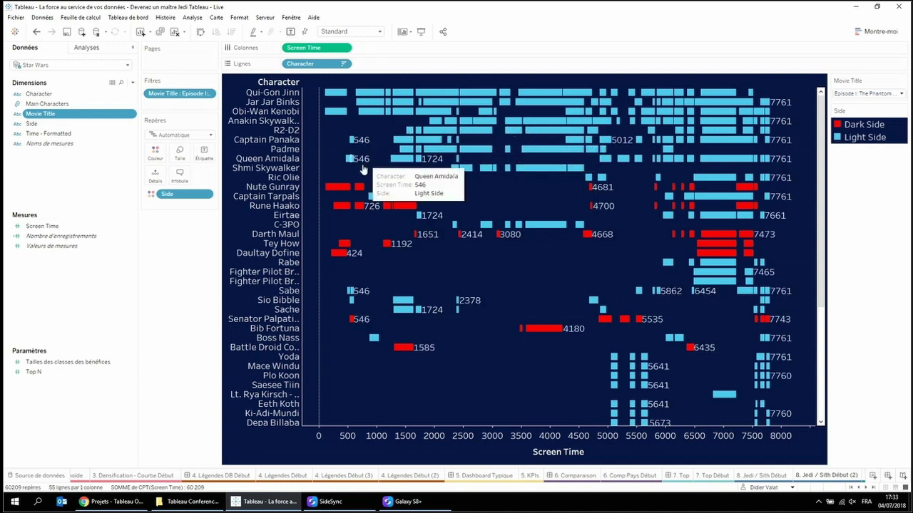
pyautogui.click(290, 32)
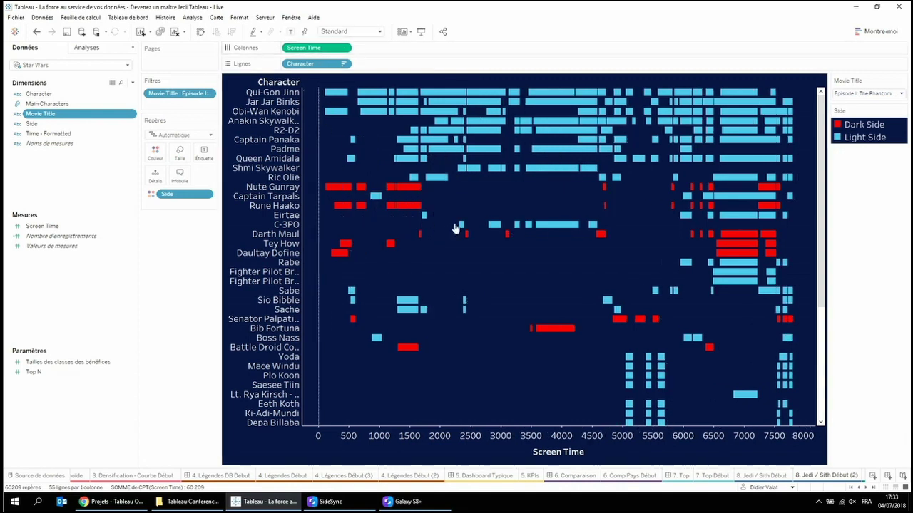
# - Filter the chart to Episode II: Attack of the Clones and examine when its characters appear
pyautogui.click(863, 95)
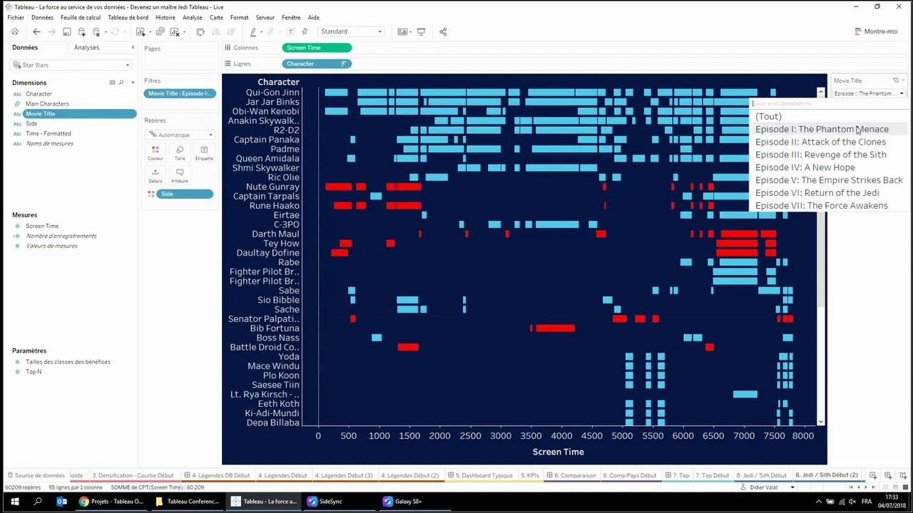
pyautogui.click(837, 143)
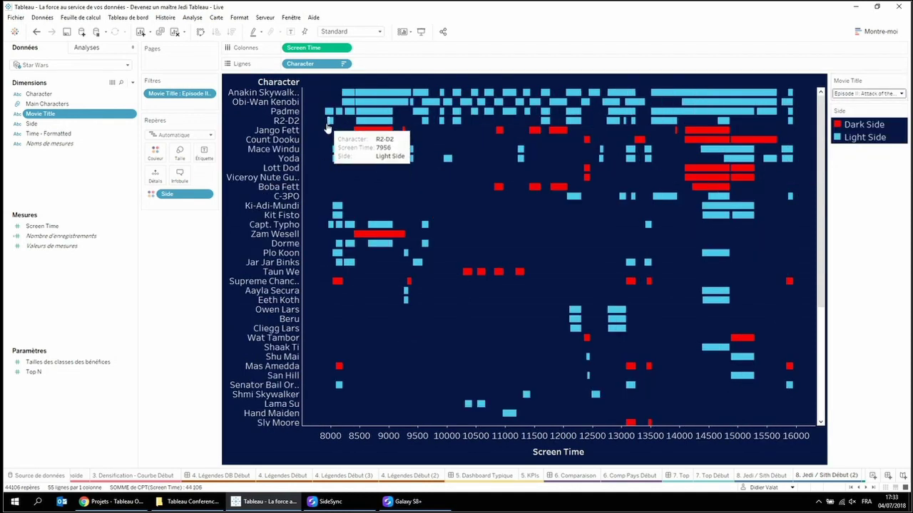
pyautogui.moveTo(361, 132)
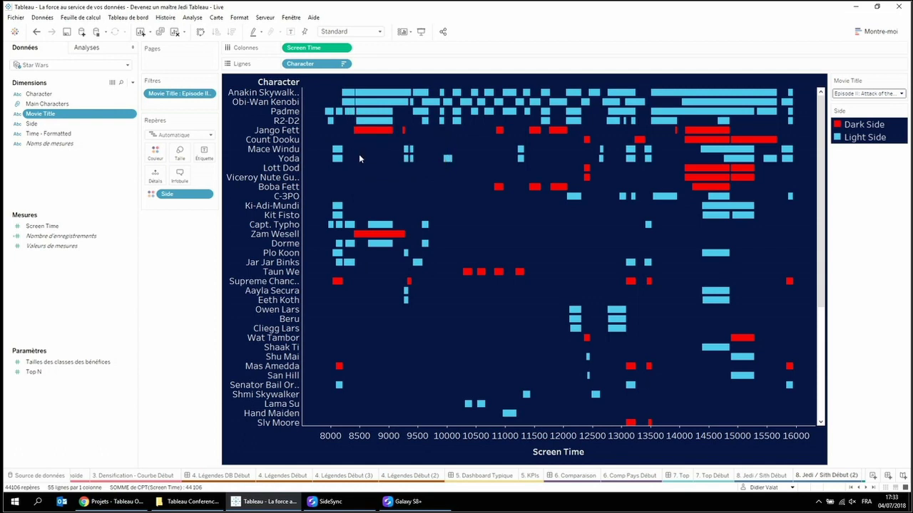
pyautogui.moveTo(499, 190)
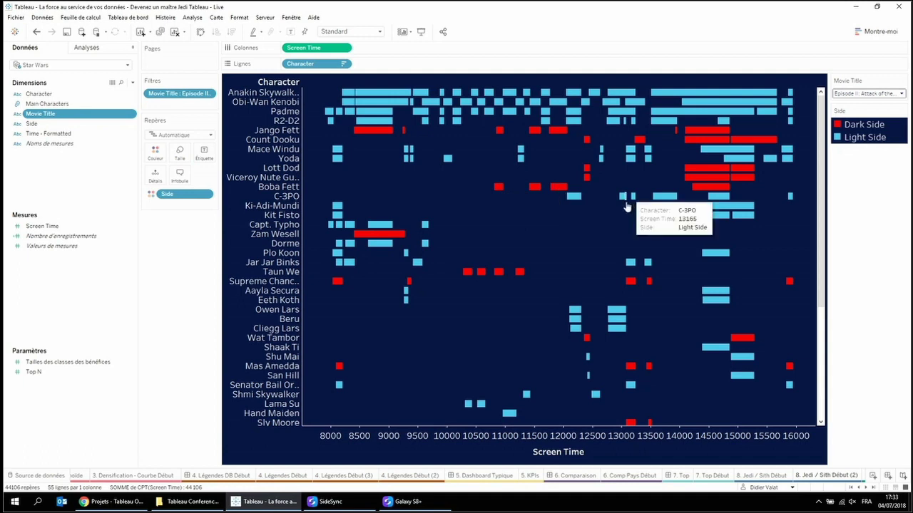
# - Filter the chart to Episode III: Revenge of the Sith, followed by Episode IV: A New Hope
pyautogui.click(843, 93)
pyautogui.click(827, 162)
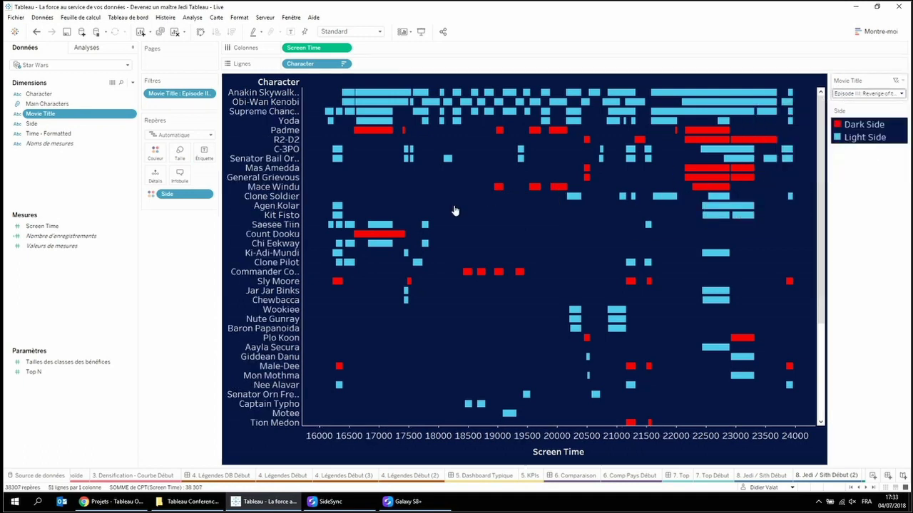
pyautogui.click(868, 93)
pyautogui.press('Down')
pyautogui.press('Return')
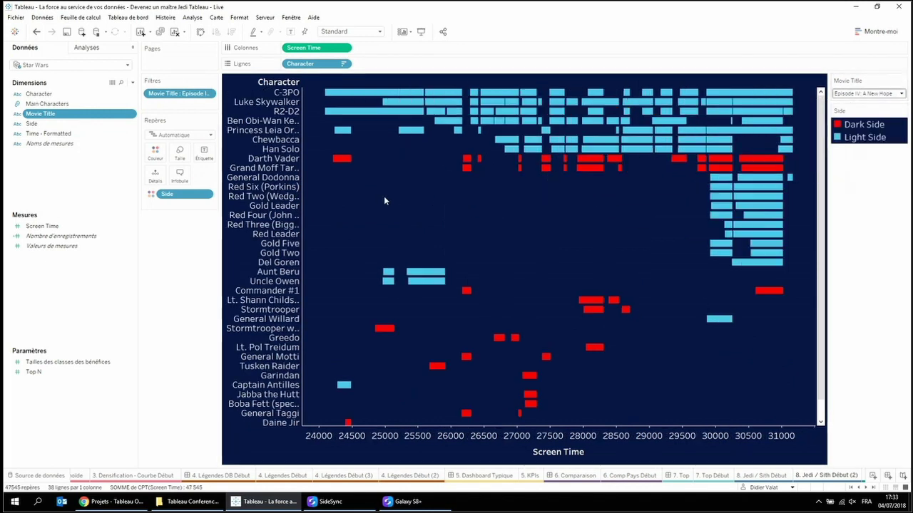
pyautogui.moveTo(334, 159)
# - Duplicate the 8. Jedi / Sith Début (2) worksheet and clear everything from the copy
pyautogui.rightClick(822, 478)
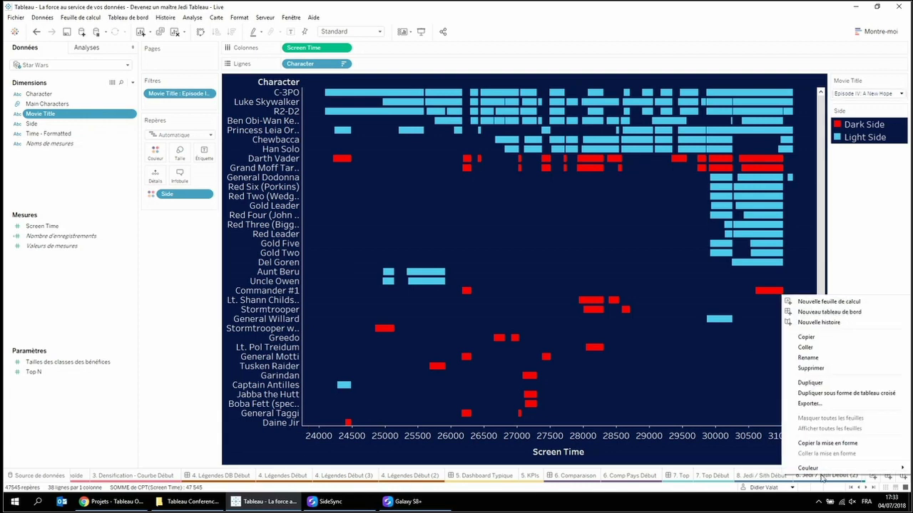
pyautogui.click(821, 384)
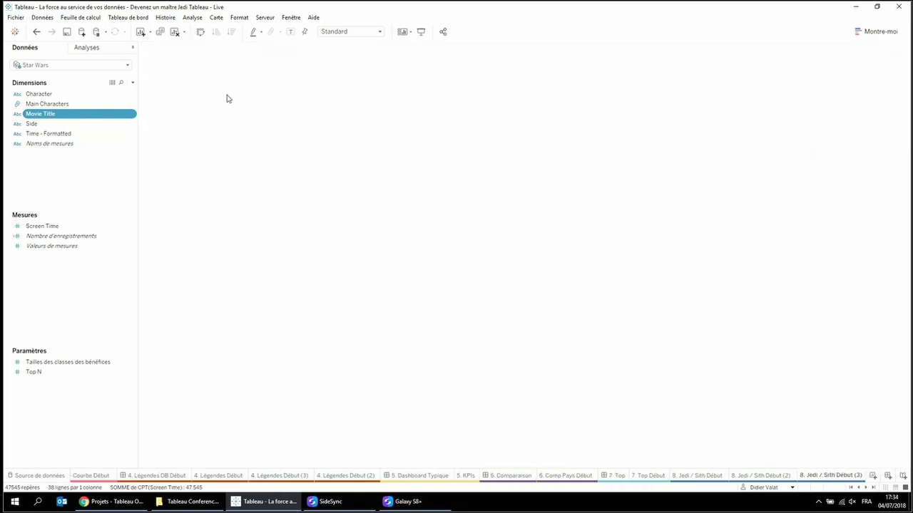
pyautogui.click(176, 31)
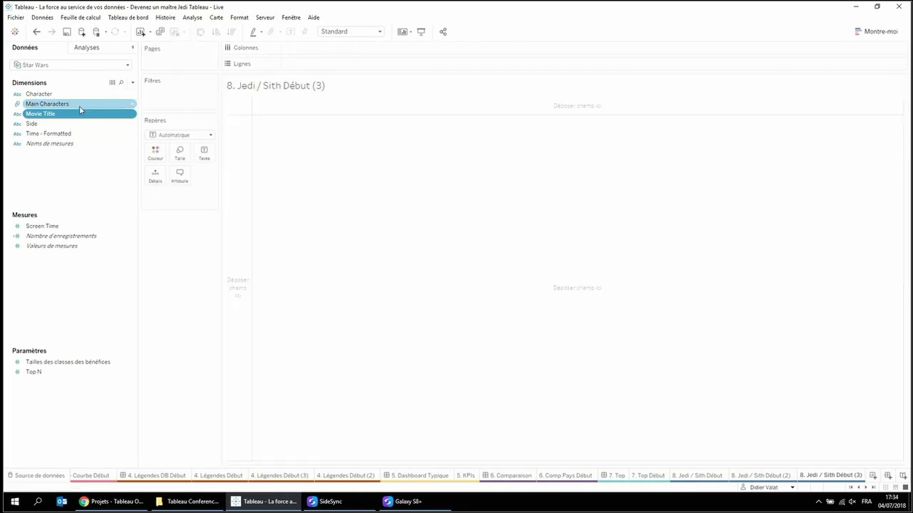
# - Set the mark type to Forme, assign Main Characters to the shape, and check its Cinéma Tour SW shape palette
pyautogui.click(178, 135)
pyautogui.click(185, 204)
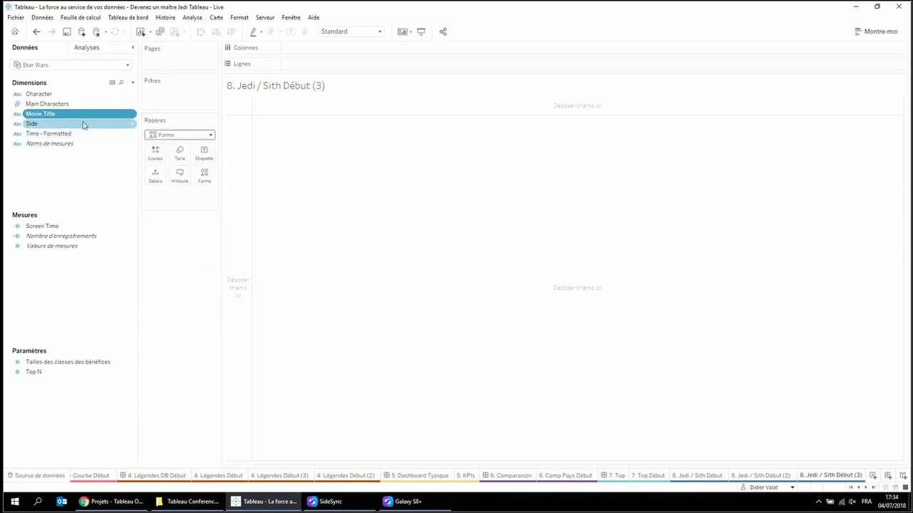
pyautogui.moveTo(52, 106); pyautogui.dragTo(204, 181)
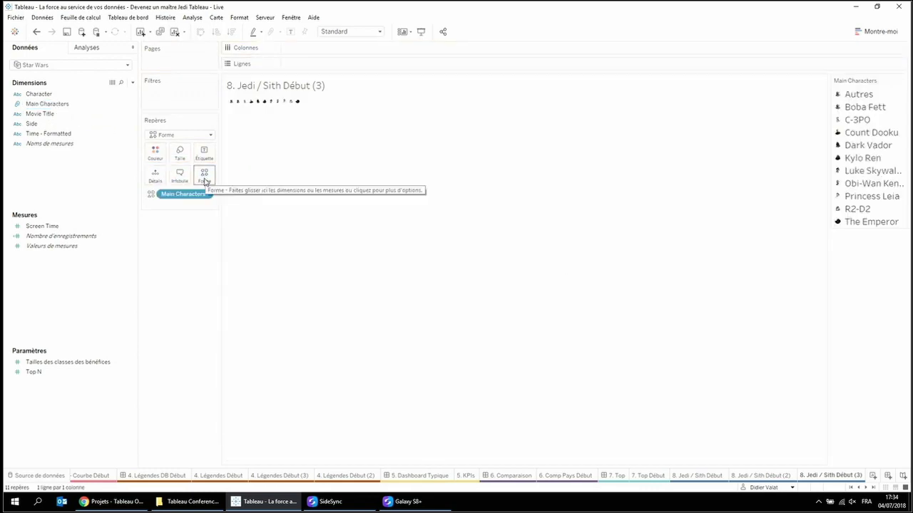
pyautogui.click(204, 181)
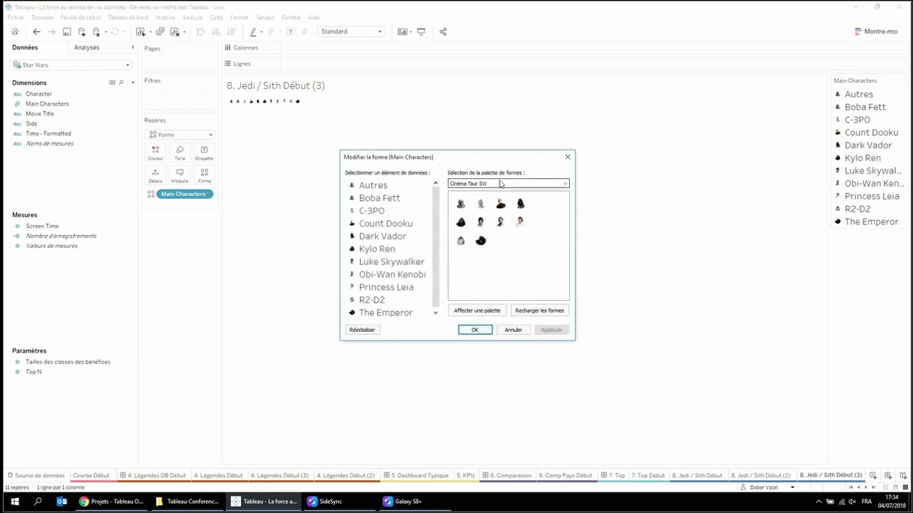
pyautogui.press('Escape')
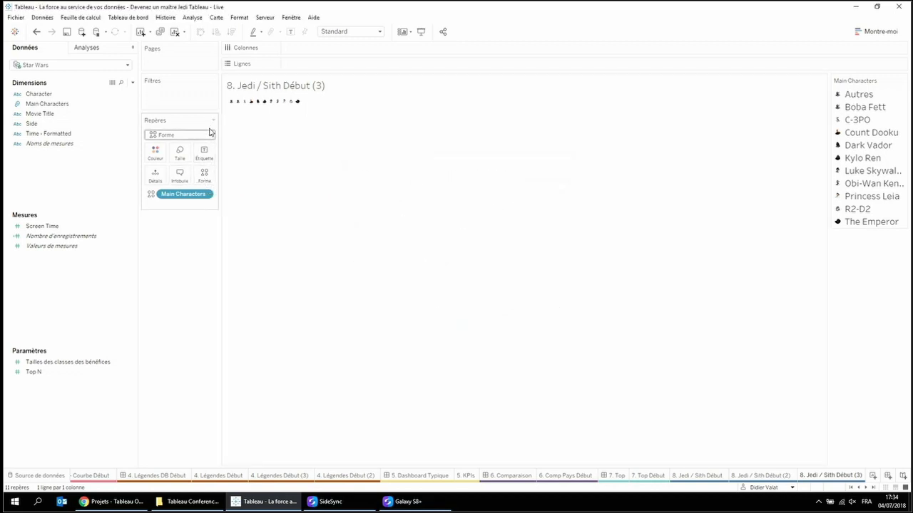
# - Lay out Main Characters across the columns, fit the view to the width, and increase the row height to enlarge the portraits
pyautogui.moveTo(177, 201); pyautogui.dragTo(319, 67)
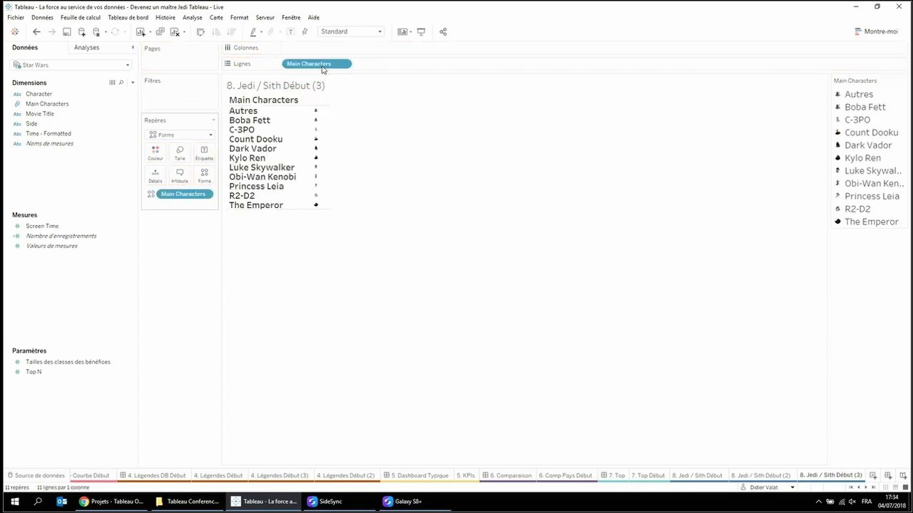
pyautogui.click(201, 32)
pyautogui.click(352, 32)
pyautogui.click(359, 53)
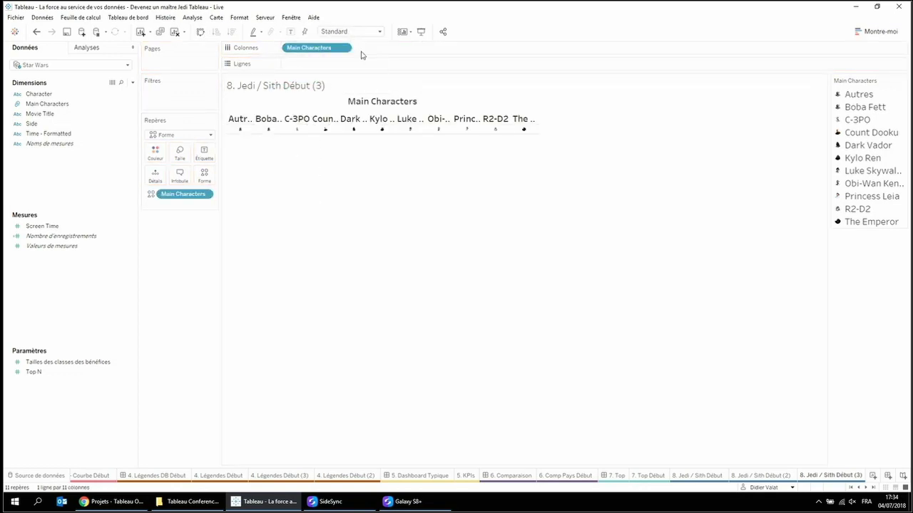
pyautogui.moveTo(349, 134); pyautogui.dragTo(352, 206)
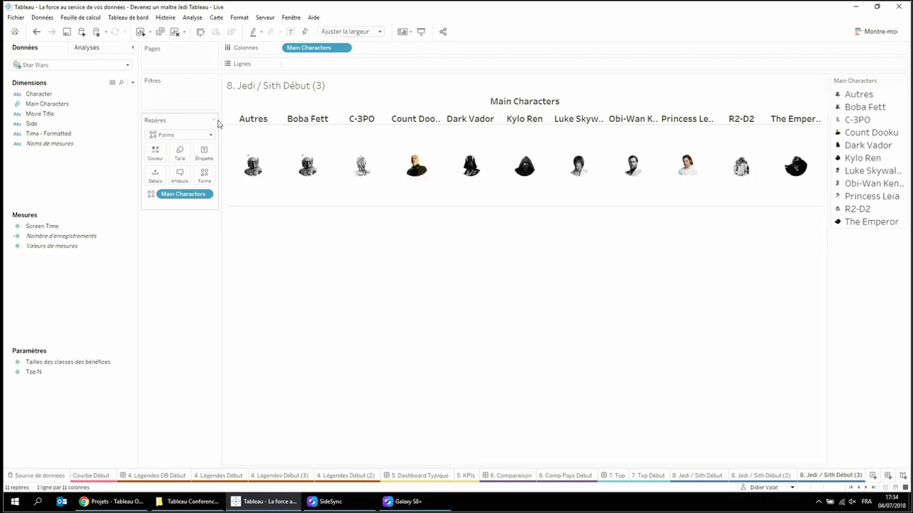
# - Exclude the Autres member from the Main Characters columns
pyautogui.click(252, 118)
pyautogui.rightClick(255, 122)
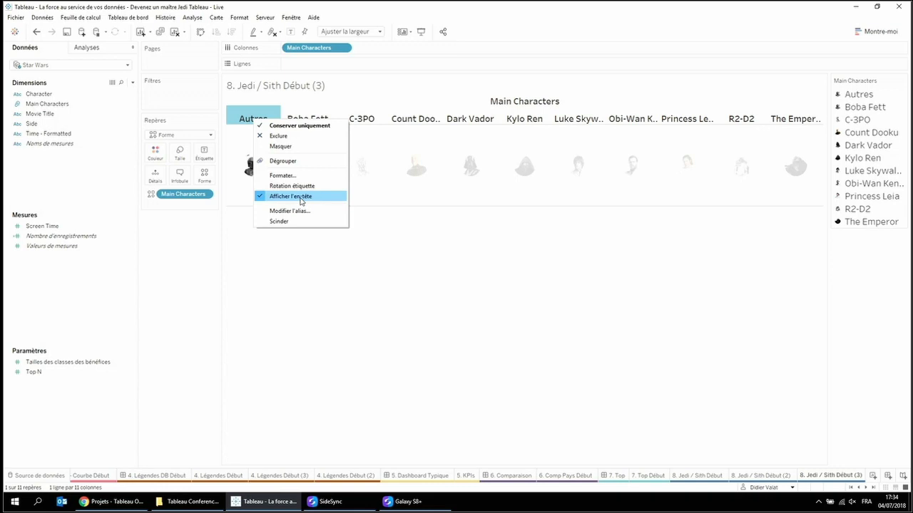
pyautogui.click(289, 135)
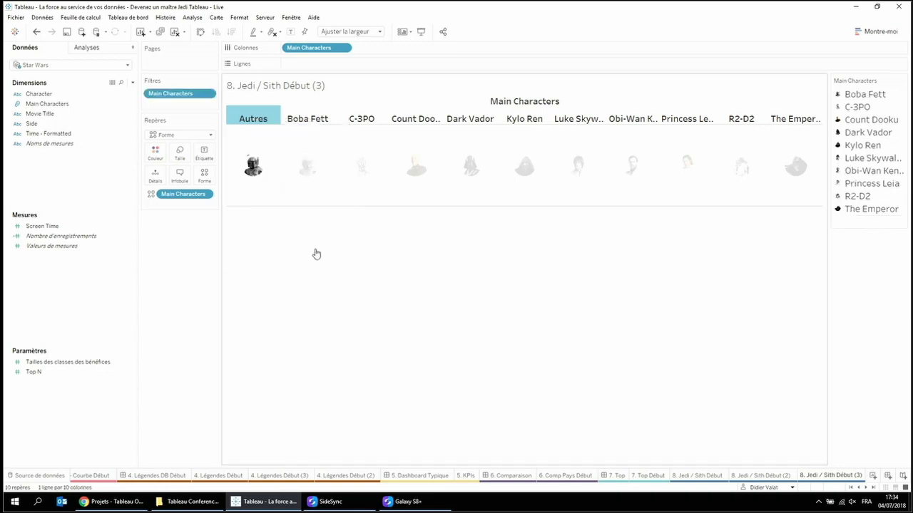
# - Label the portraits with the count of Screen Time divided by 60
pyautogui.moveTo(92, 230); pyautogui.dragTo(204, 154)
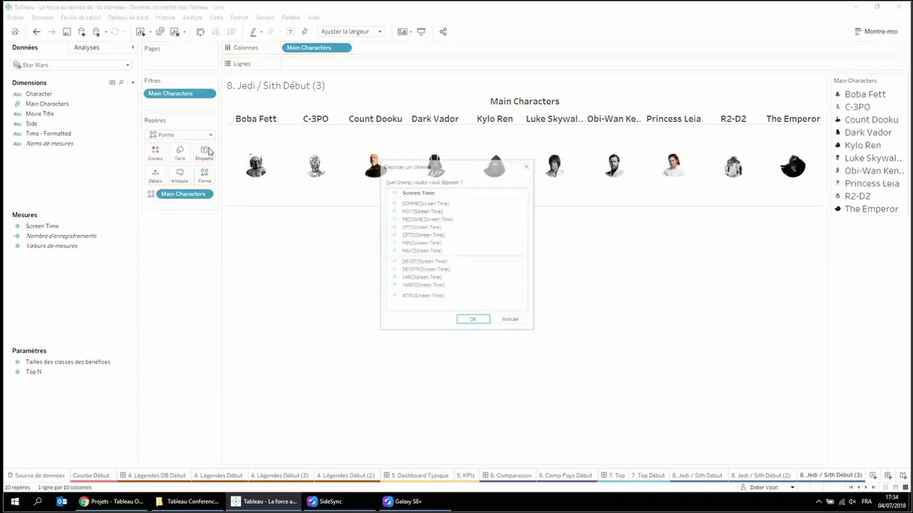
pyautogui.doubleClick(430, 228)
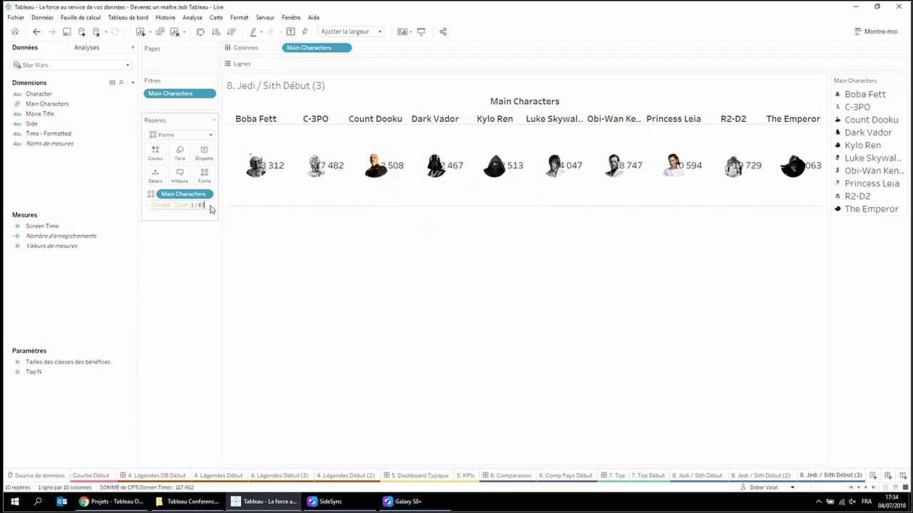
pyautogui.press('Return')
# - Format the screen time labels as custom numbers with zero decimals and the suffix "s"
pyautogui.rightClick(187, 207)
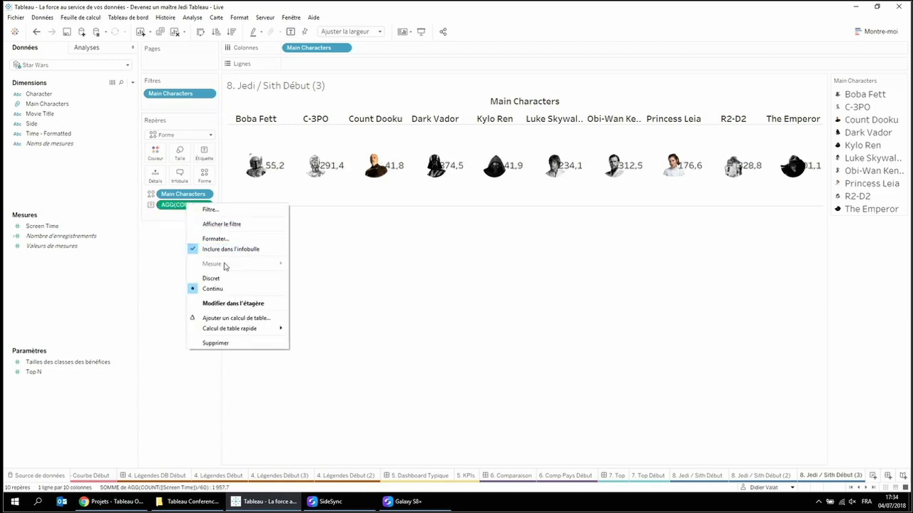
pyautogui.click(236, 241)
pyautogui.click(111, 135)
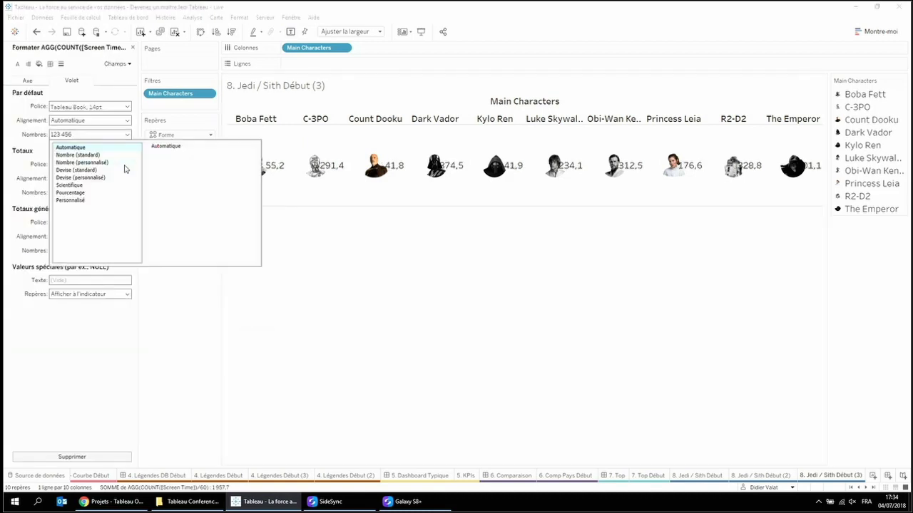
pyautogui.click(107, 162)
pyautogui.click(177, 163)
pyautogui.click(176, 168)
pyautogui.click(187, 239)
pyautogui.write('s')
pyautogui.click(187, 356)
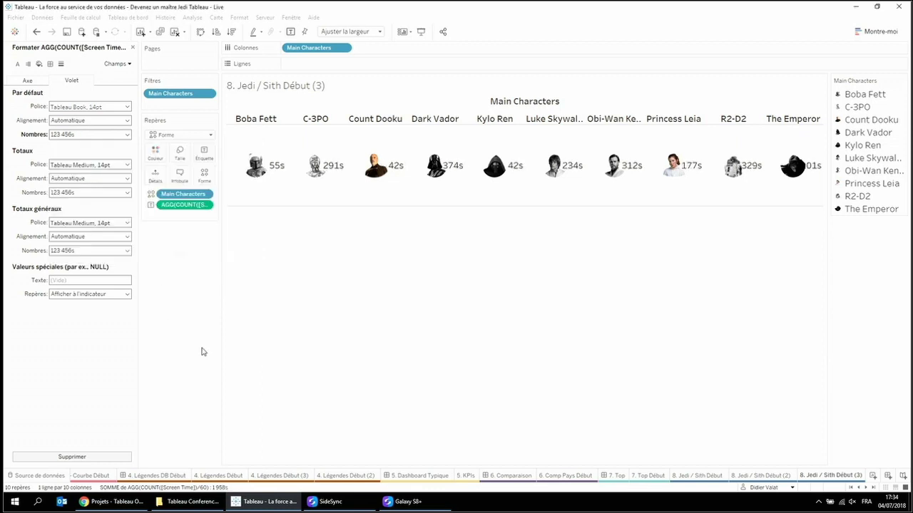
# - Align the mark labels to the horizontal centre and vertical bottom, beneath the character portraits
pyautogui.click(210, 156)
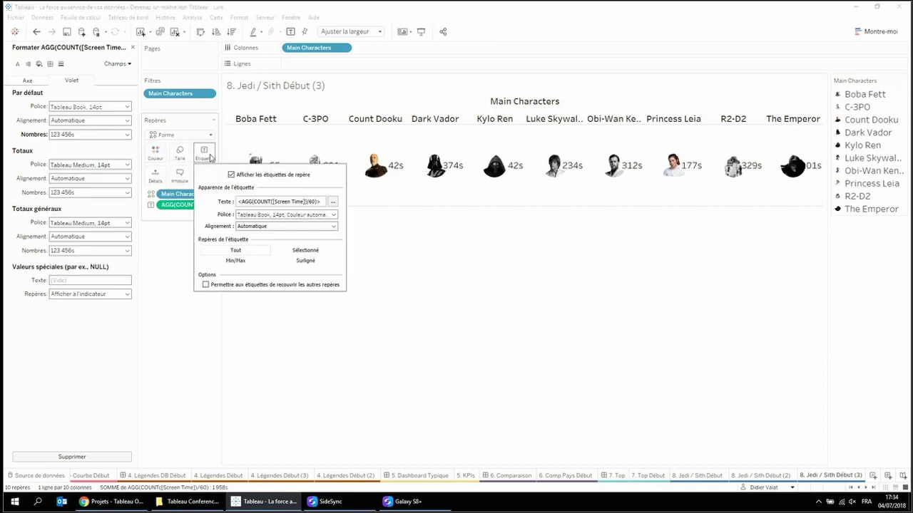
pyautogui.click(292, 226)
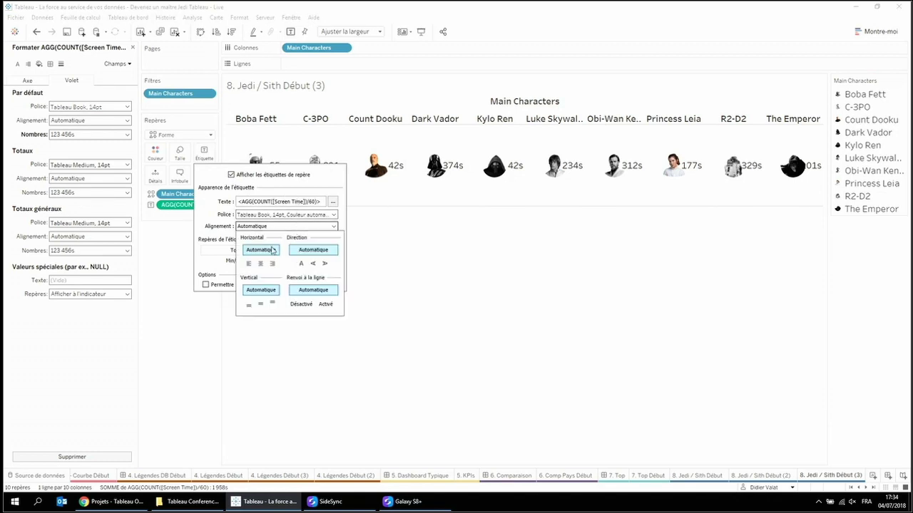
pyautogui.click(260, 264)
pyautogui.click(249, 304)
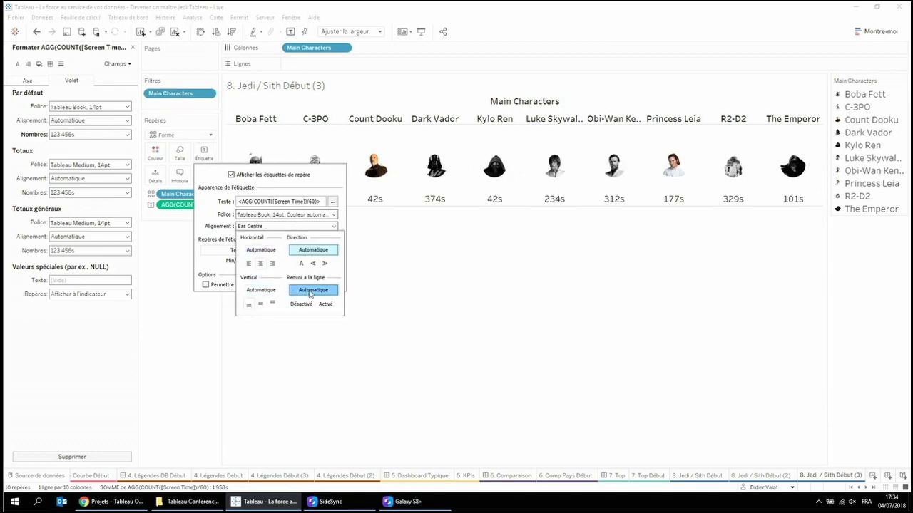
pyautogui.click(389, 271)
pyautogui.click(132, 47)
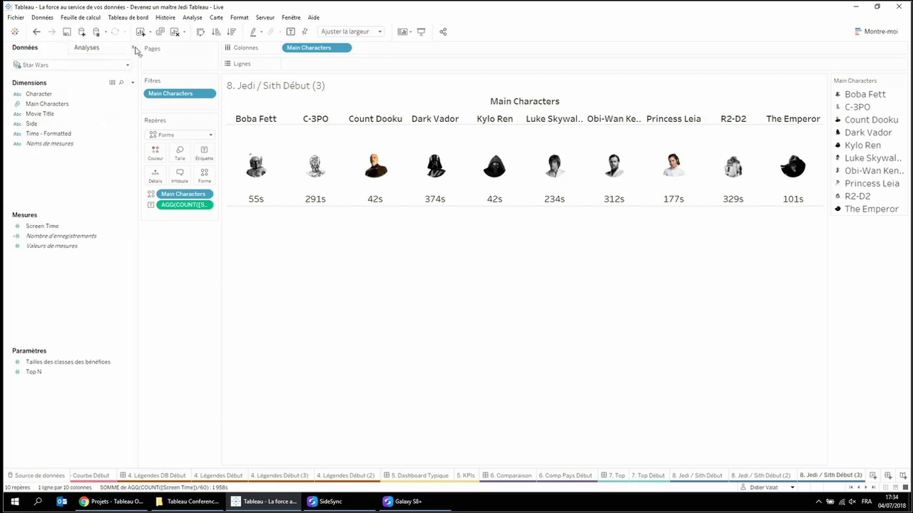
# - Sort the characters by descending screen time and compare them with the bar chart on the 8. Jedi / Sith Début sheet
pyautogui.click(230, 34)
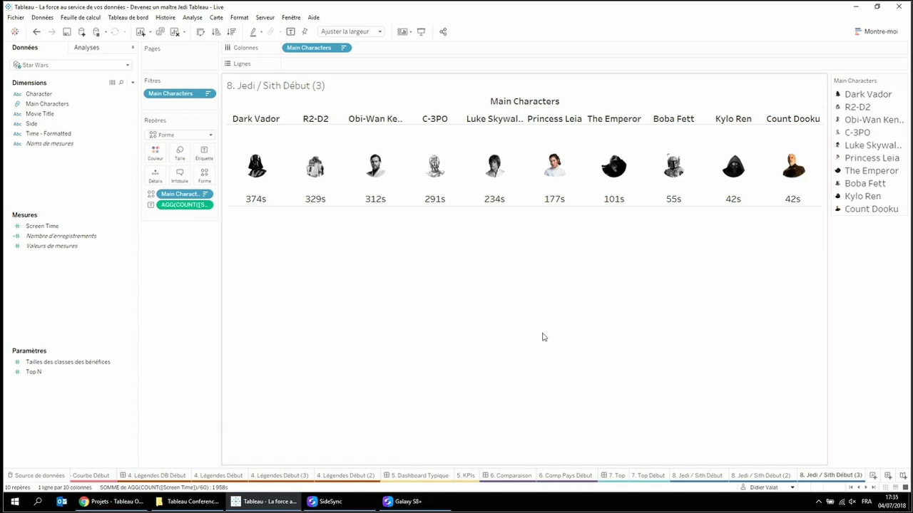
pyautogui.click(697, 476)
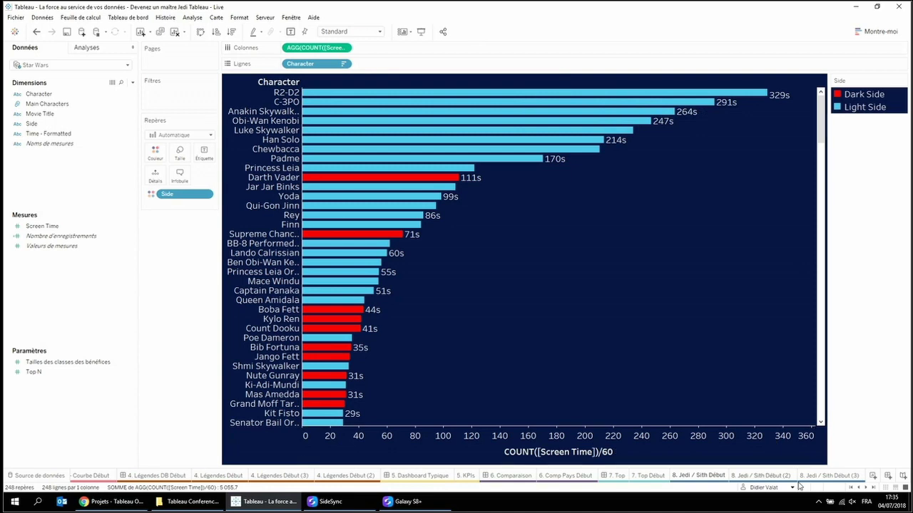
pyautogui.click(827, 475)
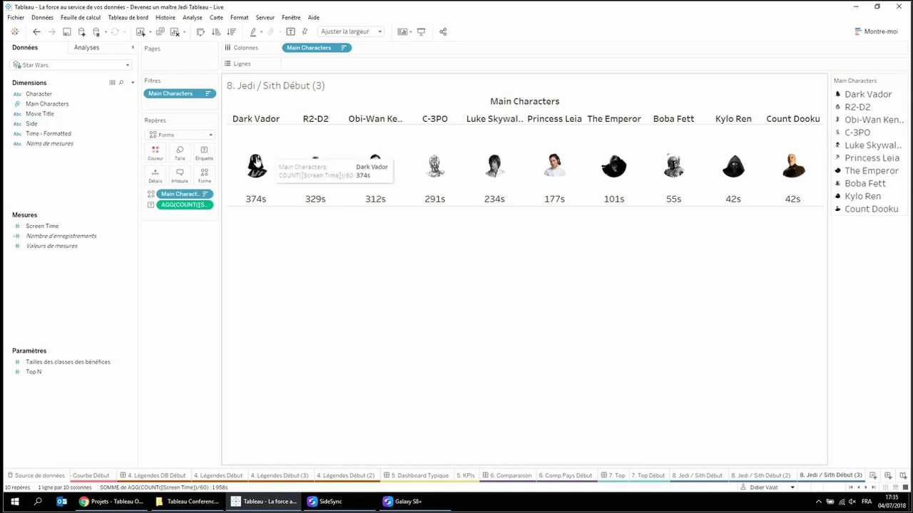
# - Examine the members of the Dark Vador and Obi-Wan Kenobi groups in Main Characters, and compare them with the 8. Jedi / Sith Début chart
pyautogui.click(96, 106)
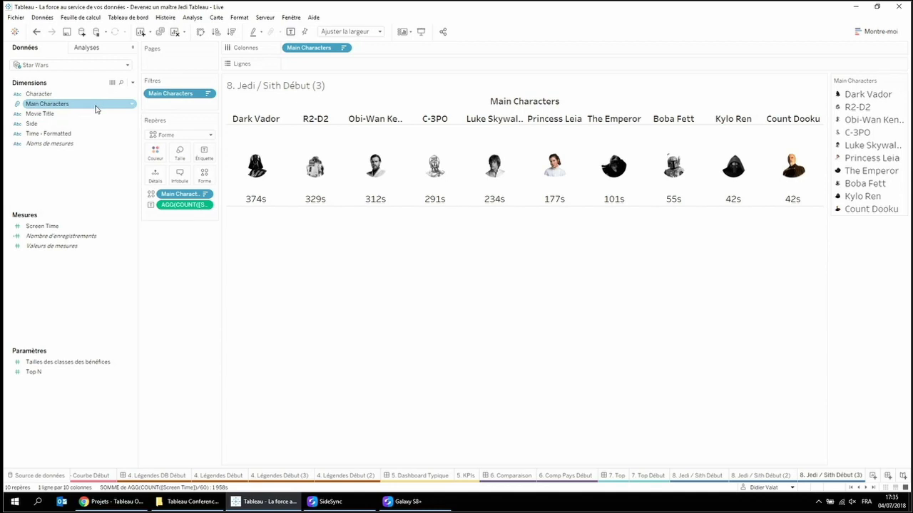
pyautogui.rightClick(95, 104)
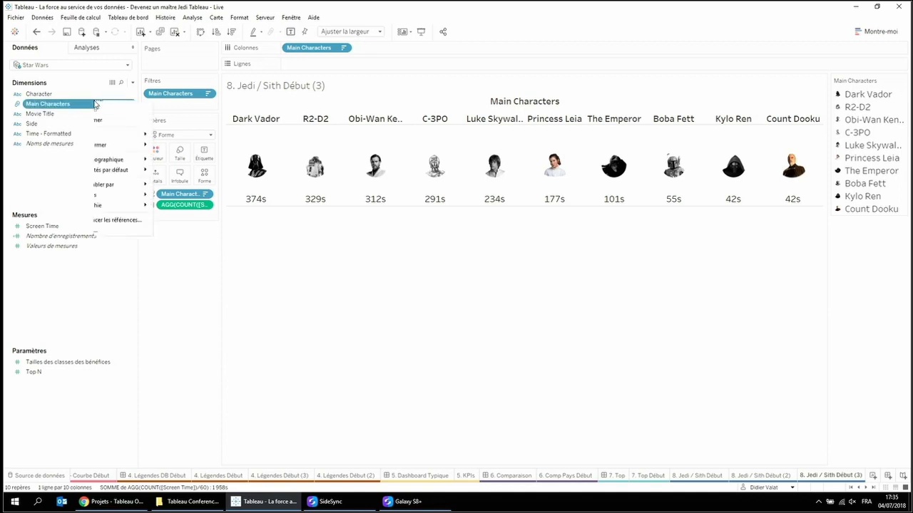
pyautogui.click(50, 187)
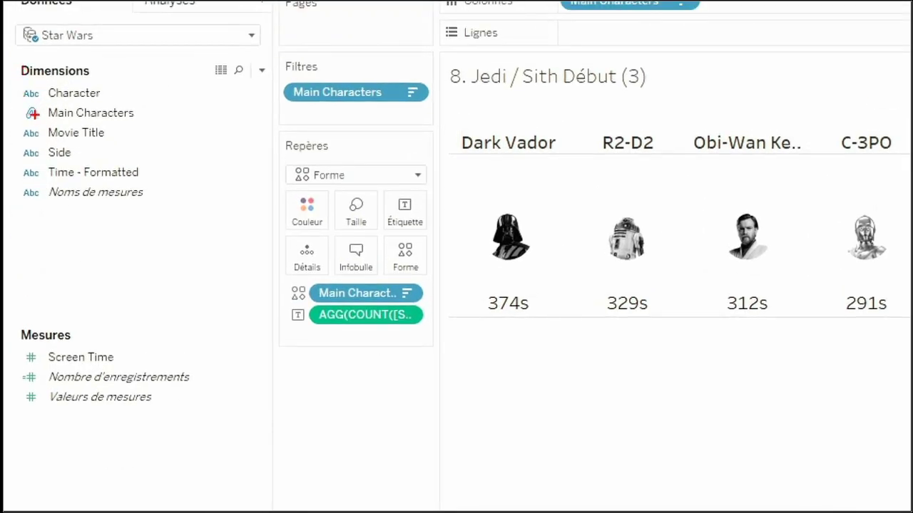
pyautogui.rightClick(106, 114)
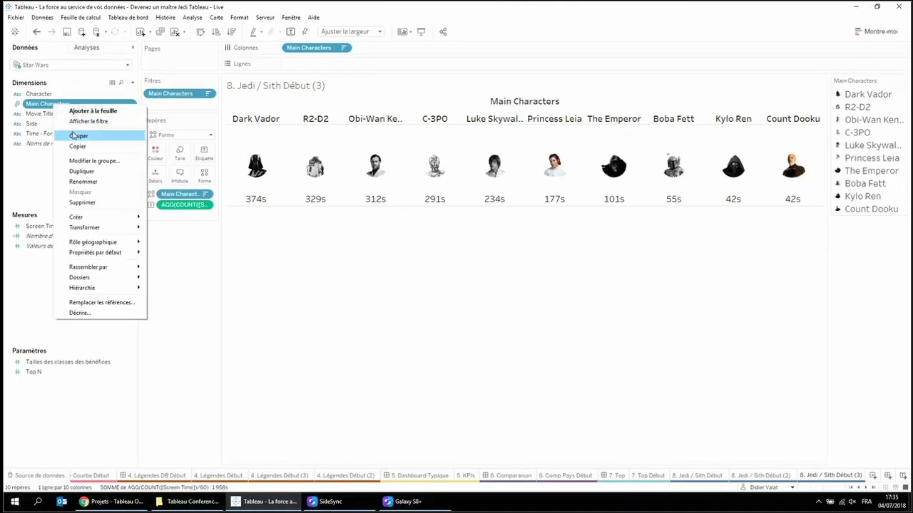
pyautogui.click(95, 162)
pyautogui.click(365, 195)
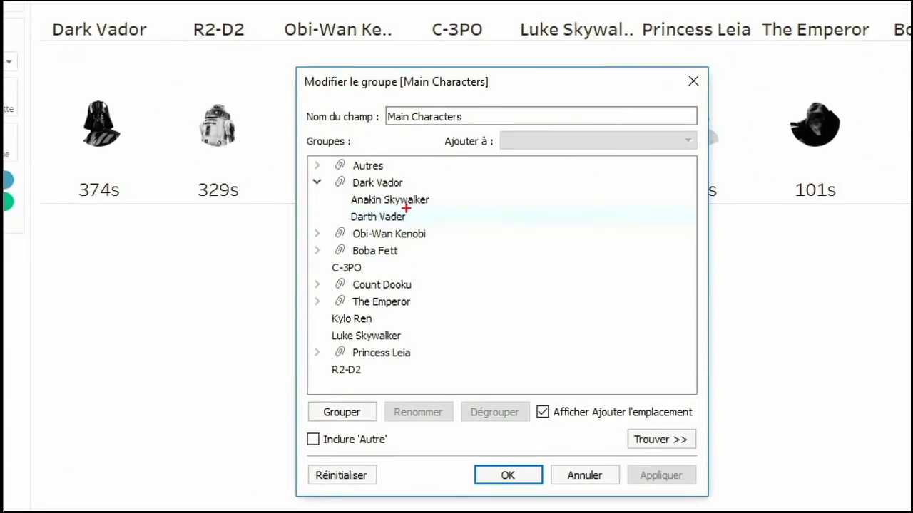
pyautogui.click(316, 233)
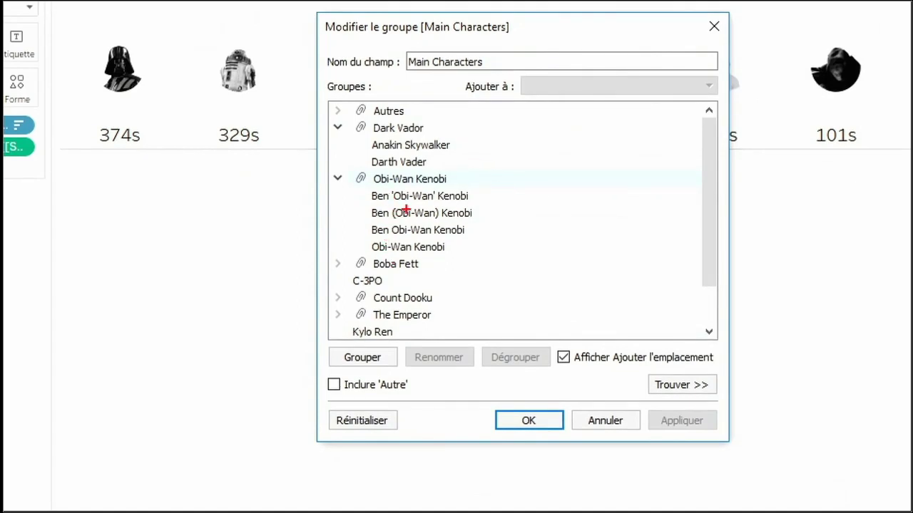
pyautogui.press('Return')
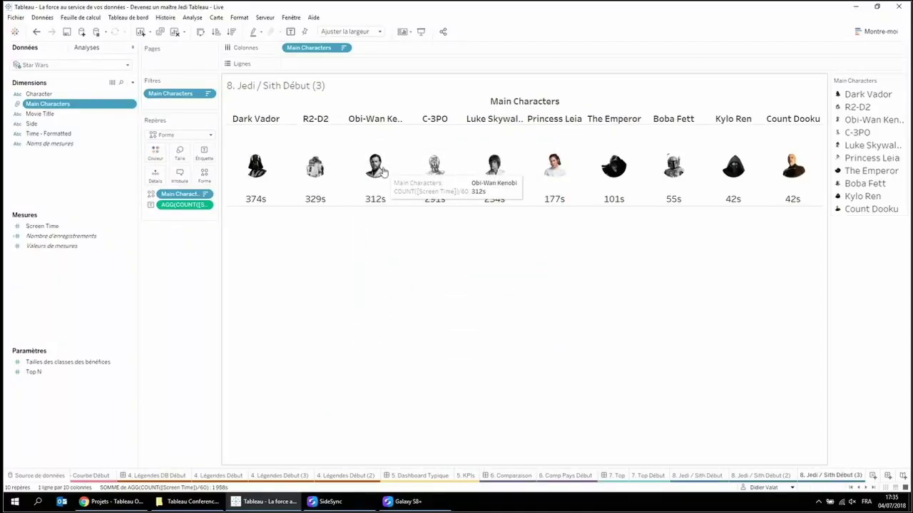
pyautogui.click(711, 477)
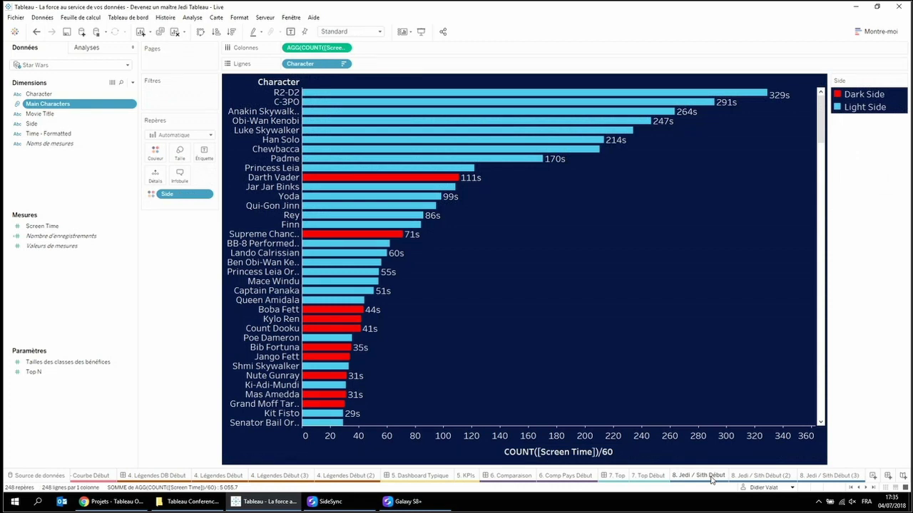
pyautogui.click(829, 476)
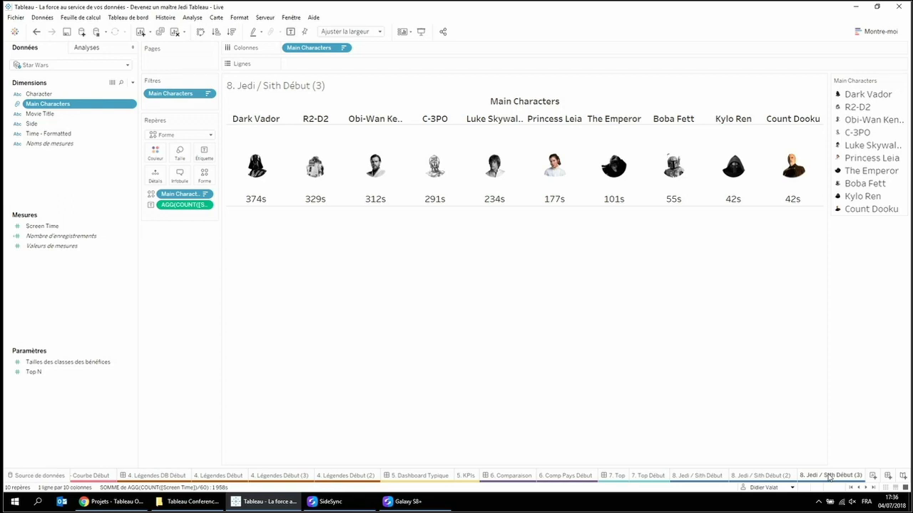
# - Create a new dashboard after the existing sheets and set its size to Automatique
pyautogui.click(867, 487)
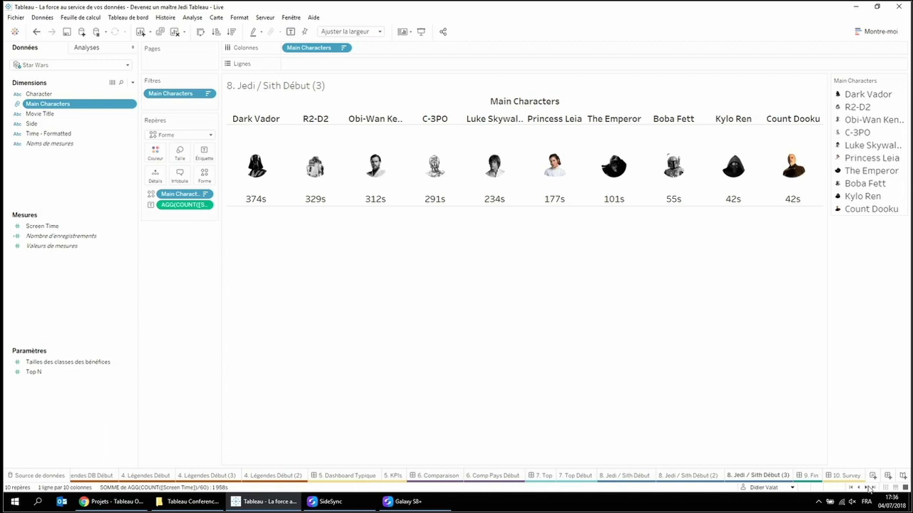
pyautogui.click(889, 477)
pyautogui.click(104, 96)
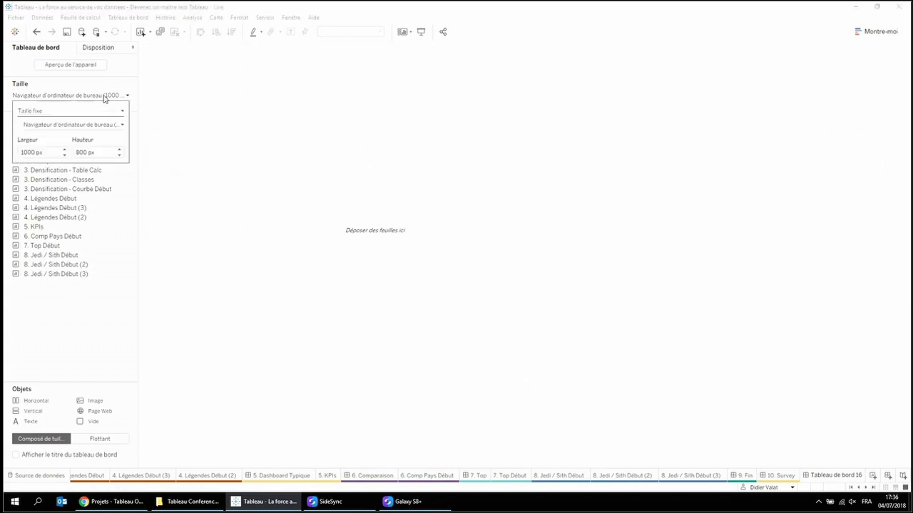
pyautogui.click(101, 110)
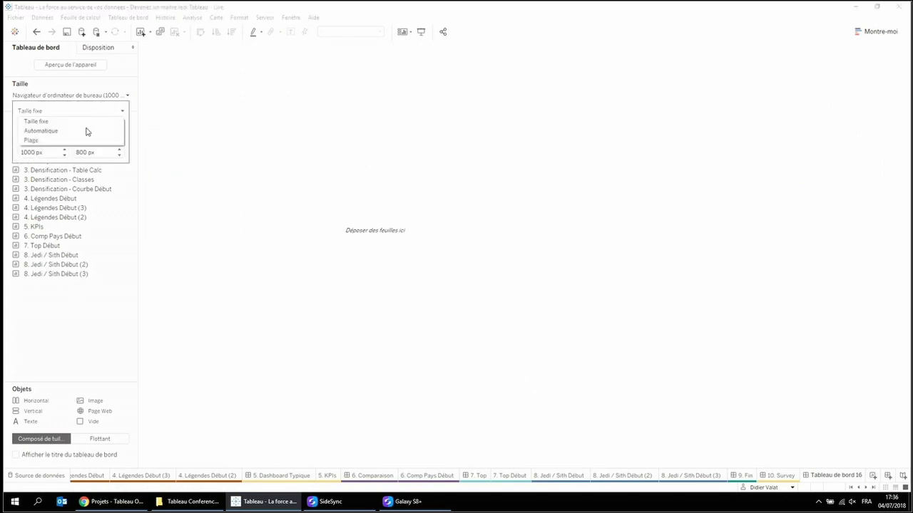
pyautogui.click(86, 131)
# - Place 8. Jedi / Sith Début and 8. Jedi / Sith Début (2) side by side, with 8. Jedi / Sith Début (3) spanning above them
pyautogui.moveTo(76, 261)
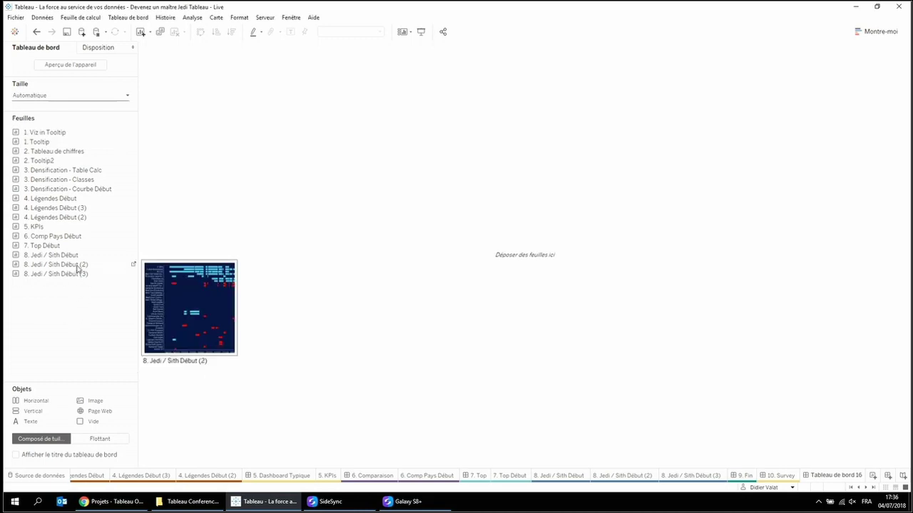
pyautogui.moveTo(71, 258); pyautogui.dragTo(282, 253)
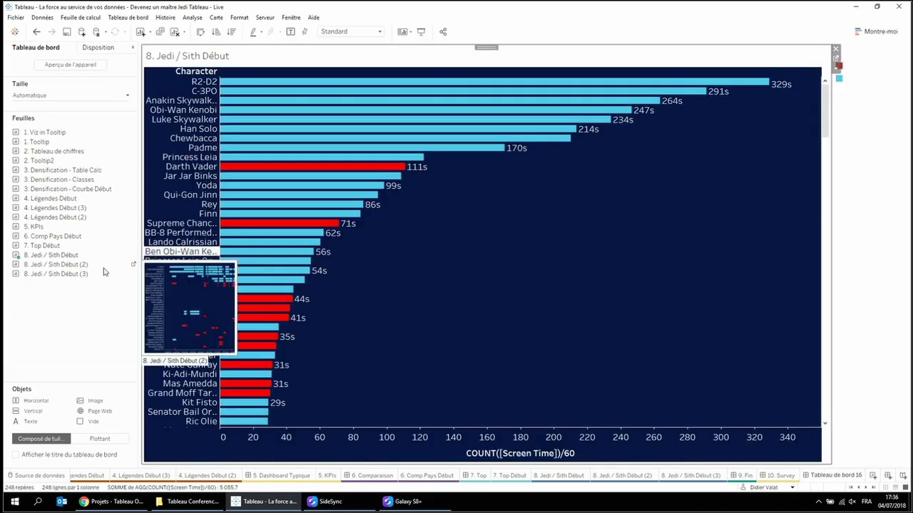
pyautogui.moveTo(101, 266); pyautogui.dragTo(606, 296)
pyautogui.moveTo(61, 274); pyautogui.dragTo(477, 57)
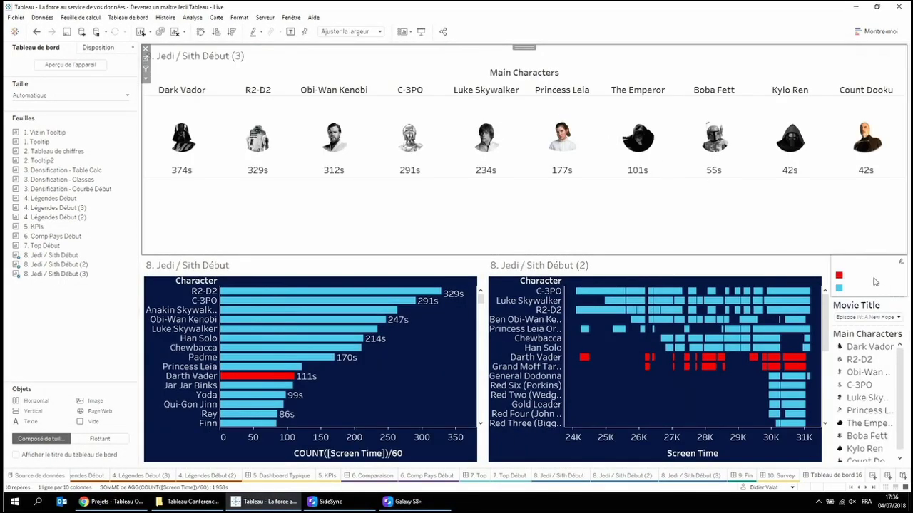
# - Remove the colour and Main Characters legends from the dashboard and move the Movie Title filter above all the sheets
pyautogui.click(825, 259)
pyautogui.click(861, 264)
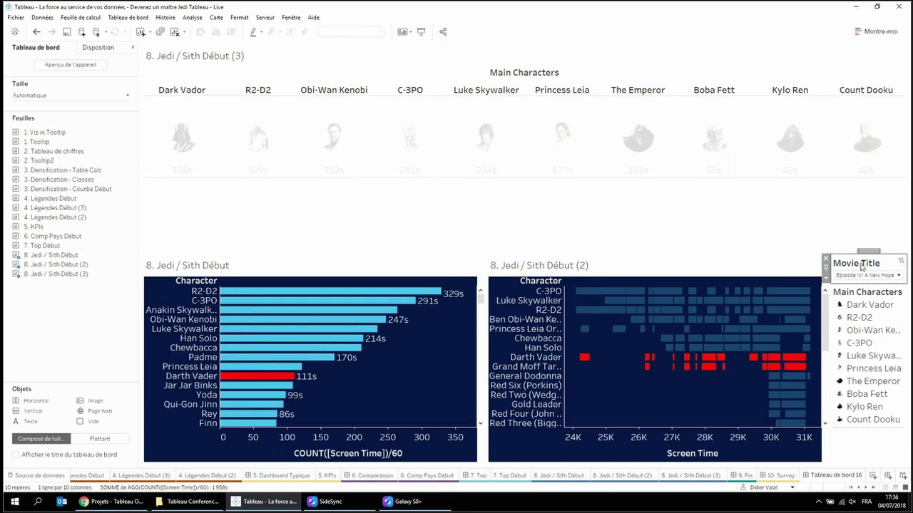
pyautogui.moveTo(871, 252); pyautogui.dragTo(727, 57)
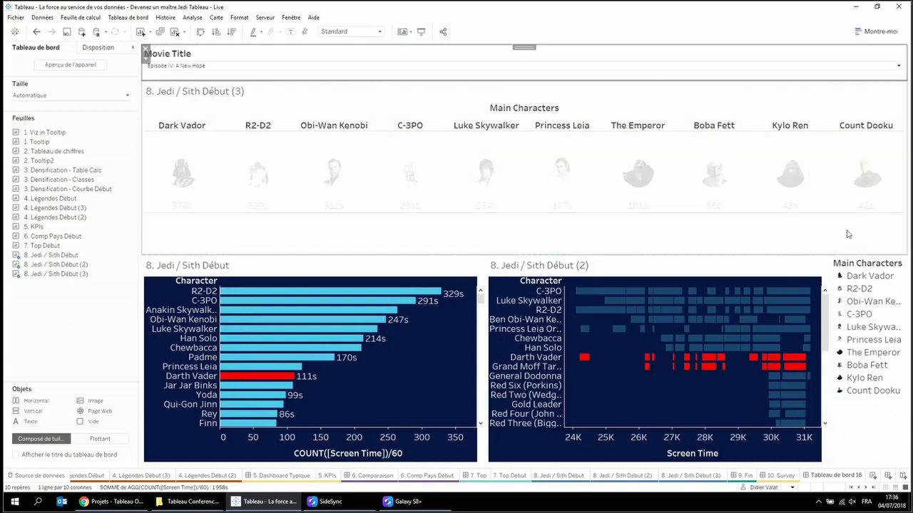
pyautogui.click(863, 269)
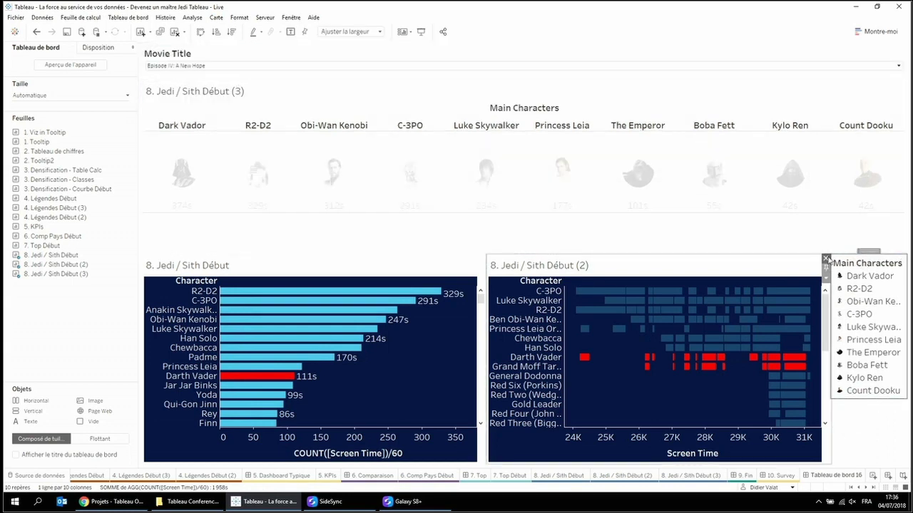
pyautogui.click(824, 258)
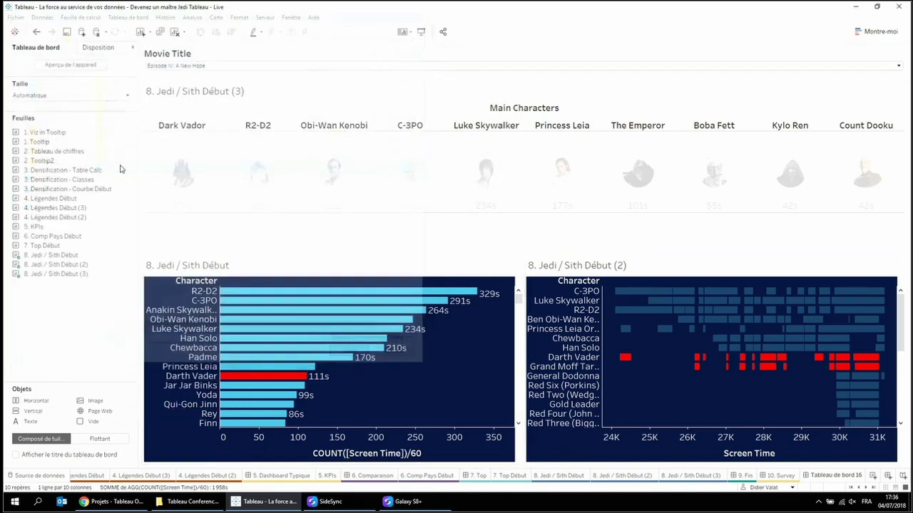
# - Fit and centre the "May the Data Be With You" image in its container beside the character portraits
pyautogui.rightClick(295, 126)
pyautogui.click(323, 144)
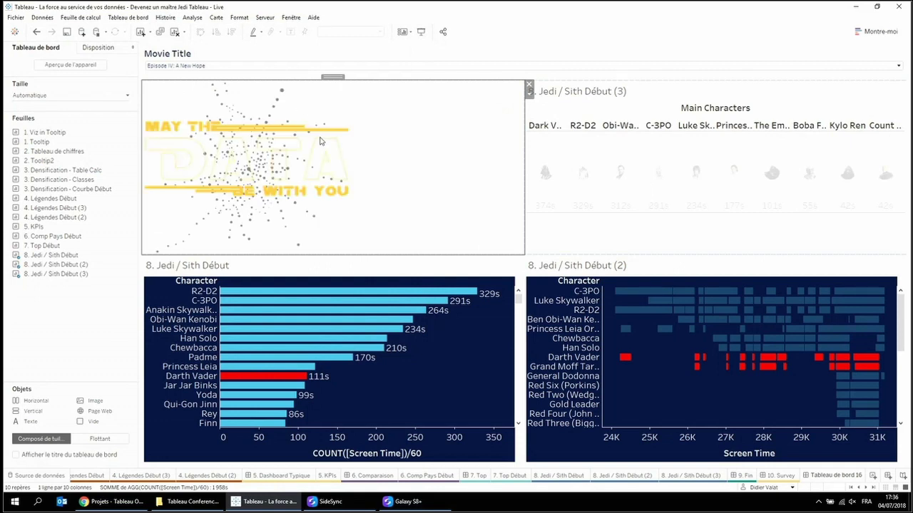
pyautogui.rightClick(322, 141)
pyautogui.click(328, 139)
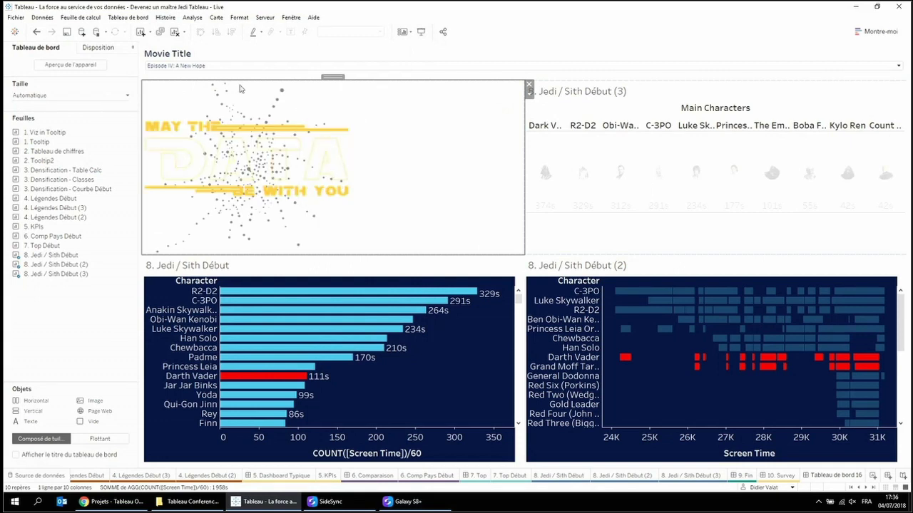
# - Set the default dashboard shading to dark navy blue and reduce the height of the row holding the image and portraits
pyautogui.click(238, 17)
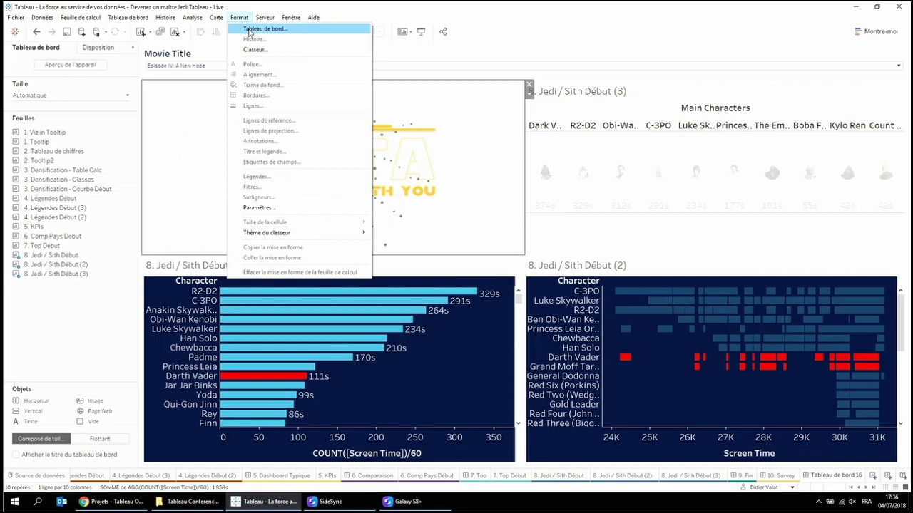
pyautogui.click(249, 30)
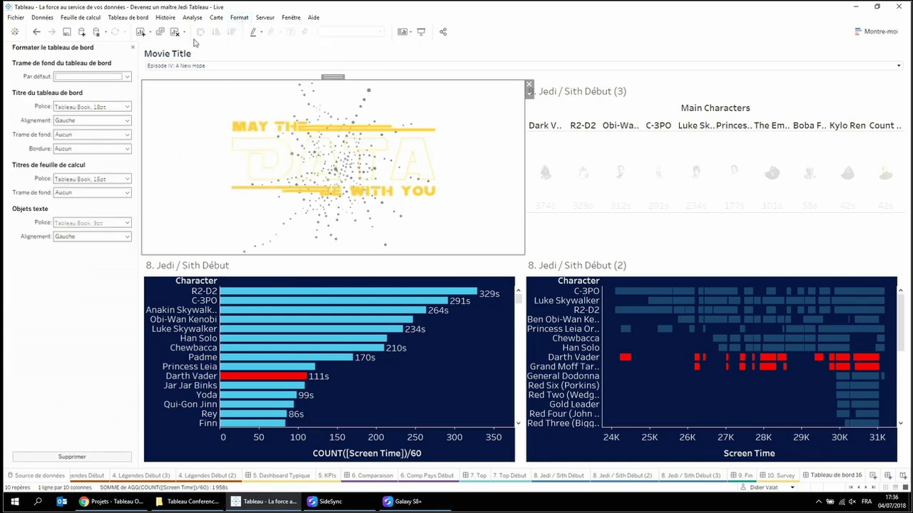
pyautogui.click(100, 77)
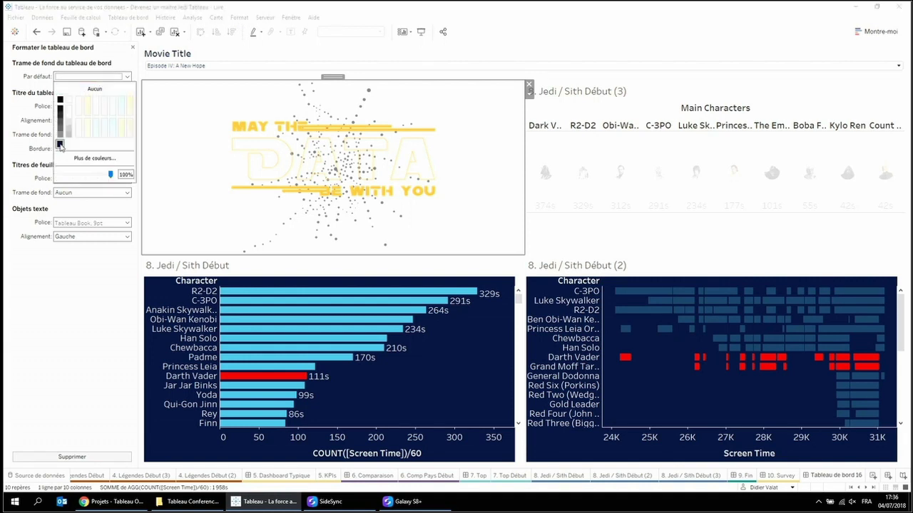
pyautogui.click(63, 148)
pyautogui.click(133, 48)
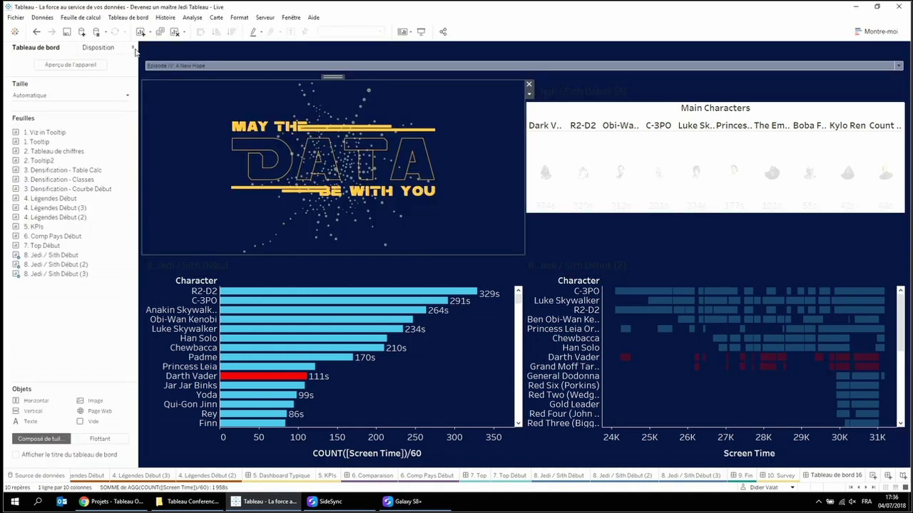
pyautogui.moveTo(461, 254); pyautogui.dragTo(470, 225)
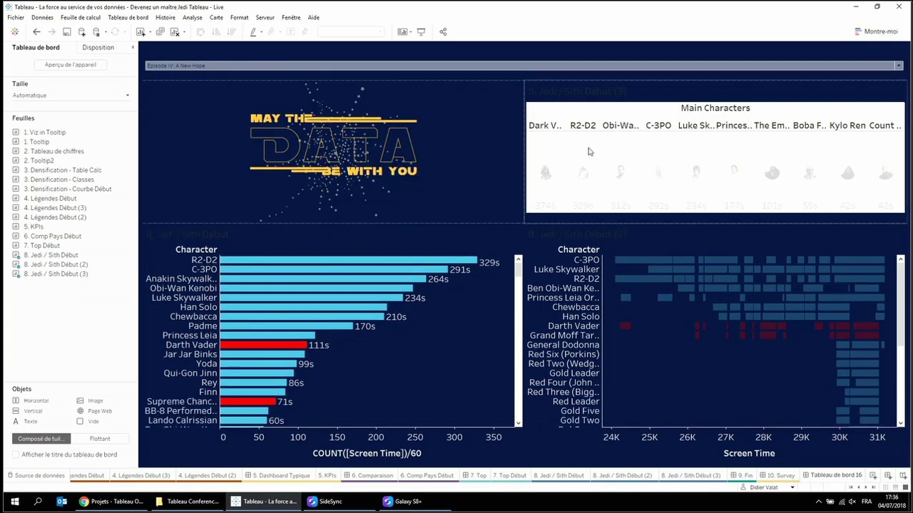
# - Set the worksheet shading of the character portraits sheet to Aucun
pyautogui.rightClick(589, 152)
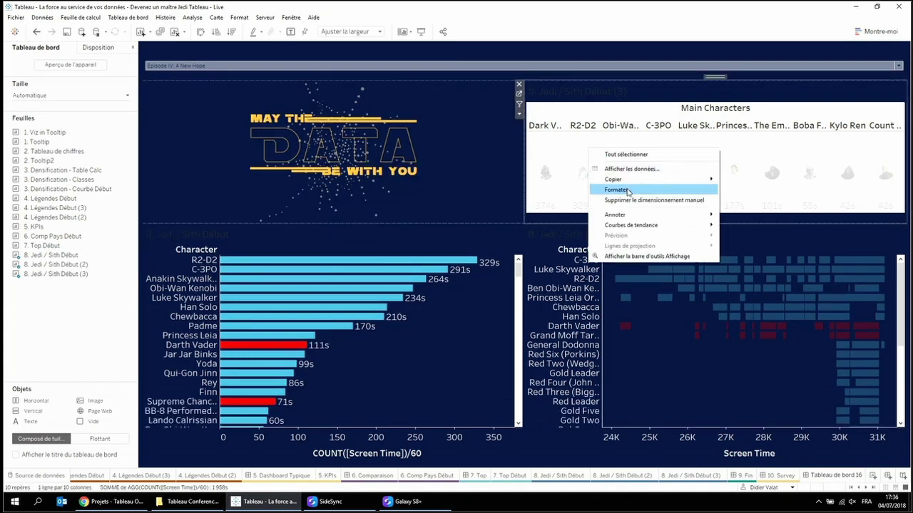
pyautogui.click(617, 190)
pyautogui.click(39, 64)
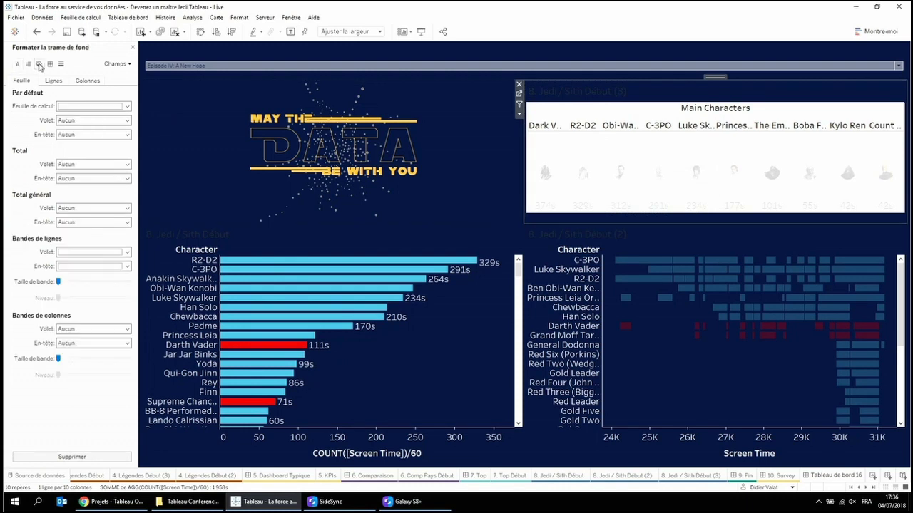
pyautogui.click(86, 106)
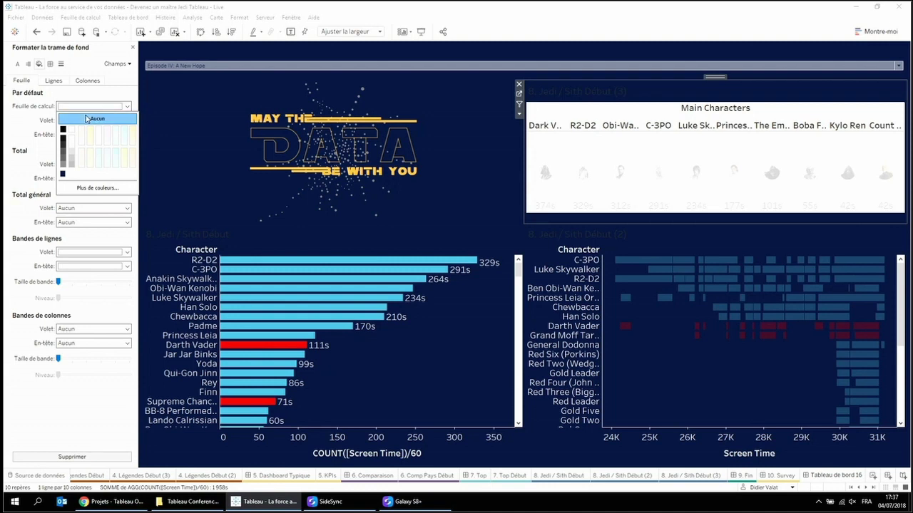
pyautogui.click(85, 118)
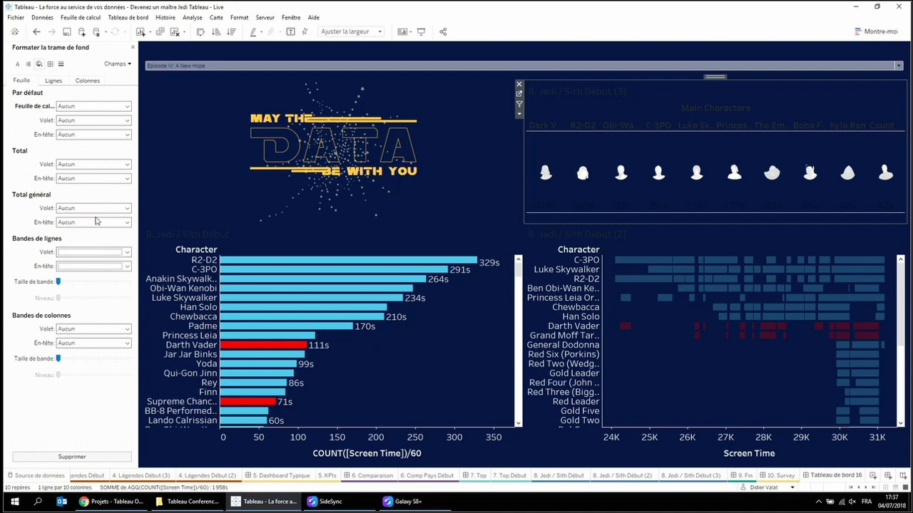
# - Remove the row divider border of the portraits sheet's pane and set its worksheet font colour to white
pyautogui.click(50, 63)
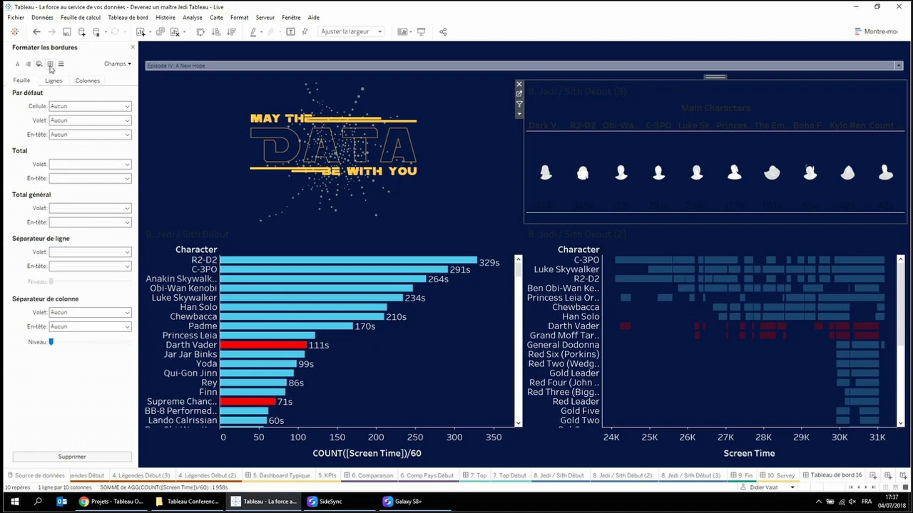
pyautogui.click(85, 252)
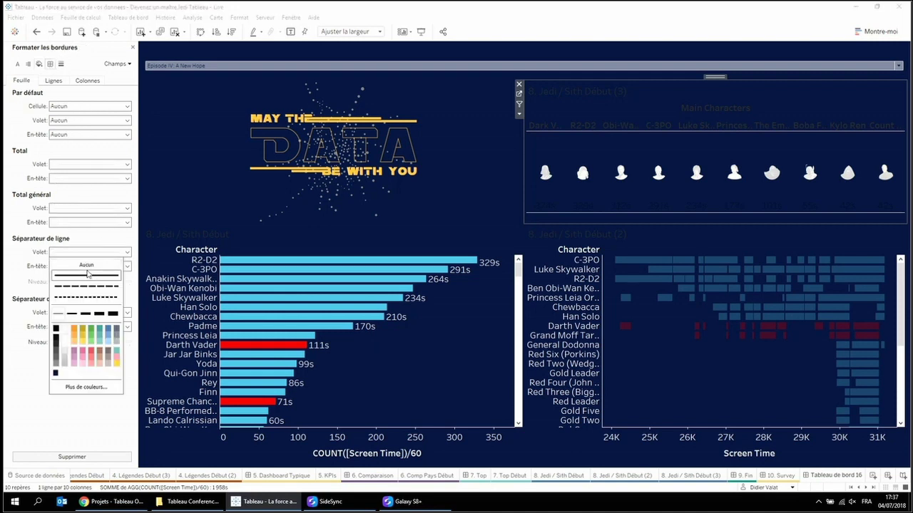
pyautogui.click(17, 64)
pyautogui.click(61, 106)
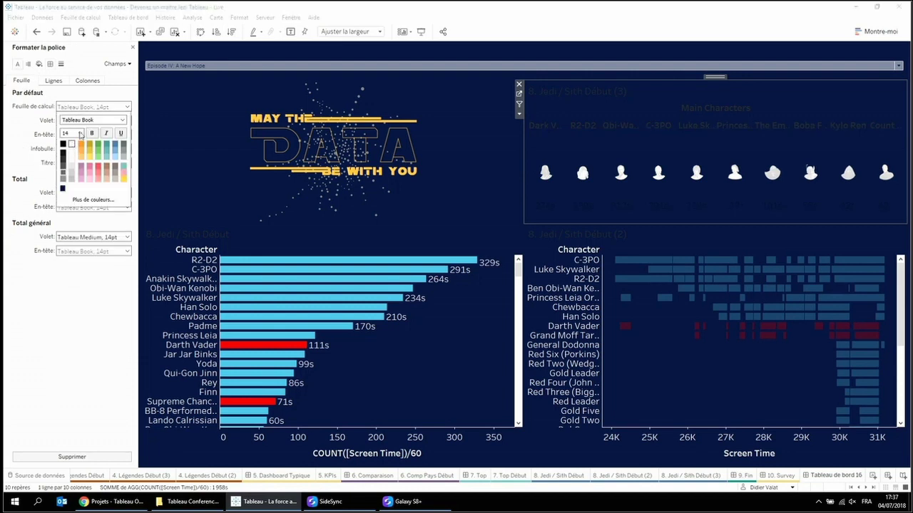
pyautogui.click(132, 47)
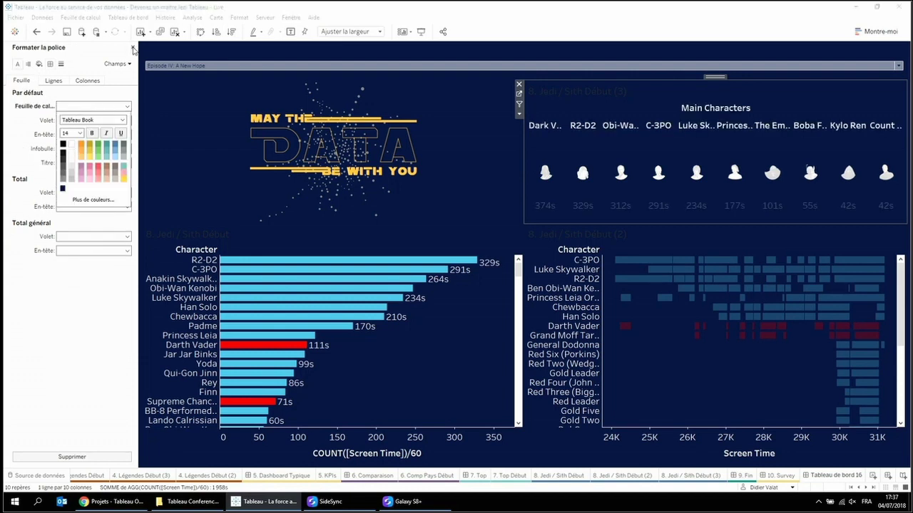
# - Hide the titles of the portraits sheet, the bar chart and the screen time timeline on the dashboard
pyautogui.rightClick(591, 96)
pyautogui.click(619, 122)
pyautogui.click(380, 235)
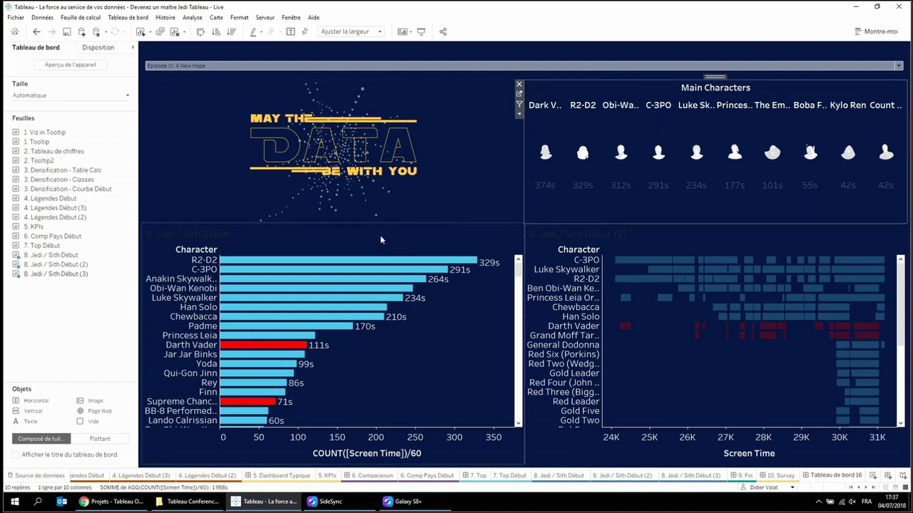
pyautogui.rightClick(380, 235)
pyautogui.click(415, 264)
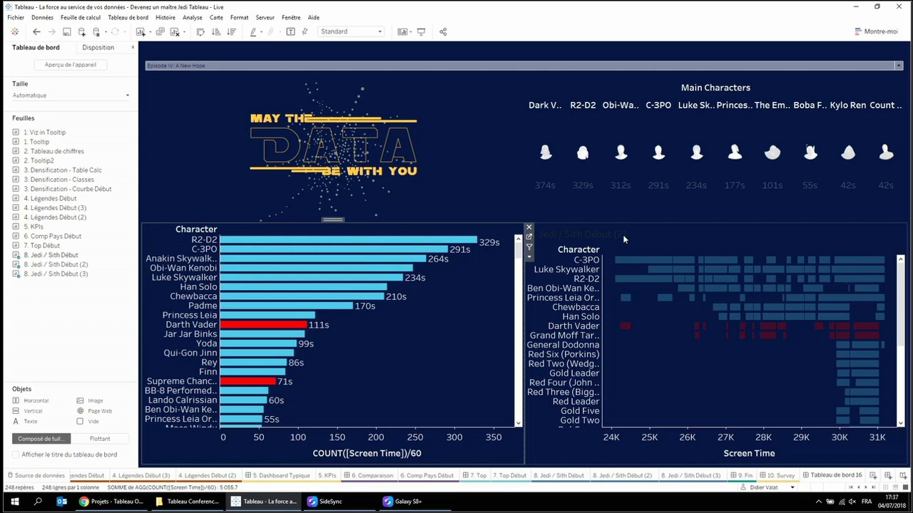
pyautogui.rightClick(623, 235)
pyautogui.click(656, 265)
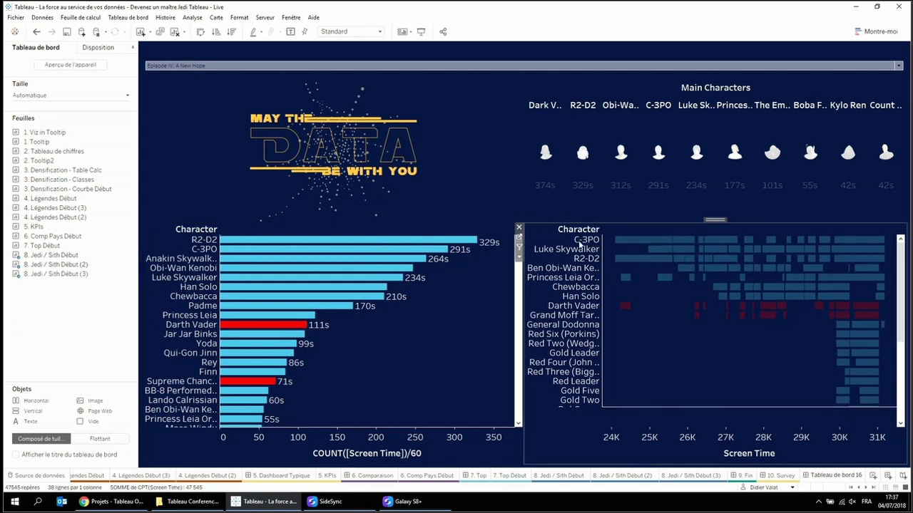
# - Hide the Character row field labels in the timeline and the bar chart
pyautogui.rightClick(577, 233)
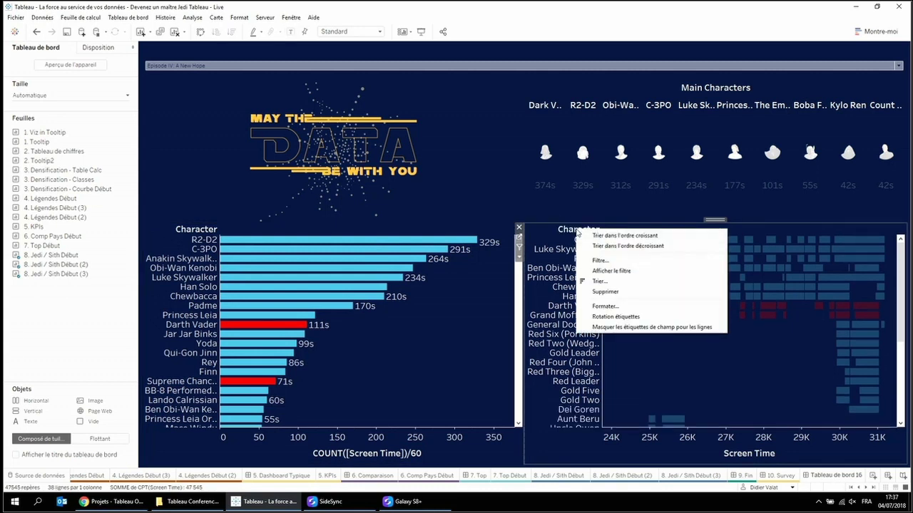
pyautogui.click(617, 328)
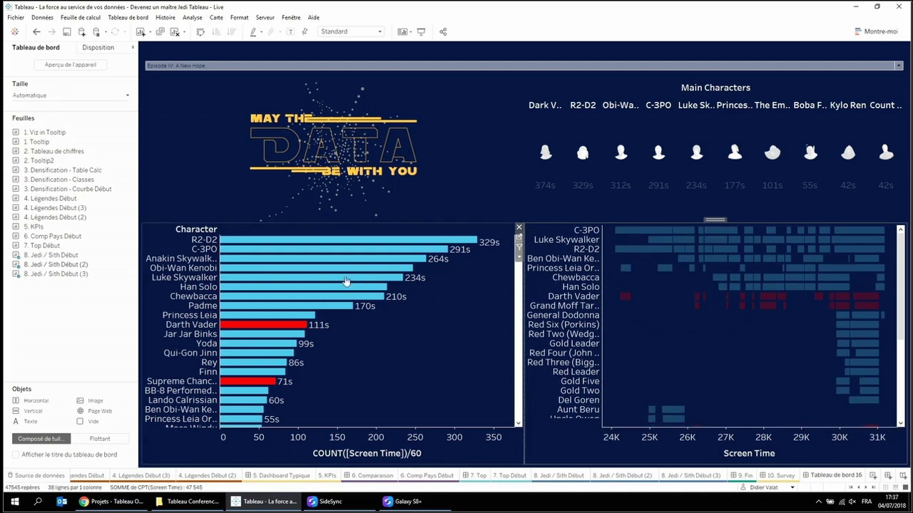
pyautogui.rightClick(194, 230)
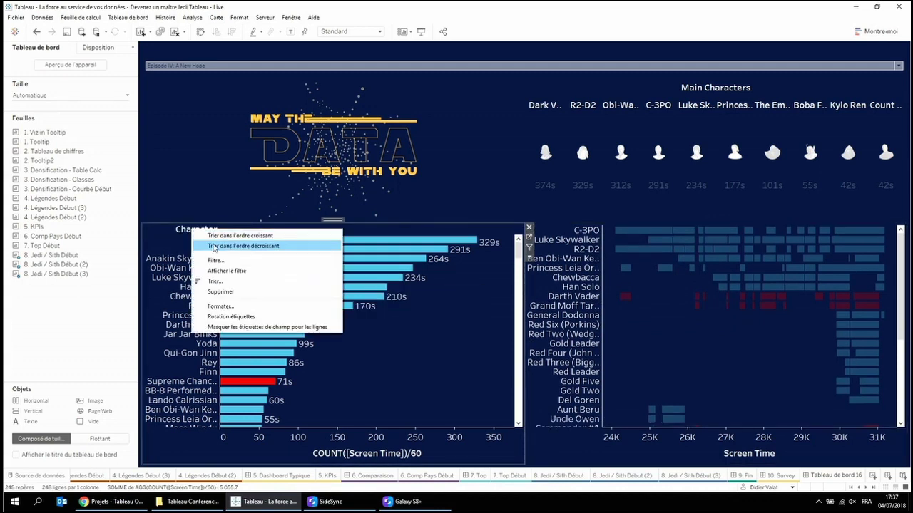
pyautogui.click(246, 327)
# - Move the Movie Title filter directly above the character portraits and reduce its height to give the portraits more room
pyautogui.click(524, 54)
pyautogui.moveTo(524, 49); pyautogui.dragTo(664, 90)
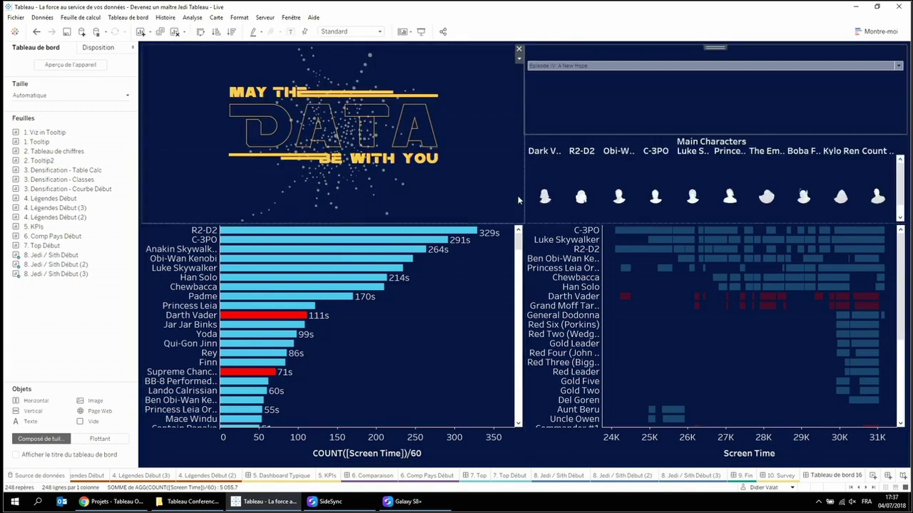
pyautogui.click(566, 96)
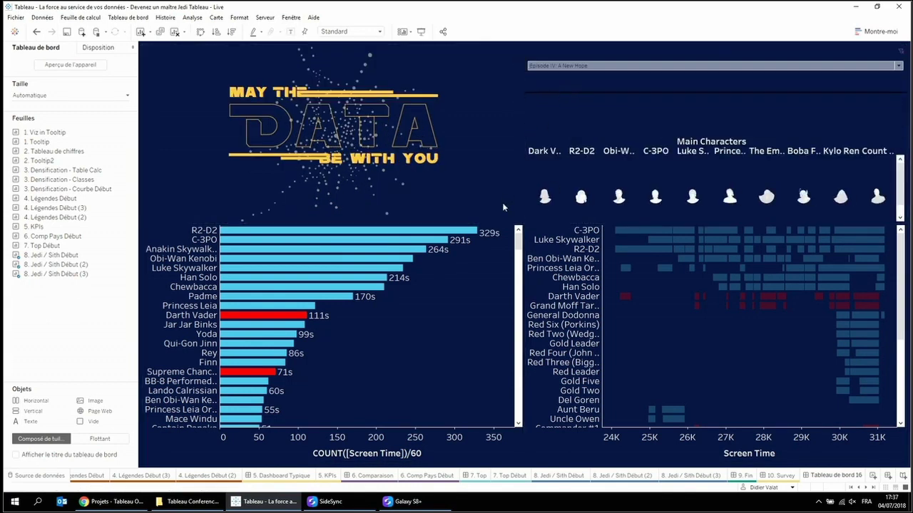
pyautogui.click(517, 93)
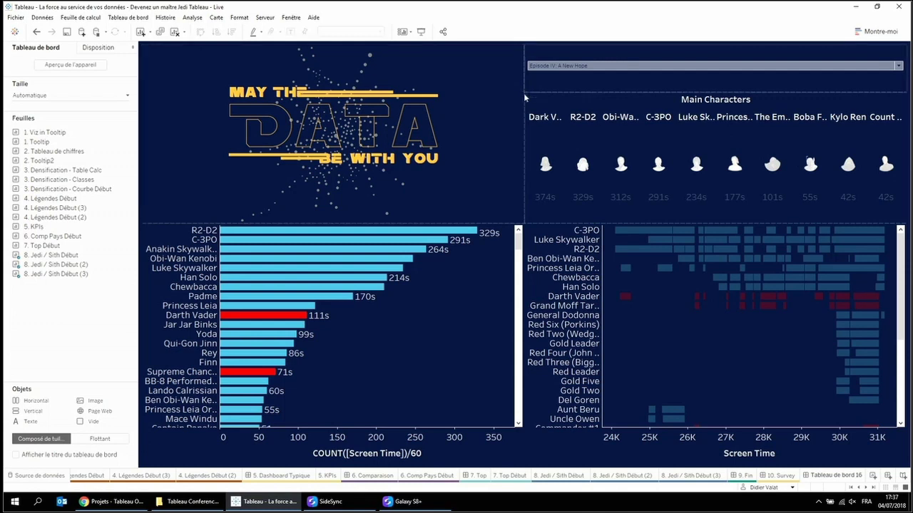
pyautogui.click(531, 114)
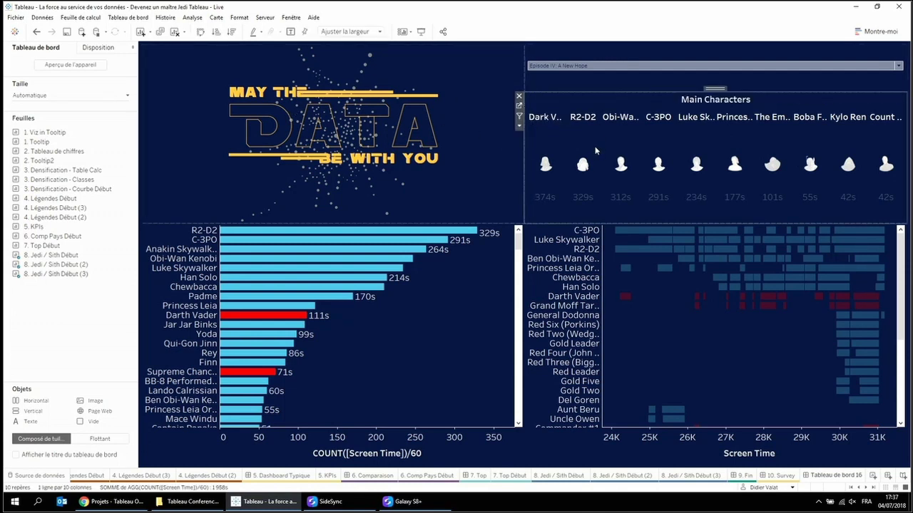
# - Clear the selected portrait and narrow the dashboard's image to give the character portraits more width
pyautogui.click(583, 165)
pyautogui.click(543, 75)
pyautogui.click(540, 99)
pyautogui.click(536, 107)
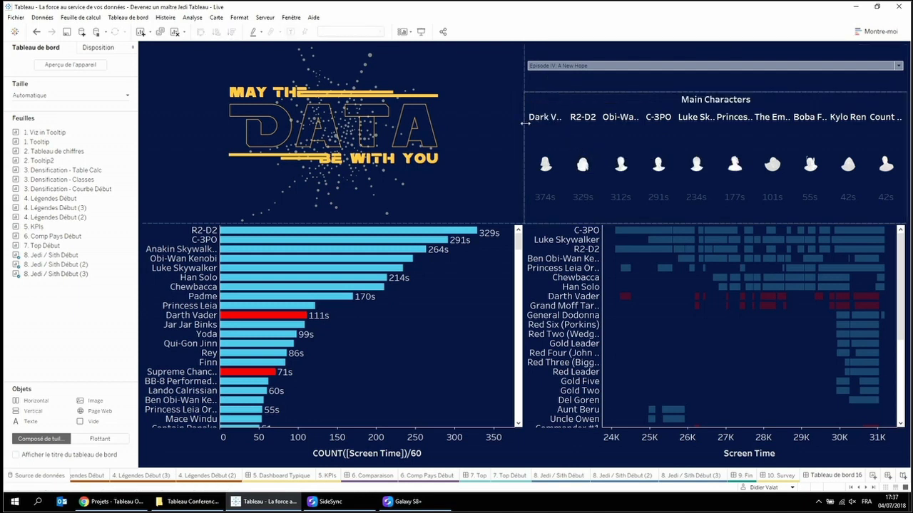
pyautogui.moveTo(370, 151); pyautogui.dragTo(401, 128)
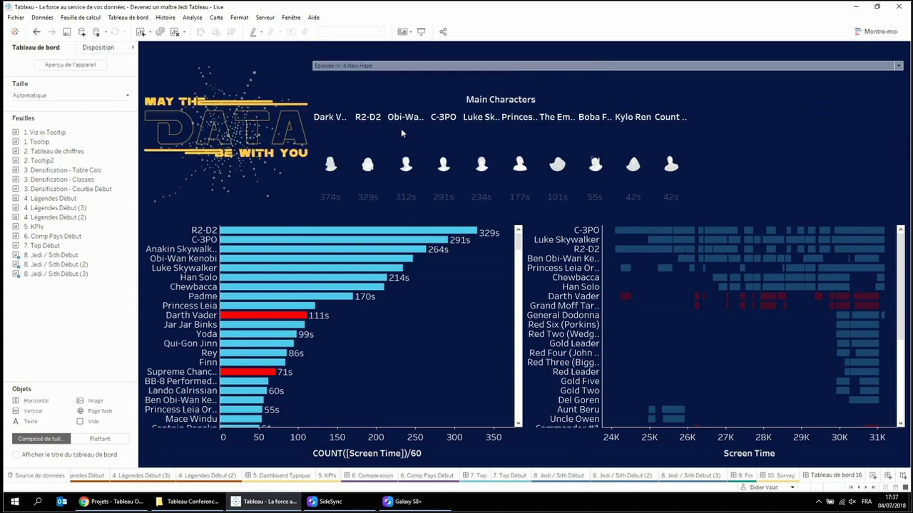
# - Hide the Main Characters column field label above the portraits
pyautogui.click(533, 101)
pyautogui.rightClick(533, 102)
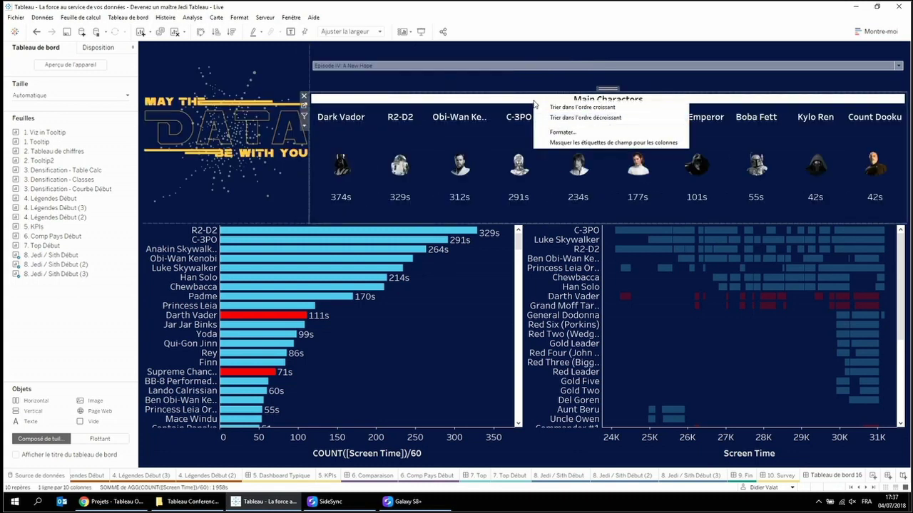
pyautogui.click(560, 142)
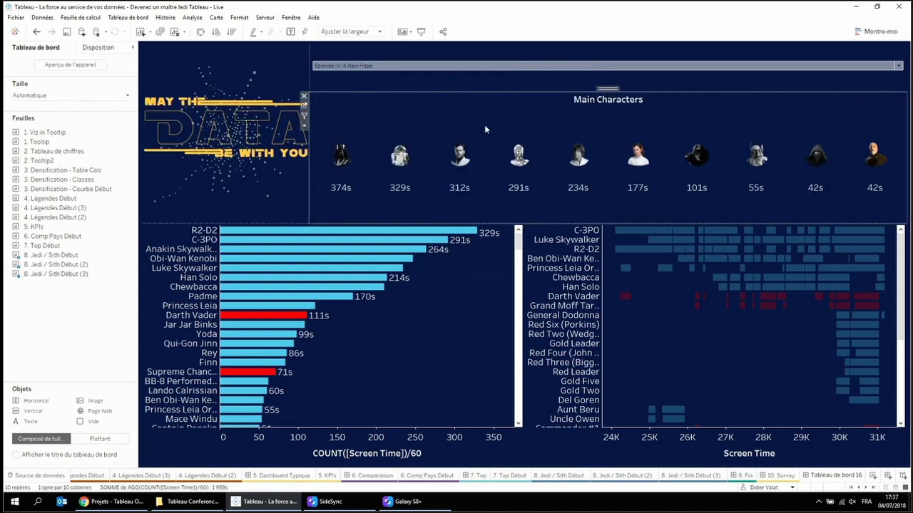
# - Try the Movie Title filter with Episode III: Revenge of the Sith and with Episode II: Attack of the Clones, clearing the timeline's highlight in between
pyautogui.click(376, 71)
pyautogui.click(446, 68)
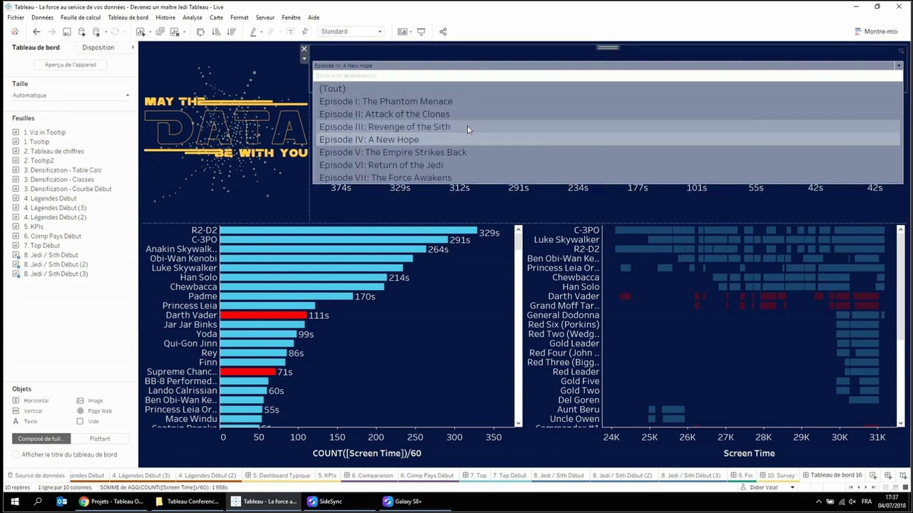
pyautogui.click(467, 127)
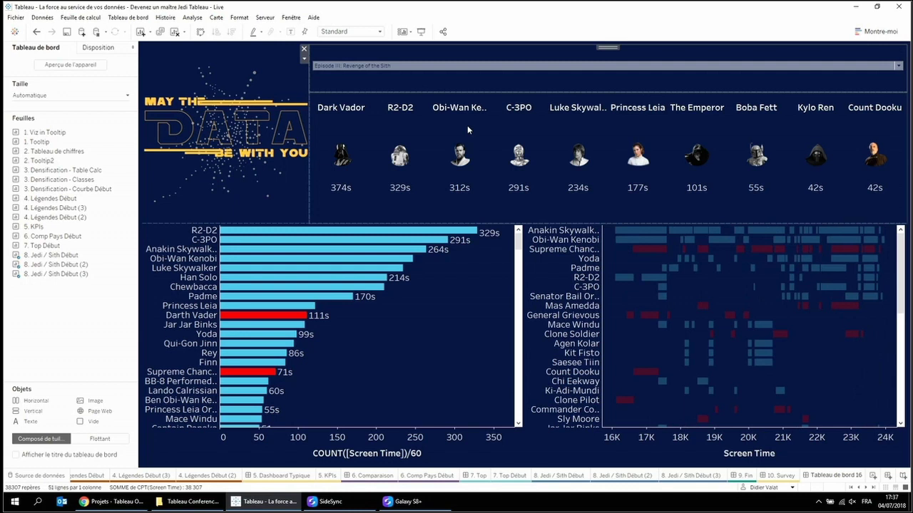
pyautogui.click(723, 293)
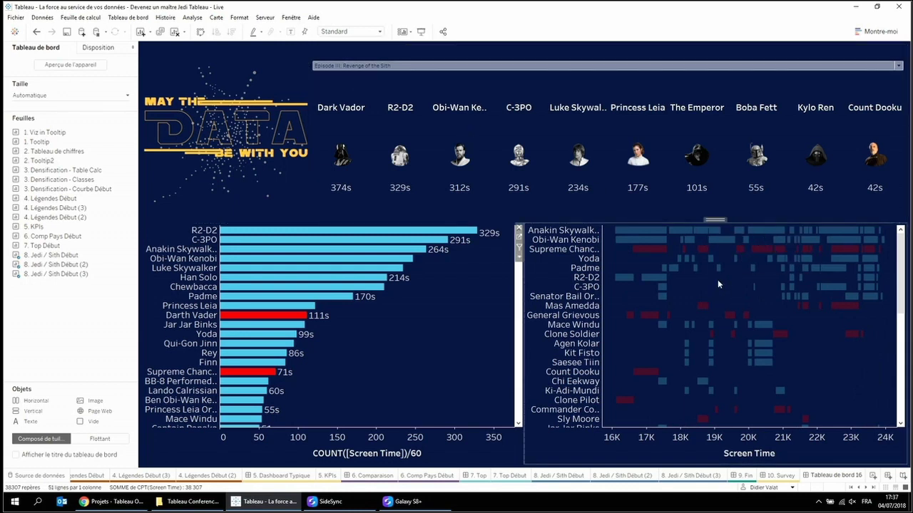
pyautogui.click(724, 240)
pyautogui.click(724, 243)
pyautogui.click(545, 65)
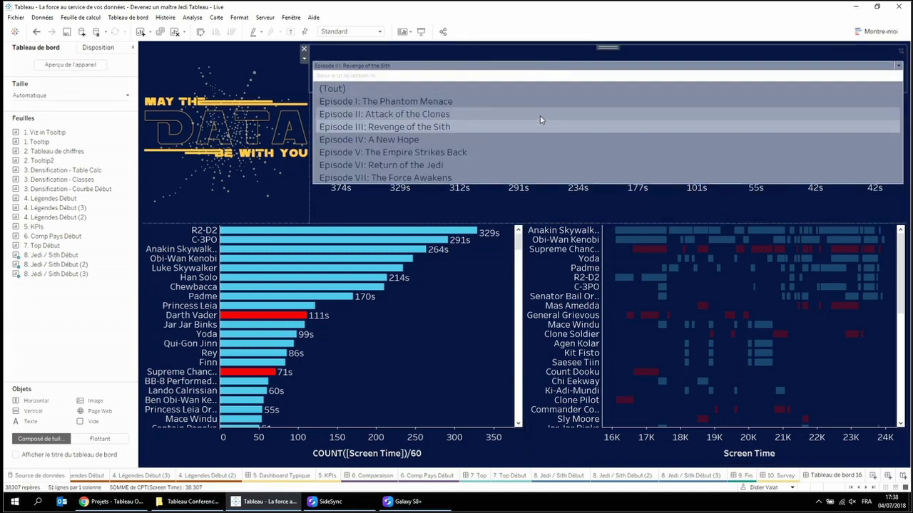
pyautogui.click(540, 117)
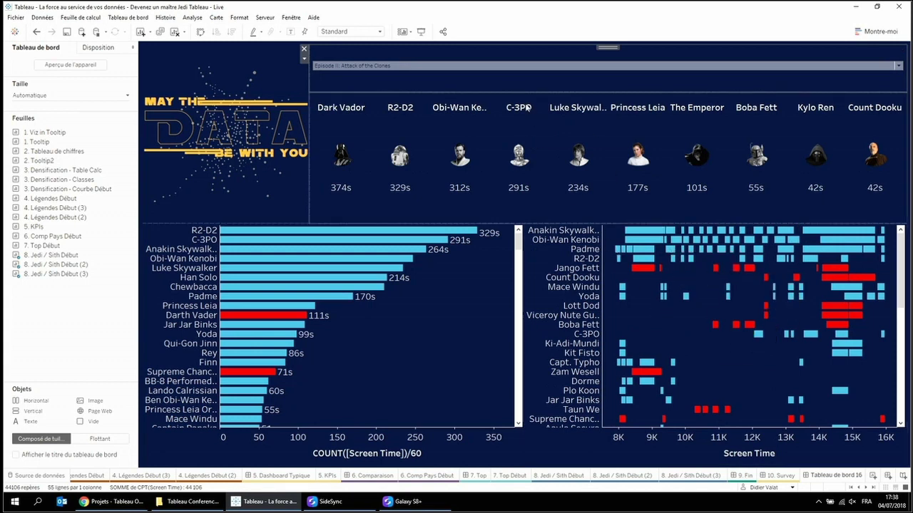
# - Hide the Movie Title filter's title and apply the filter to all worksheets using this data source
pyautogui.rightClick(328, 53)
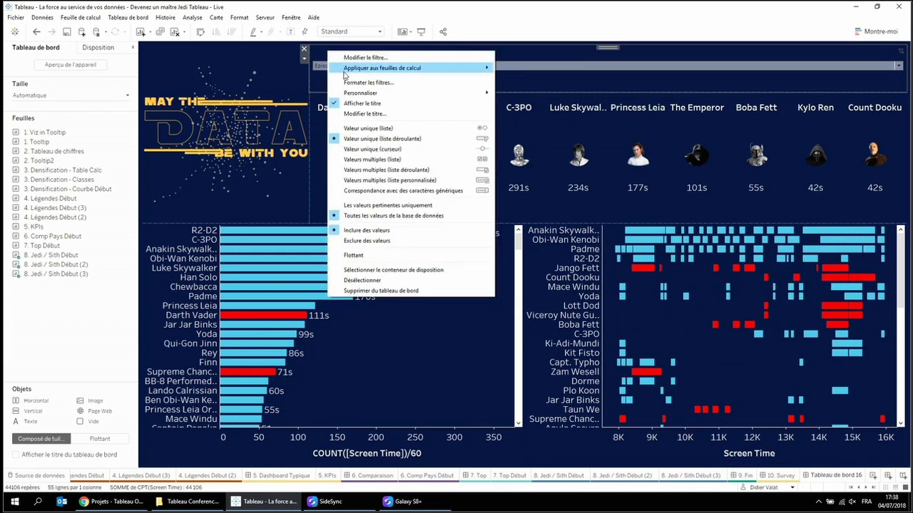
pyautogui.click(360, 103)
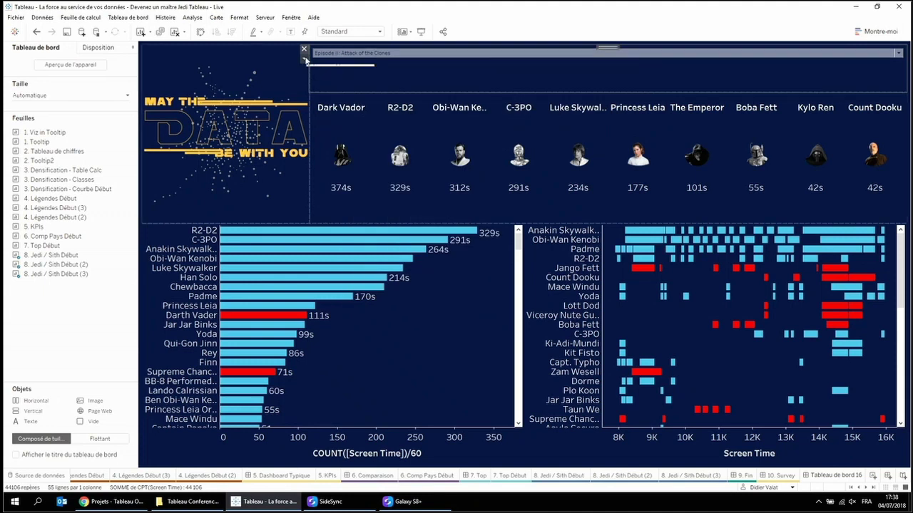
pyautogui.click(305, 59)
pyautogui.moveTo(352, 82)
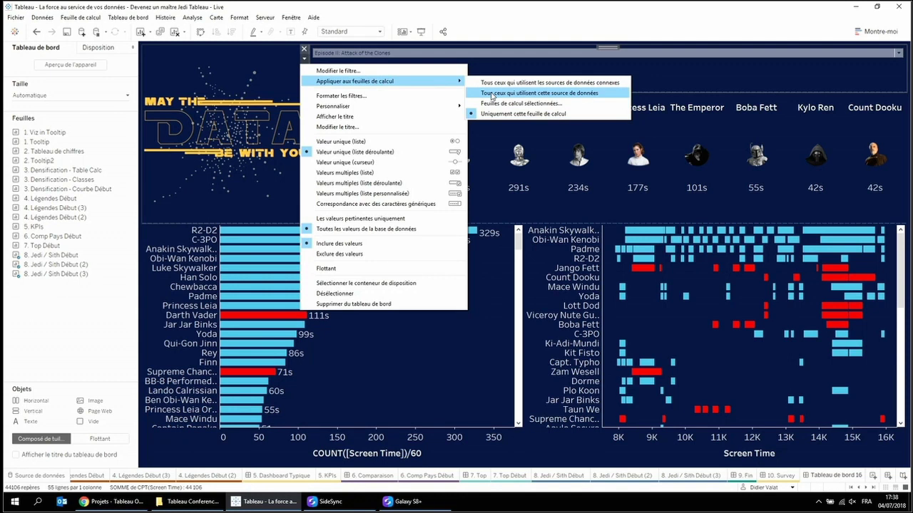
pyautogui.click(492, 93)
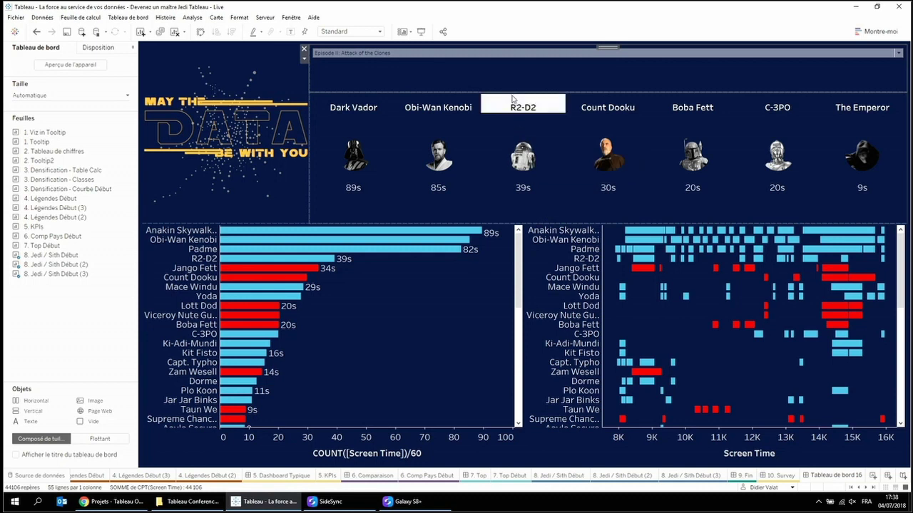
# - Reduce the heights of the filter and the dashboard's upper row, and fit the portraits sheet to the entire view with no portrait selected
pyautogui.moveTo(511, 91); pyautogui.dragTo(511, 59)
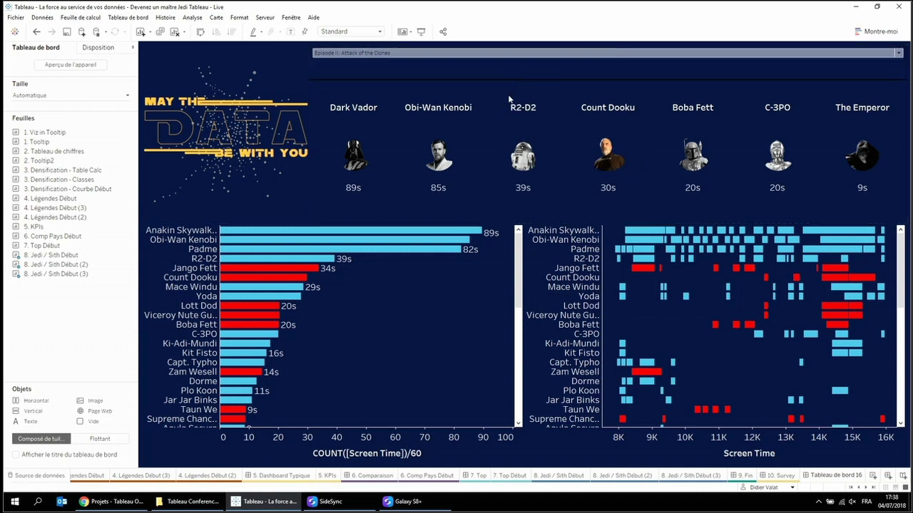
pyautogui.moveTo(501, 228); pyautogui.dragTo(397, 112)
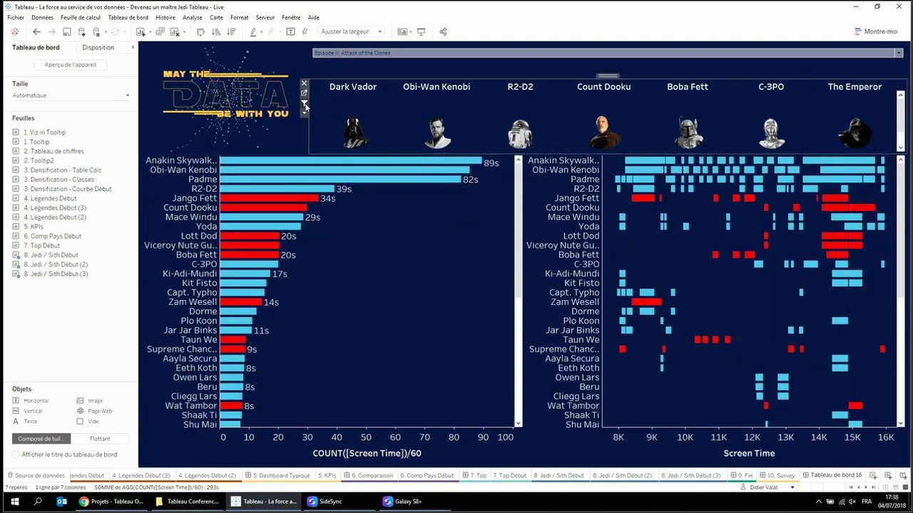
pyautogui.moveTo(351, 130)
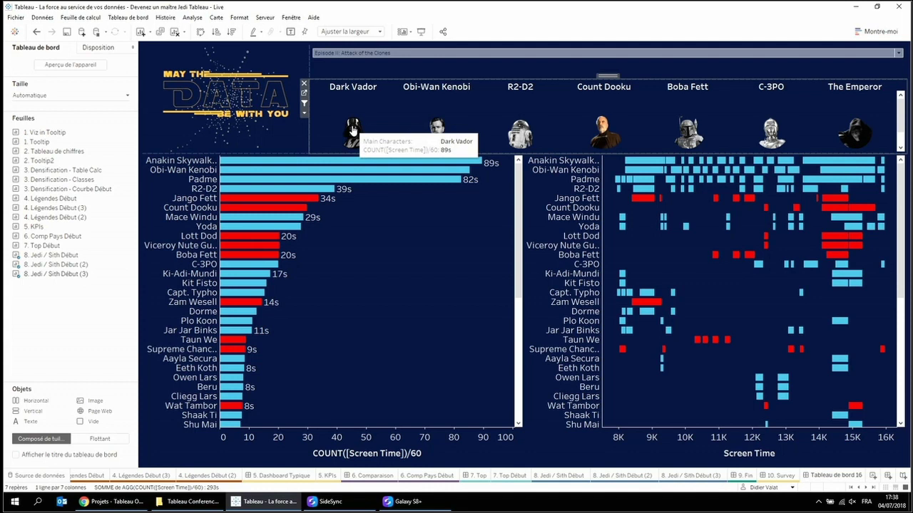
pyautogui.click(351, 32)
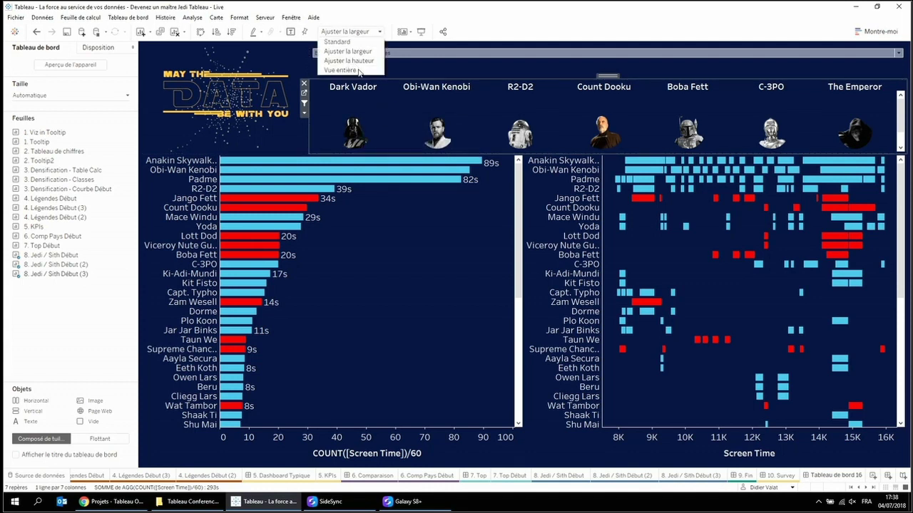
pyautogui.click(359, 71)
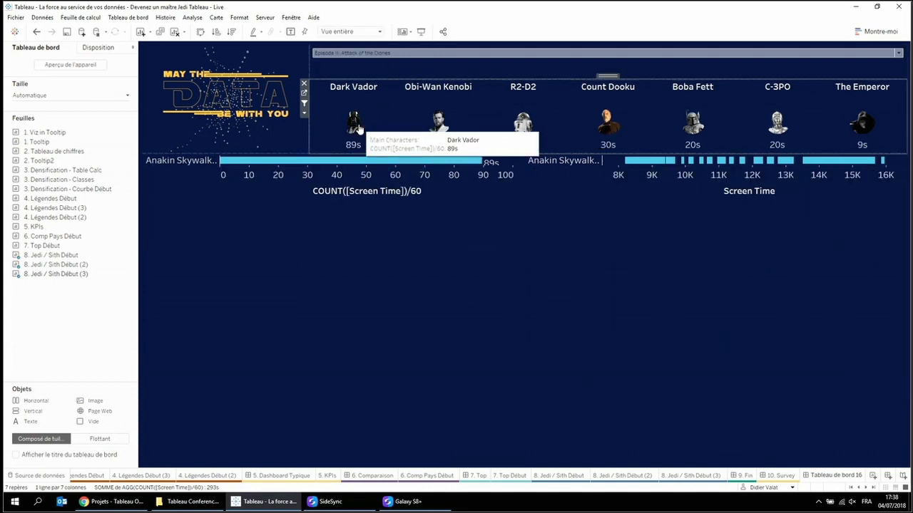
pyautogui.click(359, 129)
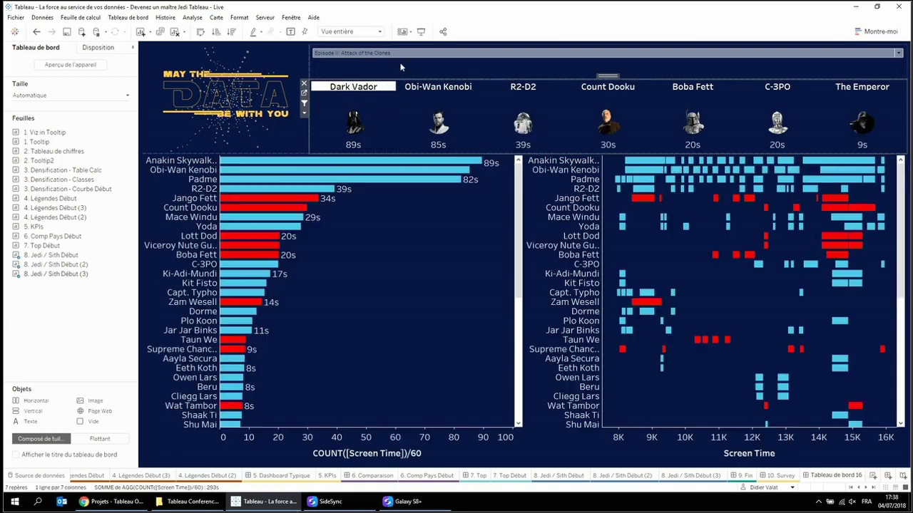
# - Filter the dashboard by Episode IV: A New Hope and switch it to Episode III: Revenge of the Sith
pyautogui.click(401, 55)
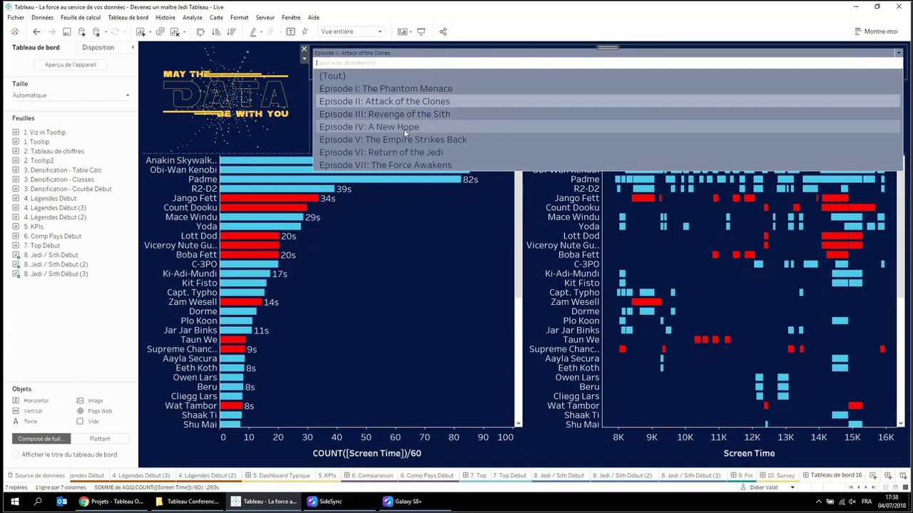
pyautogui.click(399, 127)
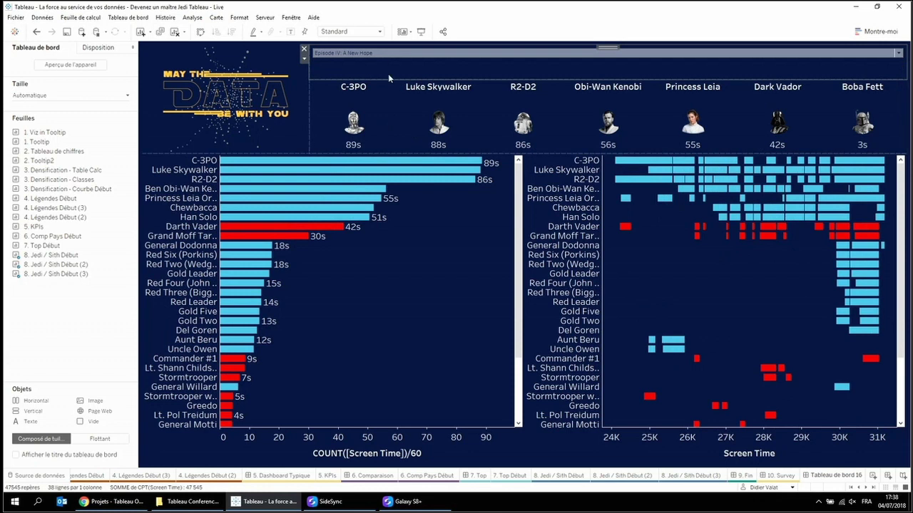
pyautogui.click(385, 53)
pyautogui.click(364, 114)
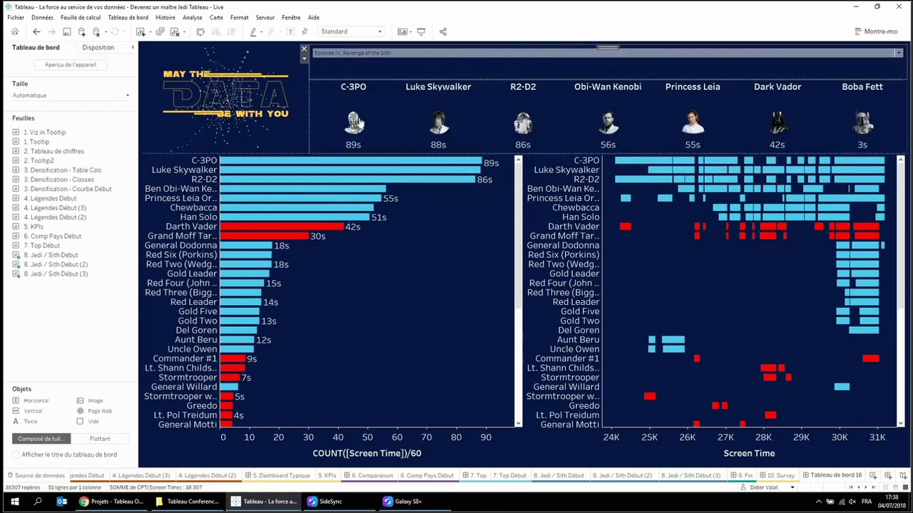
# - Test filtering the charts with the Dark Vador portrait and clear the selection
pyautogui.click(361, 123)
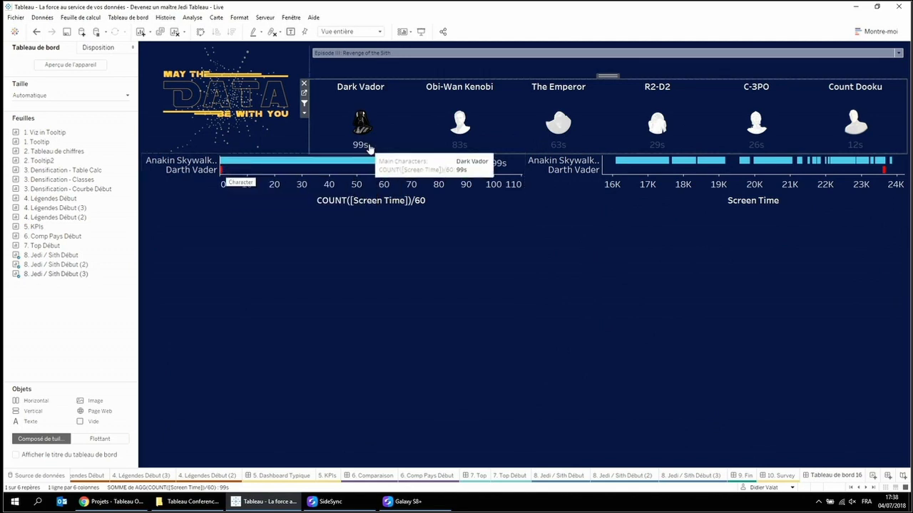
pyautogui.click(409, 109)
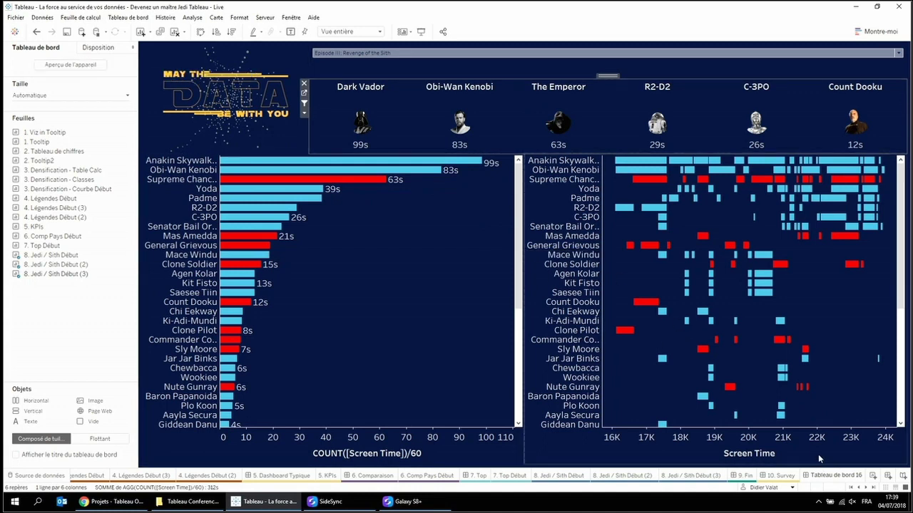
# - Place the new dashboard before the 9. Fin sheet in the sheet order and rename it SW
pyautogui.moveTo(836, 483)
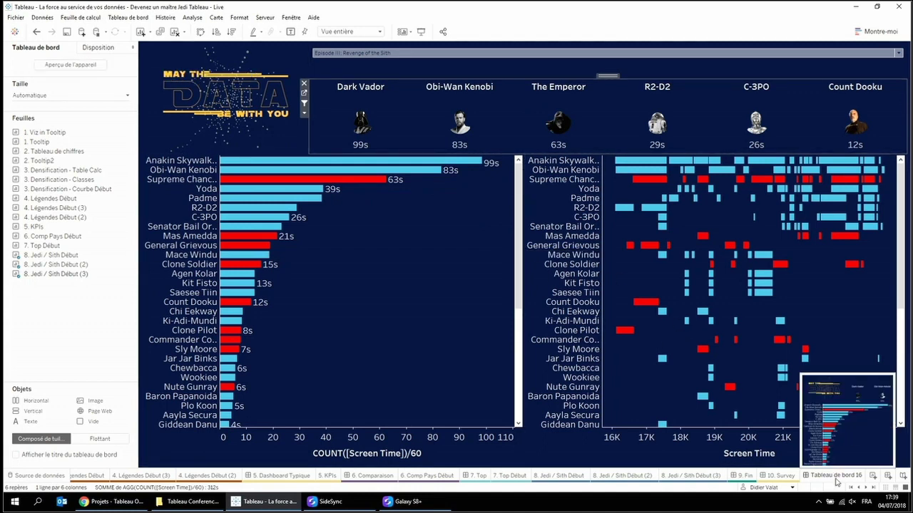
pyautogui.click(884, 488)
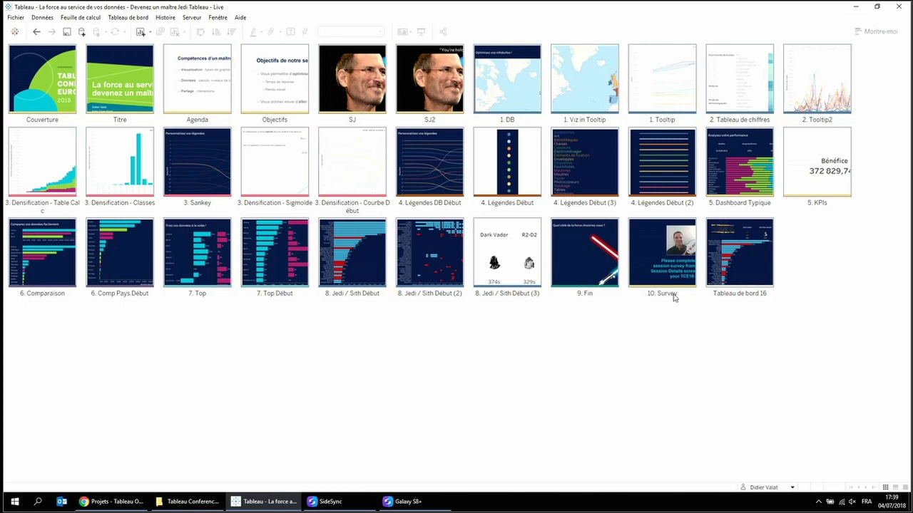
pyautogui.moveTo(751, 247); pyautogui.dragTo(535, 267)
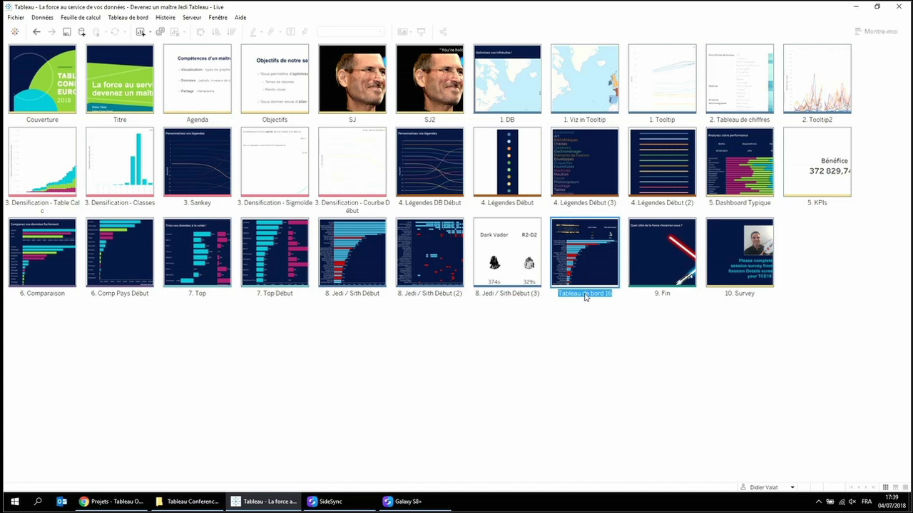
pyautogui.write('8.')
pyautogui.click(906, 487)
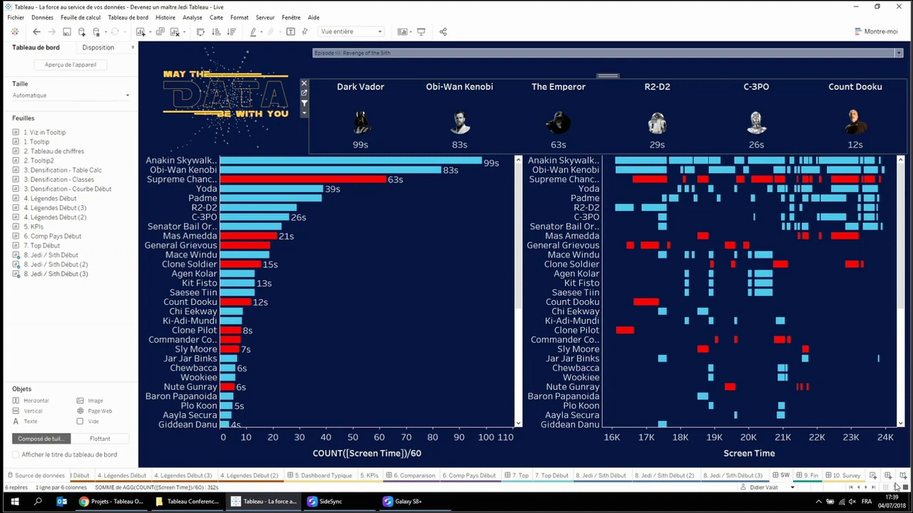
# - View the workbook's sheets as a sheet sorter and as a filmstrip, and return to the tab view
pyautogui.click(886, 489)
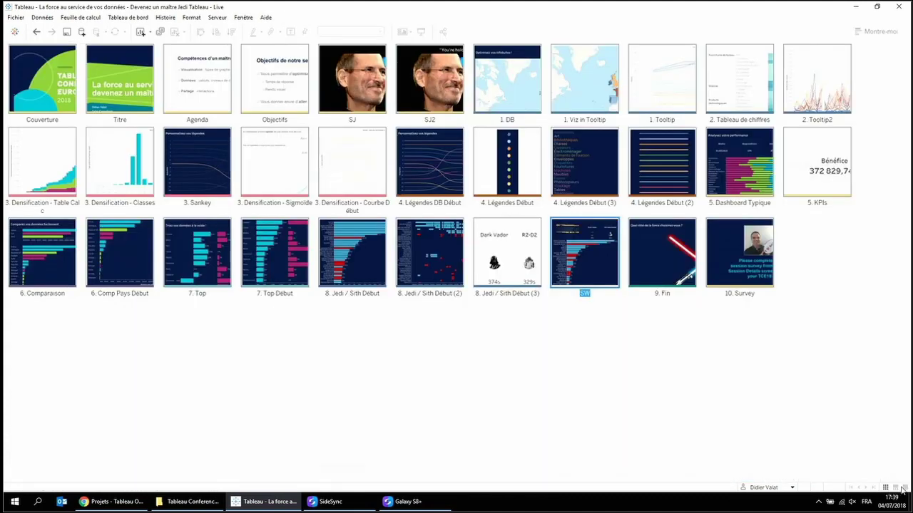
pyautogui.click(896, 488)
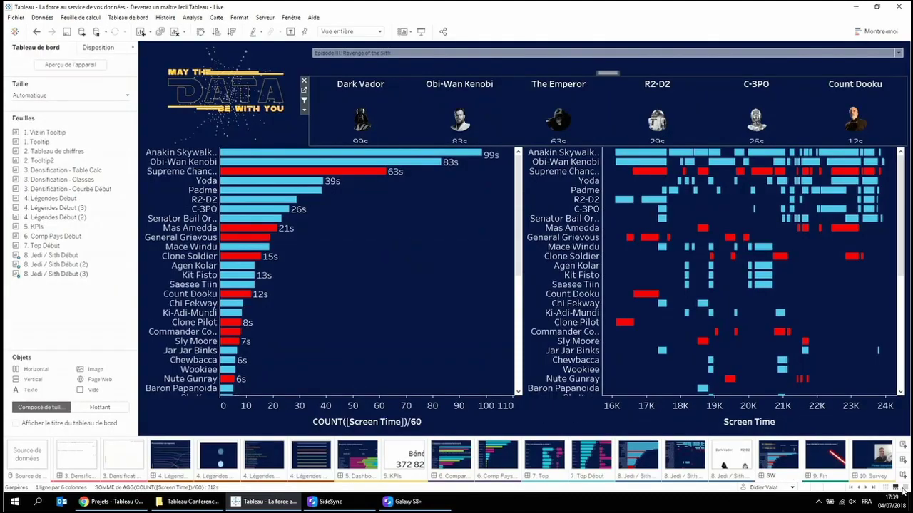
pyautogui.click(903, 490)
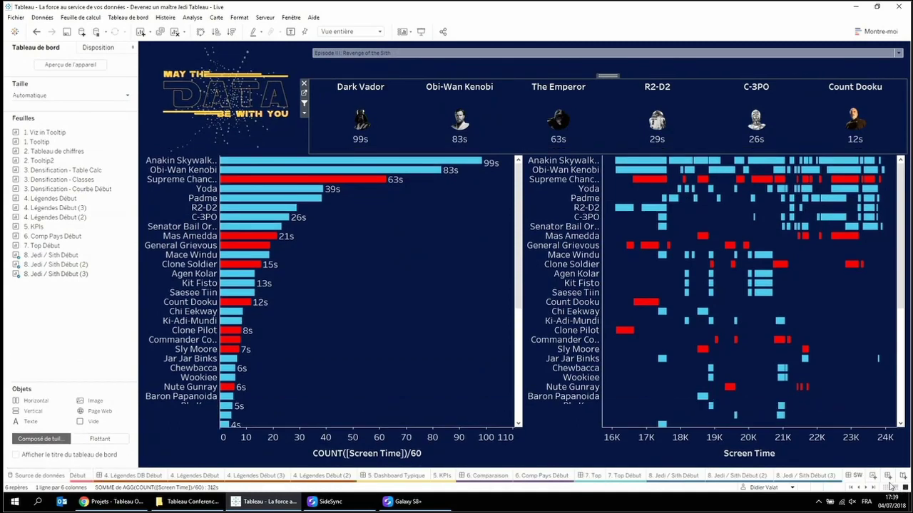
# - Hide the horizontal axis headers of the screen time timeline and the bar chart
pyautogui.rightClick(773, 450)
pyautogui.click(813, 424)
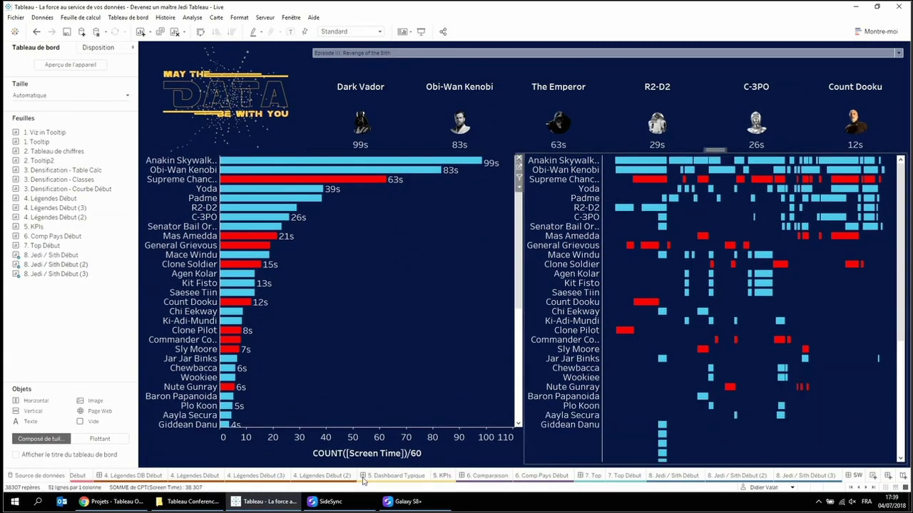
pyautogui.rightClick(371, 442)
pyautogui.click(403, 417)
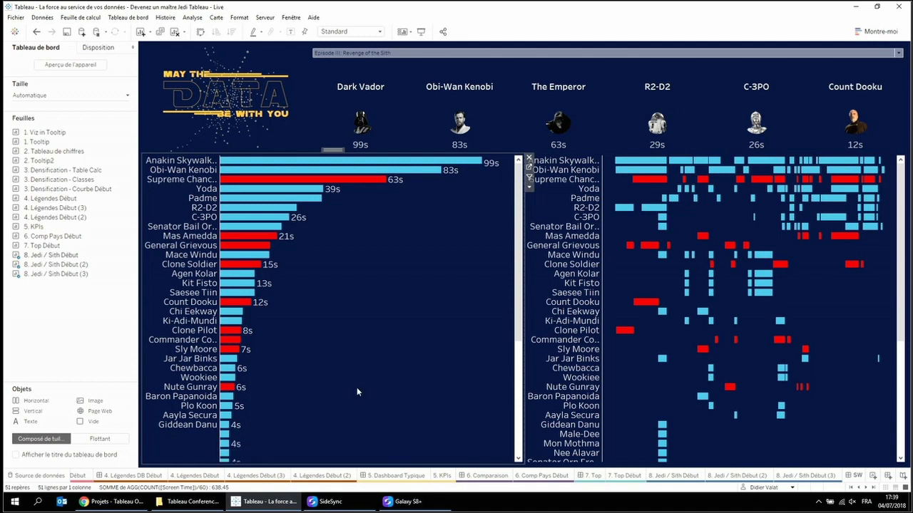
# - Preview the SW dashboard on the Téléphone device type and add a phone layout to it
pyautogui.click(83, 66)
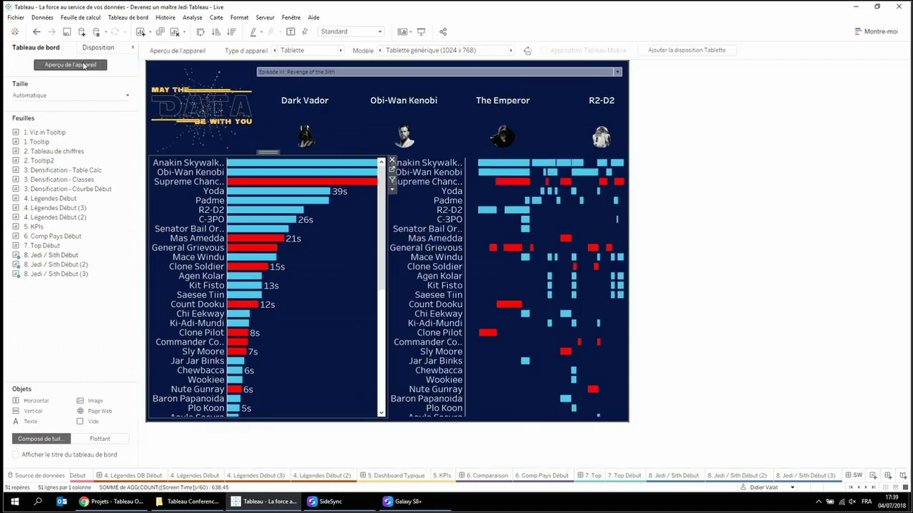
pyautogui.click(320, 53)
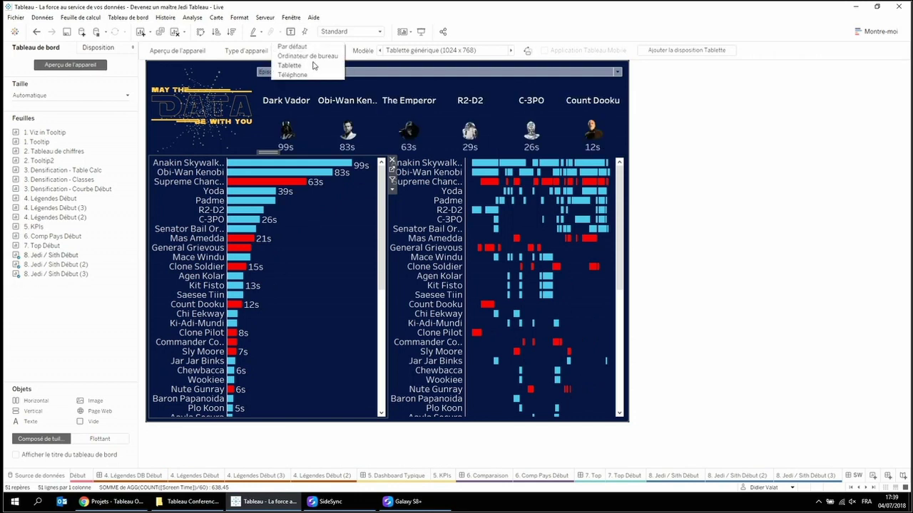
pyautogui.click(313, 72)
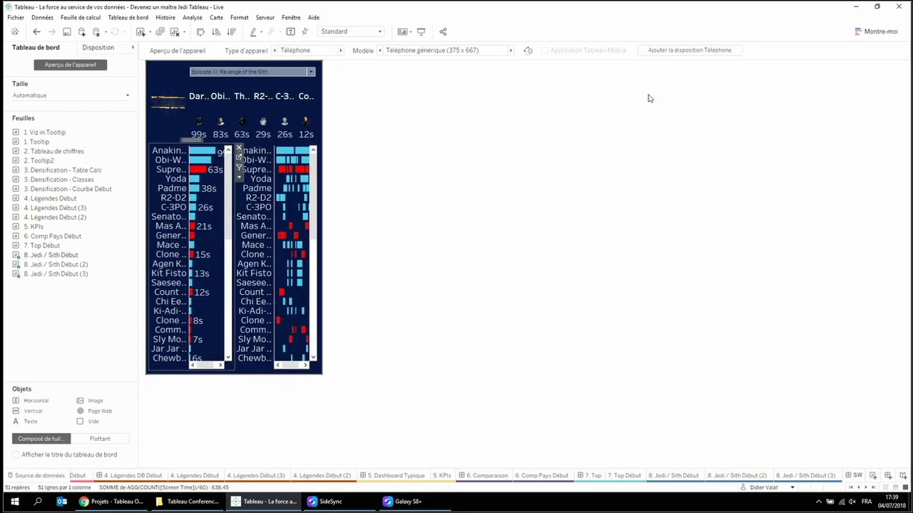
pyautogui.click(667, 52)
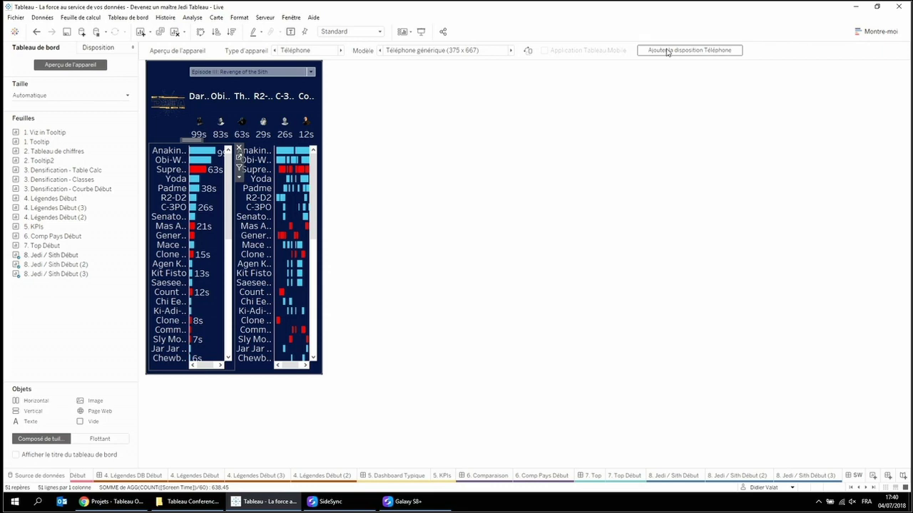
pyautogui.click(666, 51)
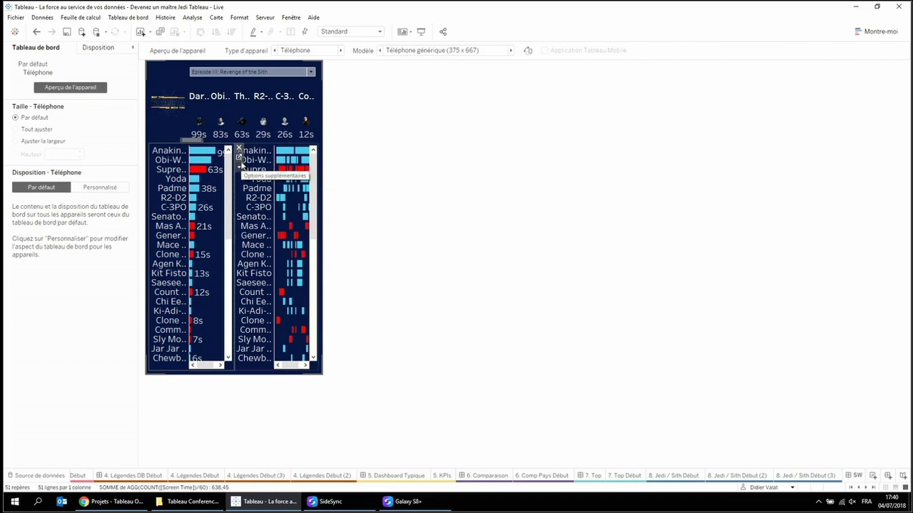
# - Remove the screen time timeline from the phone layout and move the character portraits to a full-width row above the bar chart
pyautogui.click(291, 212)
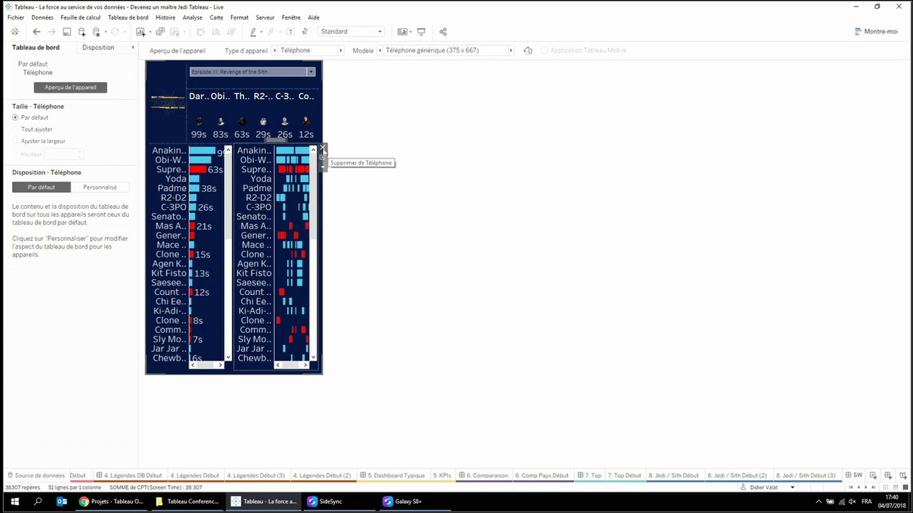
pyautogui.click(322, 149)
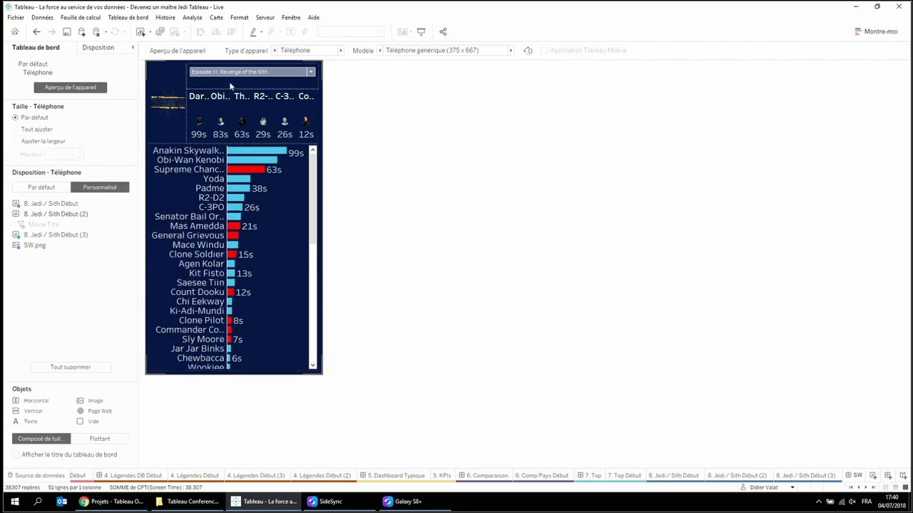
pyautogui.click(258, 102)
pyautogui.moveTo(253, 86); pyautogui.dragTo(231, 154)
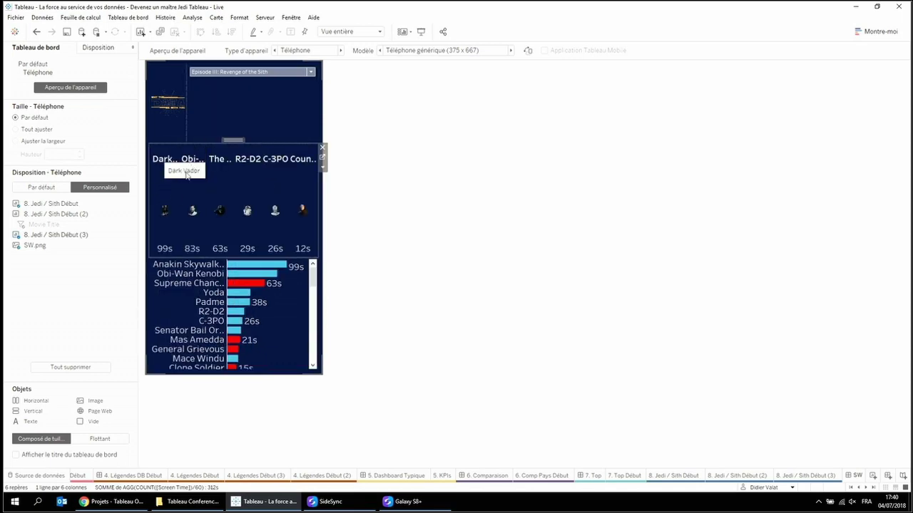
# - Set the phone layout's size to fit the width and preview it as an iPhone 6 Plus (414 x 736)
pyautogui.click(28, 144)
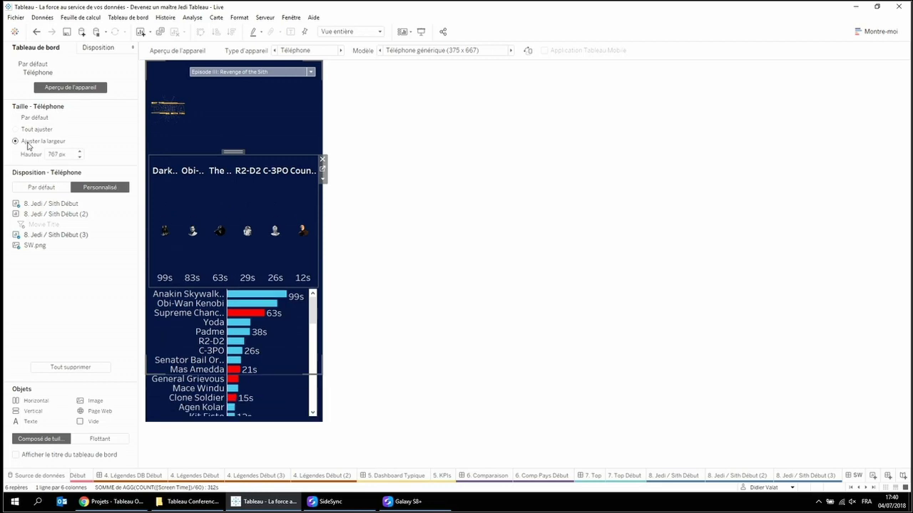
pyautogui.click(422, 50)
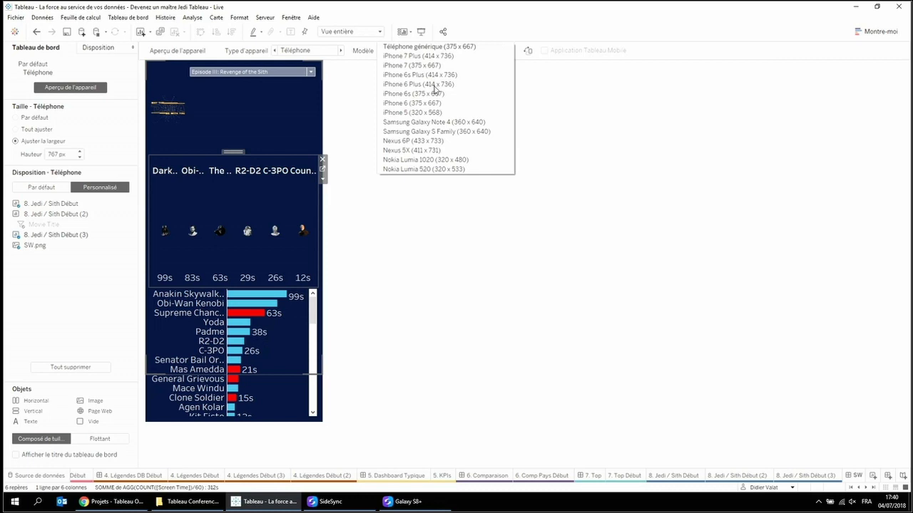
pyautogui.press('Escape')
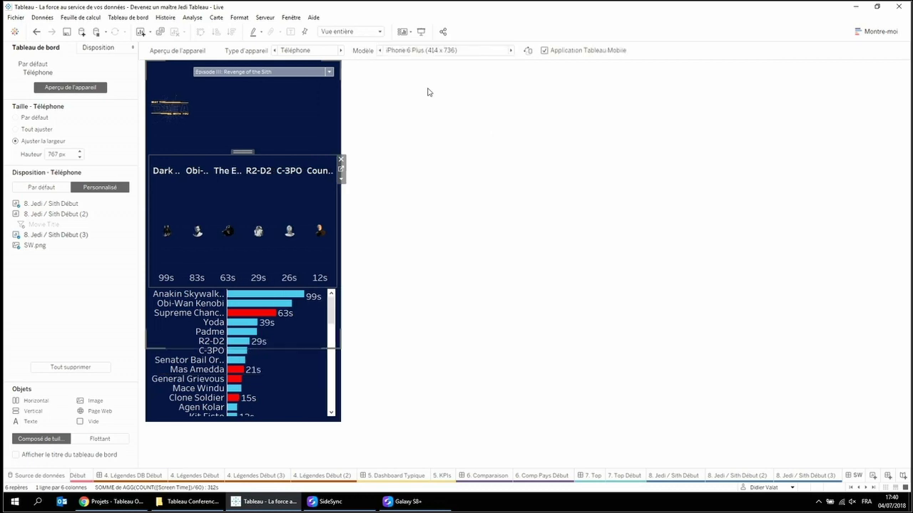
# - Move the episode filter between the header image and the portraits, and shrink its area to the height of the filter
pyautogui.click(251, 130)
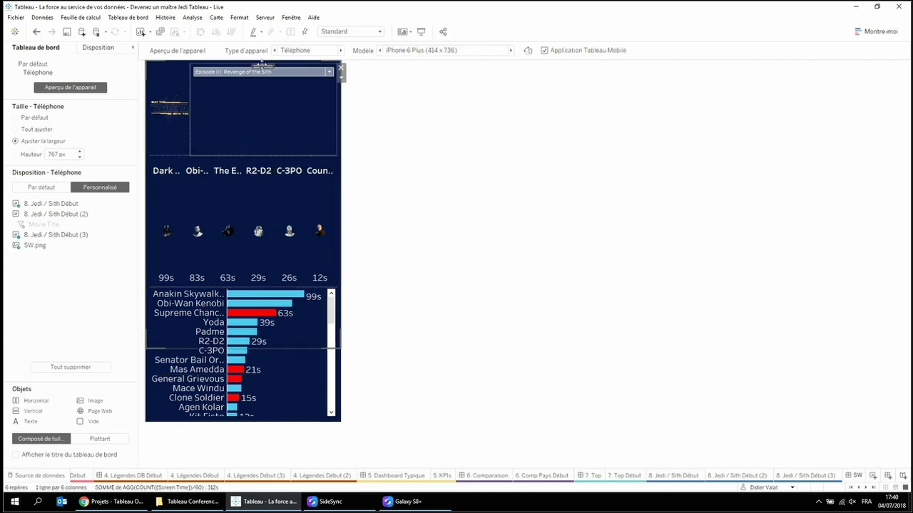
pyautogui.click(251, 163)
pyautogui.moveTo(251, 166); pyautogui.dragTo(289, 207)
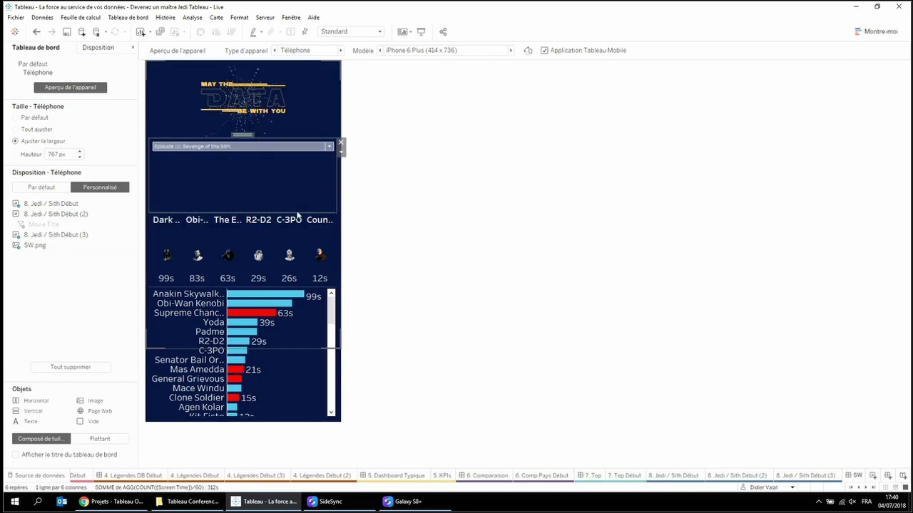
pyautogui.moveTo(305, 156); pyautogui.dragTo(305, 150)
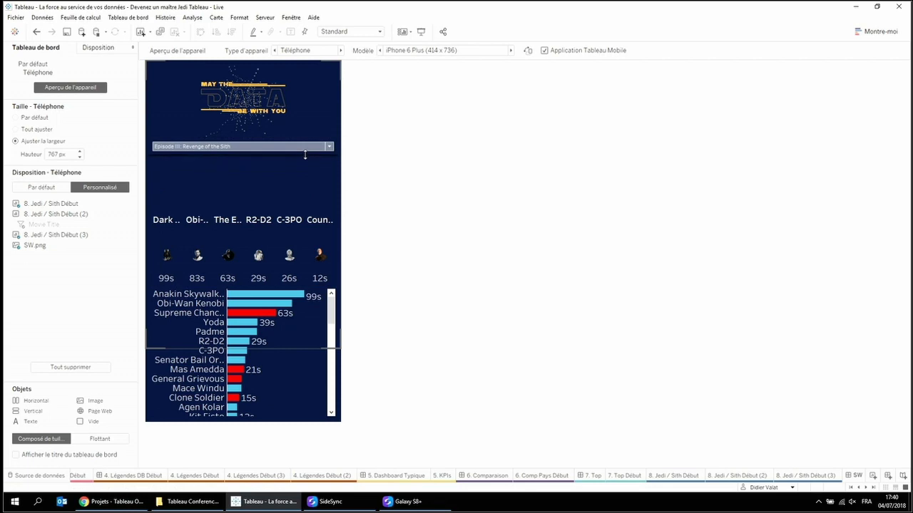
# - Change the phone preview model to iPhone 6 (375 x 667)
pyautogui.click(450, 54)
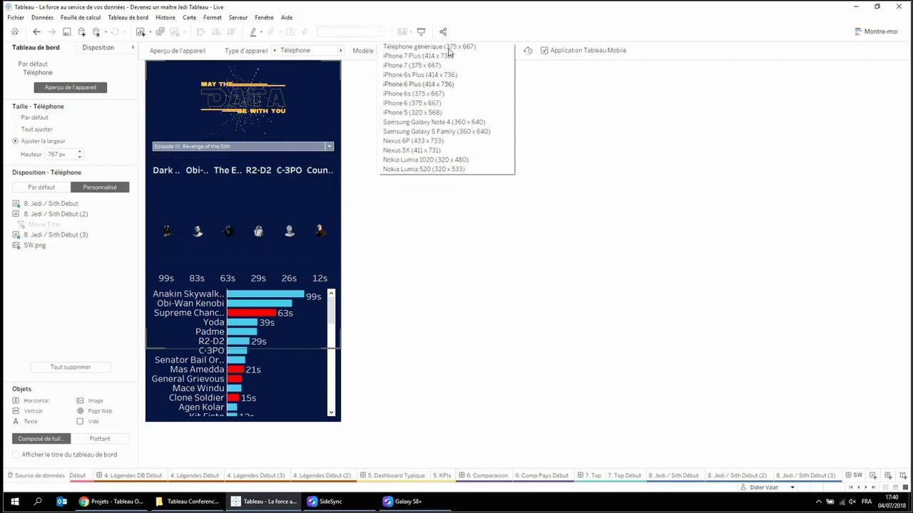
pyautogui.click(449, 106)
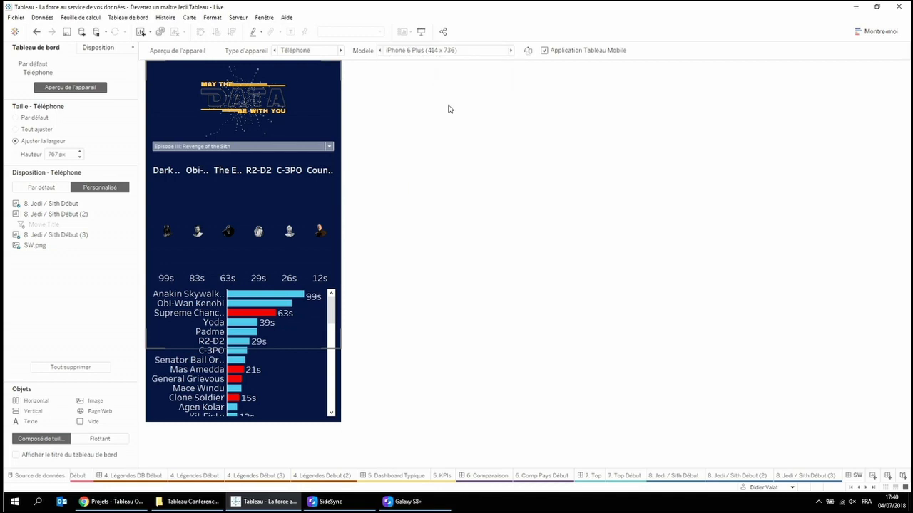
pyautogui.click(445, 50)
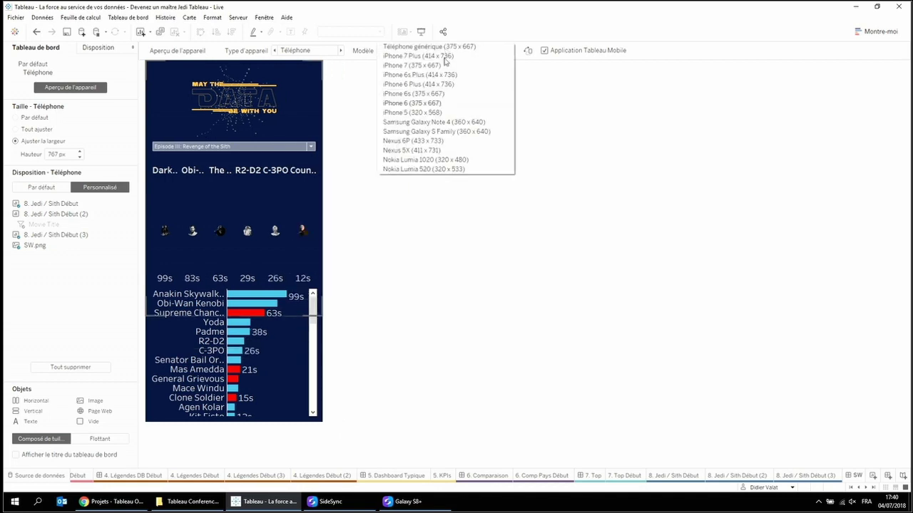
pyautogui.click(422, 219)
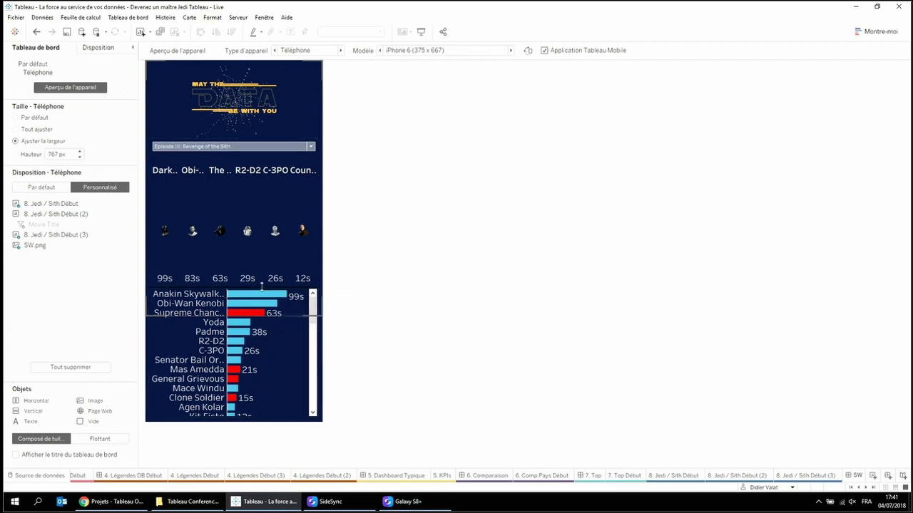
# - Reduce the portrait row's height to enlarge the bar chart, and compare the default layout with the phone layout
pyautogui.moveTo(314, 289); pyautogui.dragTo(314, 223)
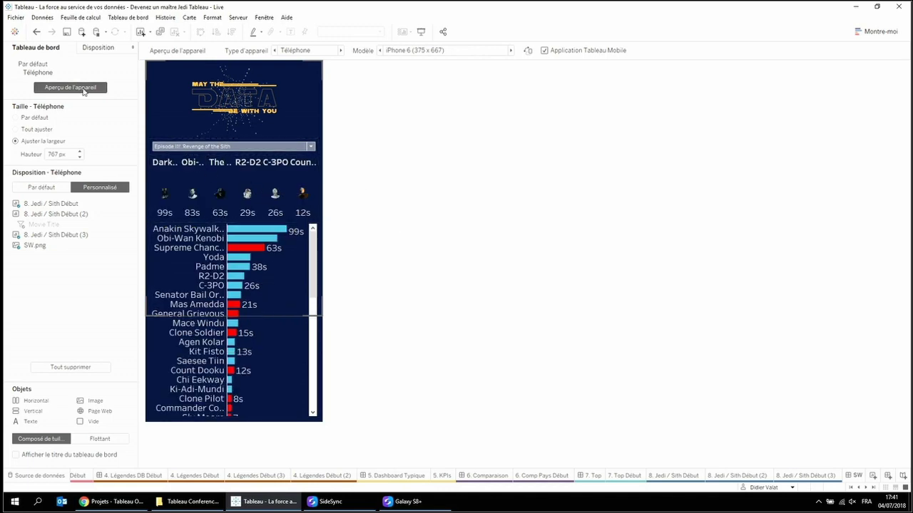
pyautogui.click(48, 68)
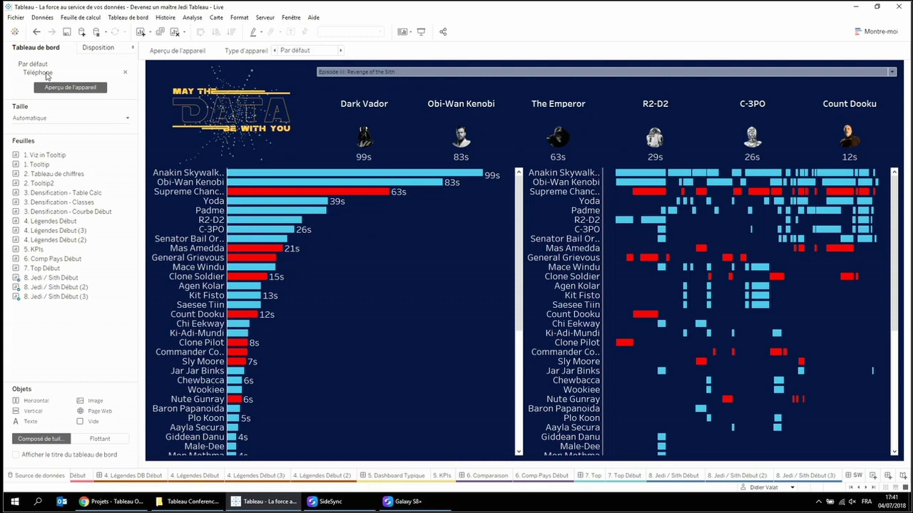
pyautogui.click(47, 75)
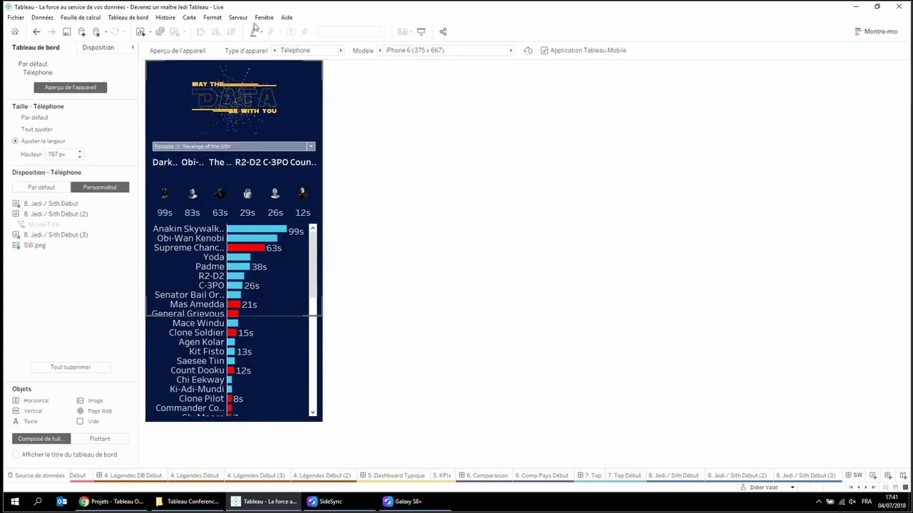
# - Publish the workbook to the Tableau Conference London 2018 project on Tableau Online with only the SW sheet included
pyautogui.click(249, 17)
pyautogui.moveTo(251, 32)
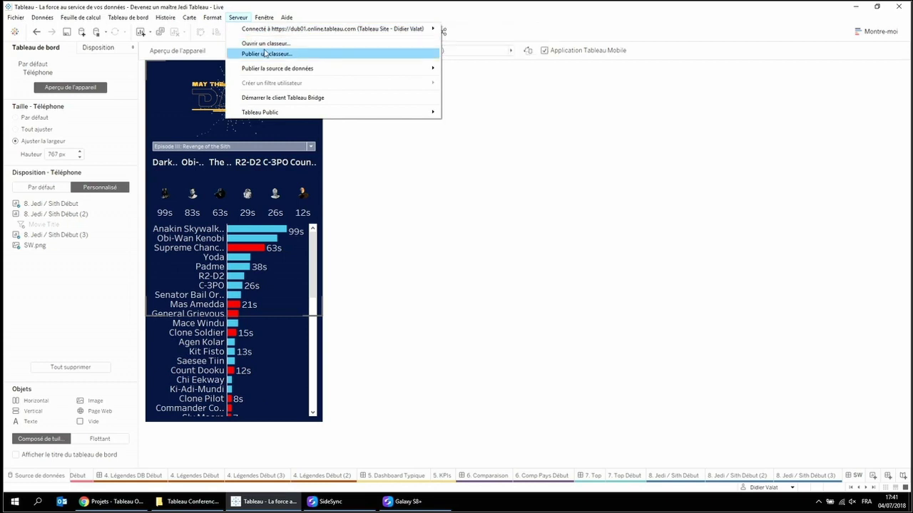
pyautogui.click(264, 53)
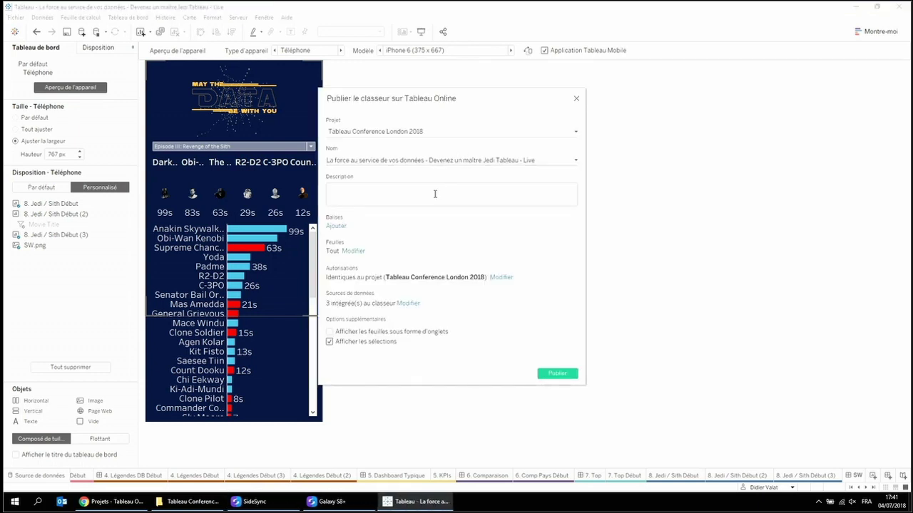
pyautogui.click(352, 253)
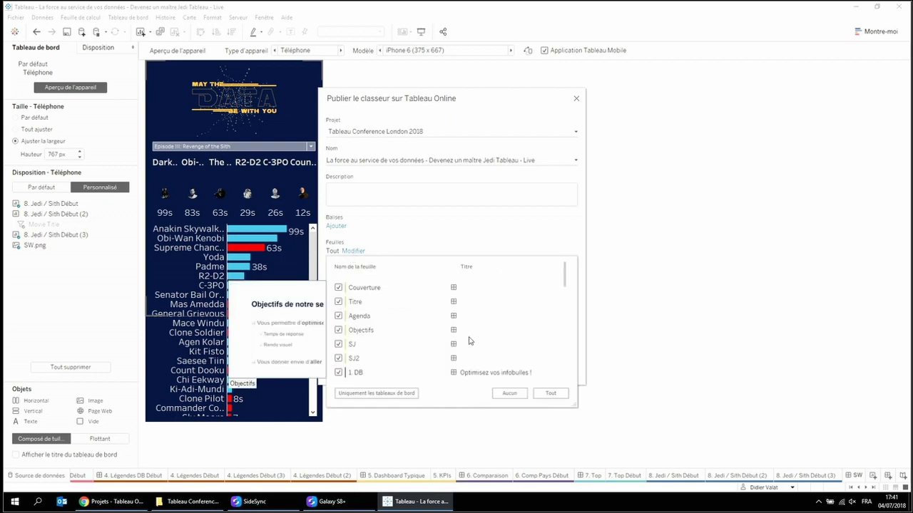
pyautogui.click(514, 392)
pyautogui.moveTo(566, 280); pyautogui.dragTo(559, 373)
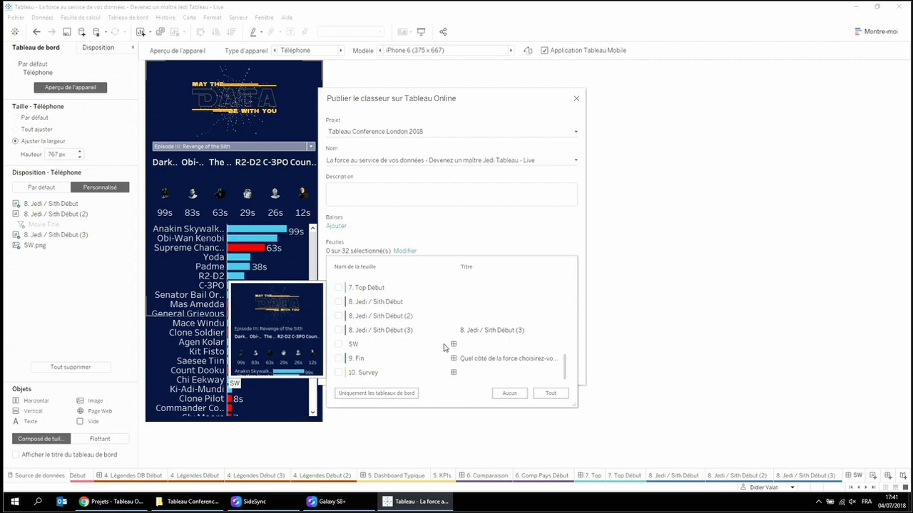
pyautogui.click(340, 345)
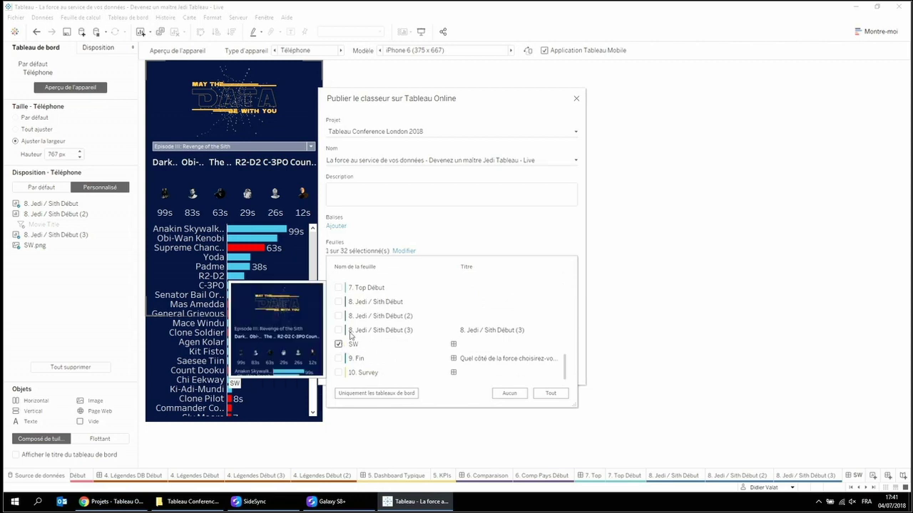
pyautogui.click(459, 213)
pyautogui.click(561, 374)
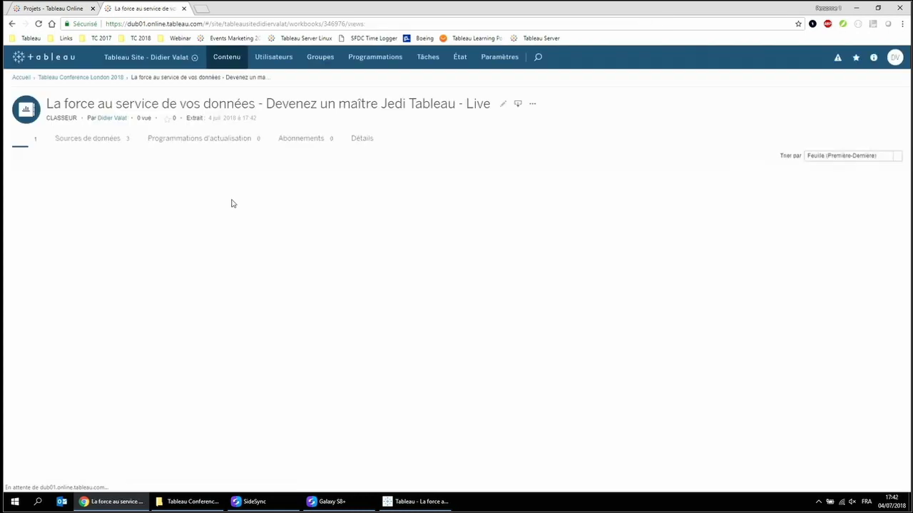
# - Open the published SW view from the Tableau Conference London 2018 project in the browser
pyautogui.hotkey('ctrl', 'shift', 'Tab')
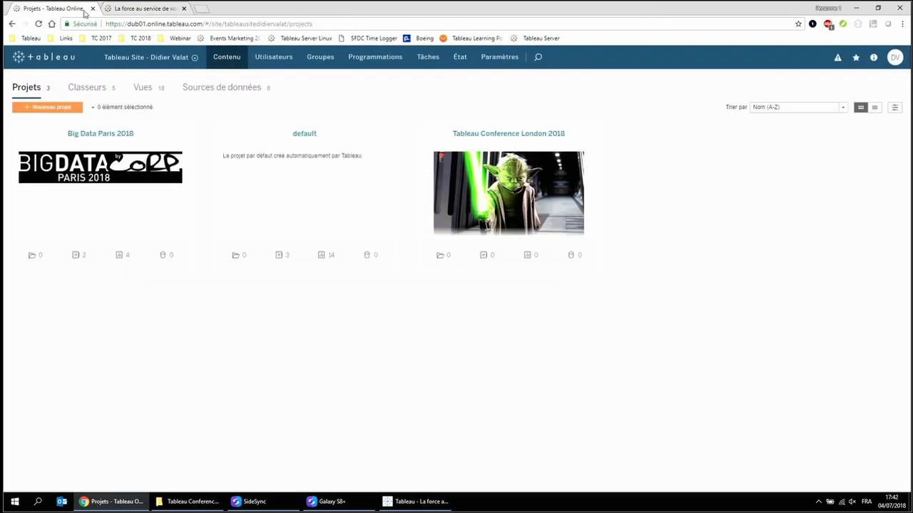
pyautogui.click(564, 207)
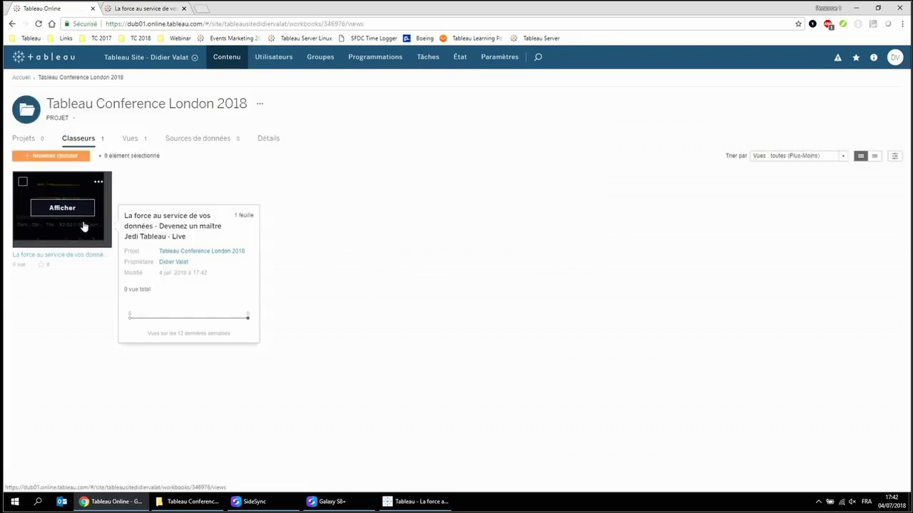
pyautogui.click(79, 222)
pyautogui.click(72, 217)
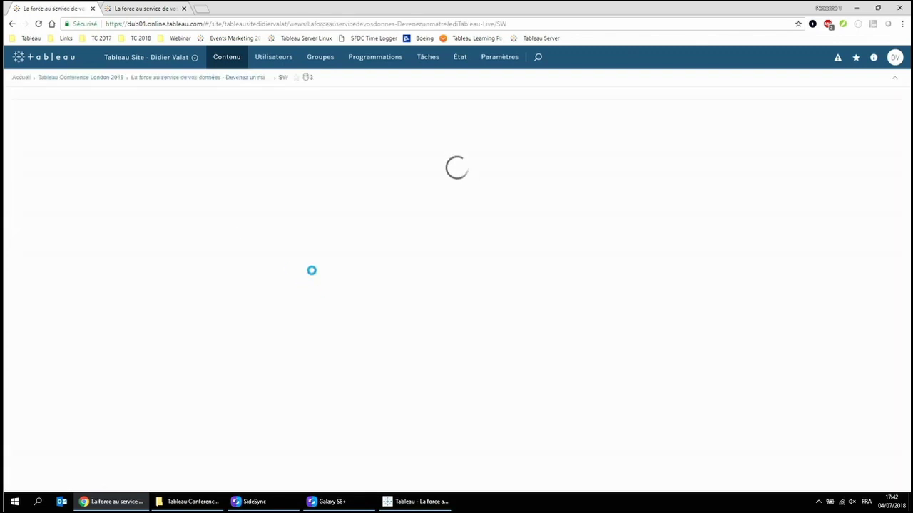
# - Switch to the mirrored Galaxy S8+ in full screen, test filtering the mobile dashboard on C-3PO, and leave full screen
pyautogui.click(350, 507)
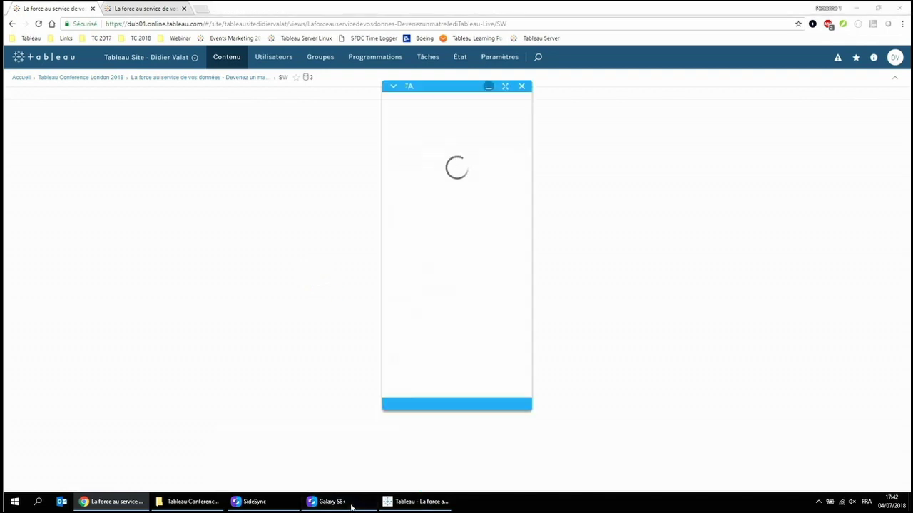
pyautogui.click(505, 87)
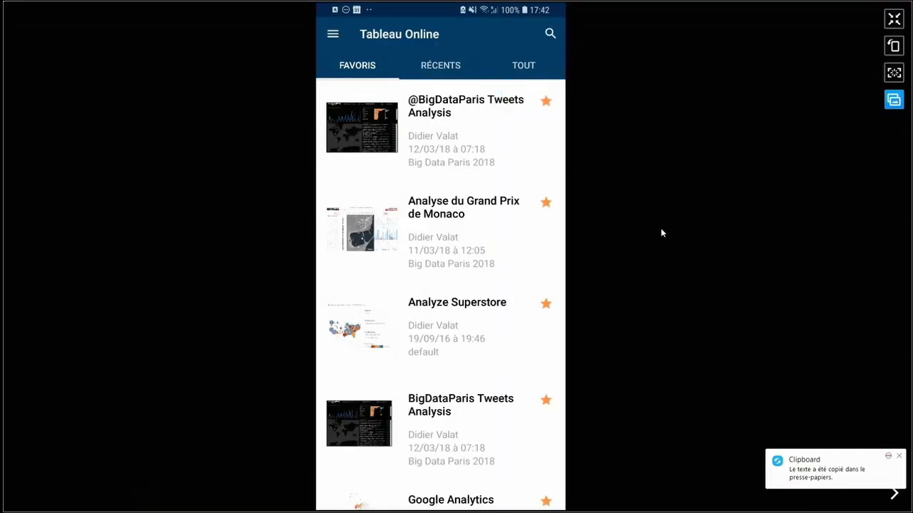
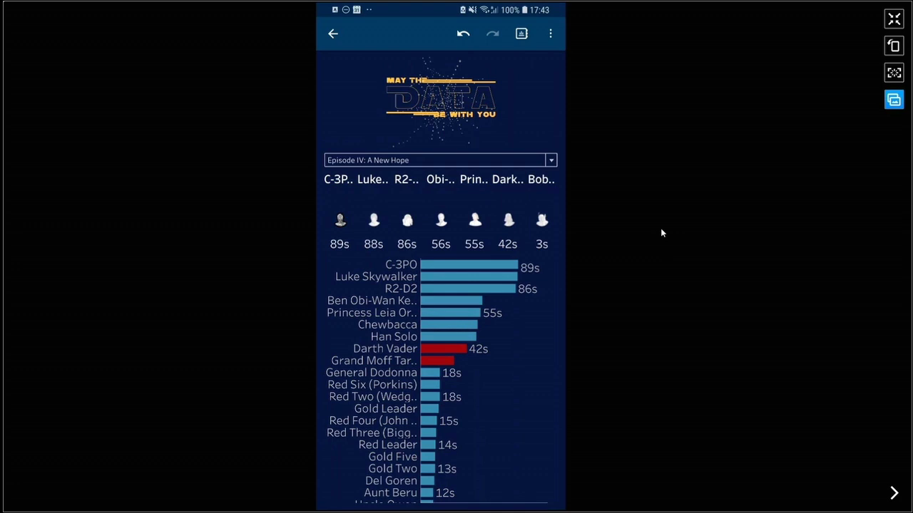
pyautogui.click(511, 297)
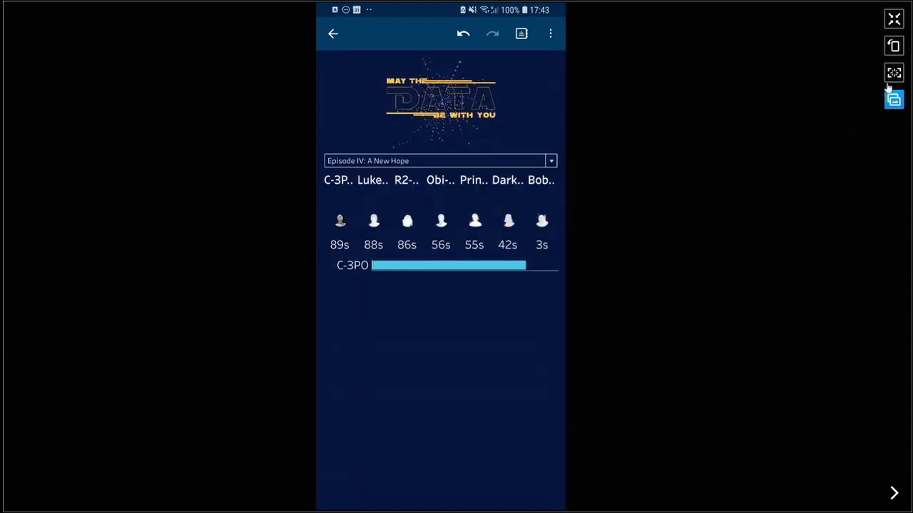
pyautogui.click(894, 19)
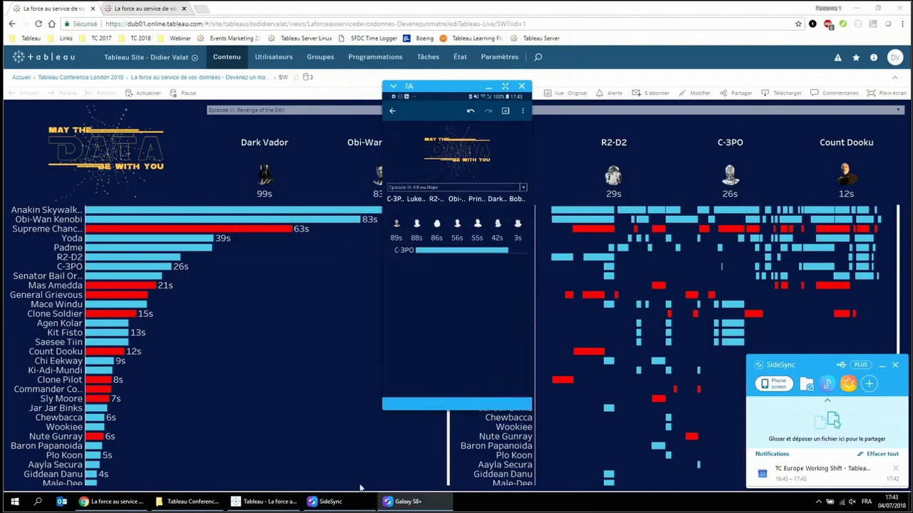
# - Switch back to Tableau Desktop and show the 9. Fin sheet in presentation mode
pyautogui.click(263, 502)
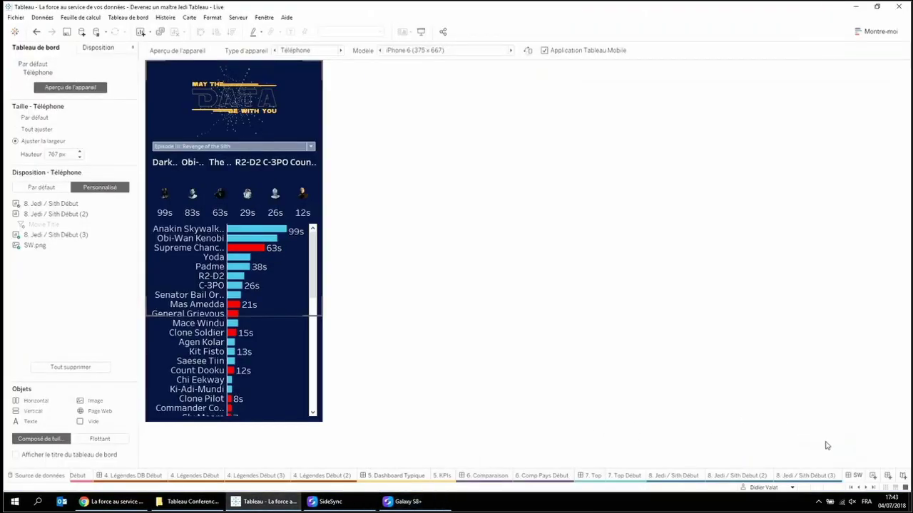
pyautogui.click(873, 488)
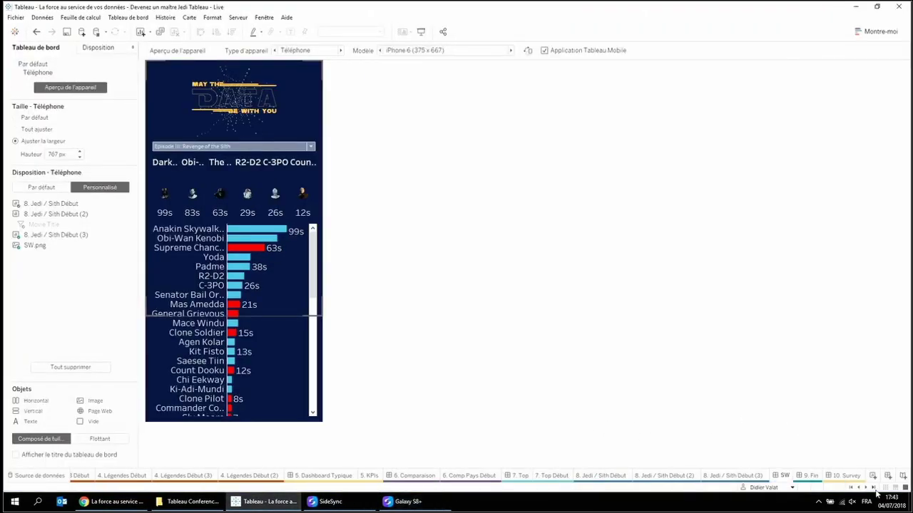
pyautogui.click(808, 476)
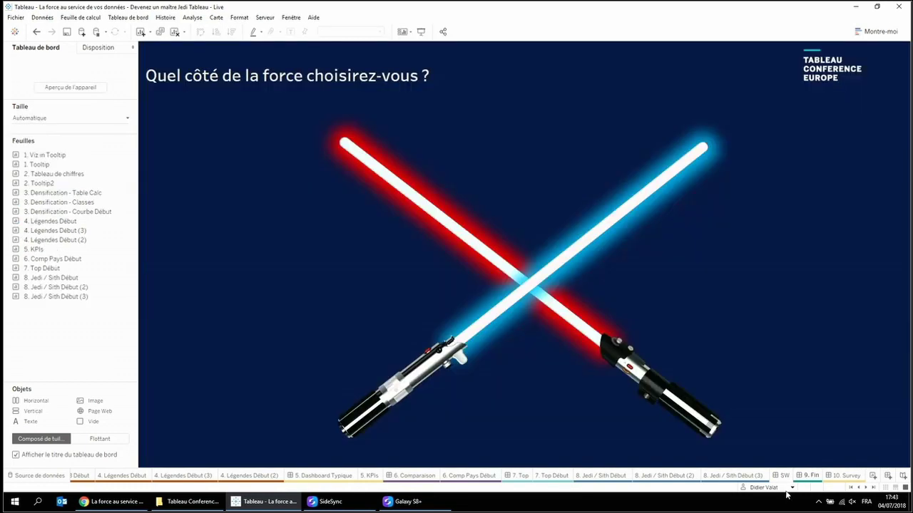
pyautogui.click(421, 31)
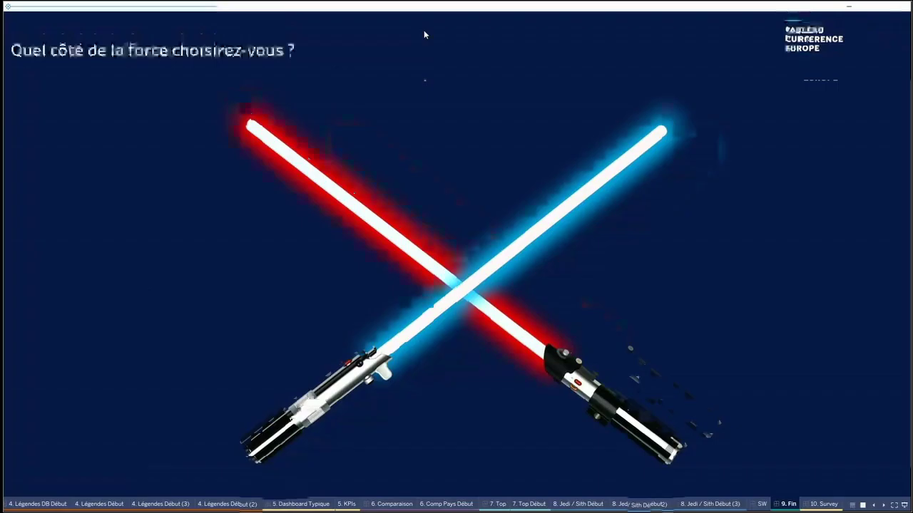